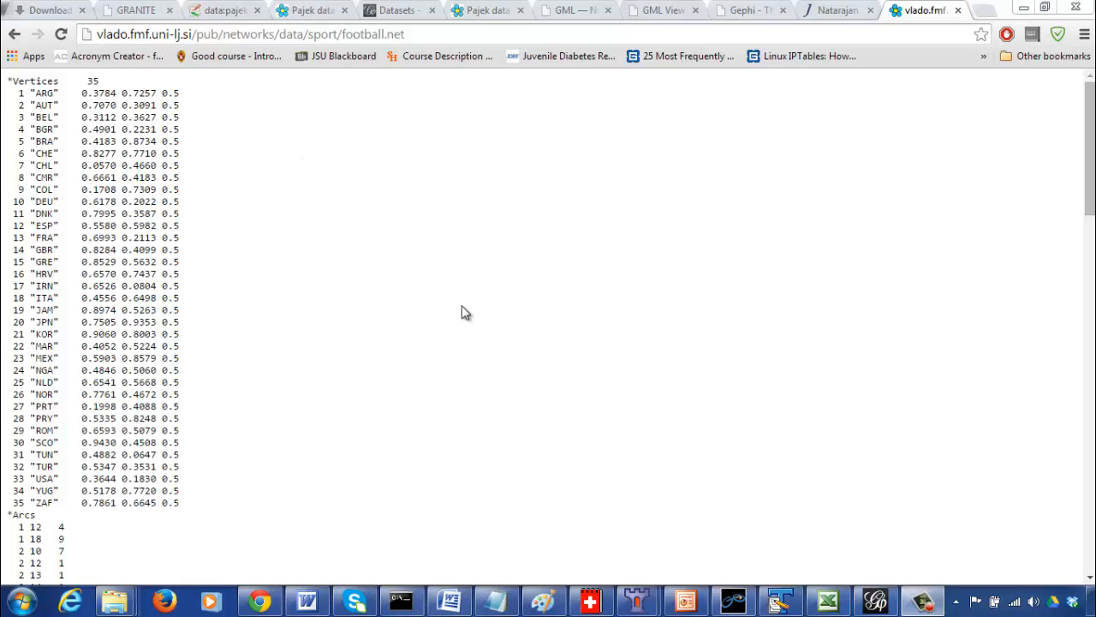
# - Check the Granite network analysis page, then examine the vertex and arc lists of the football.net dataset, including the arc from 2 to 10
pyautogui.click(119, 19)
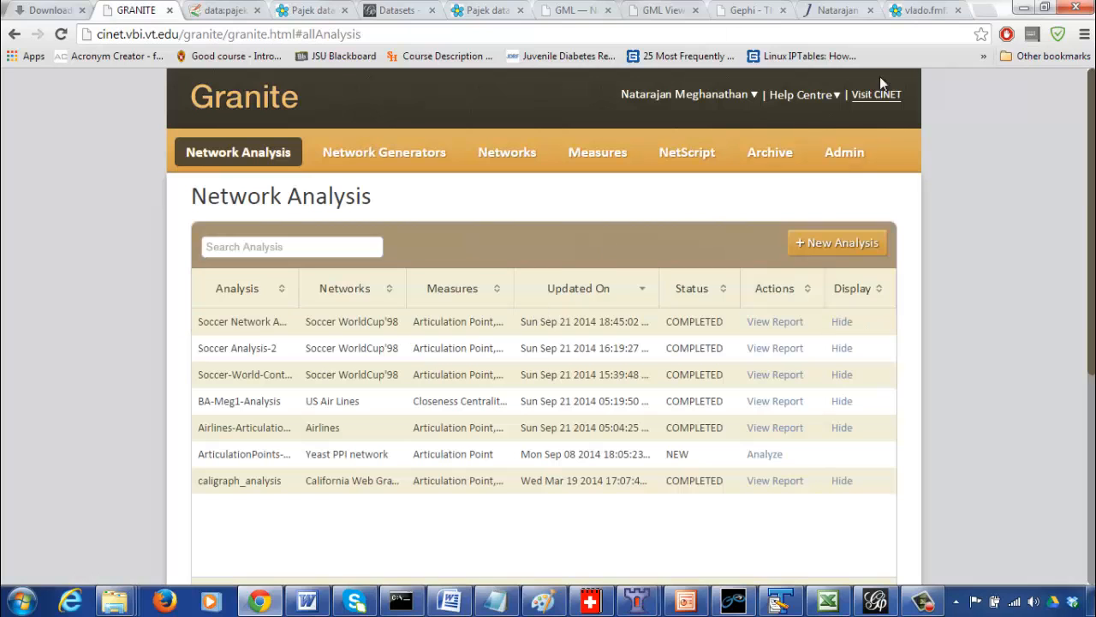
pyautogui.click(908, 9)
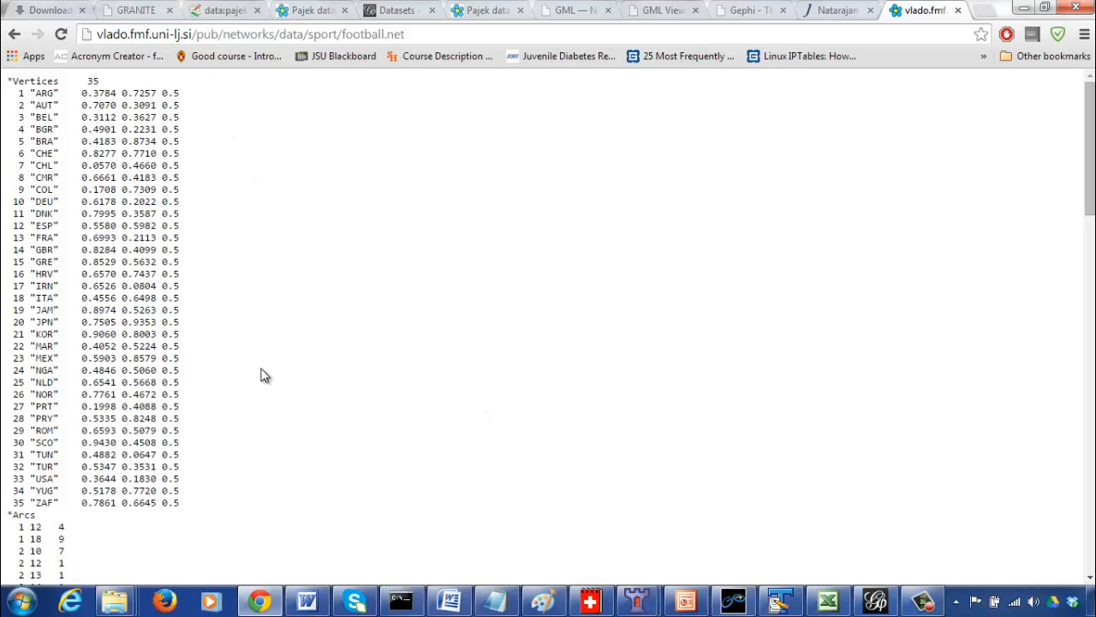
pyautogui.scroll(-5, 276, 519)
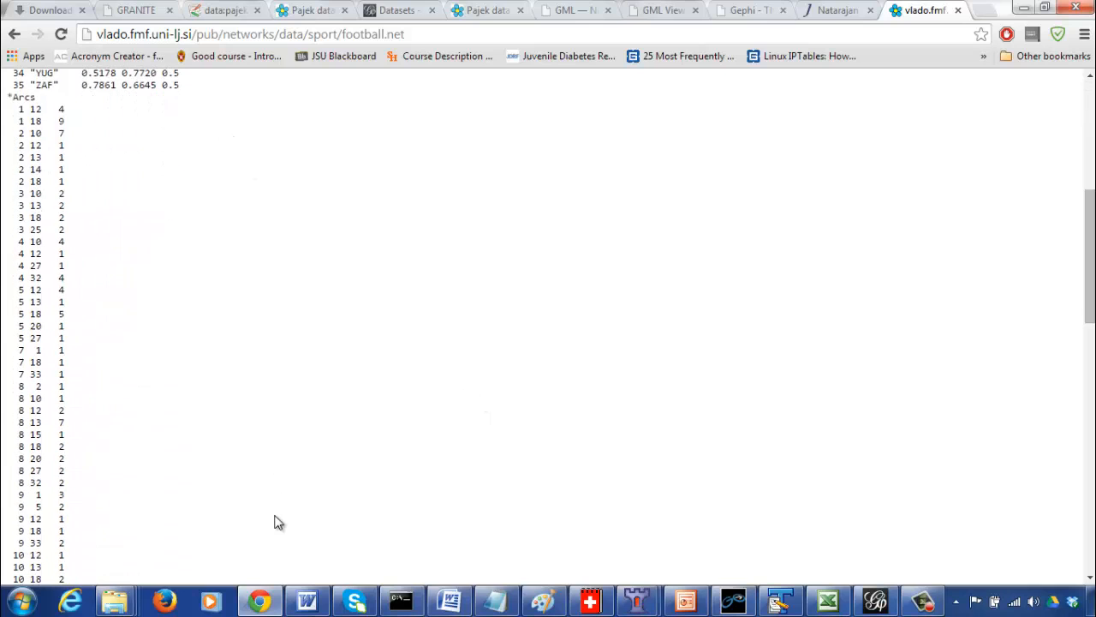
pyautogui.scroll(-6, 275, 521)
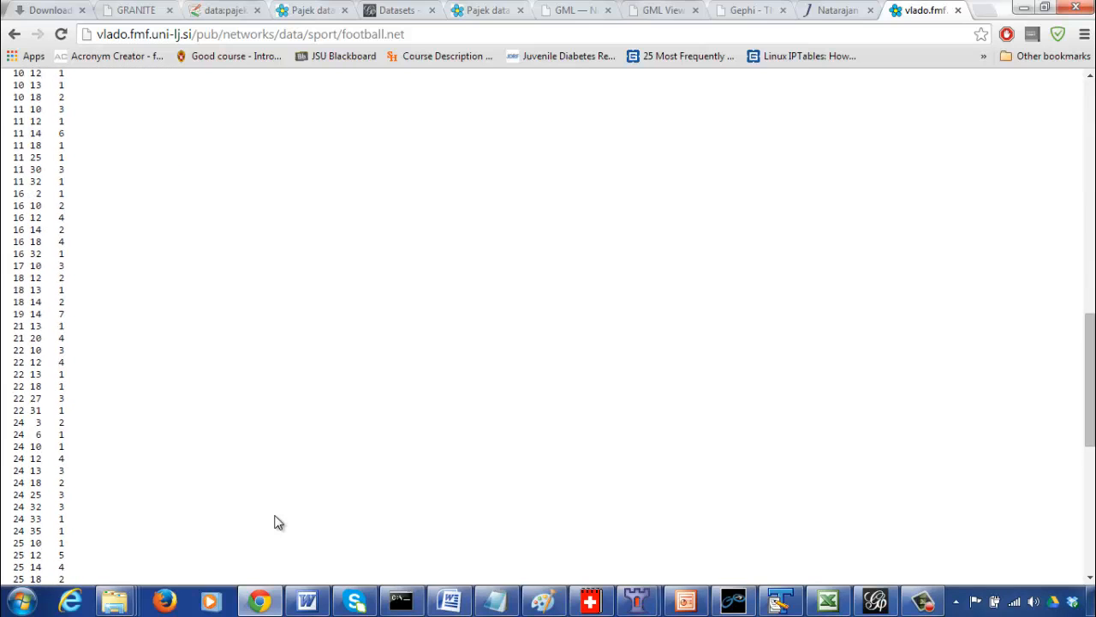
pyautogui.scroll(9, 275, 521)
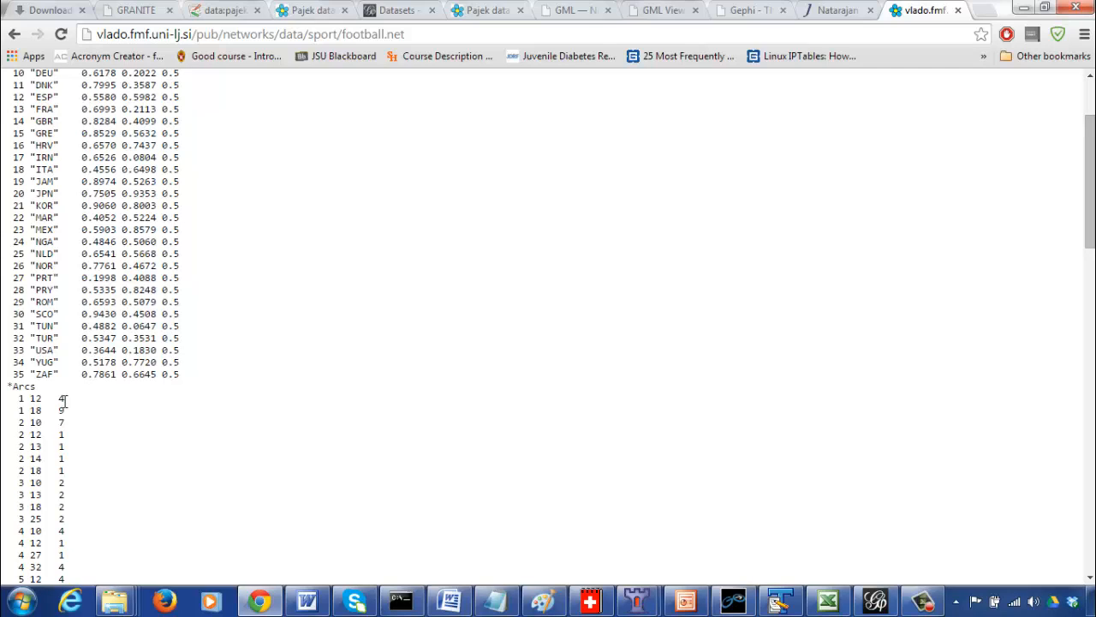
pyautogui.moveTo(62, 399); pyautogui.dragTo(58, 399)
pyautogui.moveTo(17, 423); pyautogui.dragTo(71, 434)
pyautogui.scroll(-2, 72, 435)
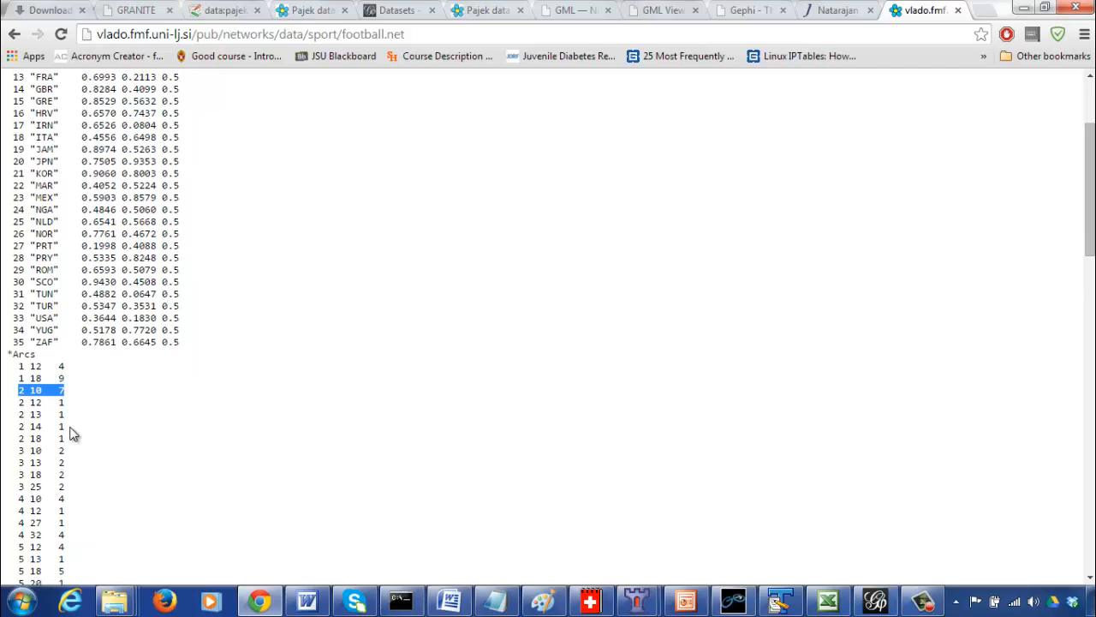
pyautogui.scroll(2, 72, 434)
pyautogui.scroll(1, 72, 434)
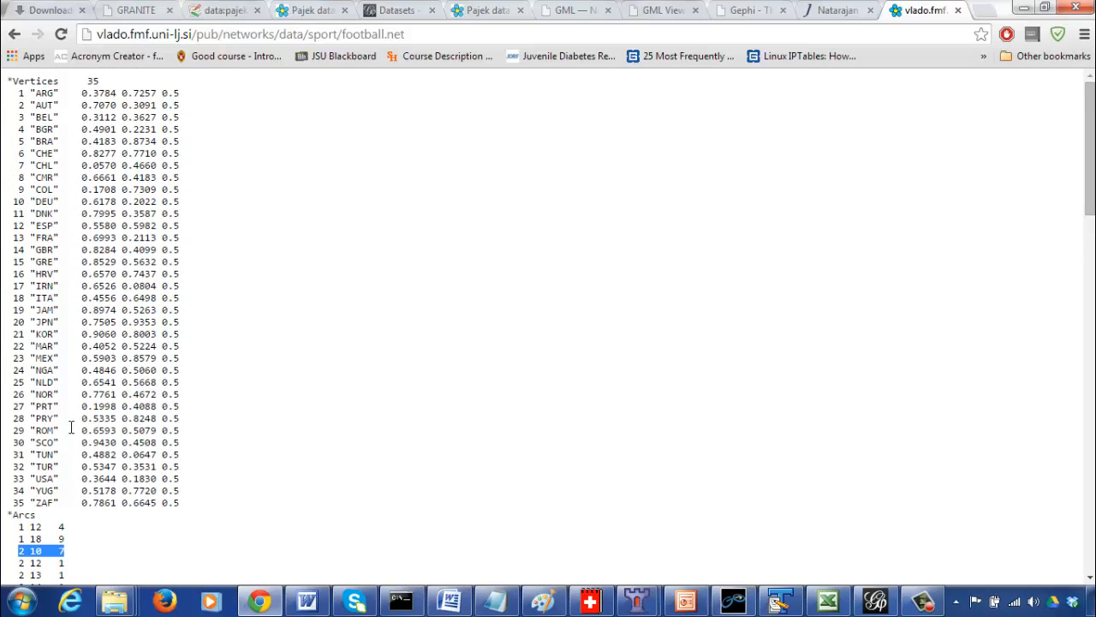
pyautogui.click(17, 94)
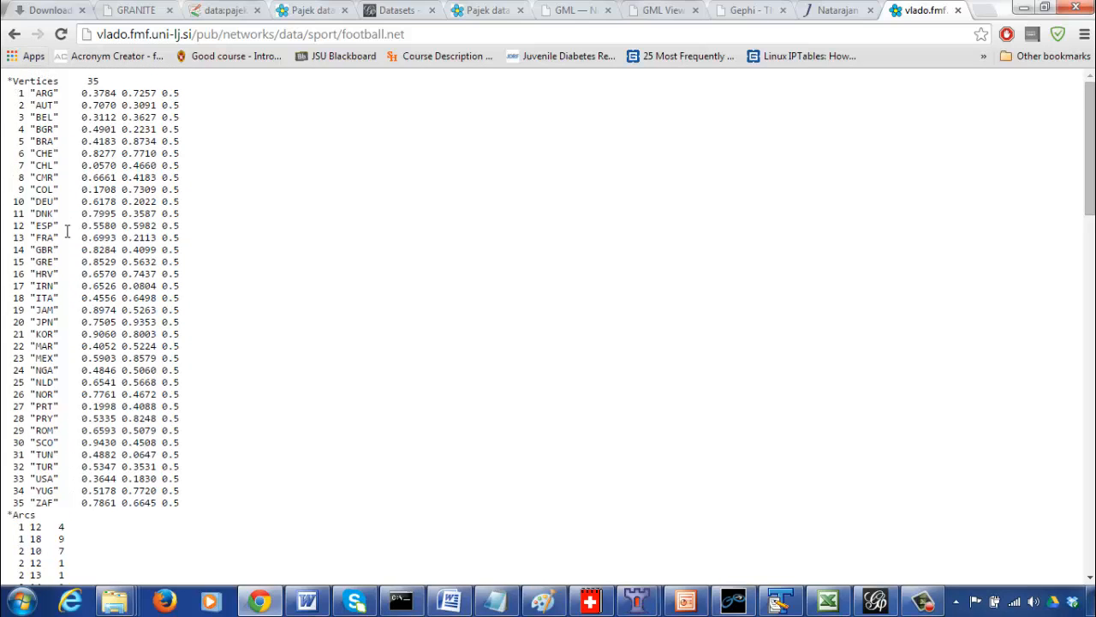
pyautogui.moveTo(17, 93); pyautogui.dragTo(241, 503)
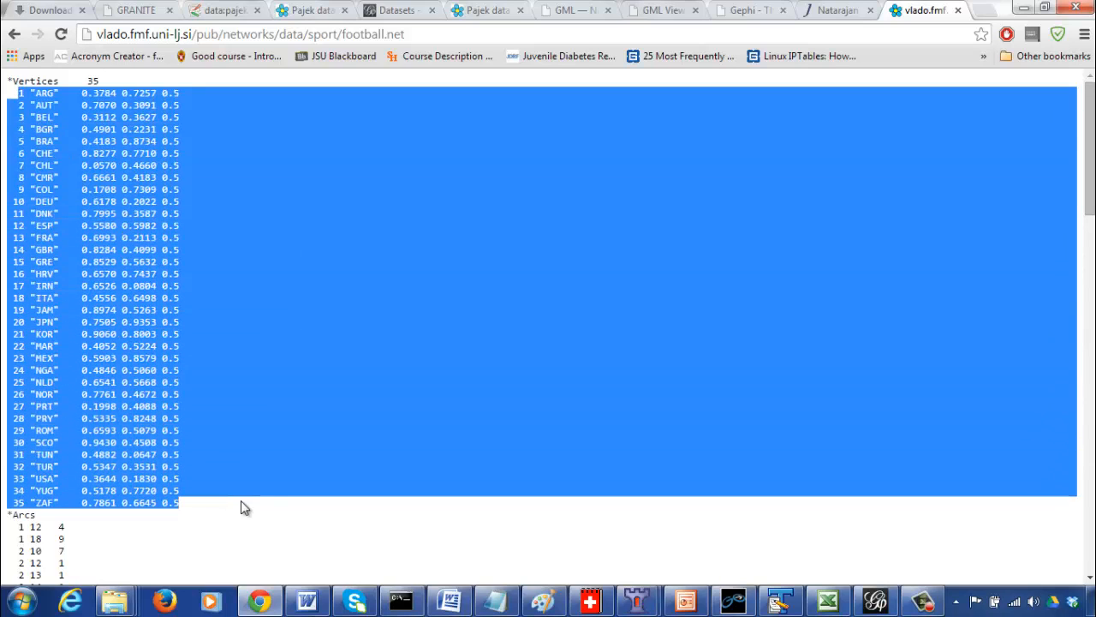
pyautogui.rightClick(244, 419)
pyautogui.click(301, 290)
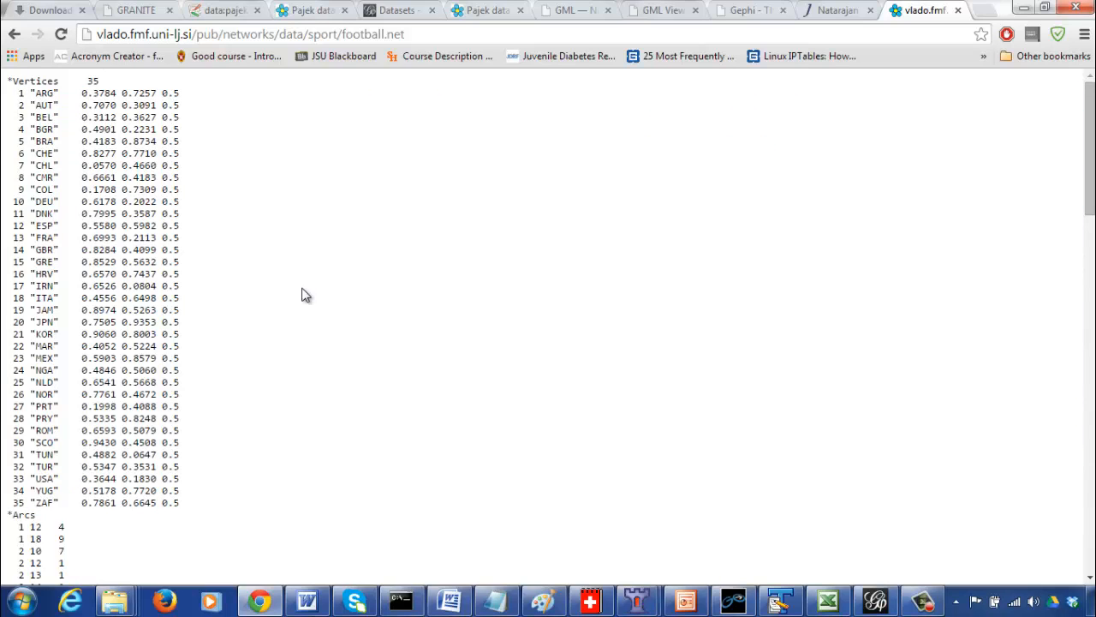
# - Search Google in a new browser tab for "soccer world cup 98 network data"
pyautogui.click(983, 12)
pyautogui.write('go')
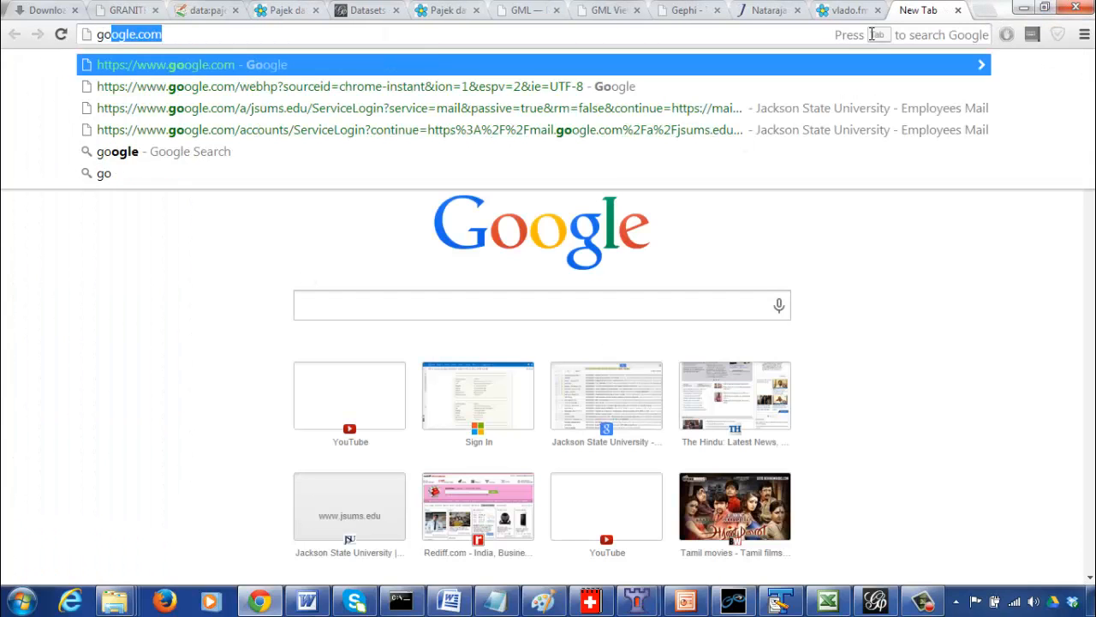
pyautogui.press('Return')
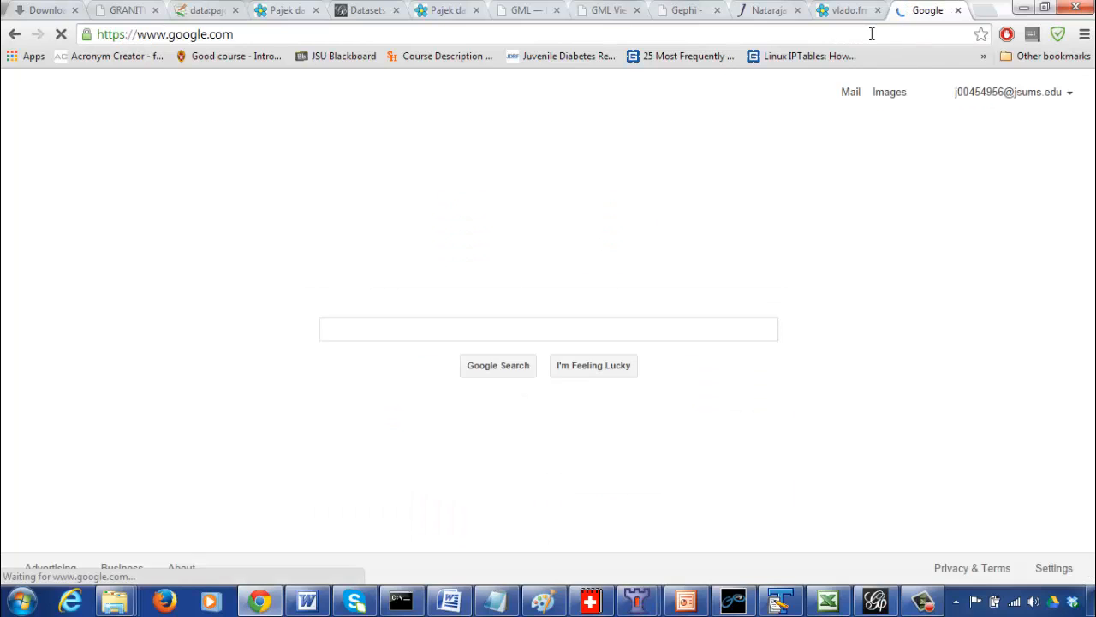
pyautogui.write('socc')
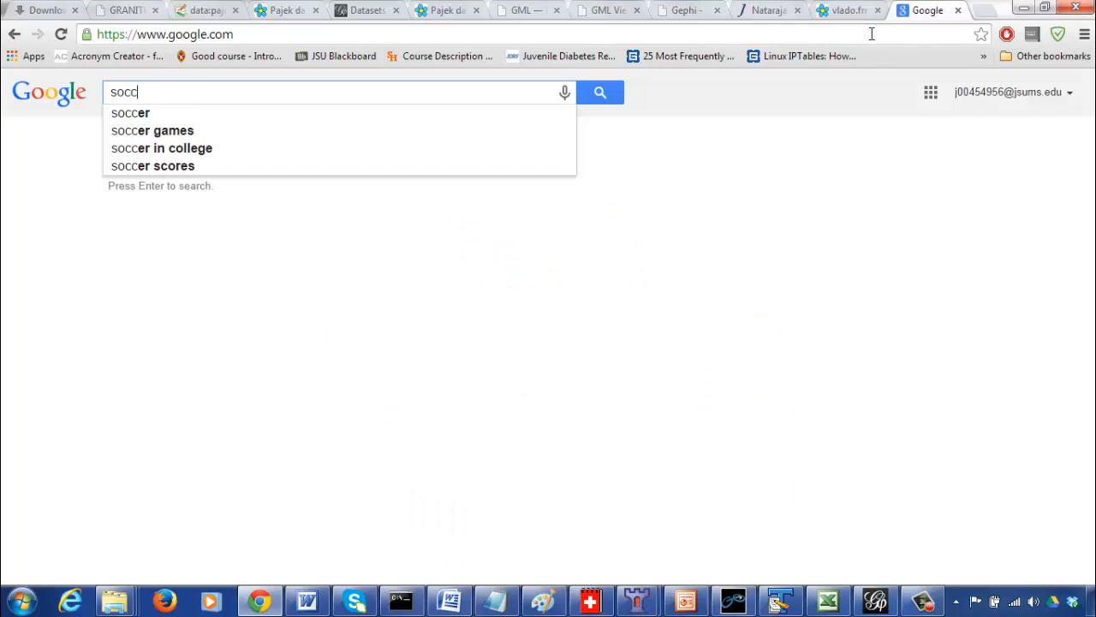
pyautogui.write('er world cup')
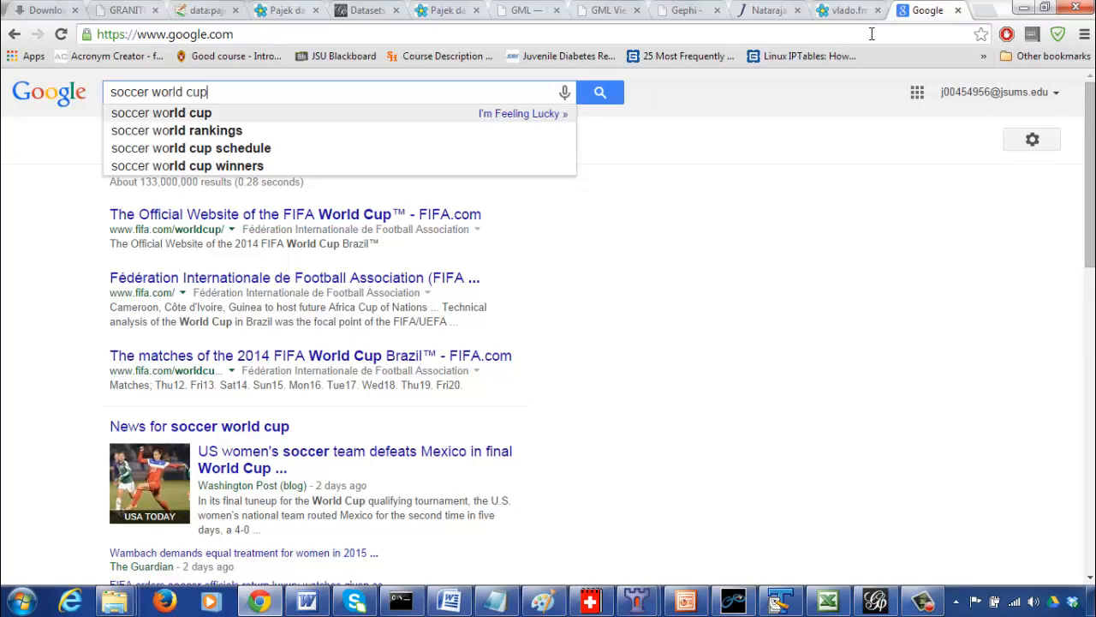
pyautogui.write(' 98 ')
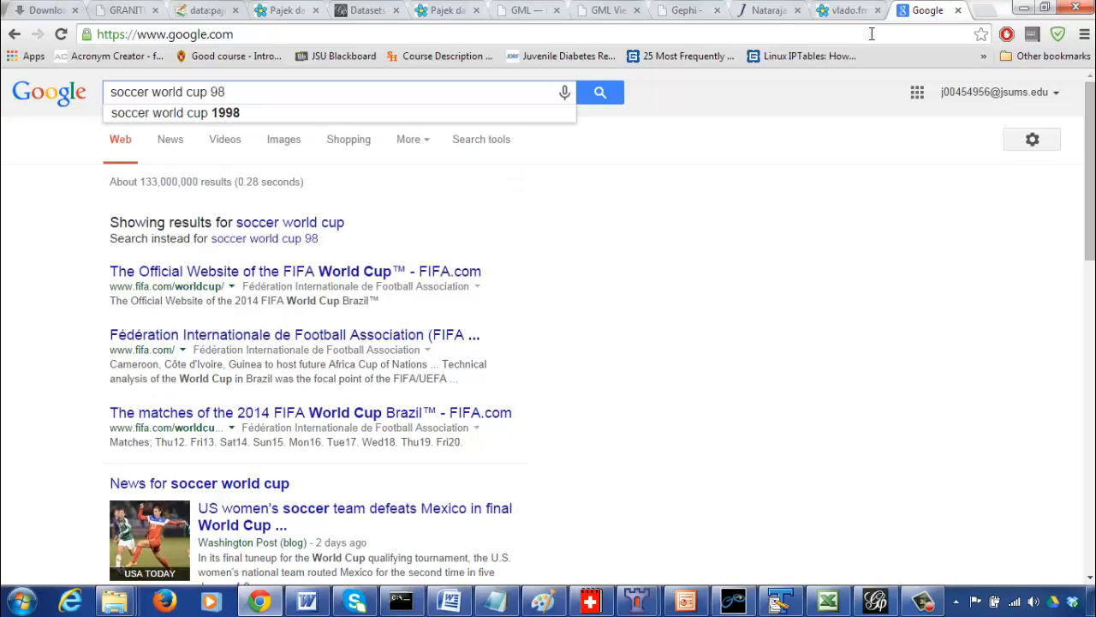
pyautogui.write('network data')
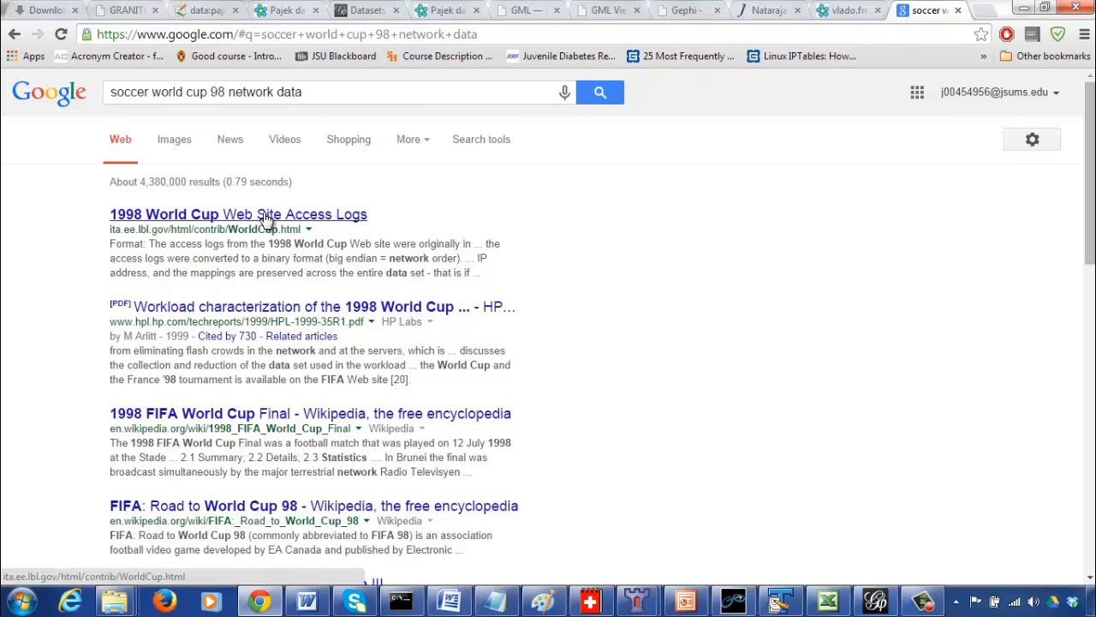
# - Refine the web search to "soccer world cup 98 pajek network data"
pyautogui.click(319, 92)
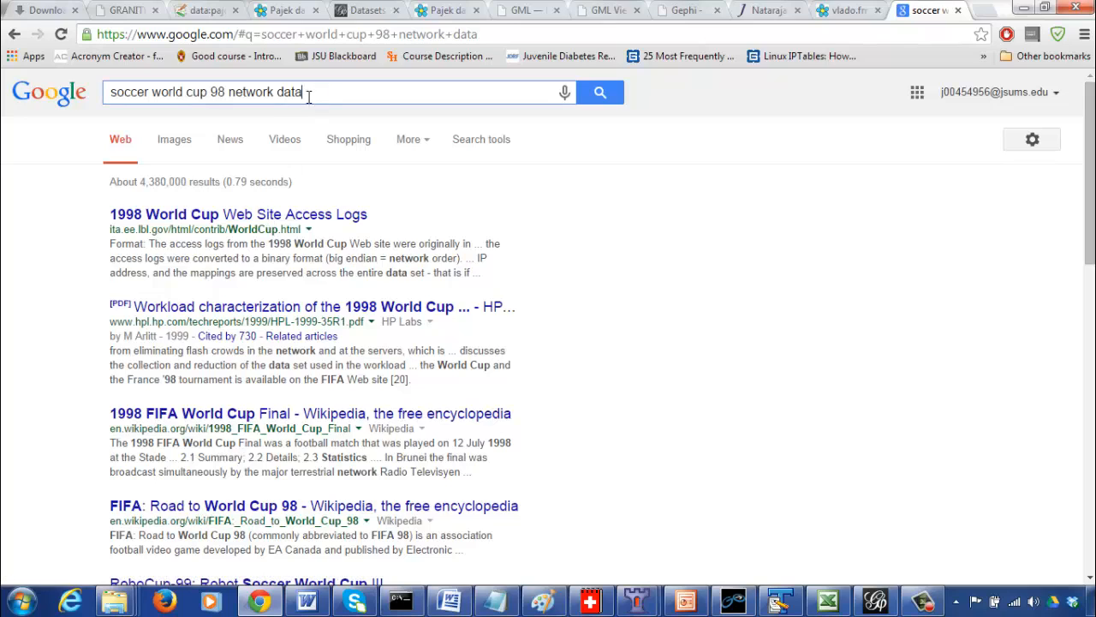
pyautogui.click(230, 92)
pyautogui.write('pajek')
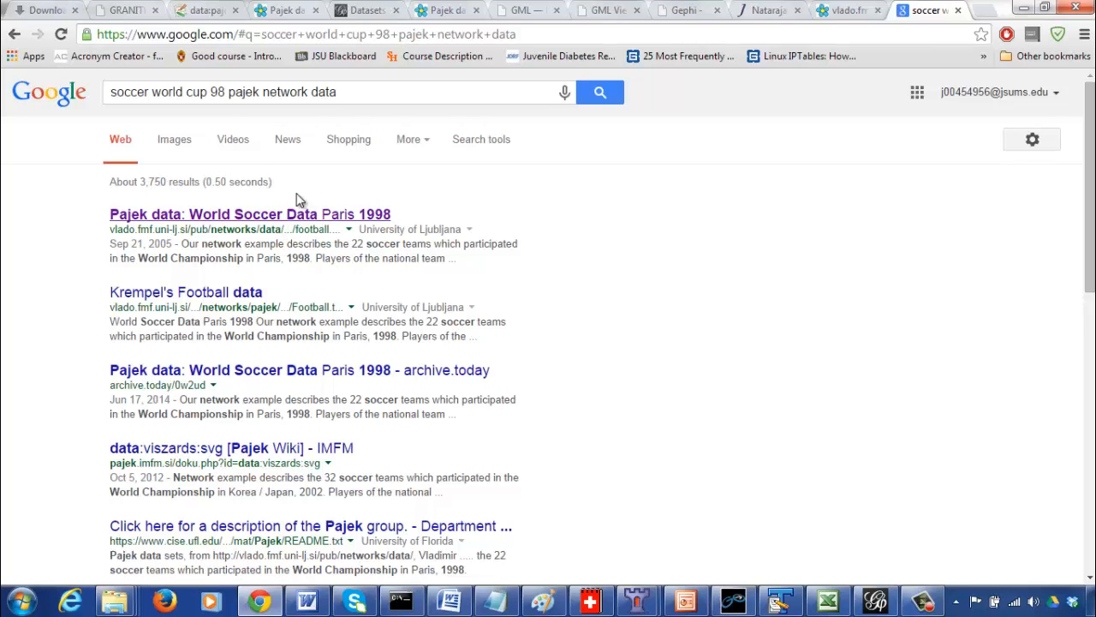
# - View the complete dataset from the Pajek "World Soccer Data Paris 1998" result, and close that browser tab
pyautogui.click(268, 213)
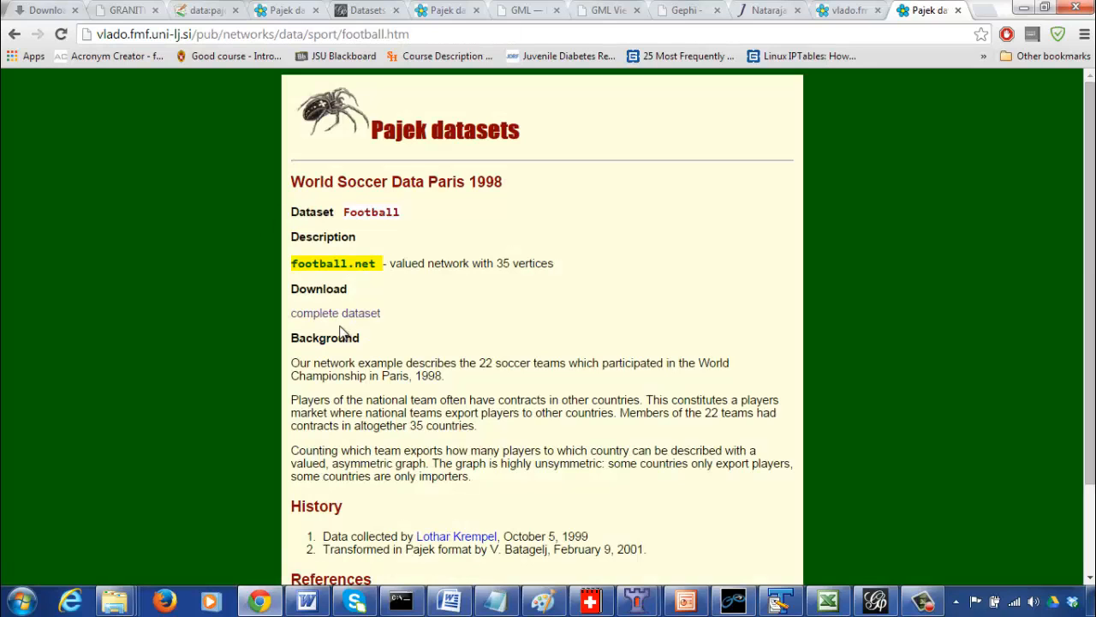
pyautogui.click(349, 313)
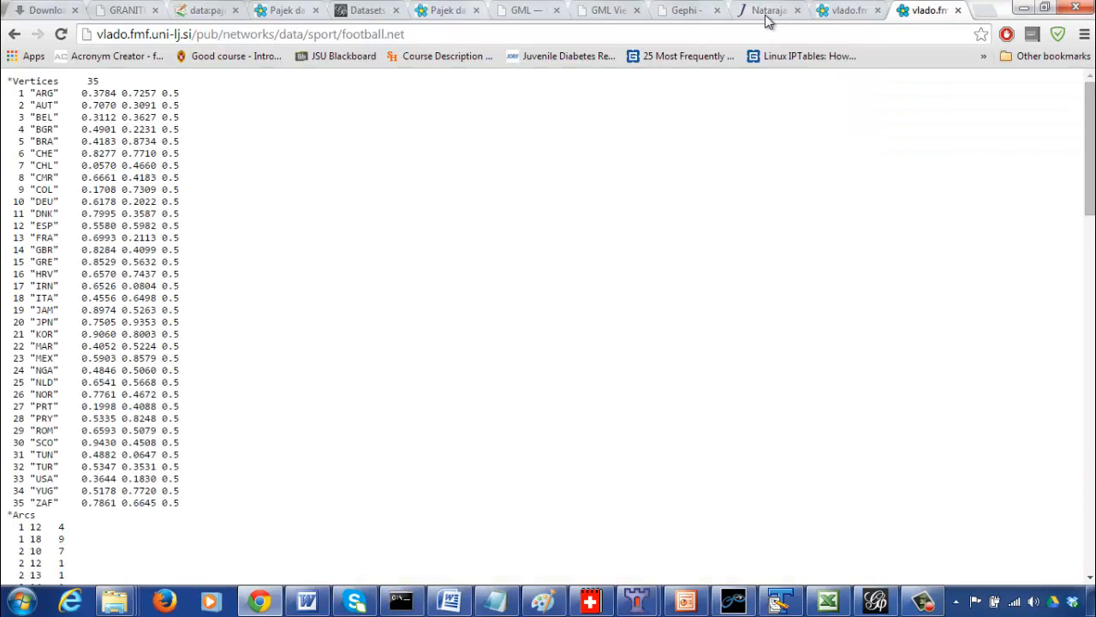
pyautogui.click(959, 11)
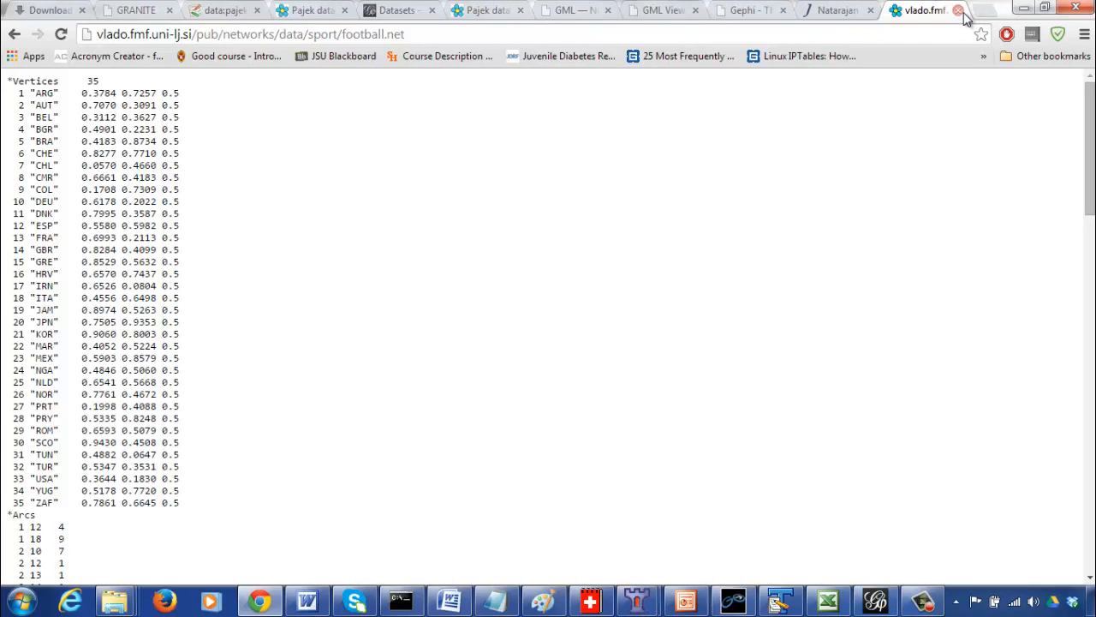
# - Copy vertex rows 1 to 35 of football.net and paste them into a new Excel workbook starting at cell A1
pyautogui.moveTo(188, 503); pyautogui.dragTo(3, 93)
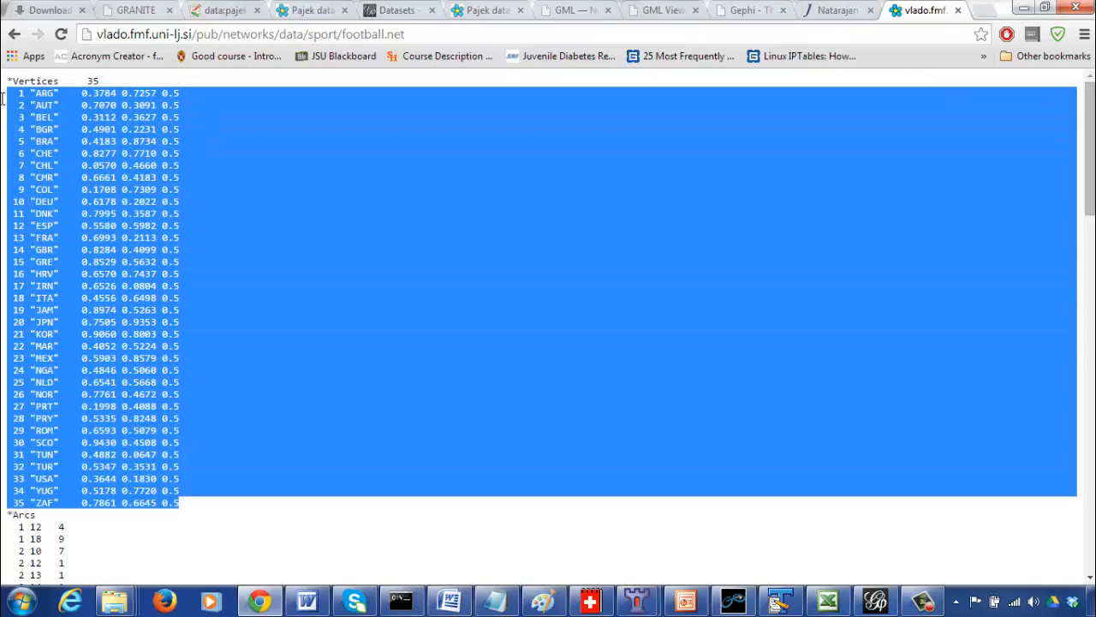
pyautogui.rightClick(308, 132)
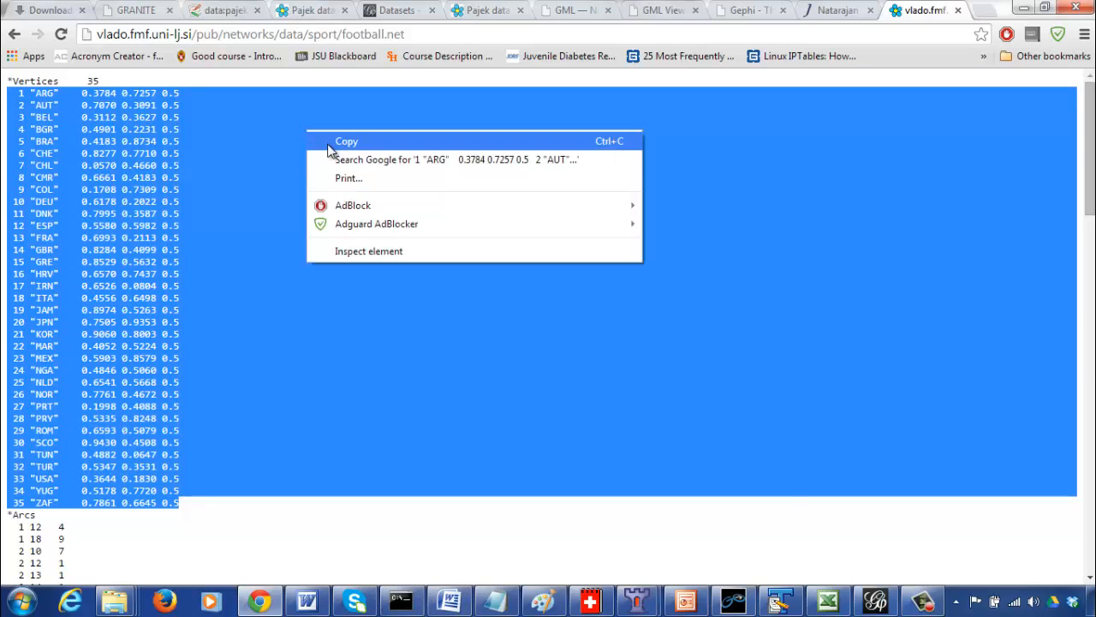
pyautogui.click(346, 141)
pyautogui.click(827, 601)
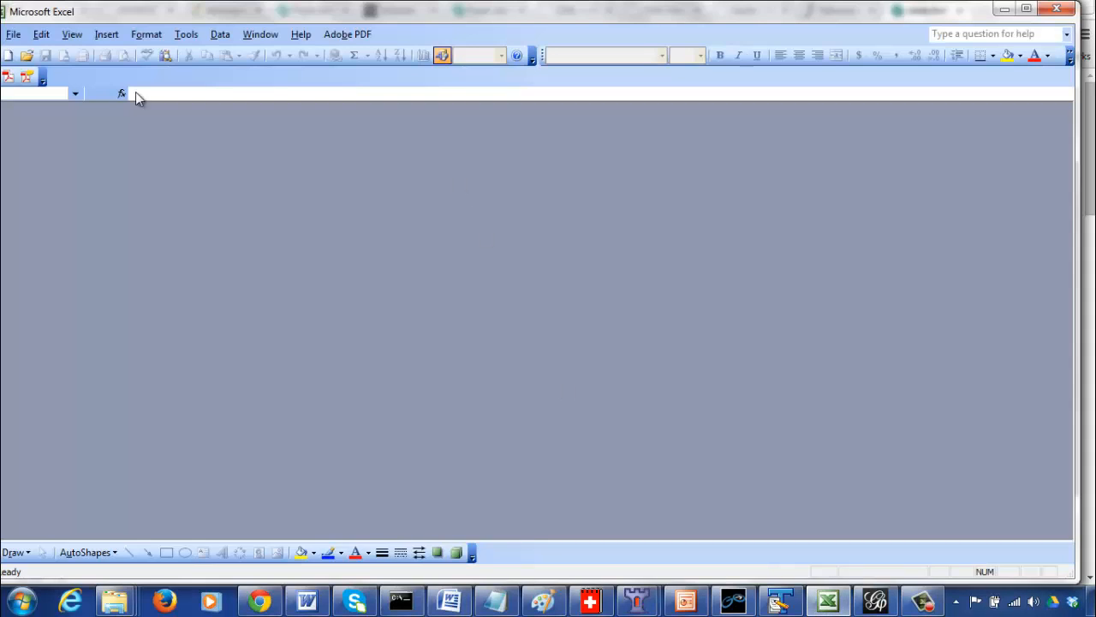
pyautogui.click(8, 55)
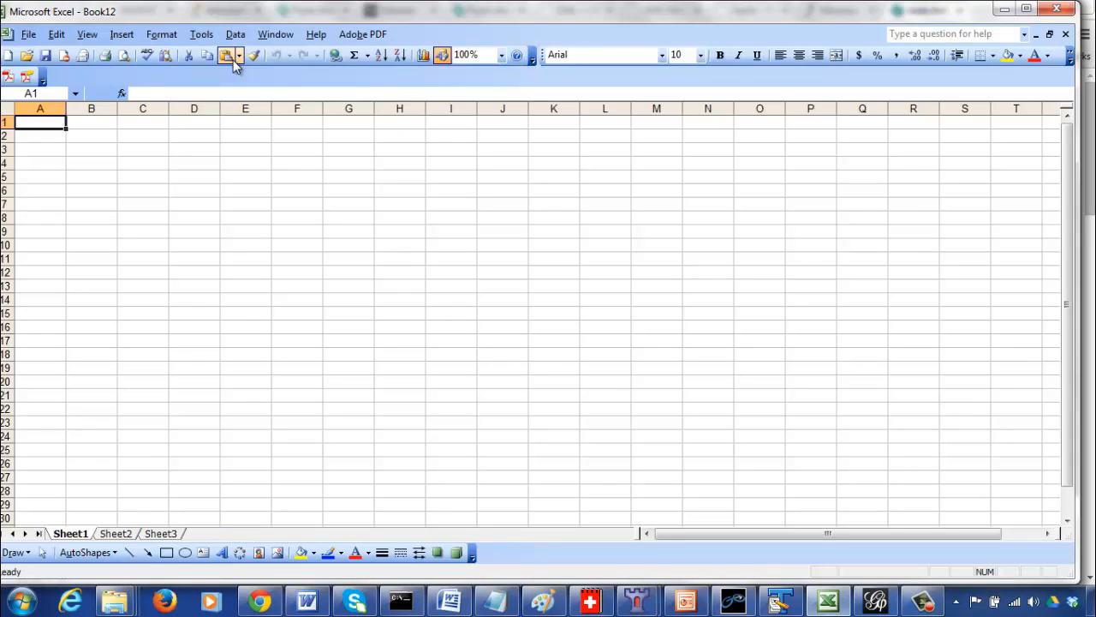
pyautogui.click(227, 55)
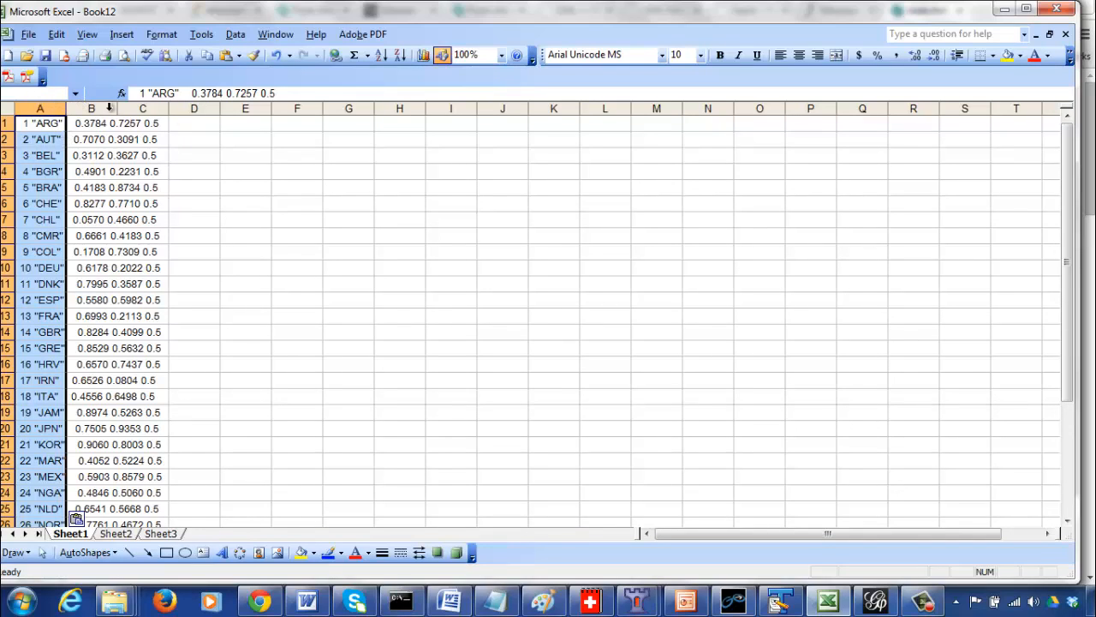
# - Split the pasted vertex data in column A with Text to Columns as Delimited, using tab and space delimiters
pyautogui.click(233, 36)
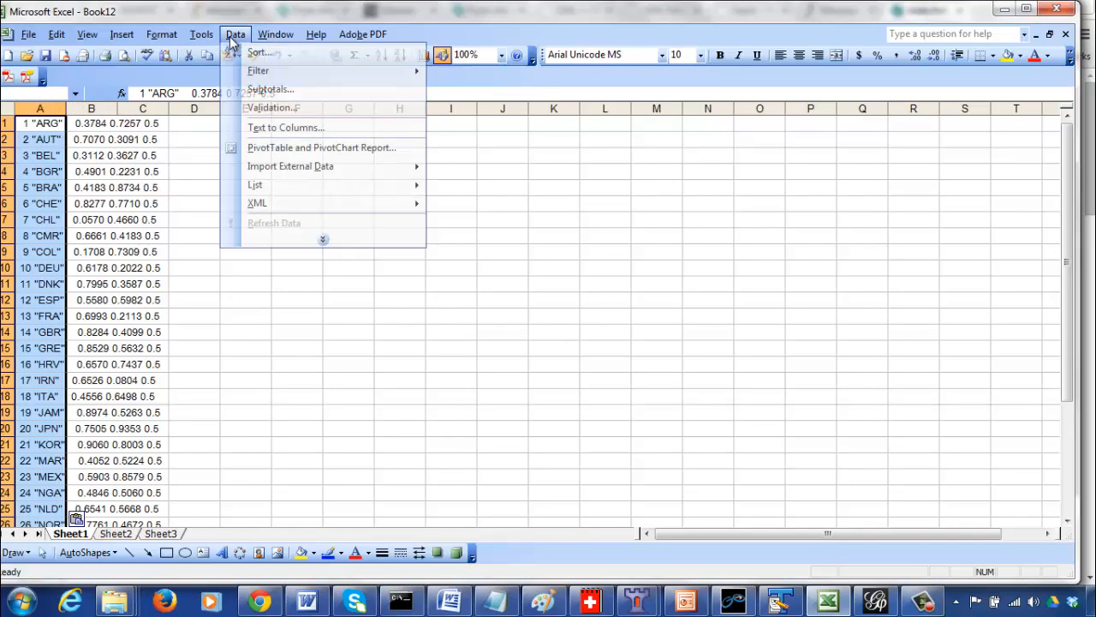
pyautogui.click(238, 130)
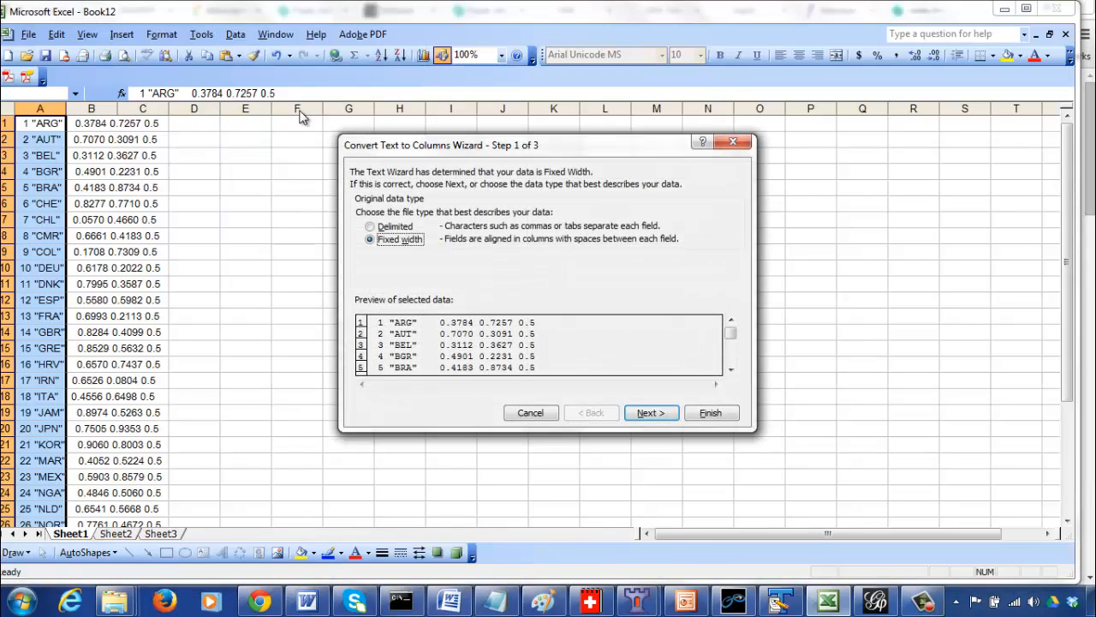
pyautogui.click(401, 232)
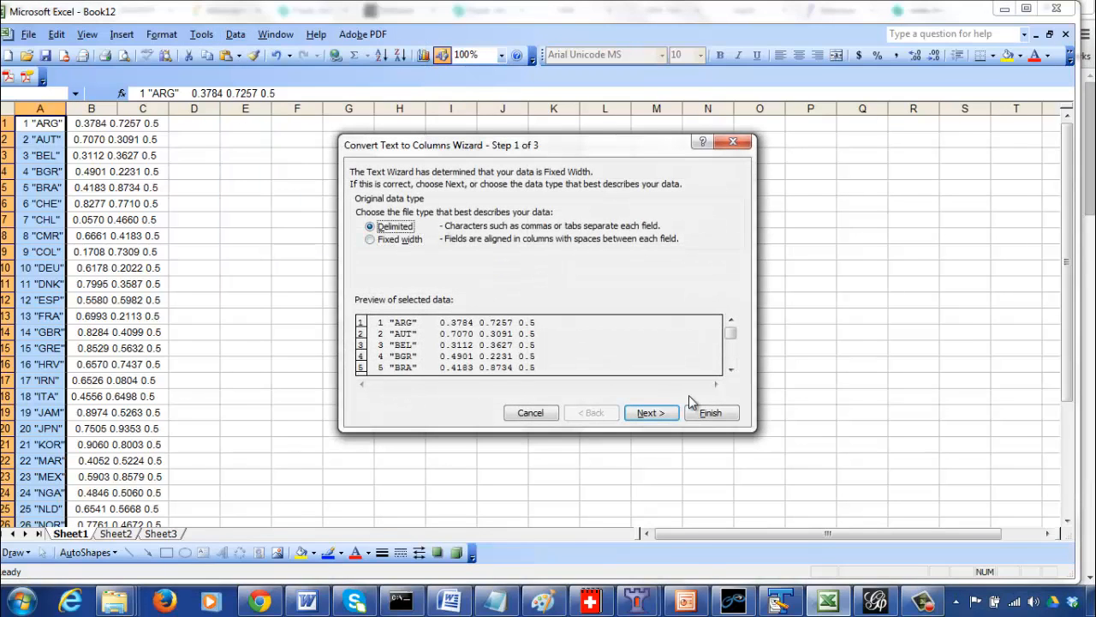
pyautogui.click(660, 415)
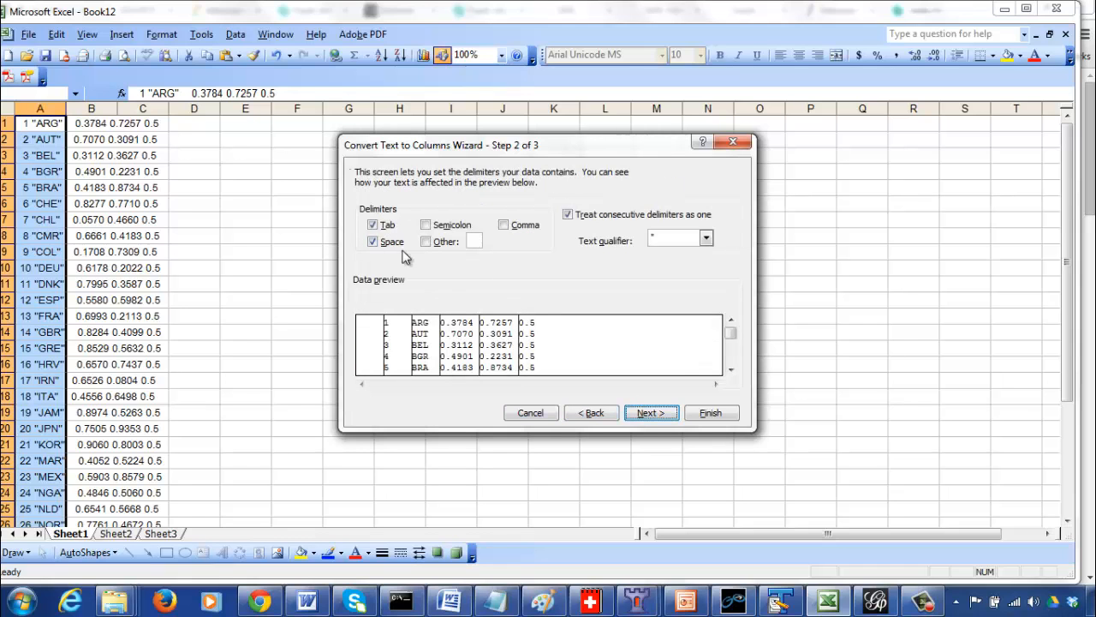
pyautogui.click(718, 412)
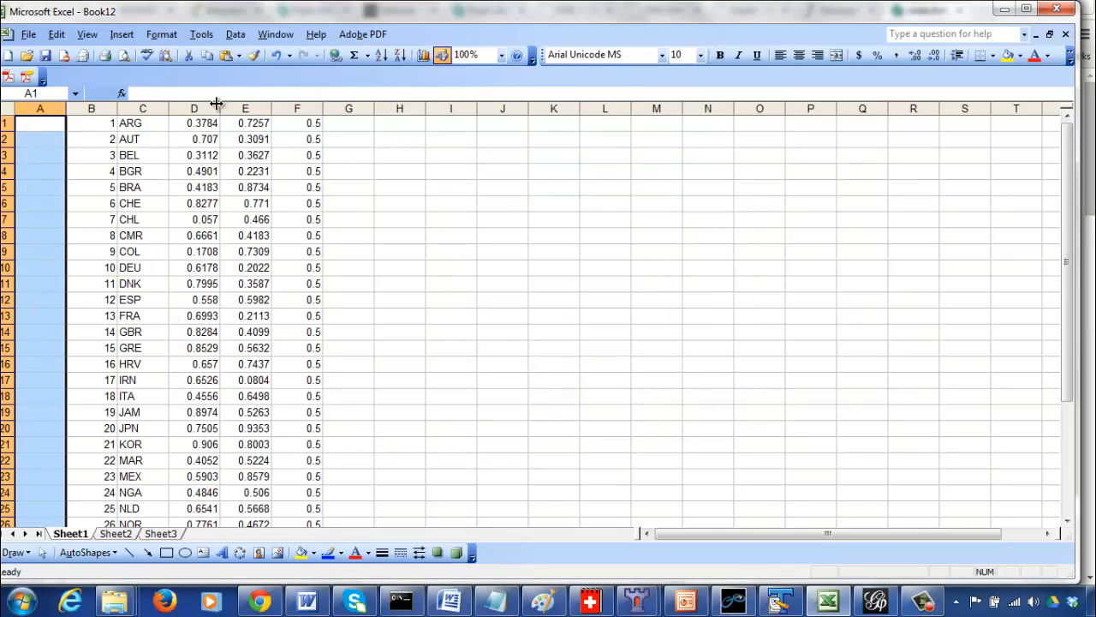
# - Delete the numeric coordinate columns D to F and the empty column A, keeping only the vertex numbers and country codes
pyautogui.moveTo(199, 108); pyautogui.dragTo(305, 107)
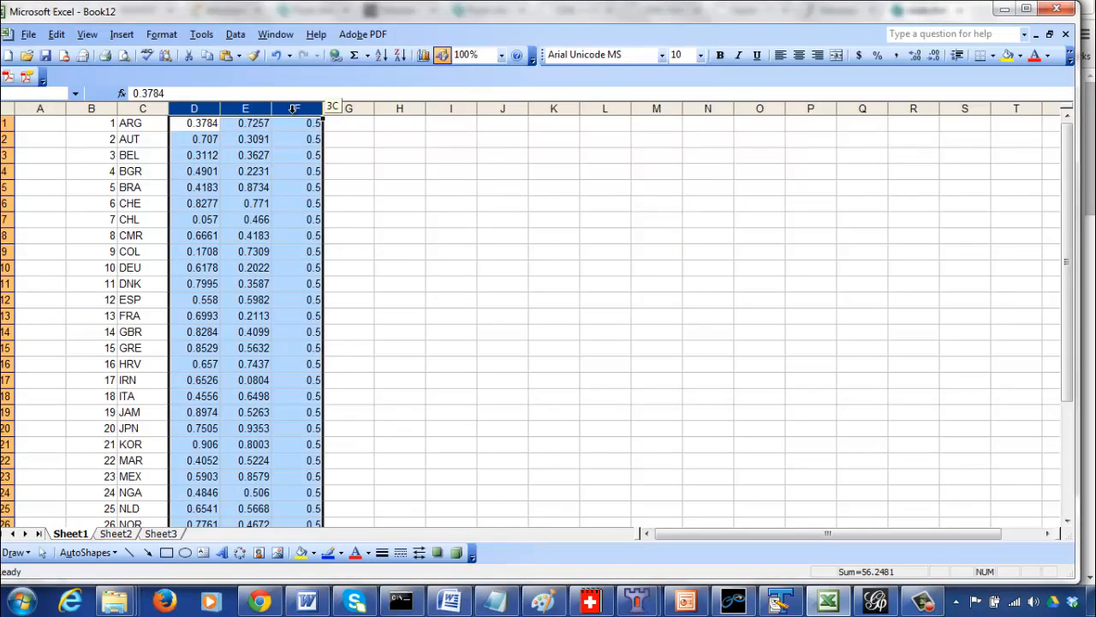
pyautogui.rightClick(294, 113)
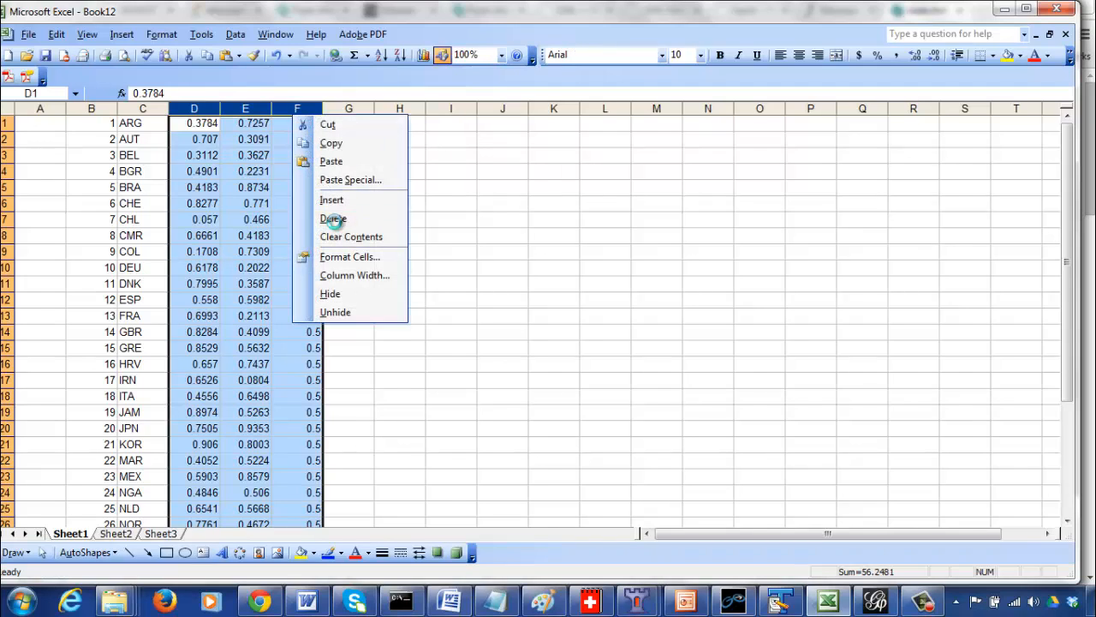
pyautogui.click(334, 220)
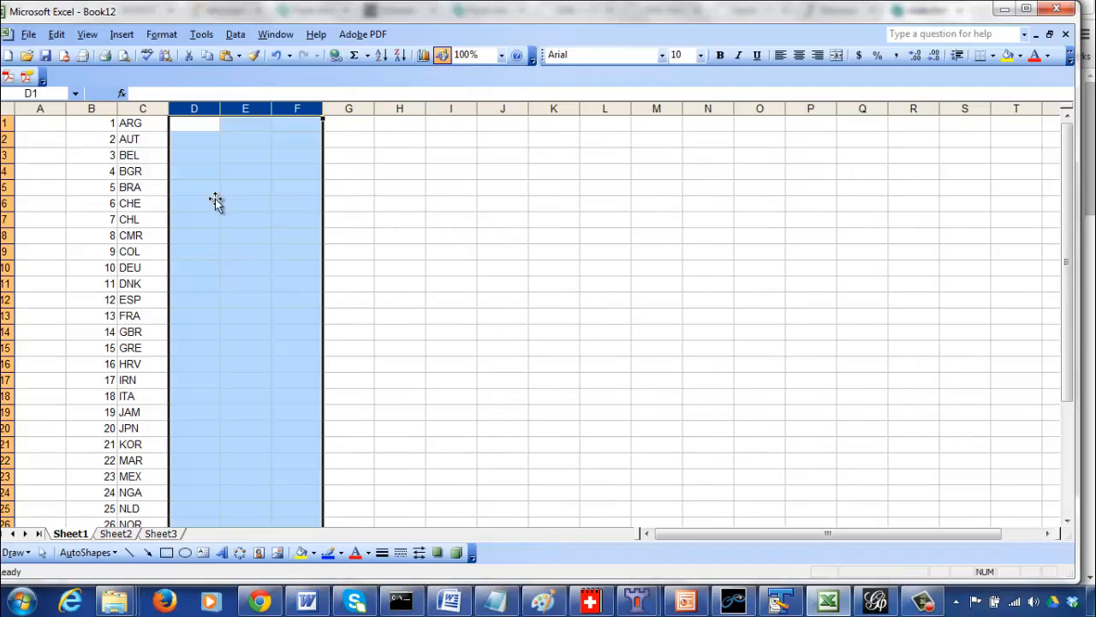
pyautogui.rightClick(41, 108)
pyautogui.click(83, 217)
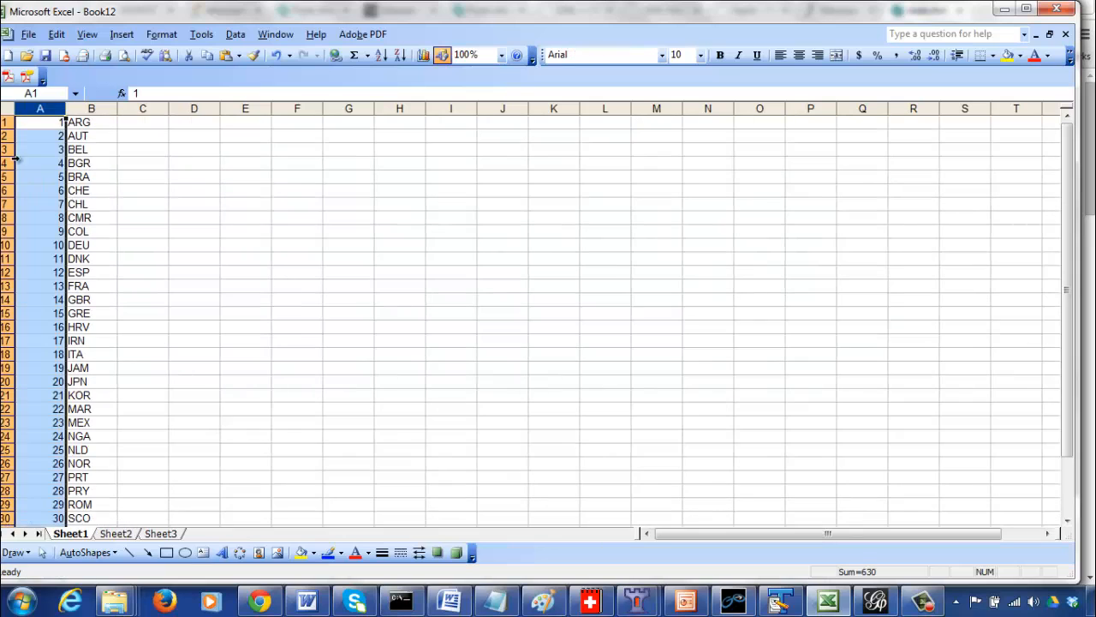
# - Insert an empty row above the vertex list and enter the headers Id in A1 and Label in B1
pyautogui.rightClick(7, 123)
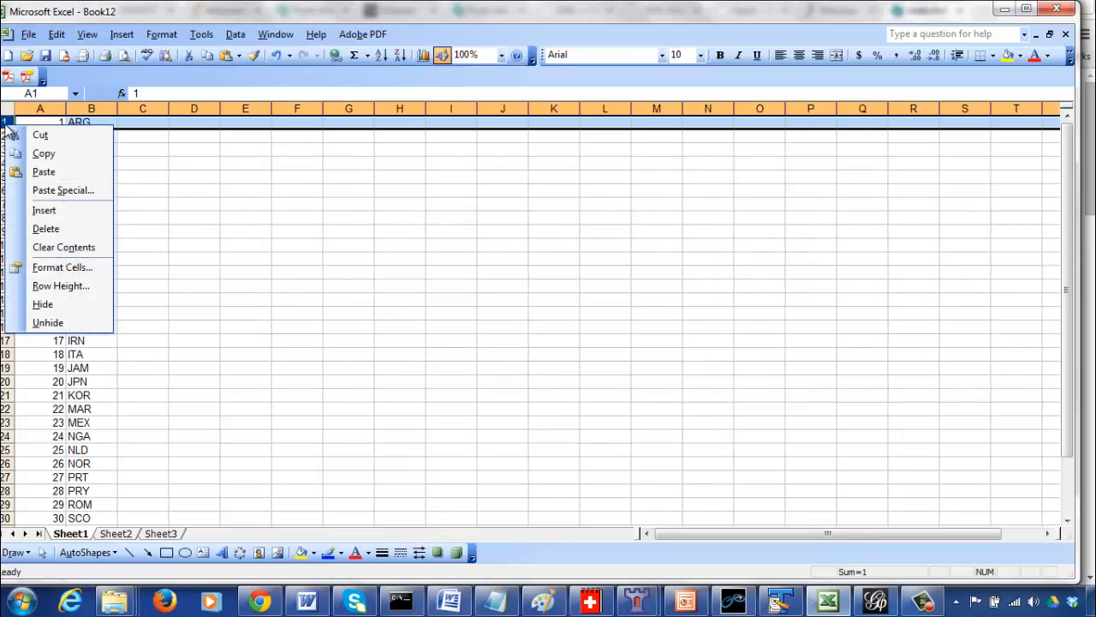
pyautogui.click(41, 210)
pyautogui.click(49, 122)
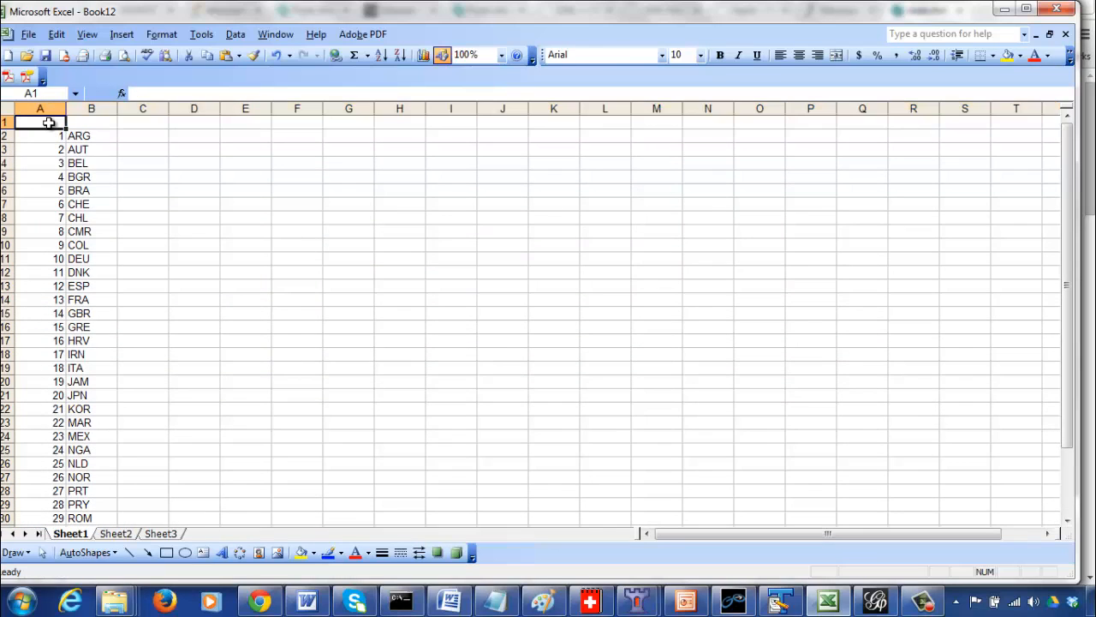
pyautogui.write('Id')
pyautogui.press('Tab')
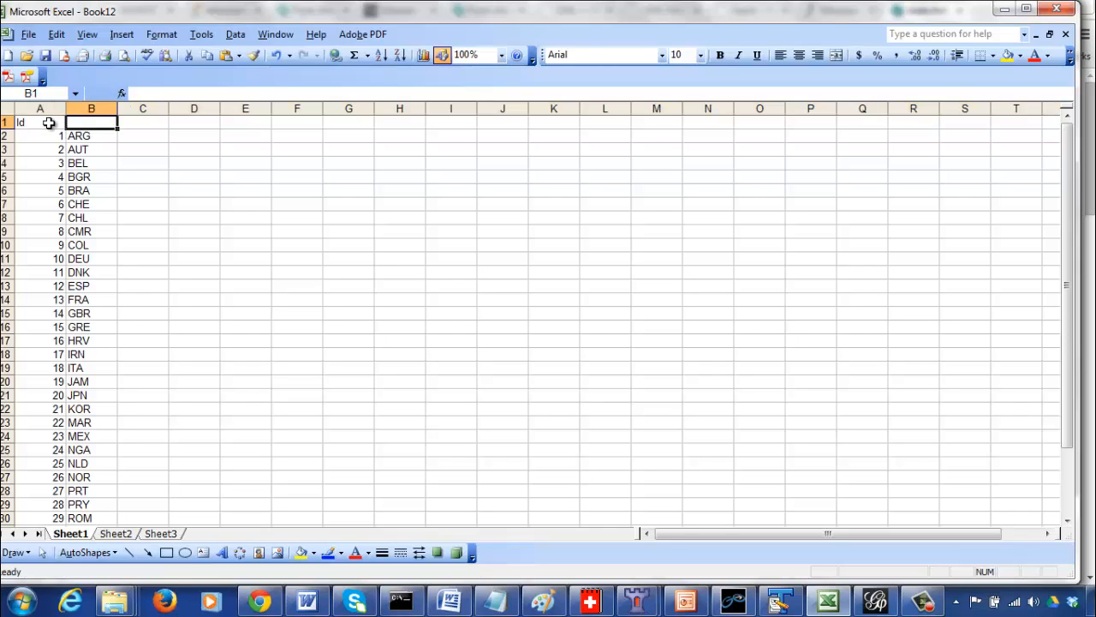
pyautogui.write('L')
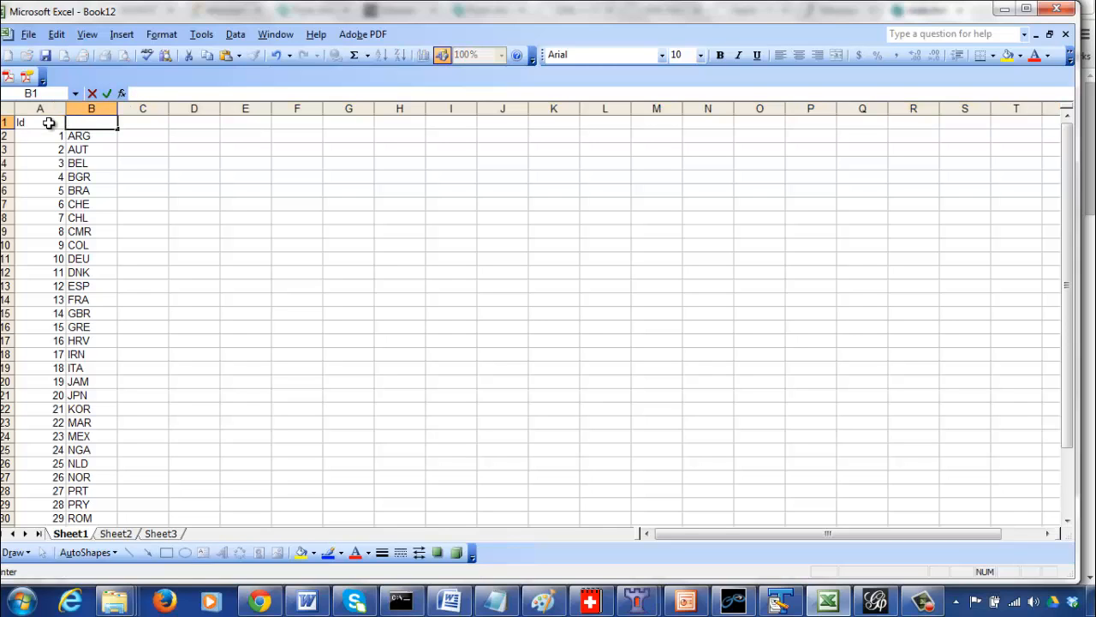
pyautogui.write('abel')
pyautogui.press('Return')
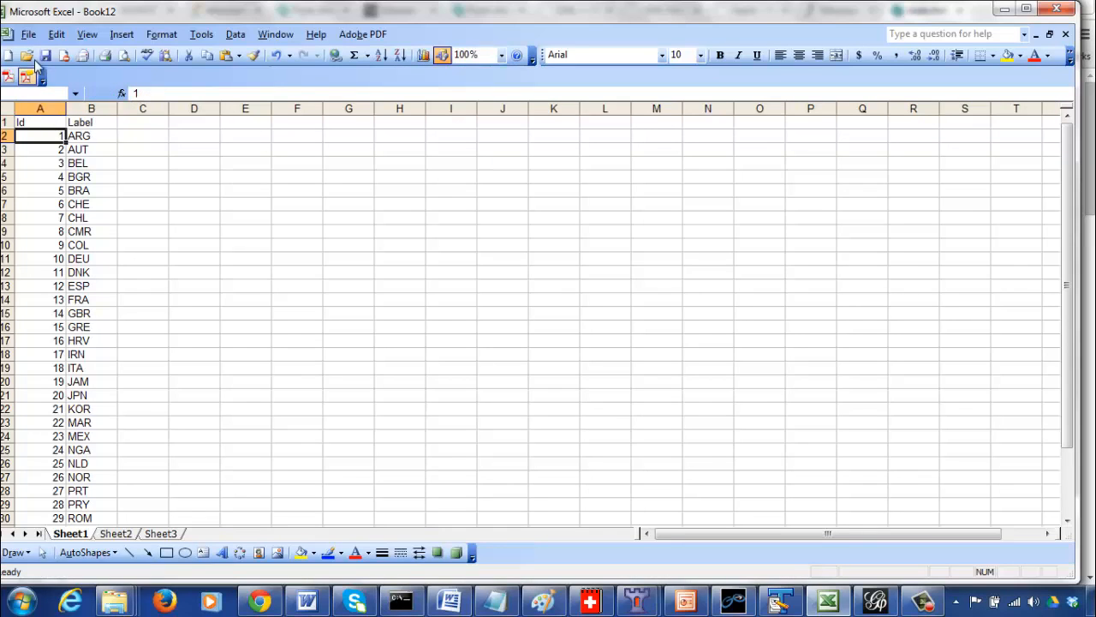
# - Save the workbook as SoccerWC-98-NodeSet in a new folder named SoccerWorldCup-98 inside the Analysis folder
pyautogui.click(45, 55)
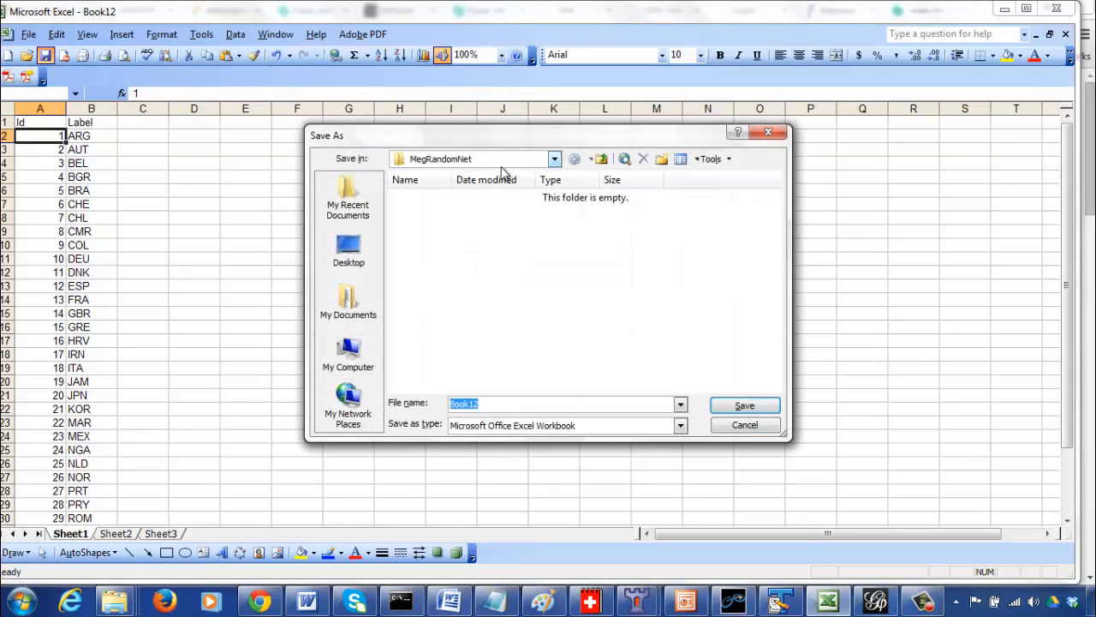
pyautogui.click(602, 161)
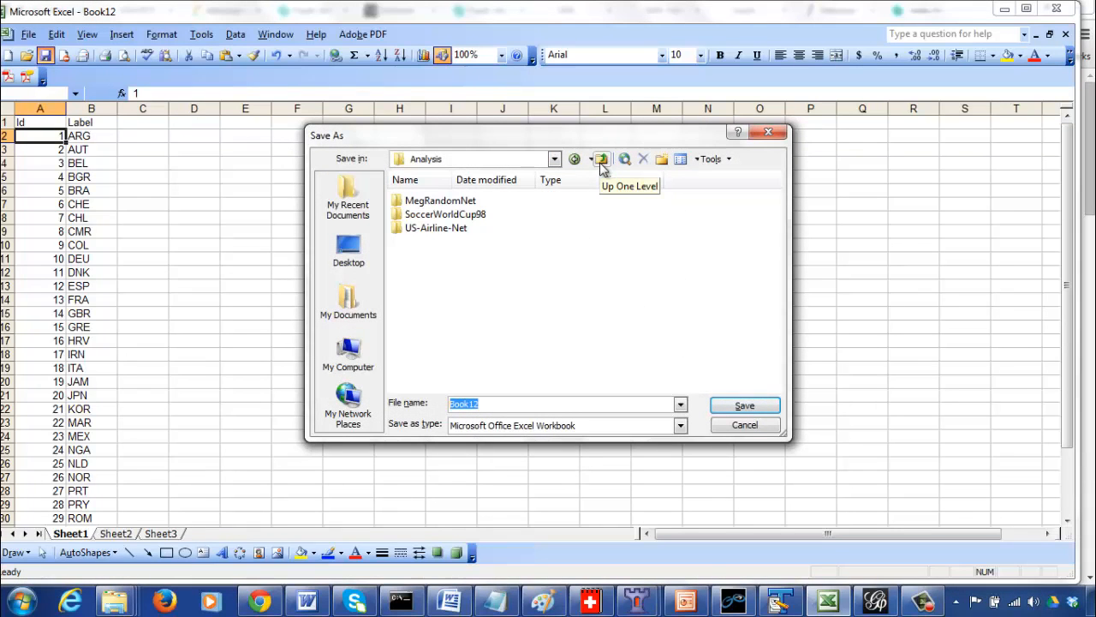
pyautogui.click(662, 160)
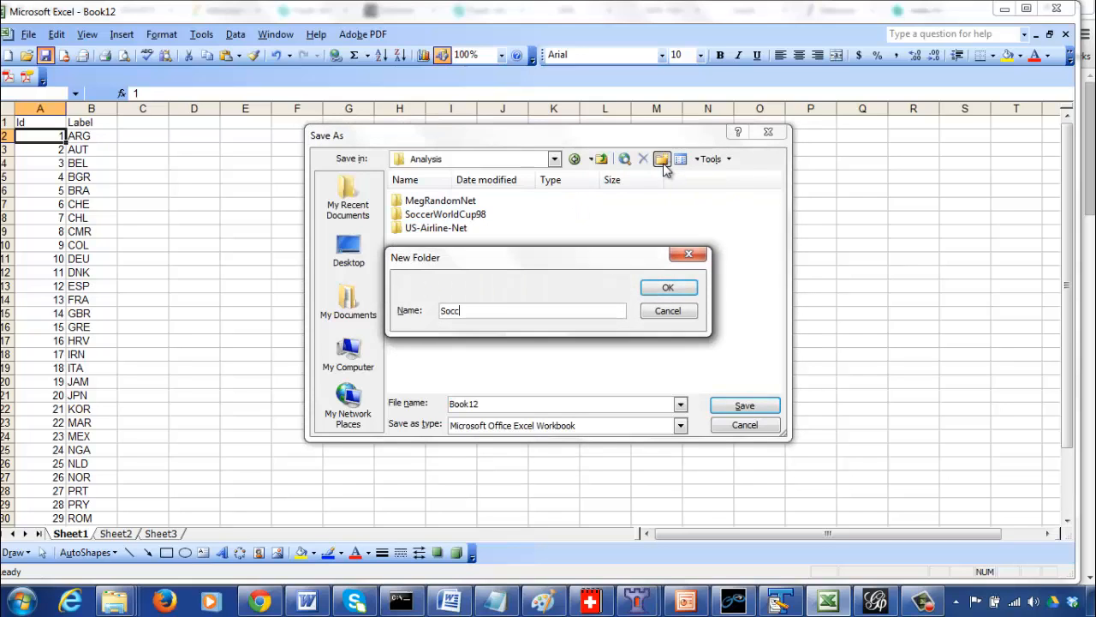
pyautogui.write('SoccerWorldCup-98')
pyautogui.press('Return')
pyautogui.write('S')
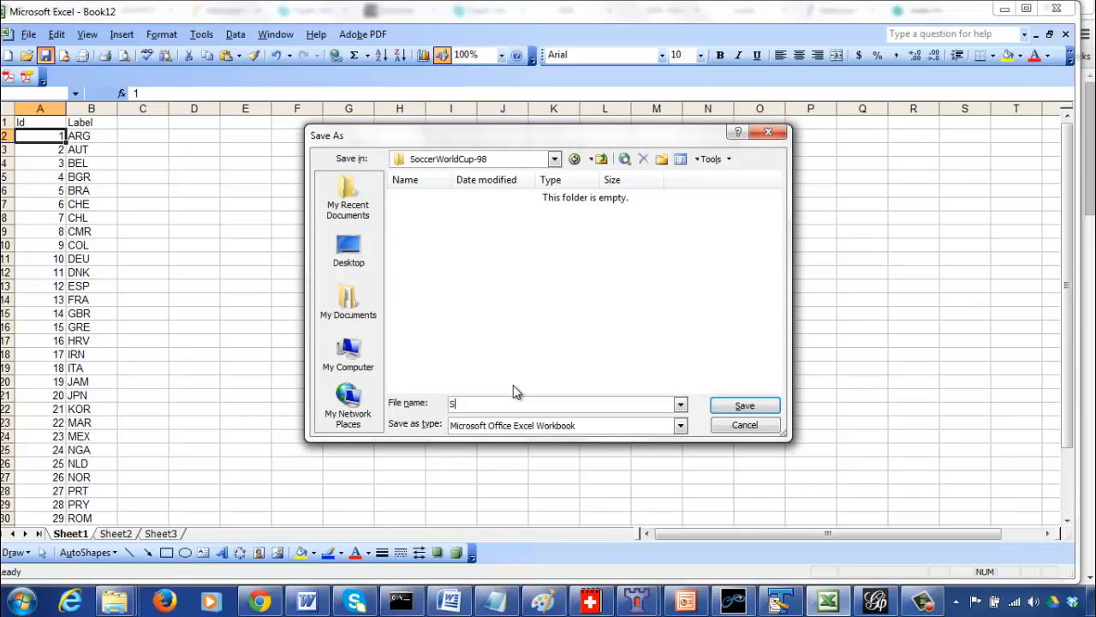
pyautogui.write('occerWC-98-NodeSet')
pyautogui.press('Return')
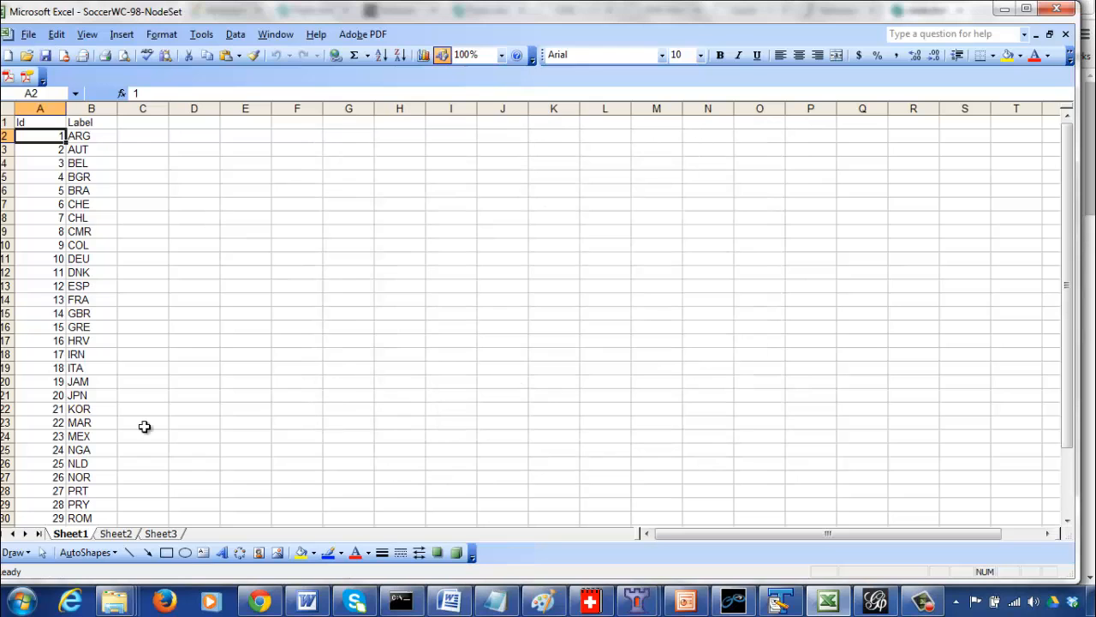
# - Save the node sheet also as SoccerWC-98-NodeSet in CSV (Comma delimited) format, keeping only the active sheet
pyautogui.click(28, 35)
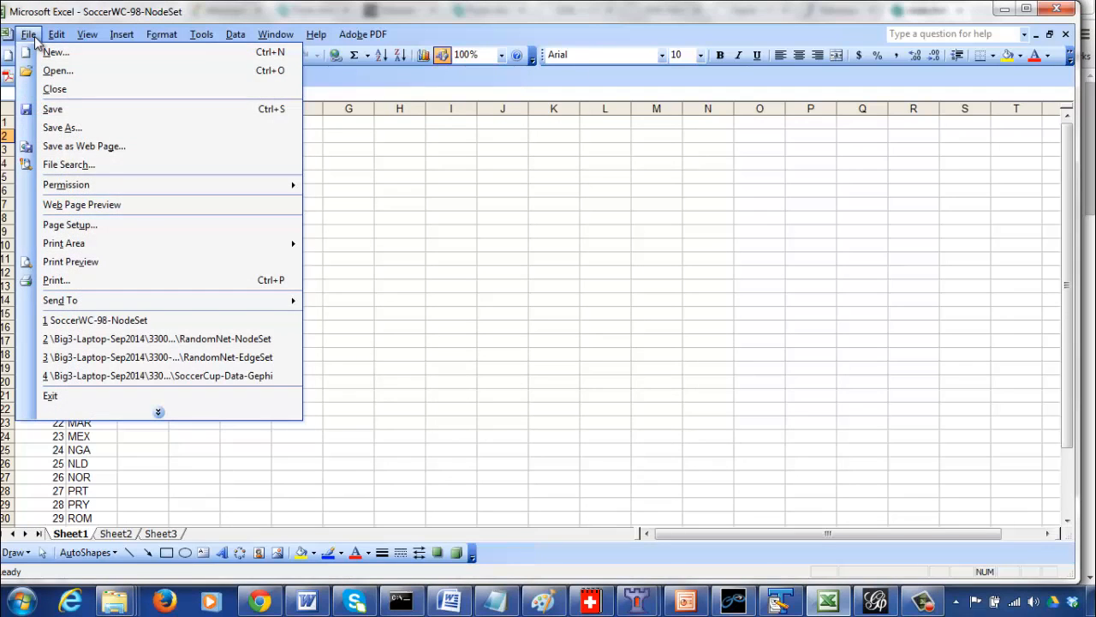
pyautogui.click(55, 129)
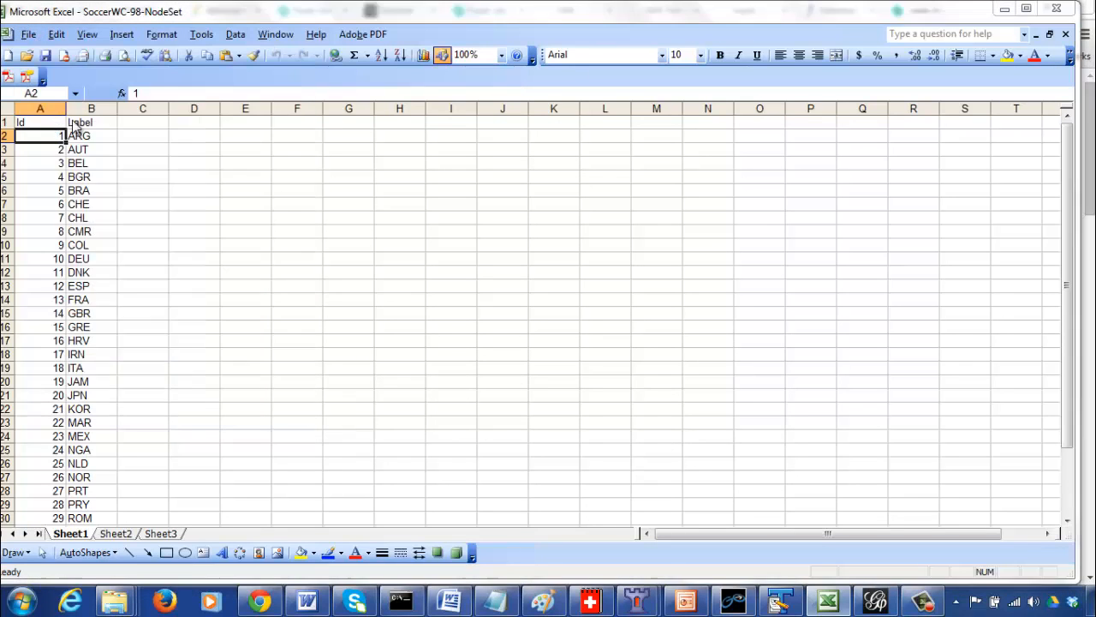
pyautogui.click(567, 427)
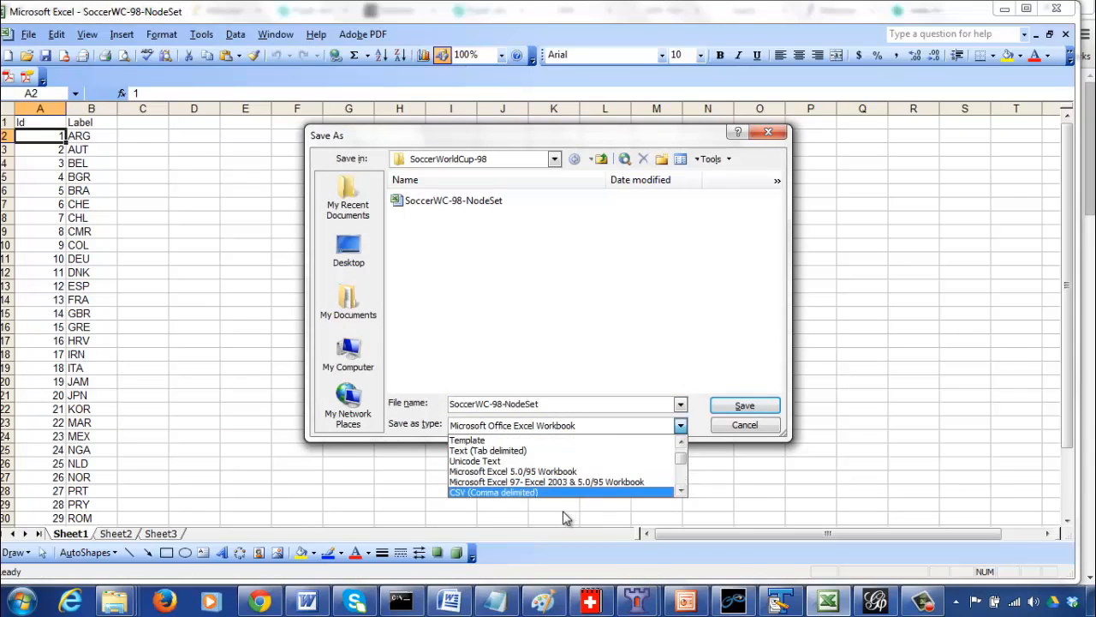
pyautogui.click(547, 494)
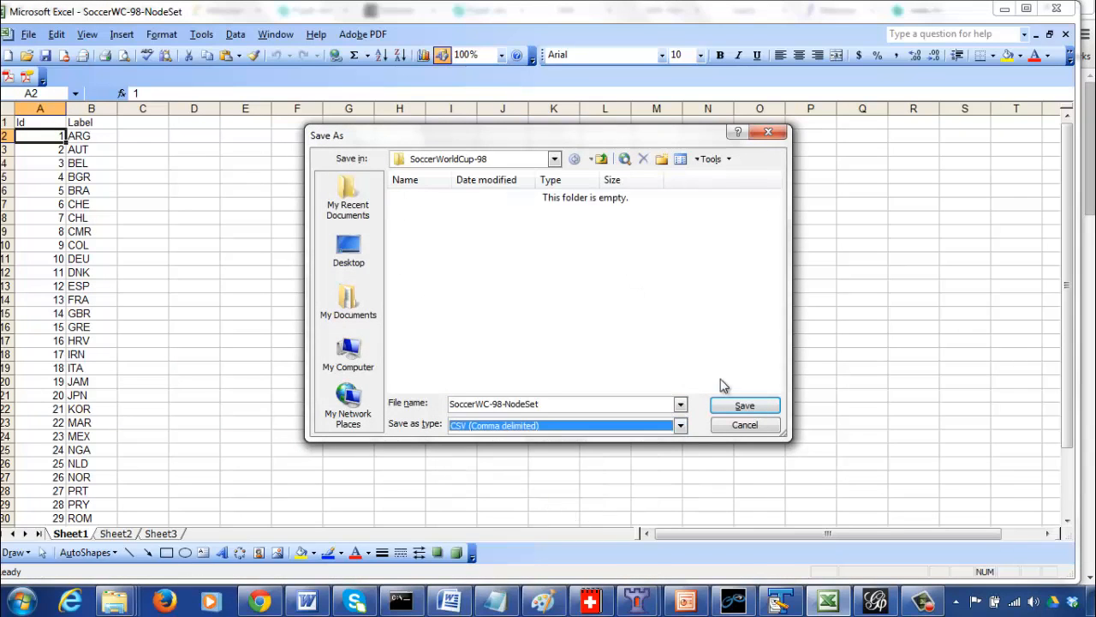
pyautogui.click(744, 407)
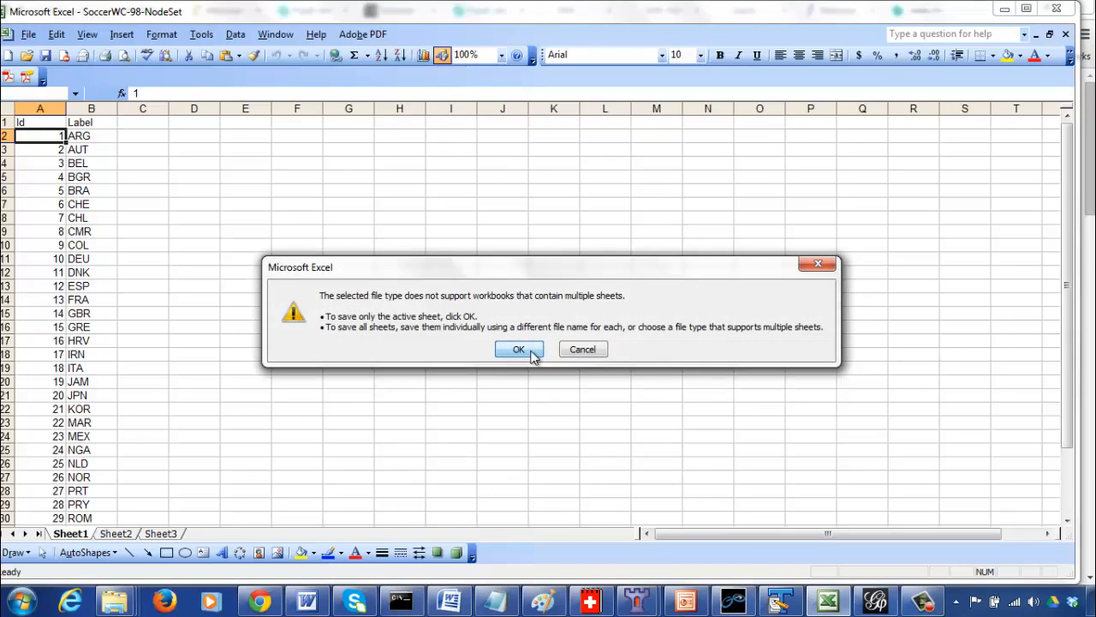
pyautogui.click(514, 352)
pyautogui.click(491, 352)
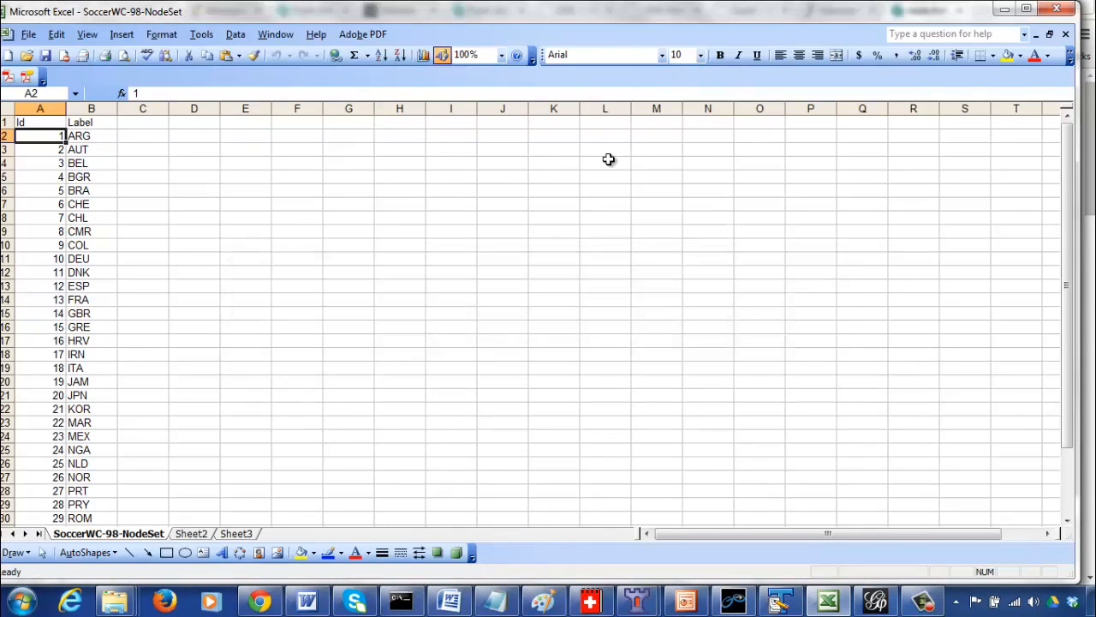
# - Close SoccerWC-98-NodeSet.csv, saving its changes for the active sheet only
pyautogui.click(1066, 33)
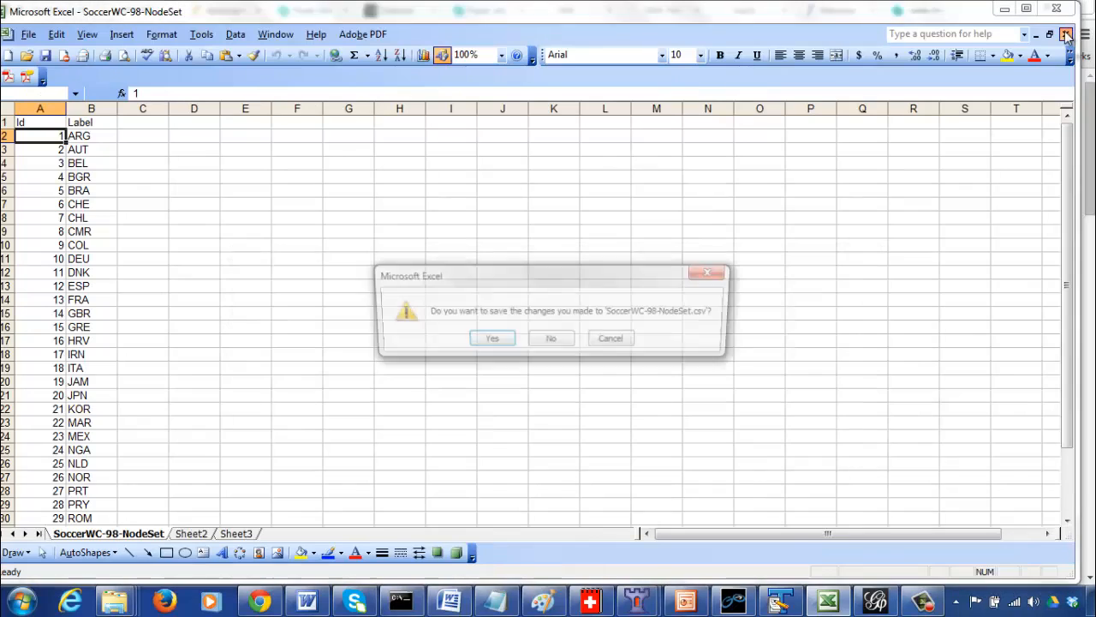
pyautogui.click(488, 341)
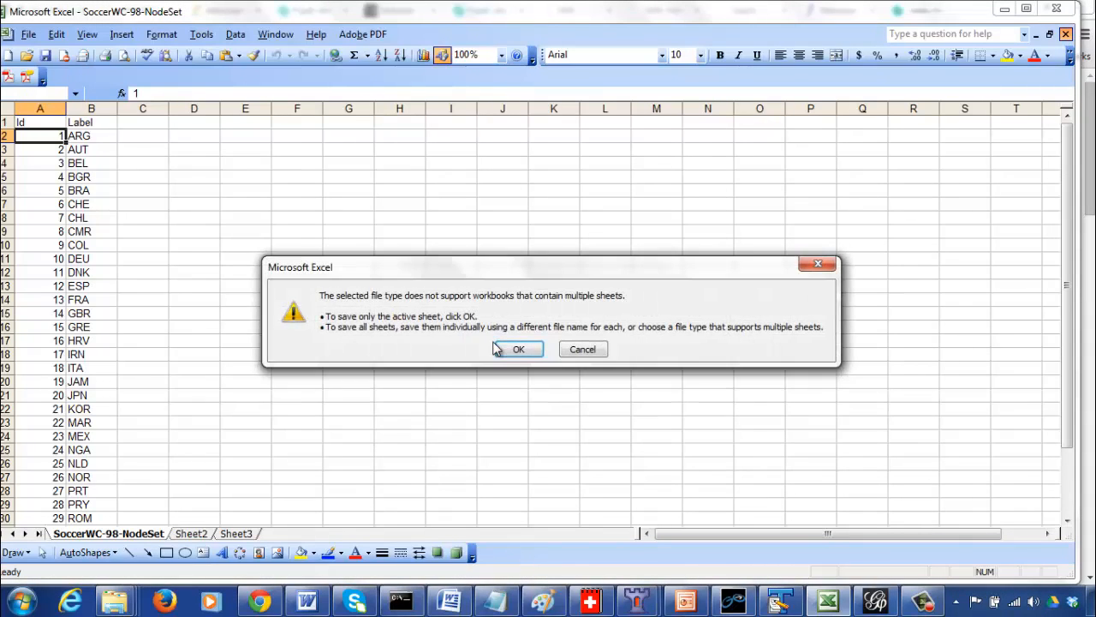
pyautogui.click(512, 351)
pyautogui.click(491, 351)
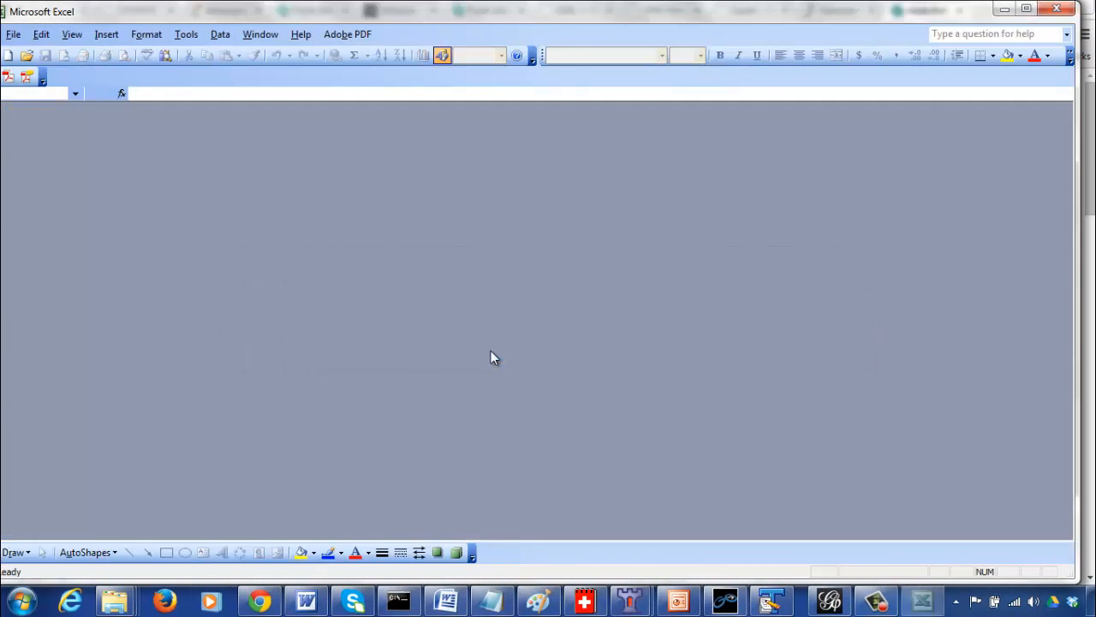
# - In Windows Explorer, delete the Excel Worksheet version of SoccerWC-98-NodeSet from the SoccerWorldCup-98 folder and close the window
pyautogui.click(125, 606)
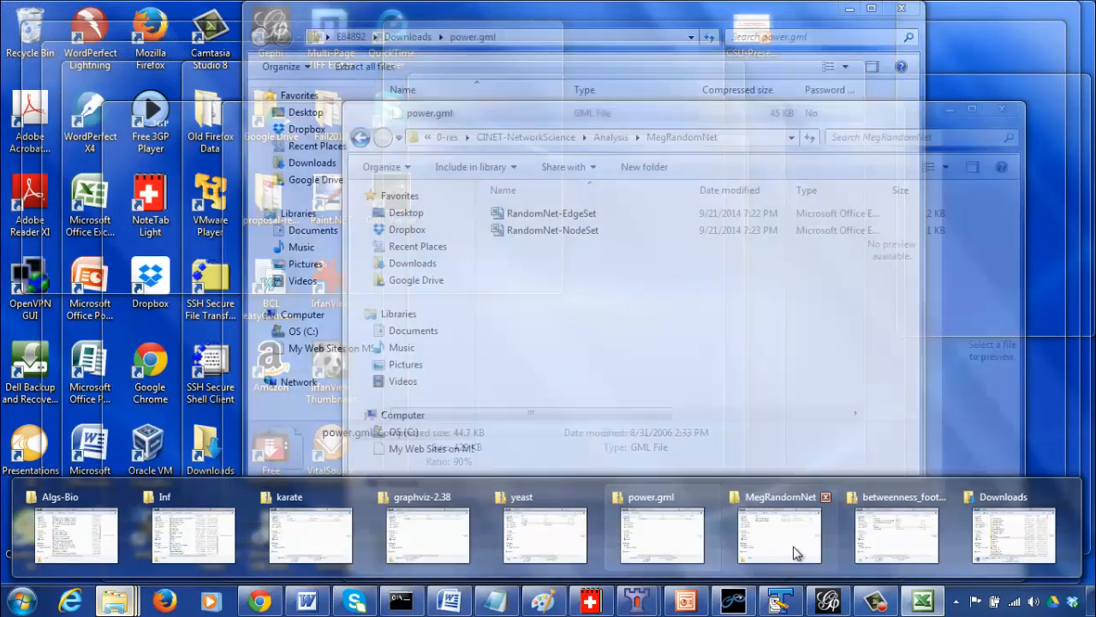
pyautogui.click(794, 552)
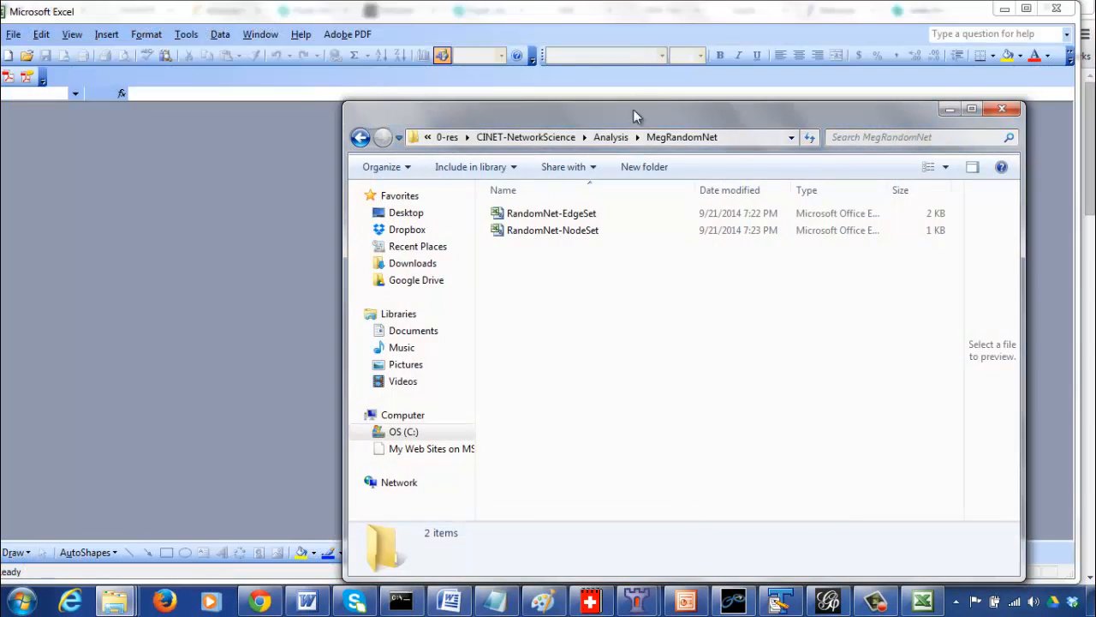
pyautogui.click(611, 138)
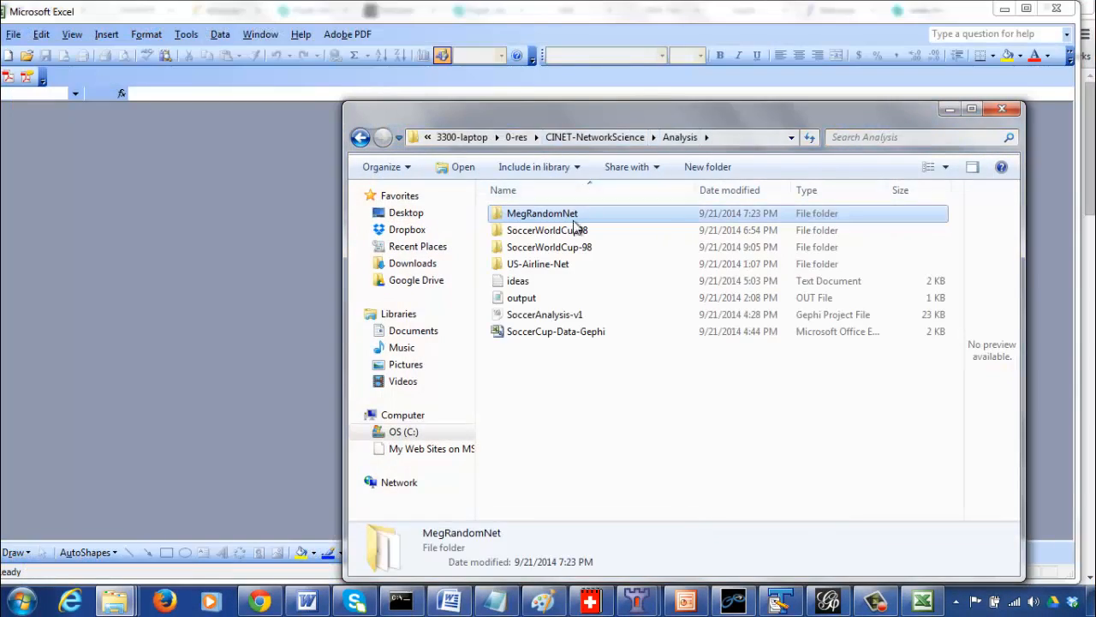
pyautogui.doubleClick(574, 247)
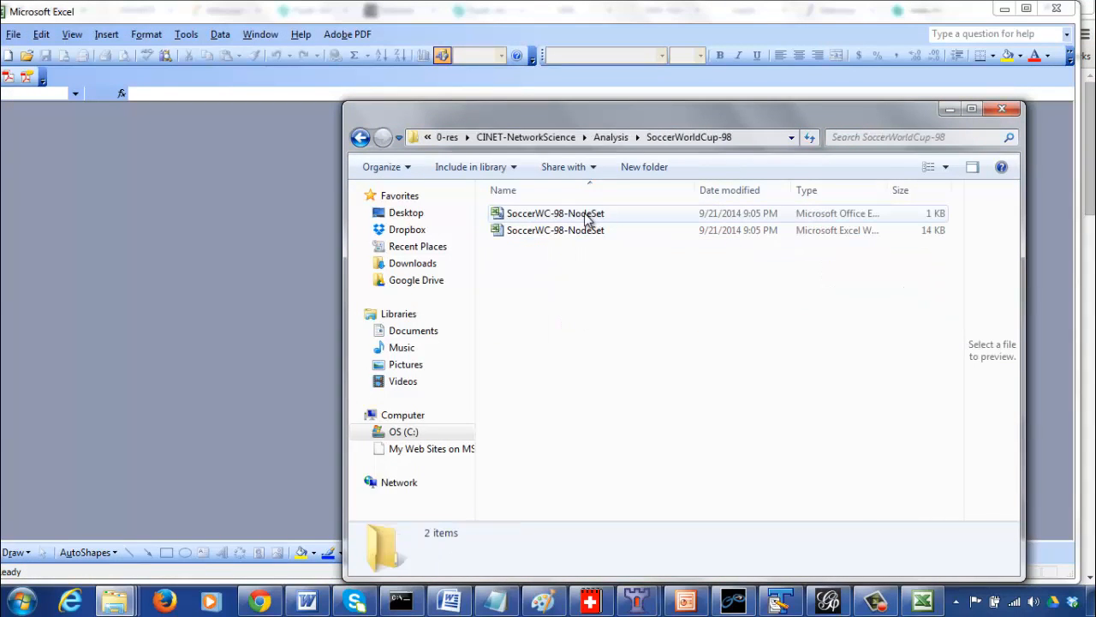
pyautogui.moveTo(886, 191); pyautogui.dragTo(967, 188)
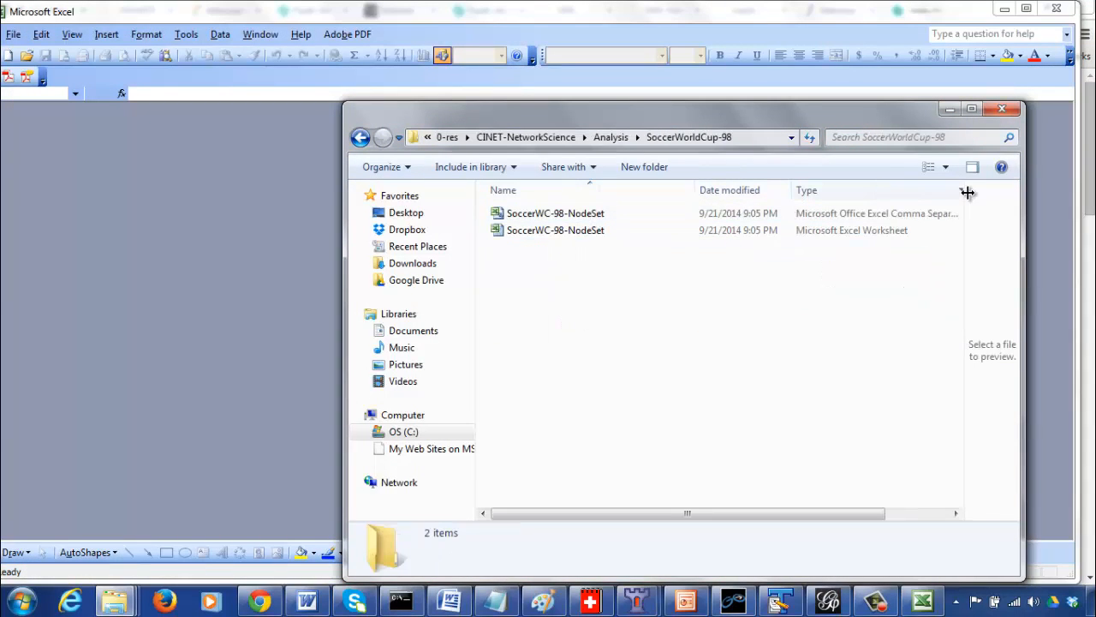
pyautogui.click(885, 231)
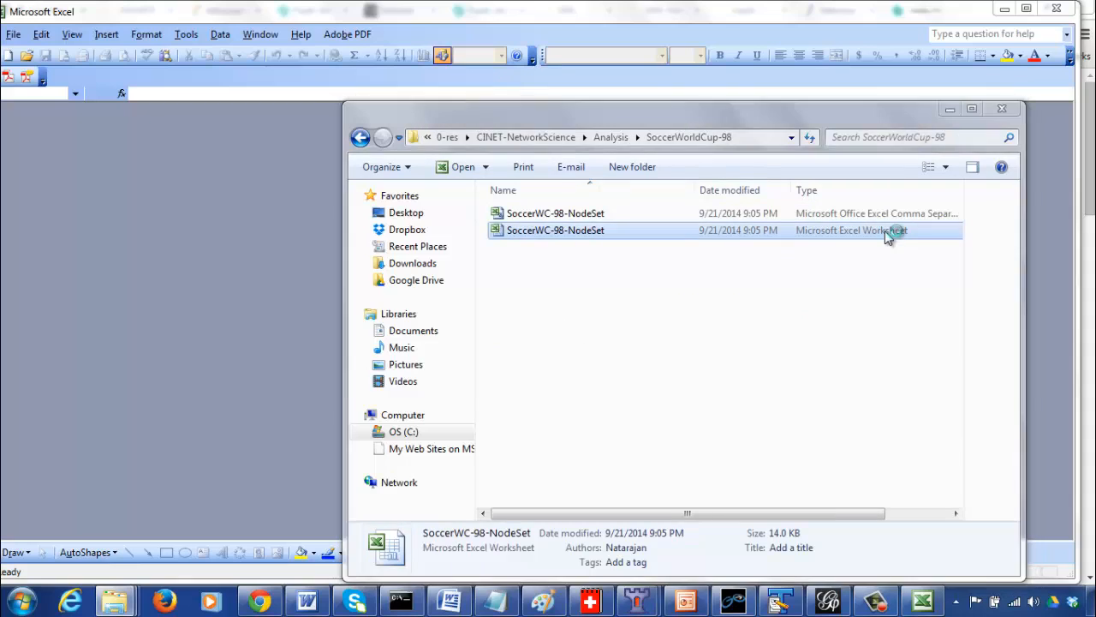
pyautogui.press('Delete')
pyautogui.press('Return')
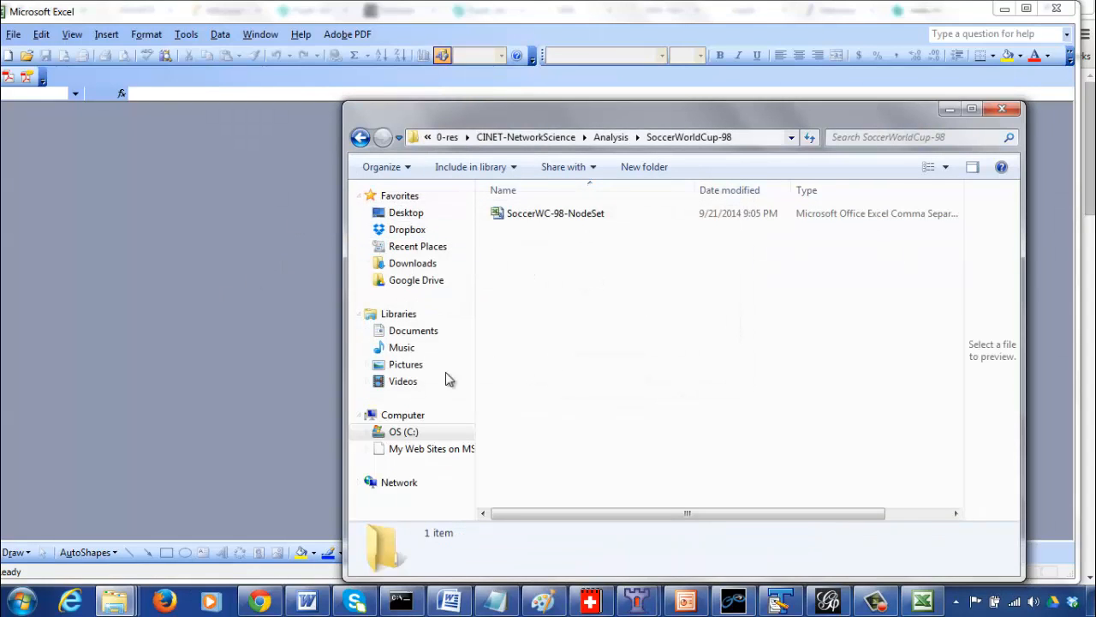
pyautogui.hotkey('alt', 'F4')
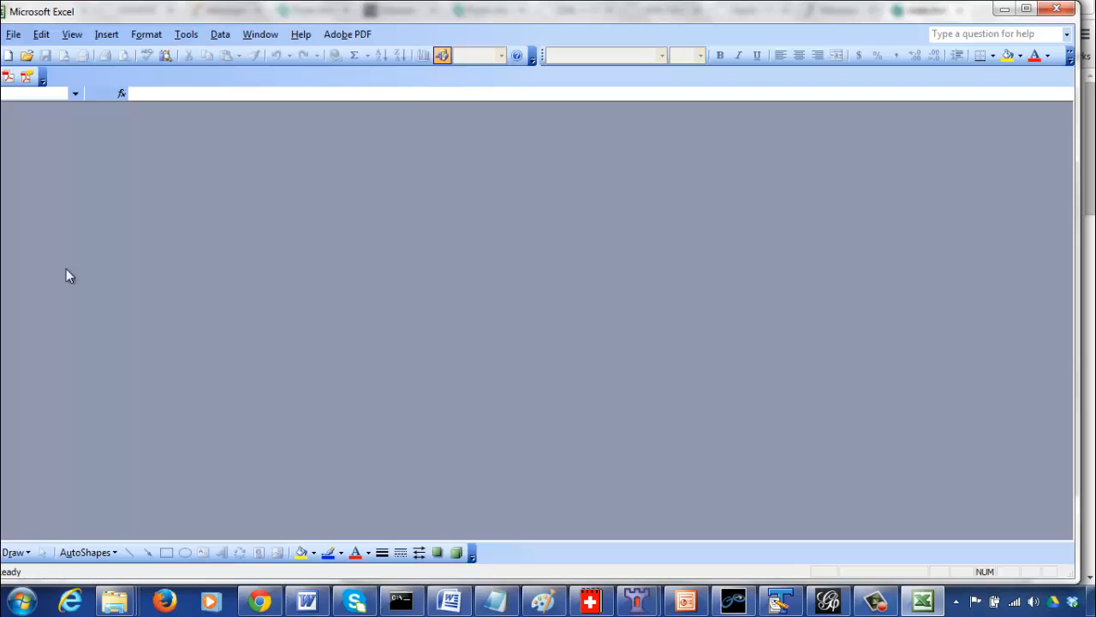
# - Create a new Excel workbook, copy all rows under *Arcs of football.net in Chrome, and paste them at cell A1
pyautogui.click(8, 56)
pyautogui.click(260, 602)
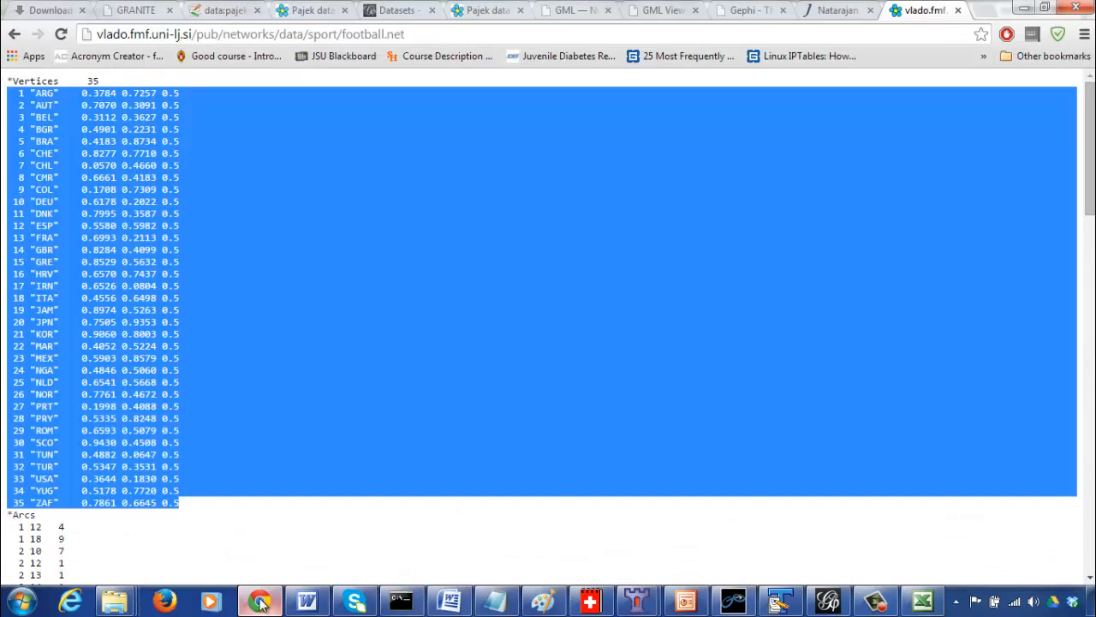
pyautogui.click(242, 507)
pyautogui.scroll(-4, 243, 507)
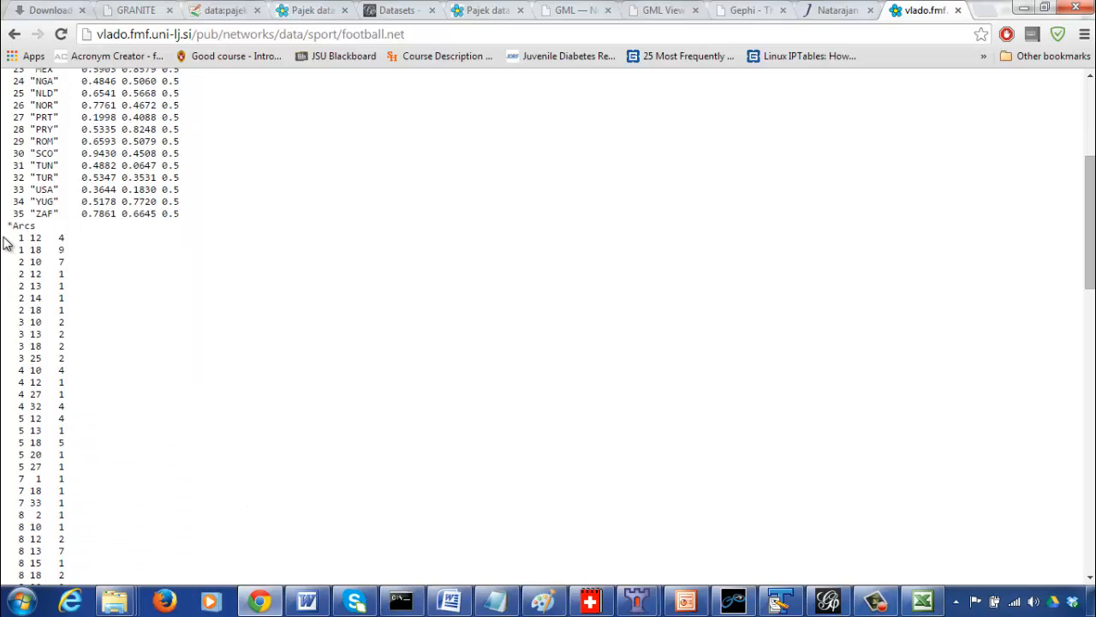
pyautogui.moveTo(6, 242); pyautogui.dragTo(180, 560)
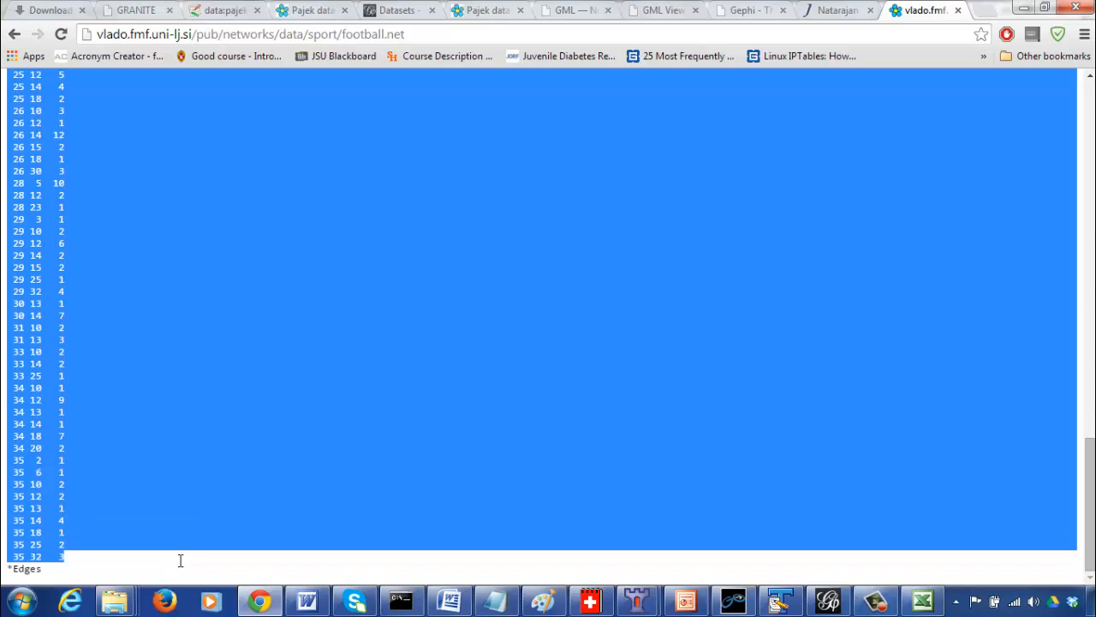
pyautogui.rightClick(229, 313)
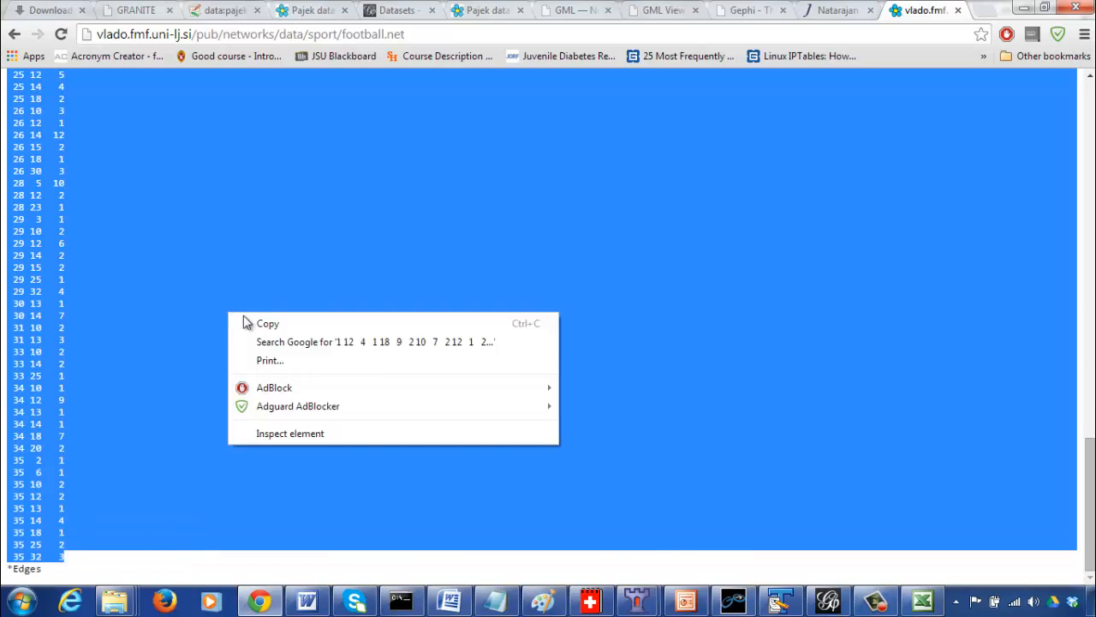
pyautogui.click(292, 327)
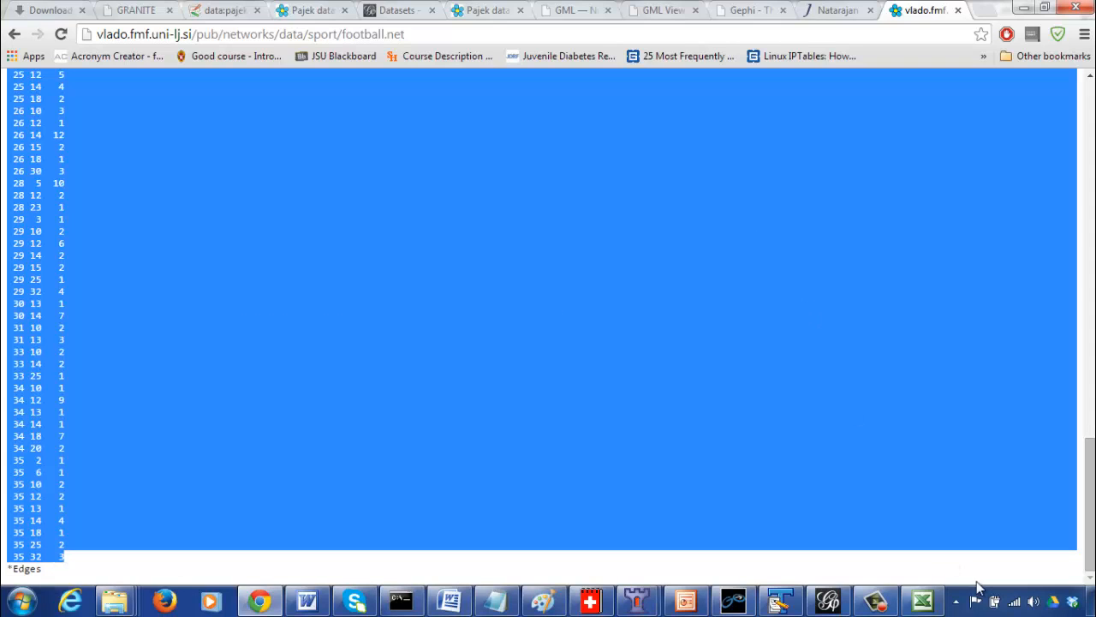
pyautogui.click(922, 600)
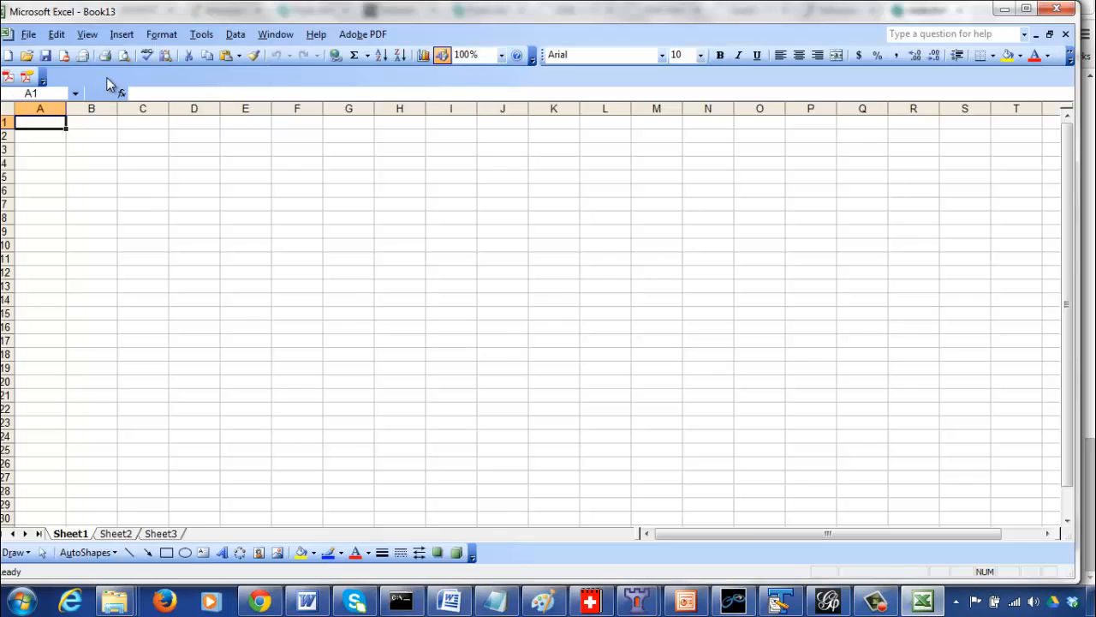
pyautogui.click(229, 59)
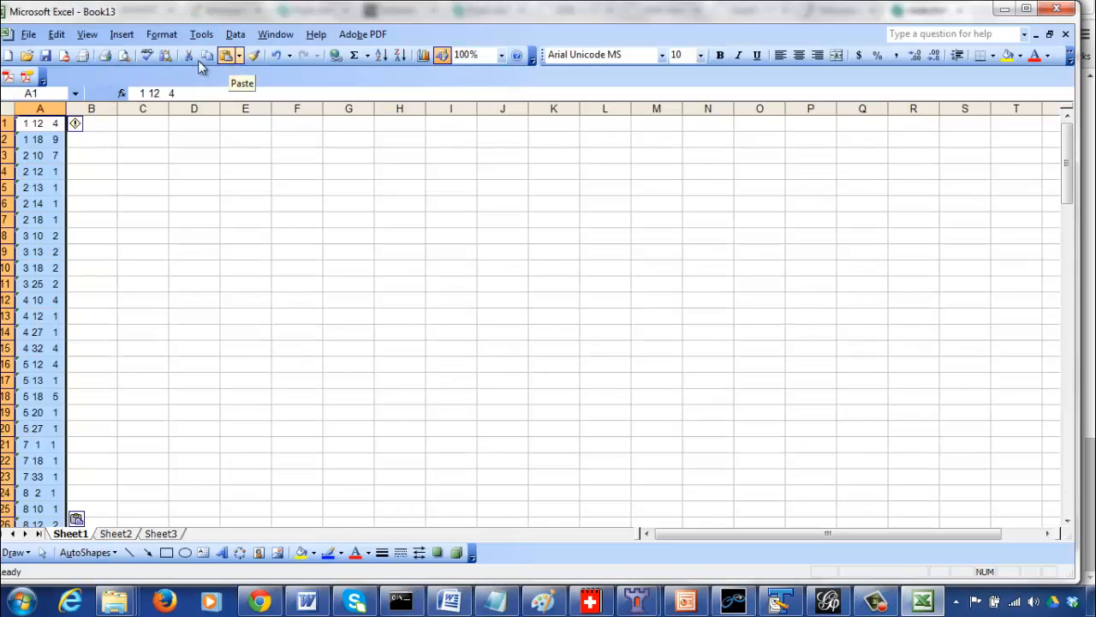
# - Split the pasted arc data in column A into separate columns as delimited text, and delete the empty column A
pyautogui.click(235, 34)
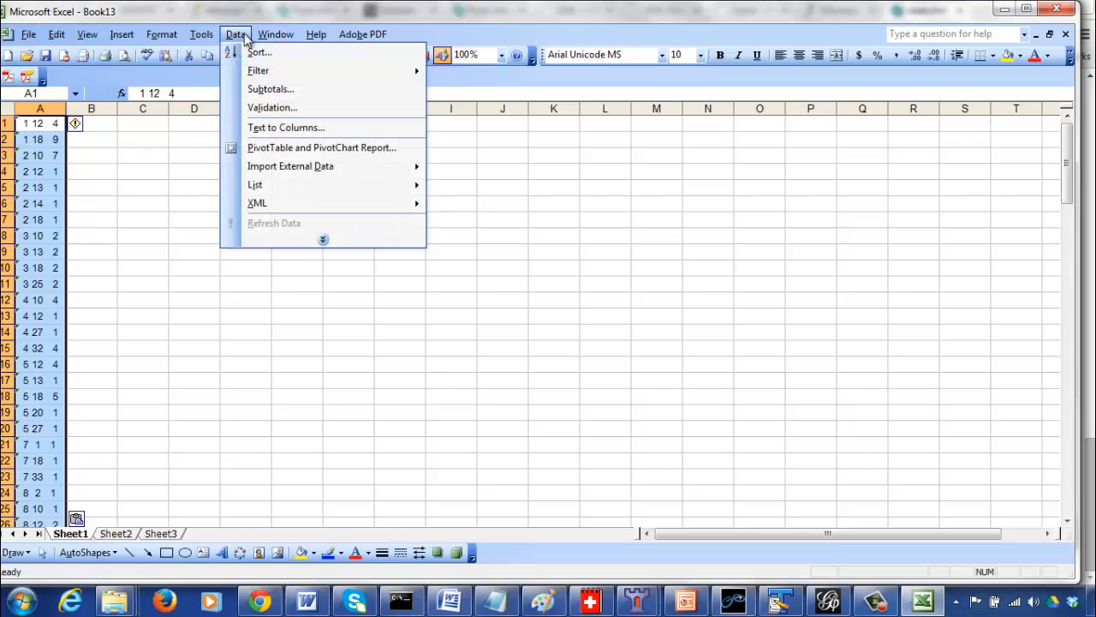
pyautogui.click(290, 131)
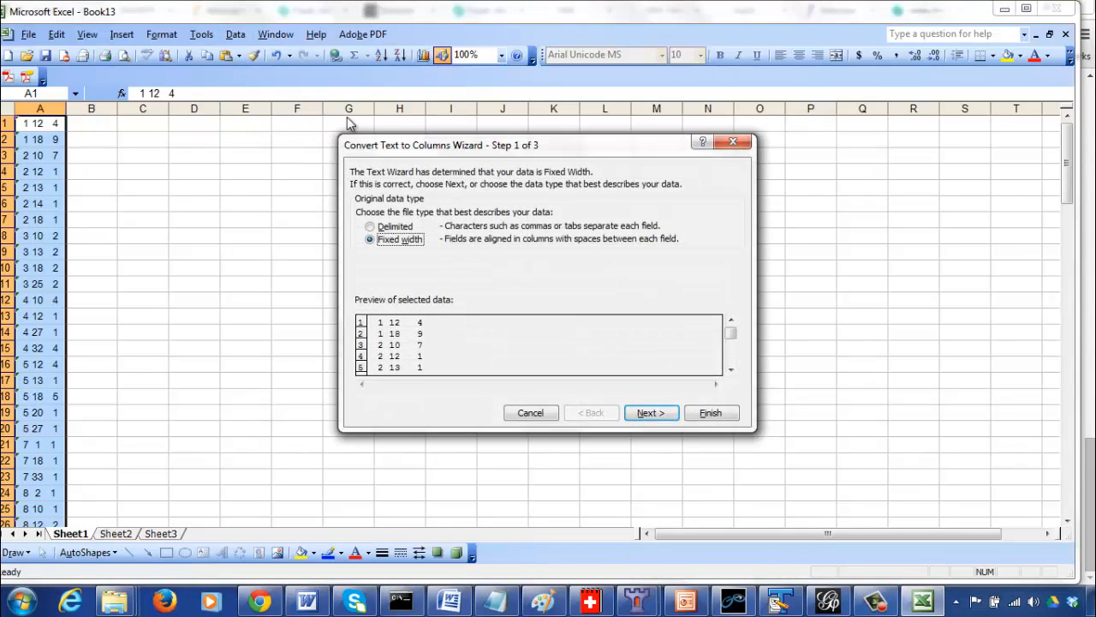
pyautogui.click(383, 228)
pyautogui.click(708, 413)
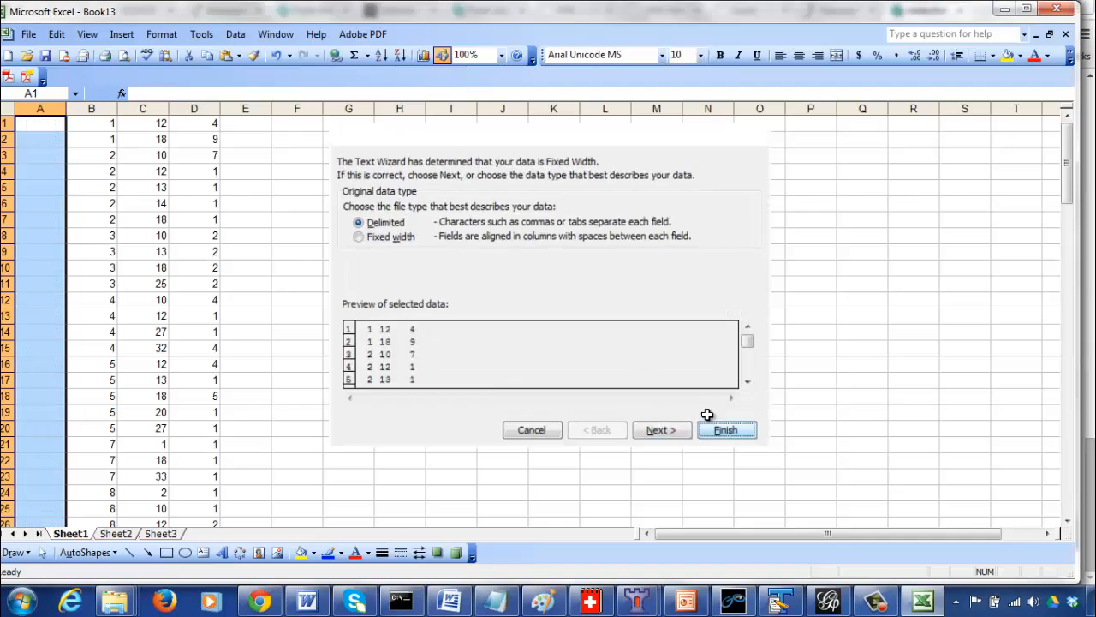
pyautogui.rightClick(43, 109)
pyautogui.click(82, 213)
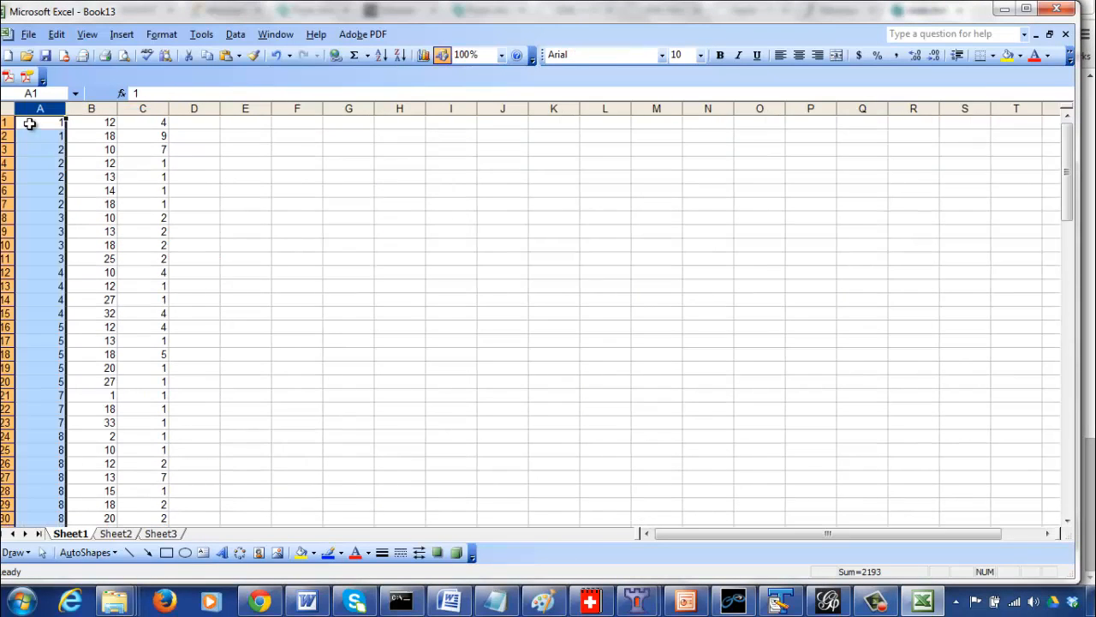
# - Insert a blank row above the data and enter the headers Source, Target and Weight in A1:C1
pyautogui.rightClick(5, 122)
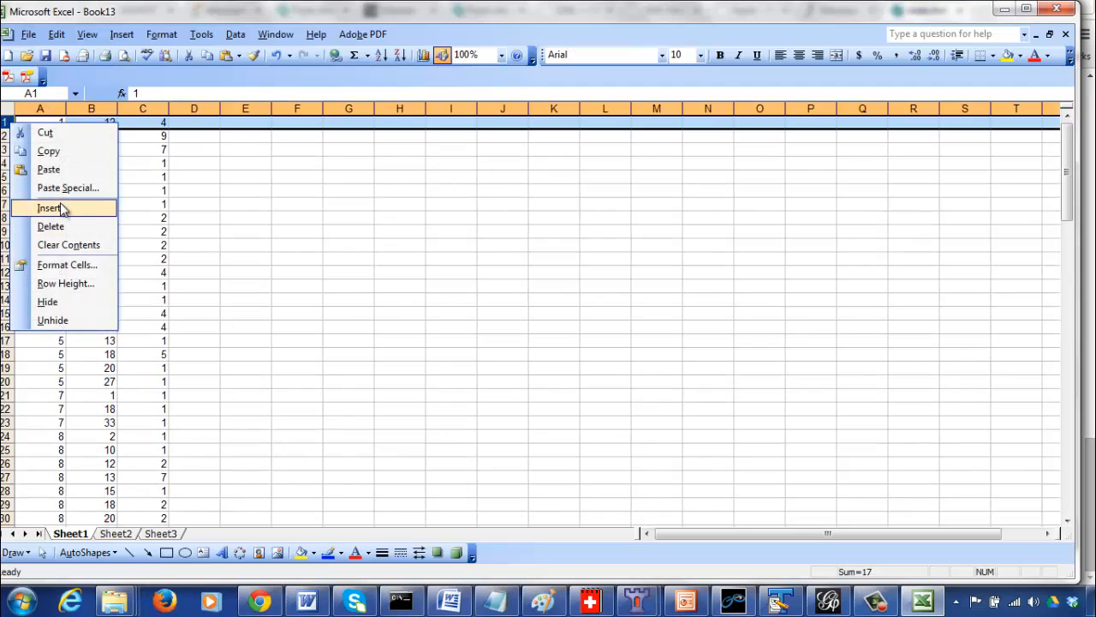
pyautogui.click(60, 207)
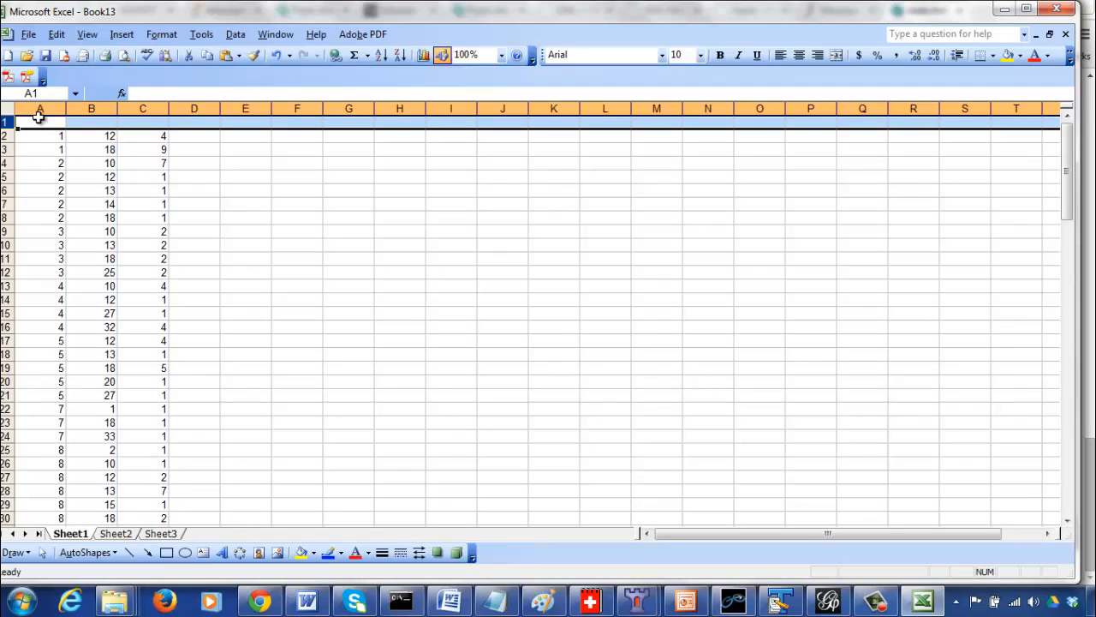
pyautogui.click(38, 120)
pyautogui.write('Source')
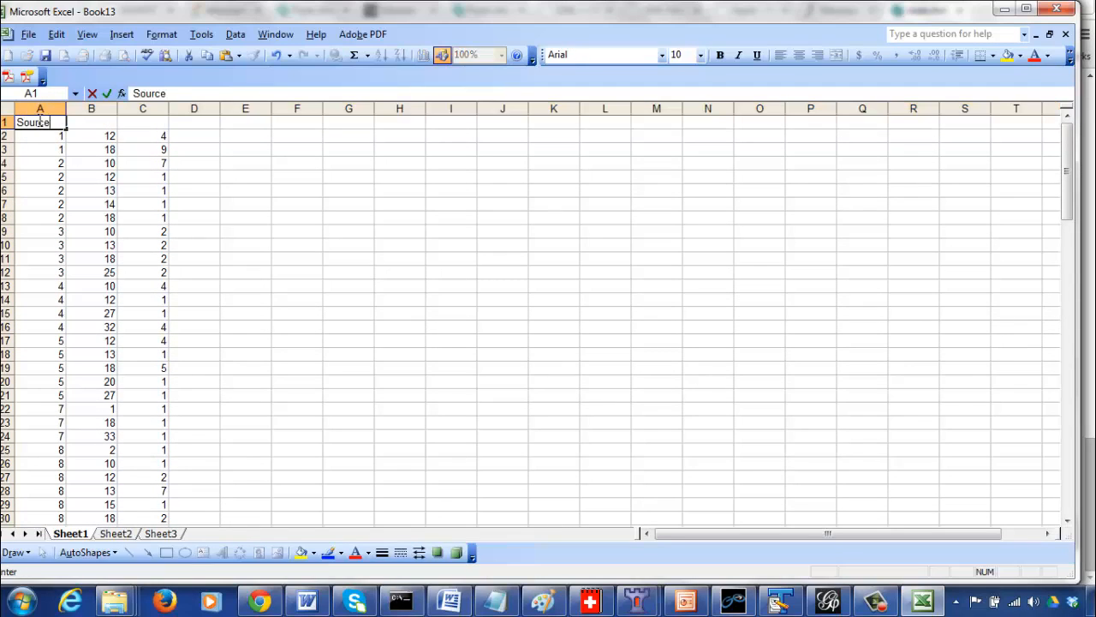
pyautogui.press('Tab')
pyautogui.write('Tar')
pyautogui.press('Tab')
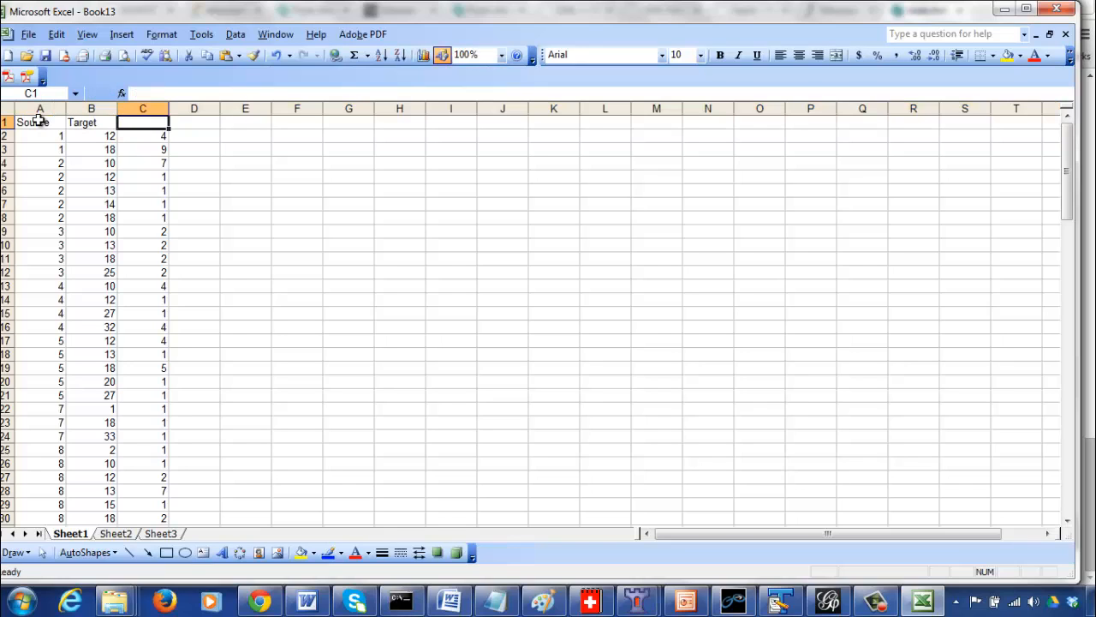
pyautogui.write('Weight')
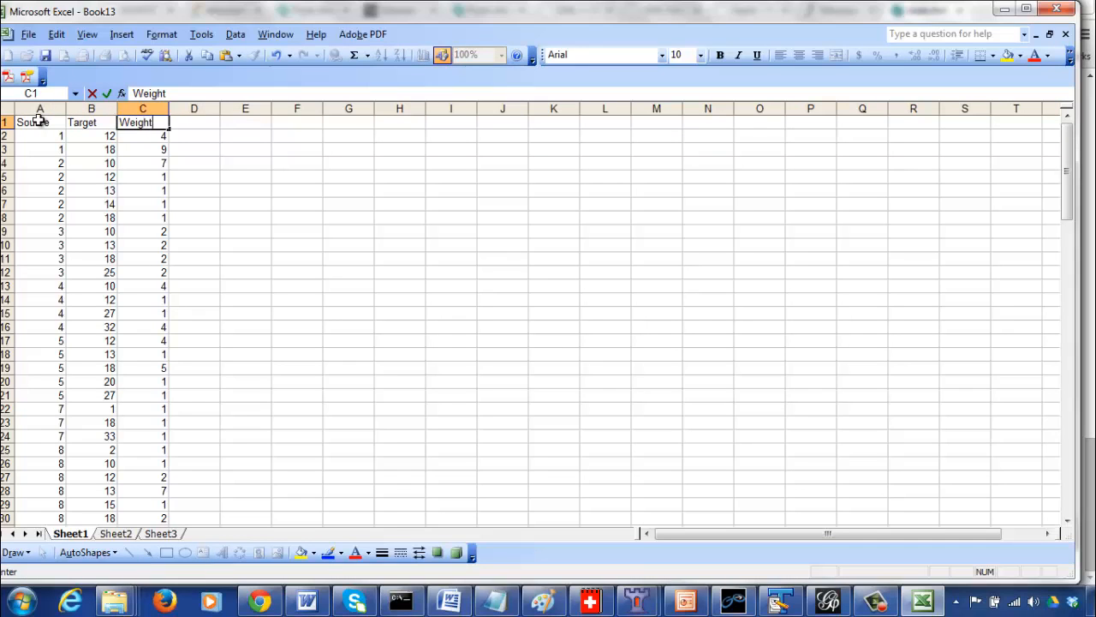
pyautogui.press('Return')
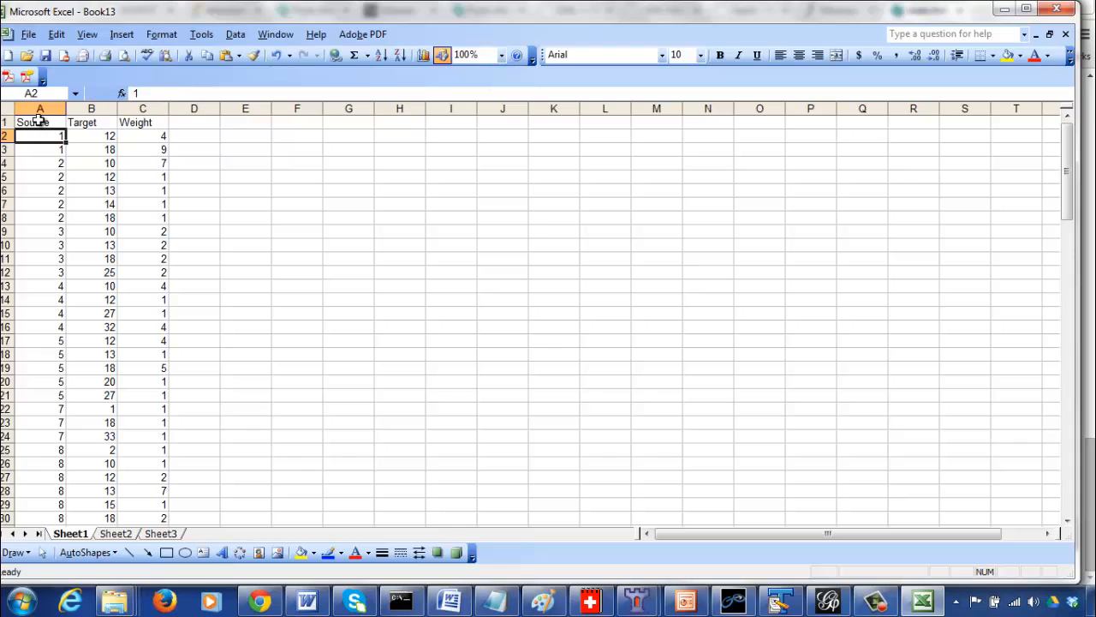
# - Save the sheet in SoccerWorldCup-98 as SoccerWC-98-EdgeSet in CSV (Comma delimited) format, keeping only the active sheet
pyautogui.hotkey('ctrl', 's')
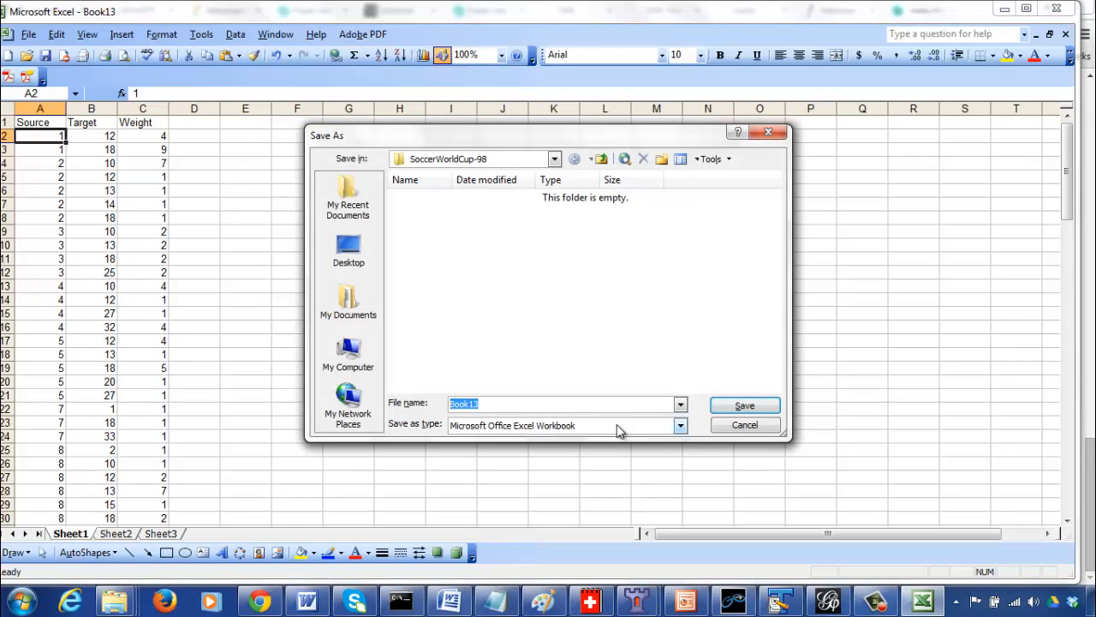
pyautogui.click(617, 425)
pyautogui.click(682, 480)
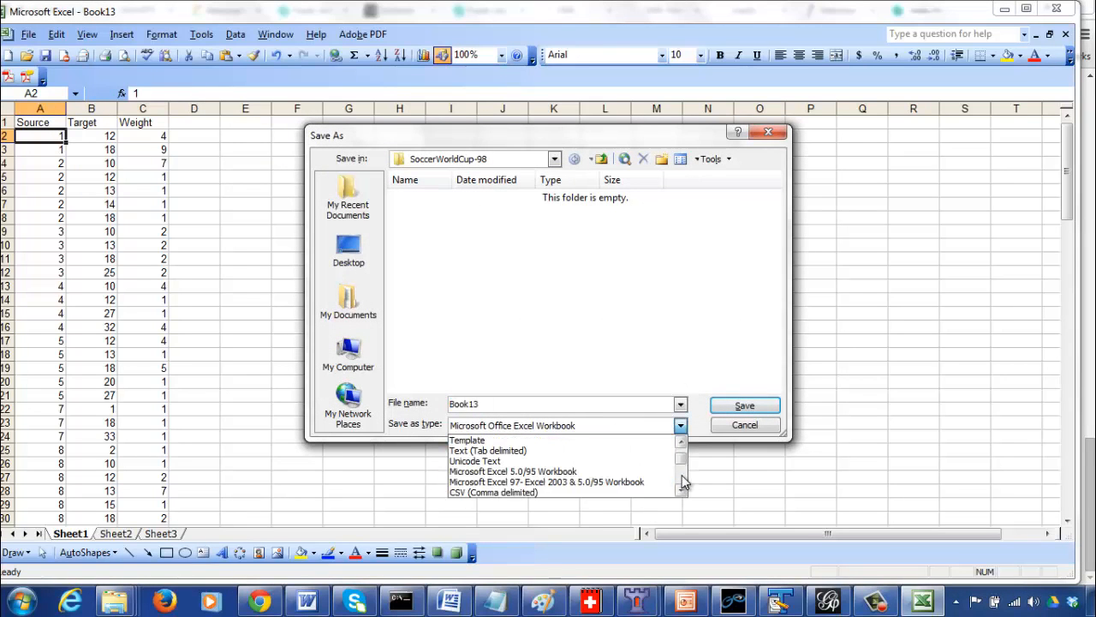
pyautogui.click(608, 492)
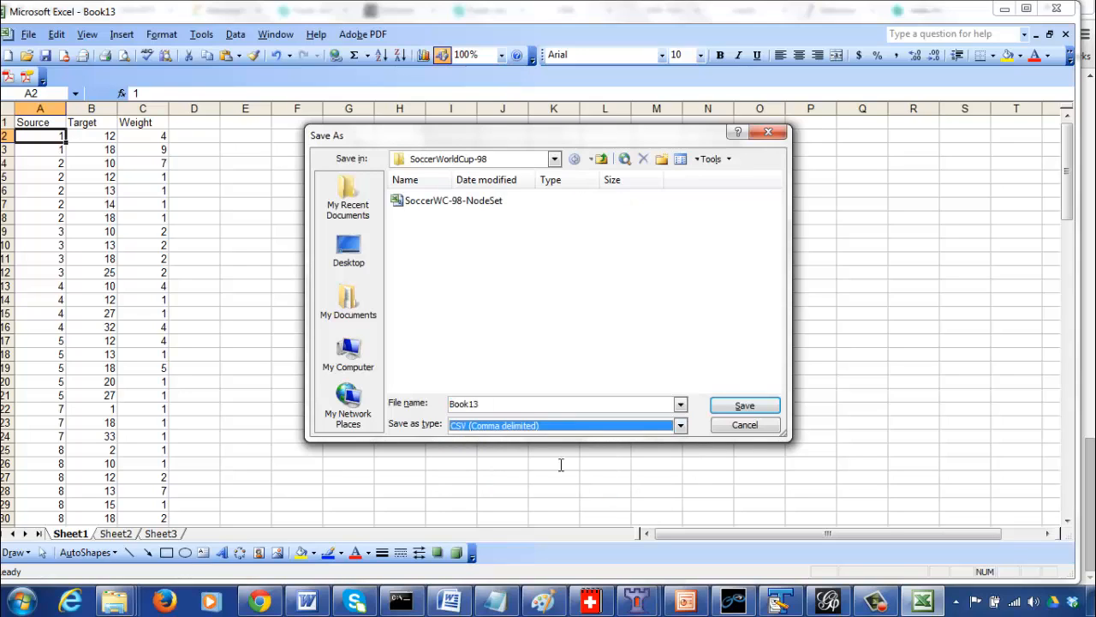
pyautogui.click(508, 406)
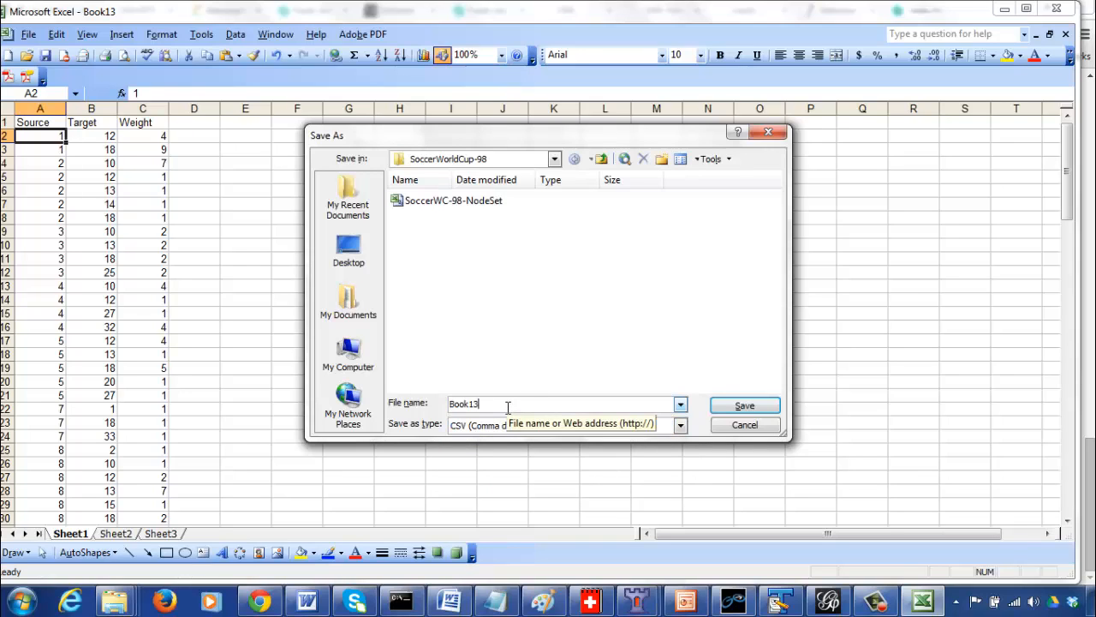
pyautogui.press('BackSpace')
pyautogui.press('BackSpace')
pyautogui.press('BackSpace')
pyautogui.press('BackSpace')
pyautogui.press('BackSpace')
pyautogui.press('BackSpace')
pyautogui.write('SoccerWC-98-')
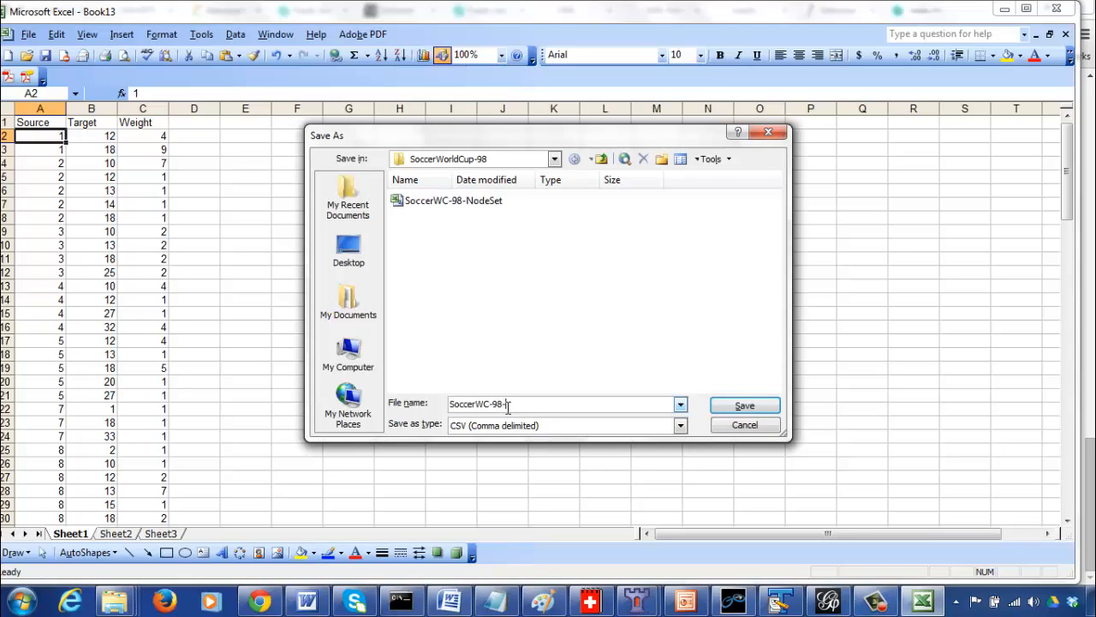
pyautogui.write('EdgeSet')
pyautogui.press('Return')
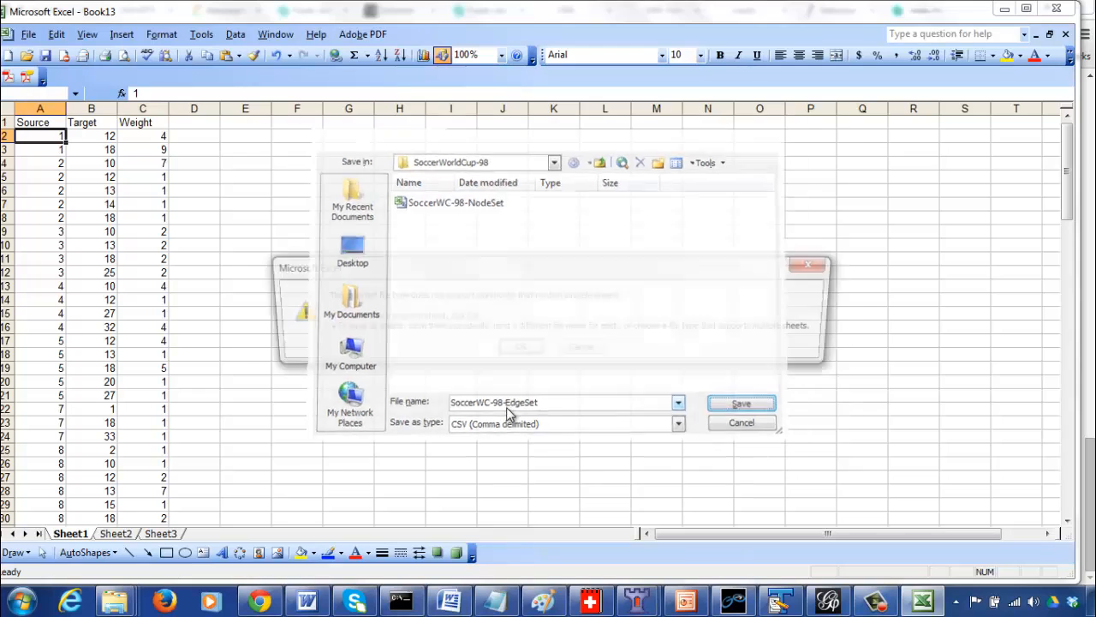
pyautogui.click(518, 349)
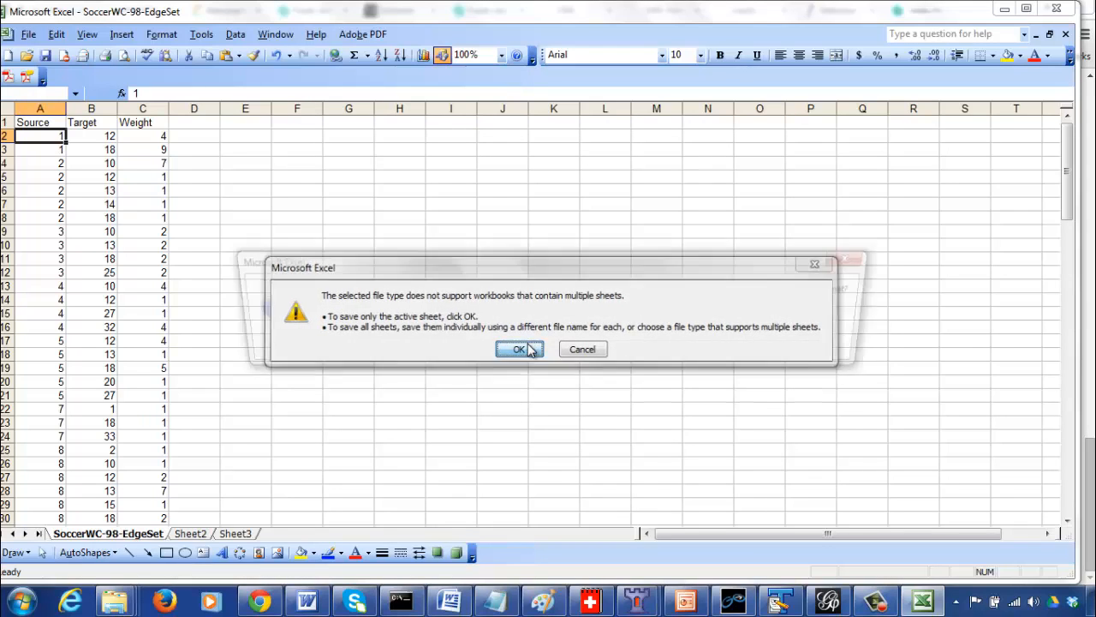
pyautogui.click(485, 351)
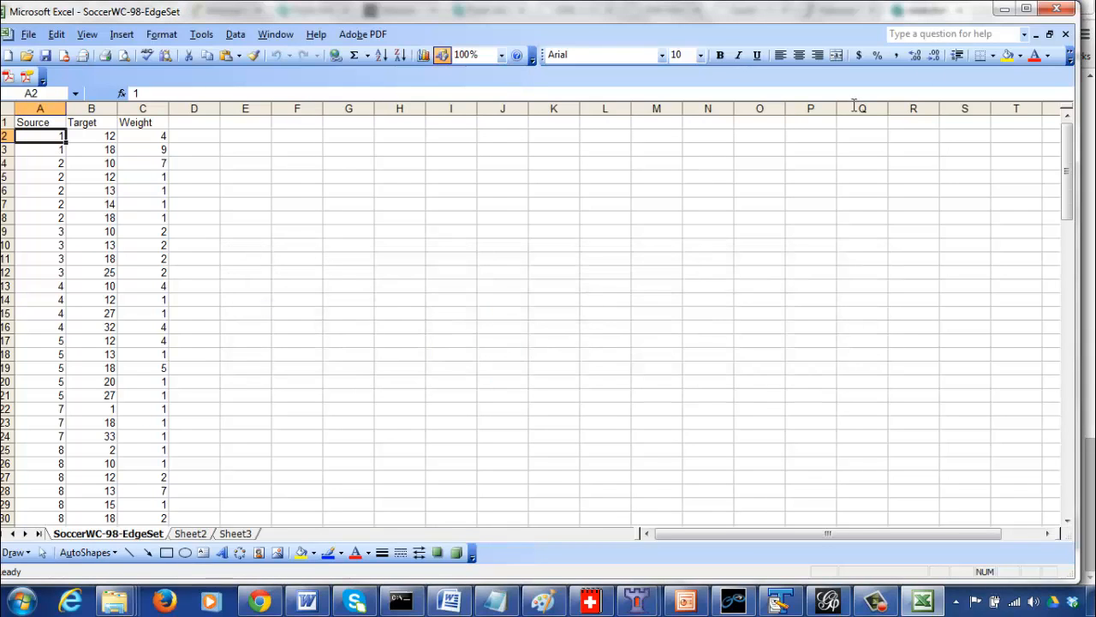
# - Close SoccerWC-98-EdgeSet.csv, saving its changes for the active sheet only and keeping the CSV format
pyautogui.click(1066, 35)
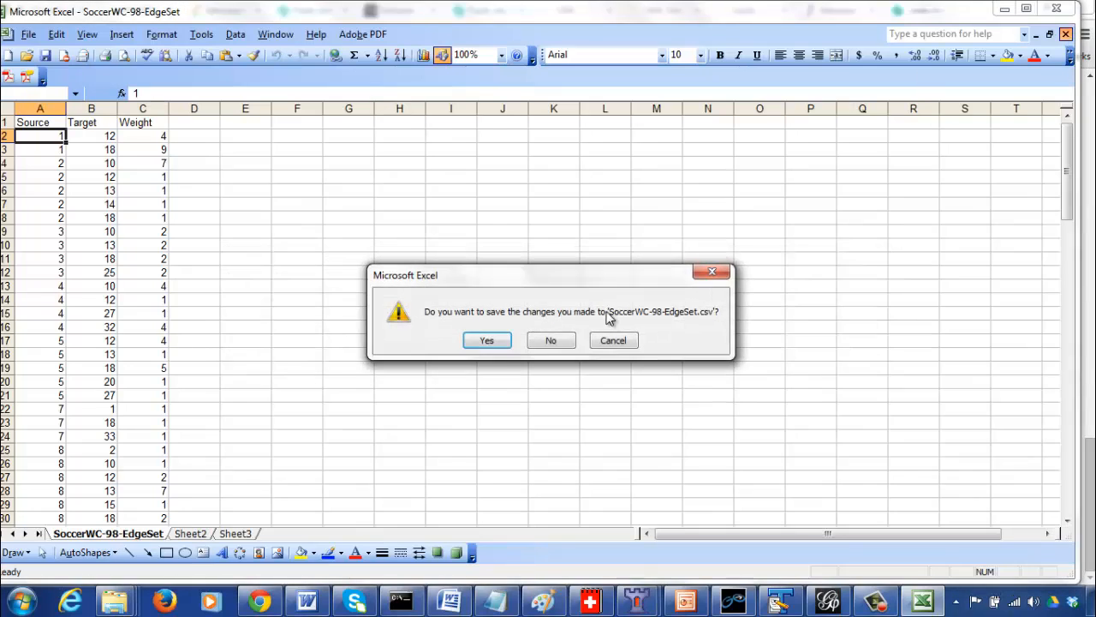
pyautogui.click(490, 341)
pyautogui.click(512, 349)
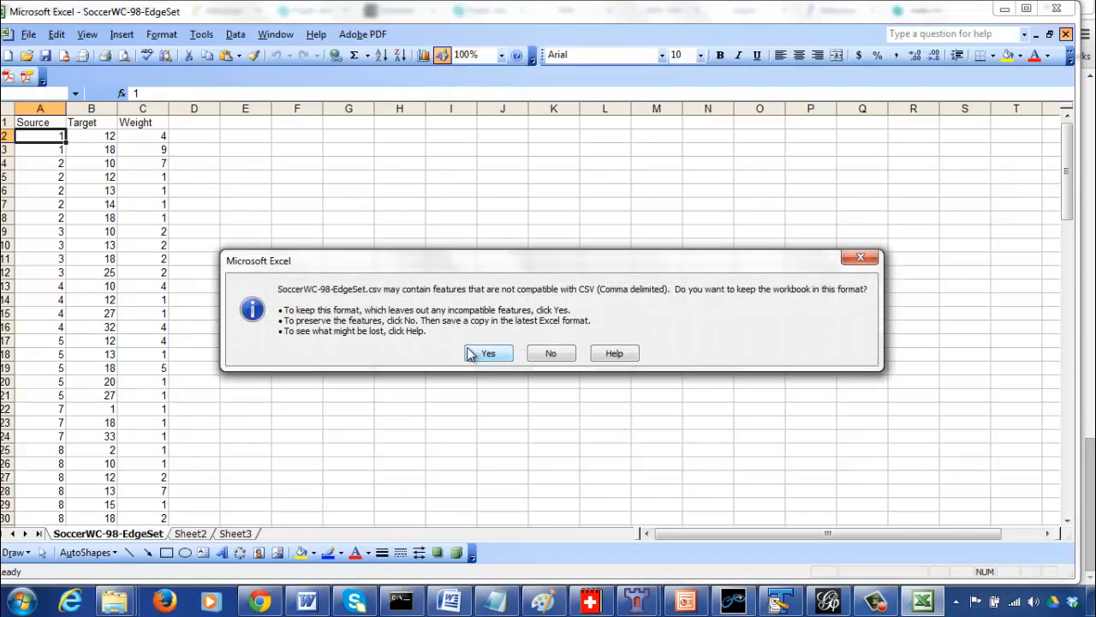
pyautogui.click(476, 351)
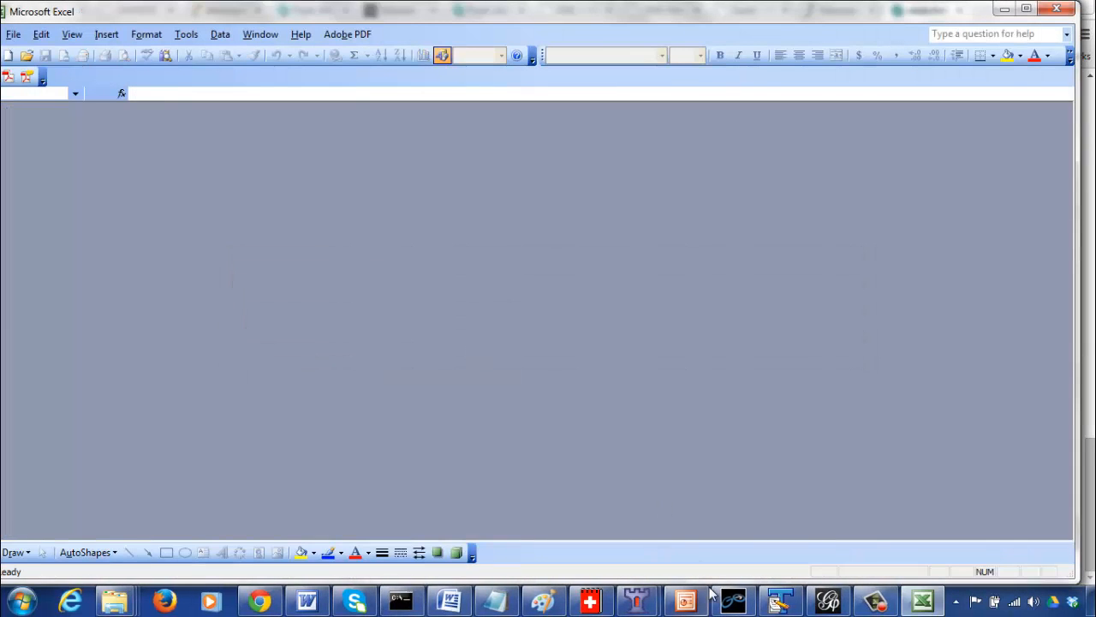
# - Switch to Gephi and close the open Project 1 without saving it
pyautogui.click(827, 599)
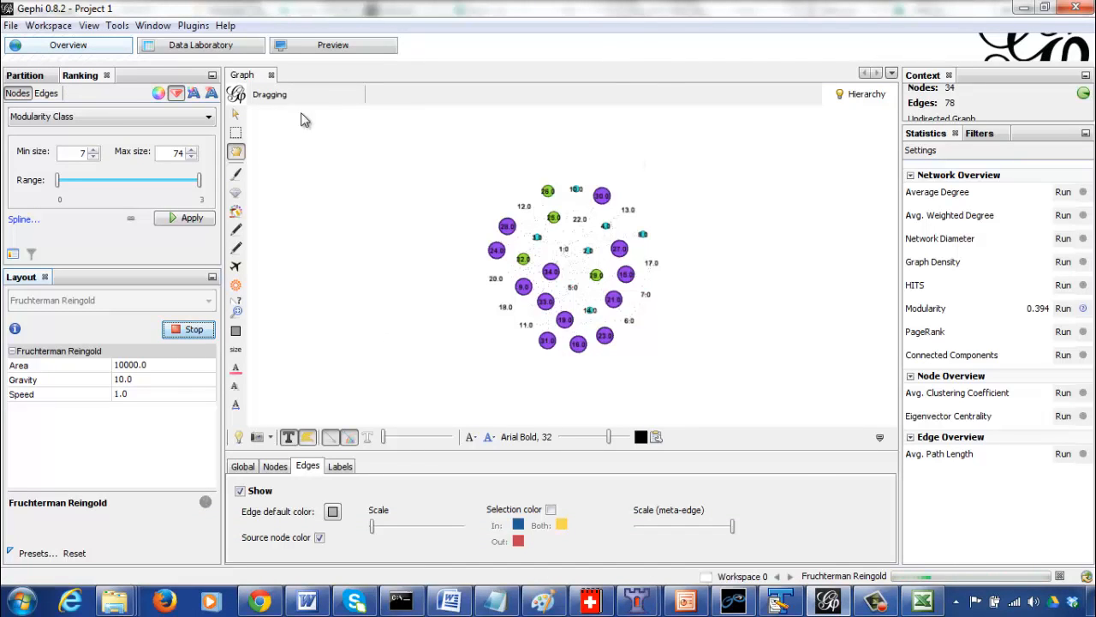
pyautogui.click(11, 25)
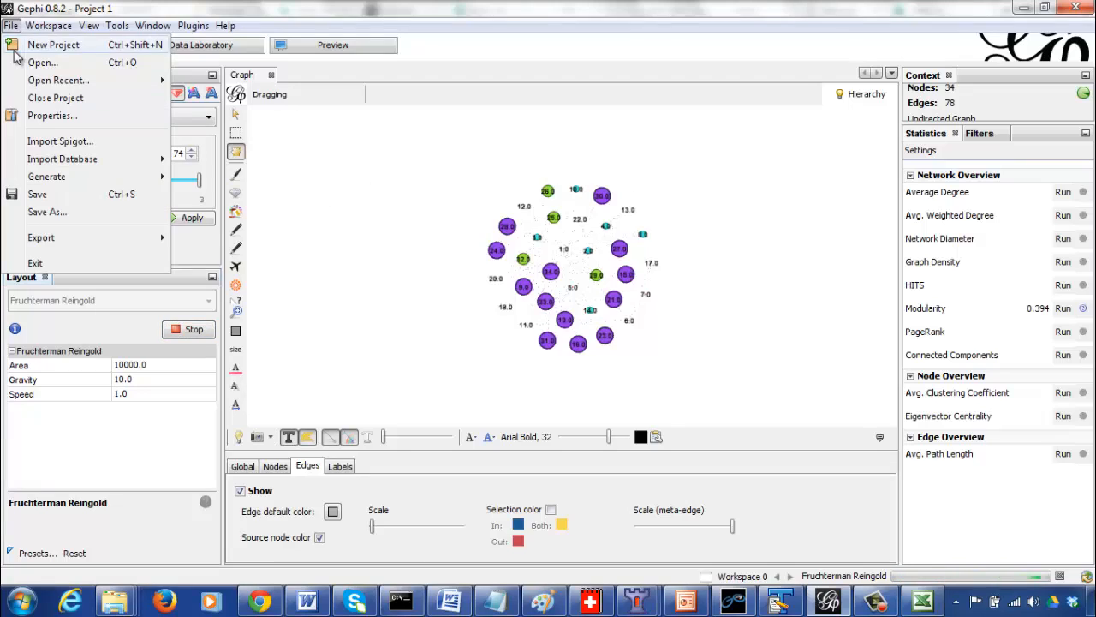
pyautogui.click(55, 97)
pyautogui.click(563, 358)
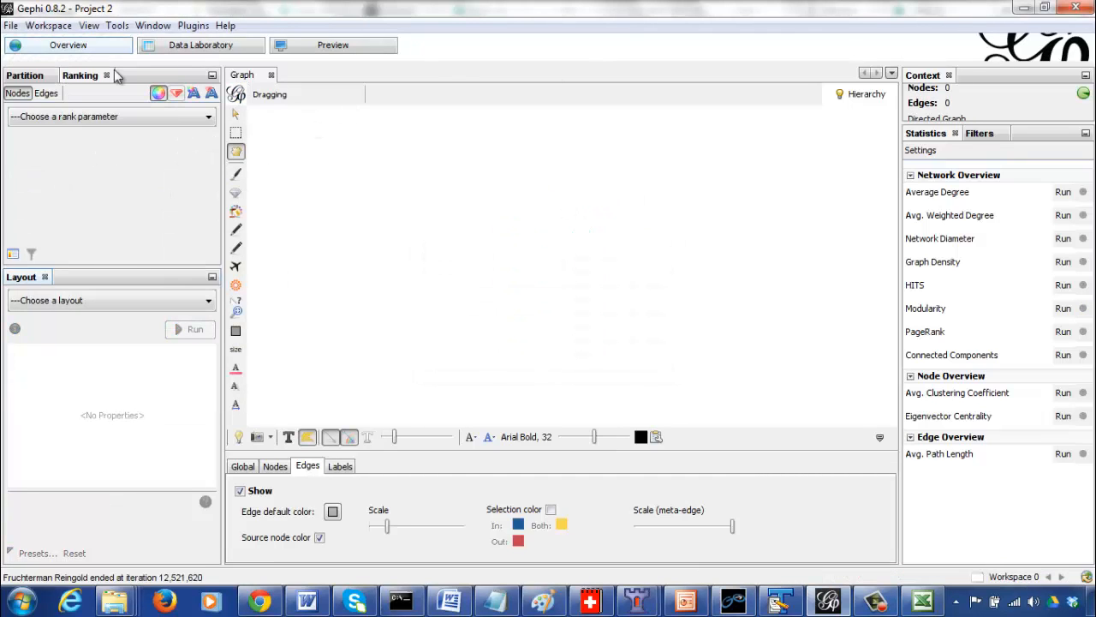
# - Create a new Gephi project, discarding the current empty project without saving
pyautogui.click(11, 25)
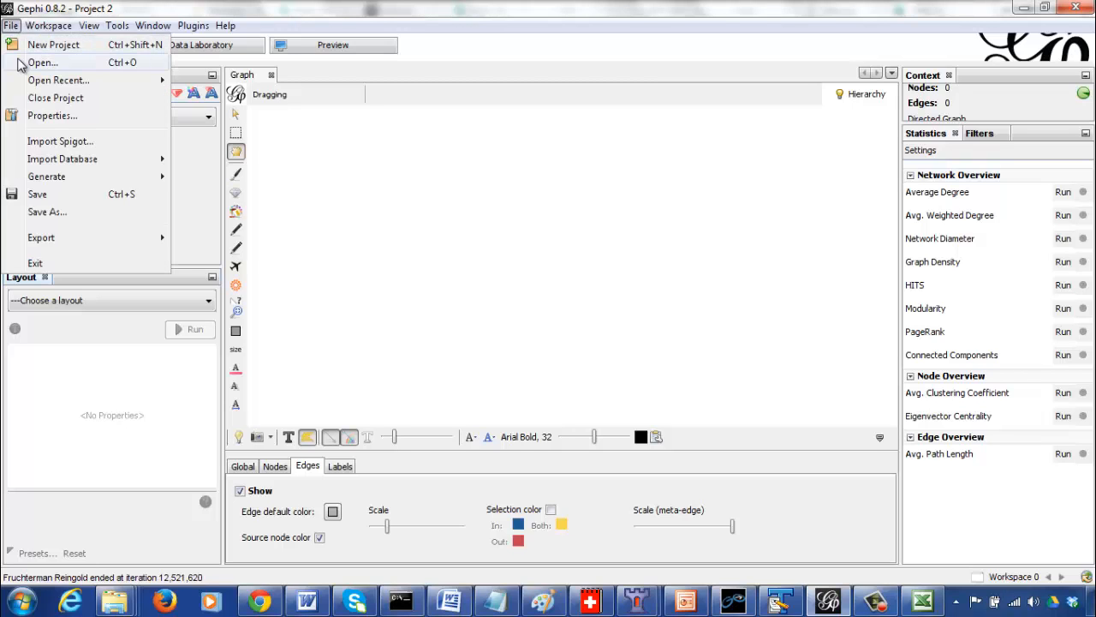
pyautogui.click(13, 47)
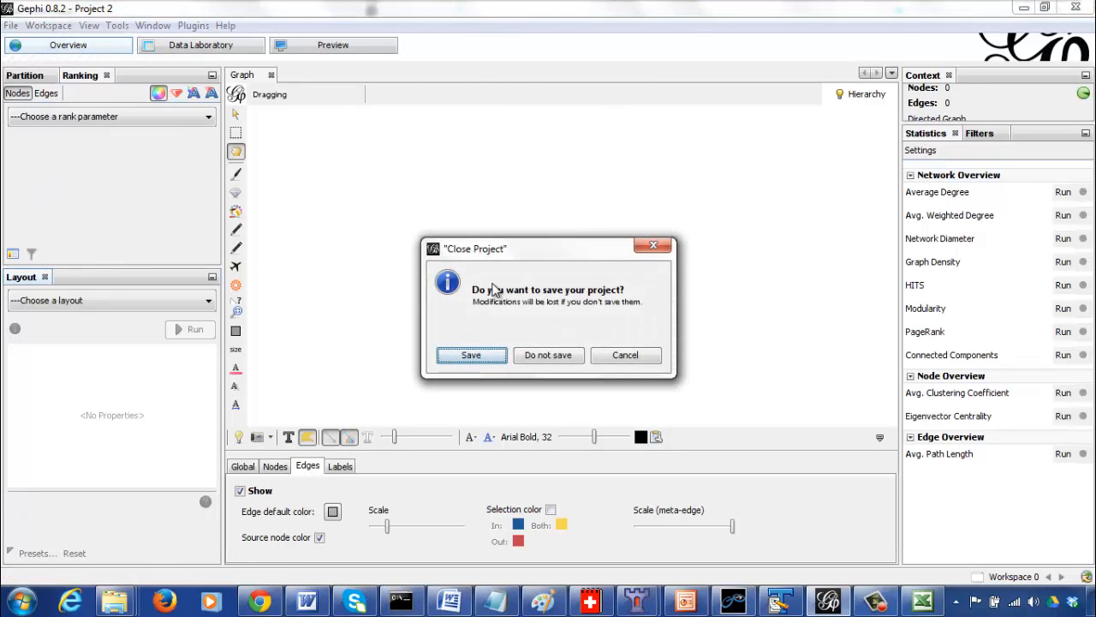
pyautogui.click(561, 355)
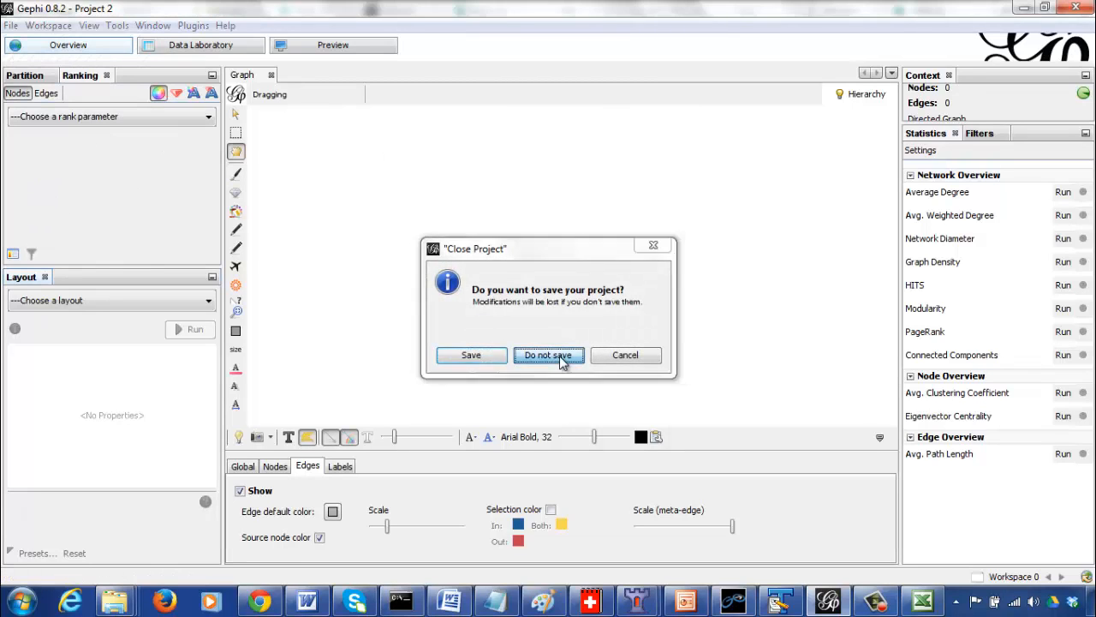
pyautogui.click(11, 26)
pyautogui.click(38, 63)
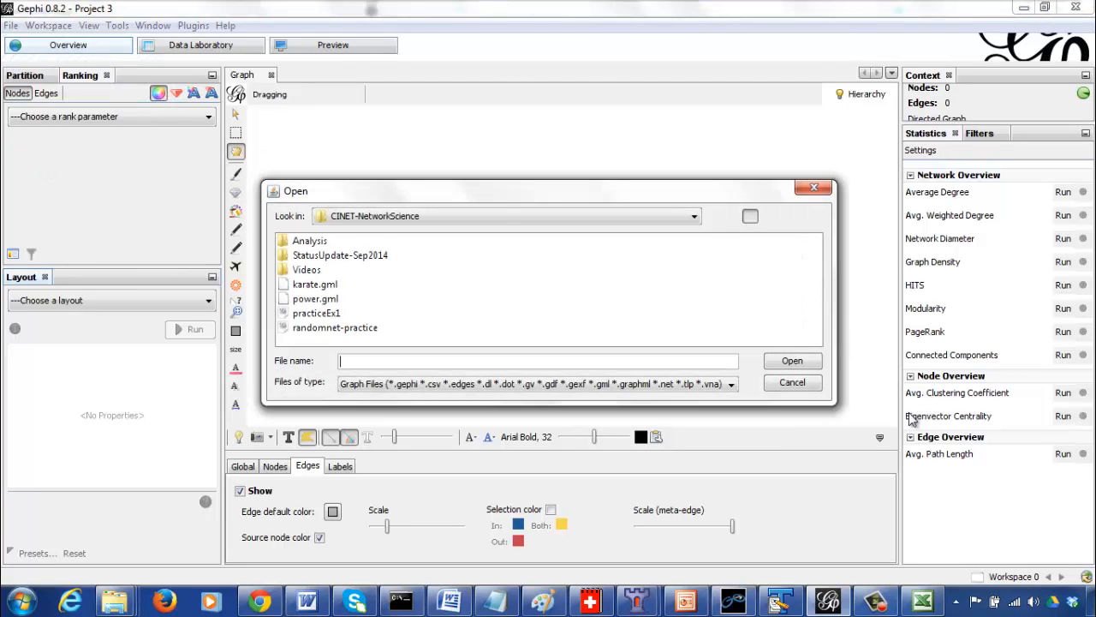
pyautogui.click(793, 382)
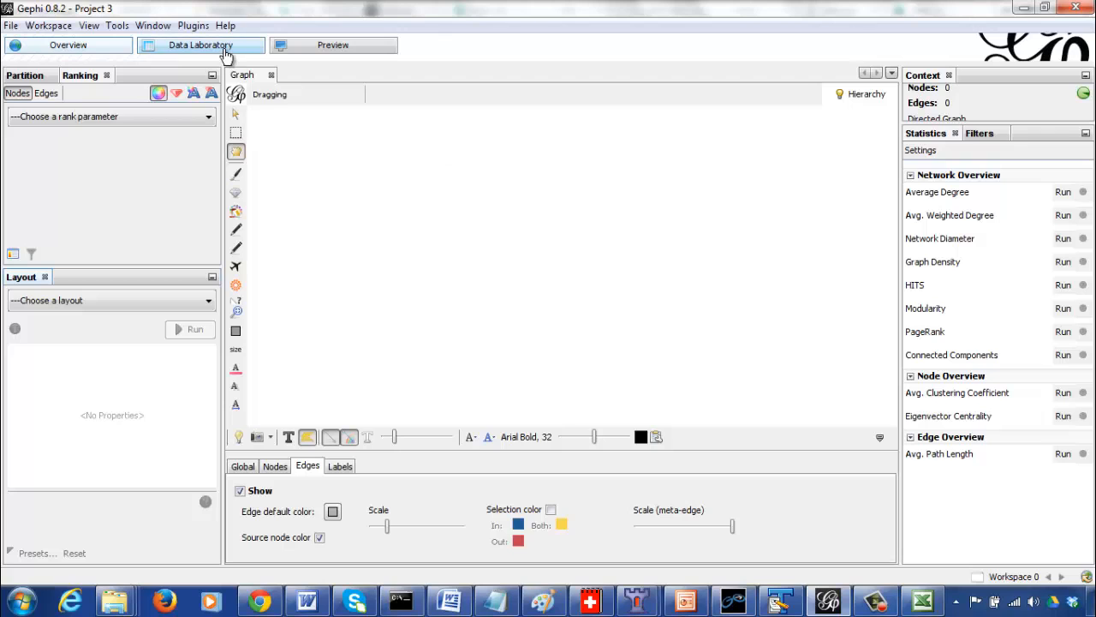
# - Import SoccerWC-98-NodeSet.csv from the SoccerWorldCup-98 folder as a comma-separated nodes table, keeping the Id and Label columns
pyautogui.click(196, 47)
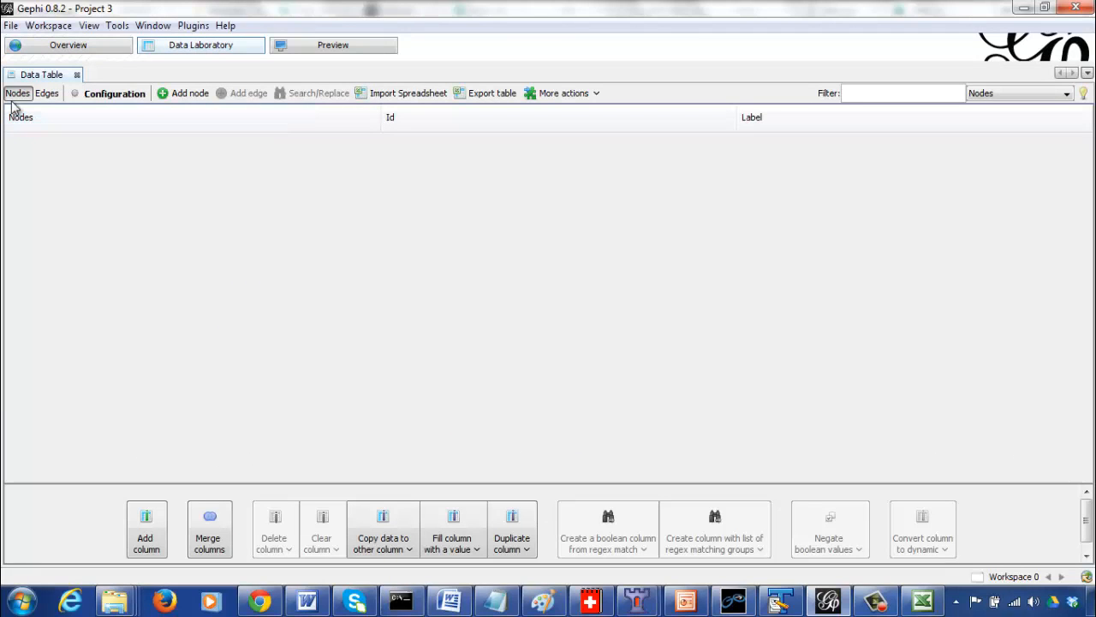
pyautogui.click(411, 93)
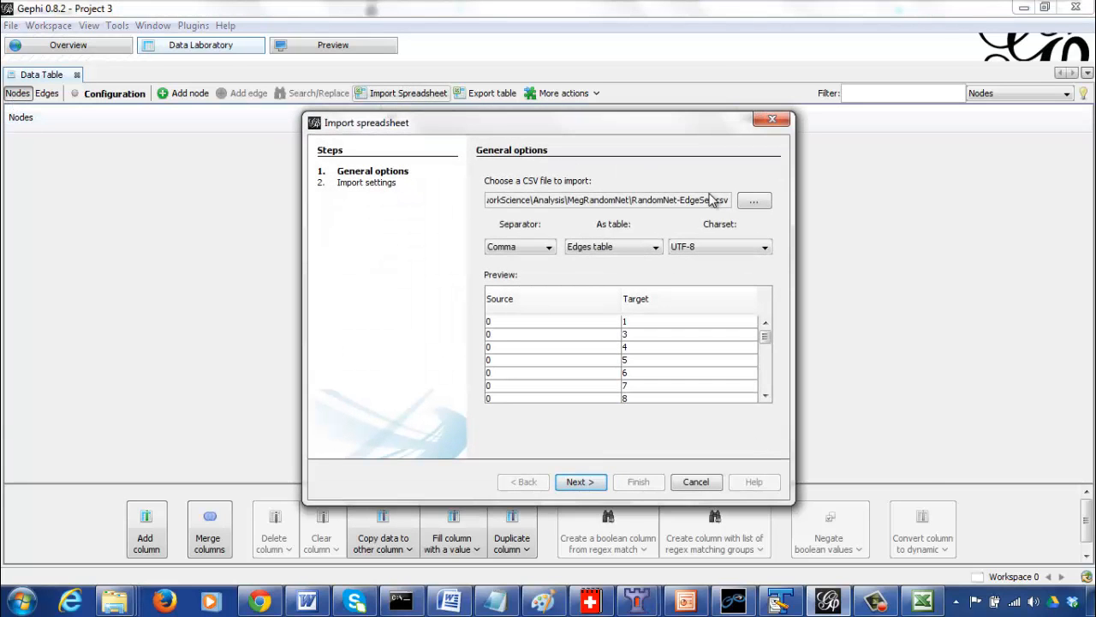
pyautogui.click(640, 248)
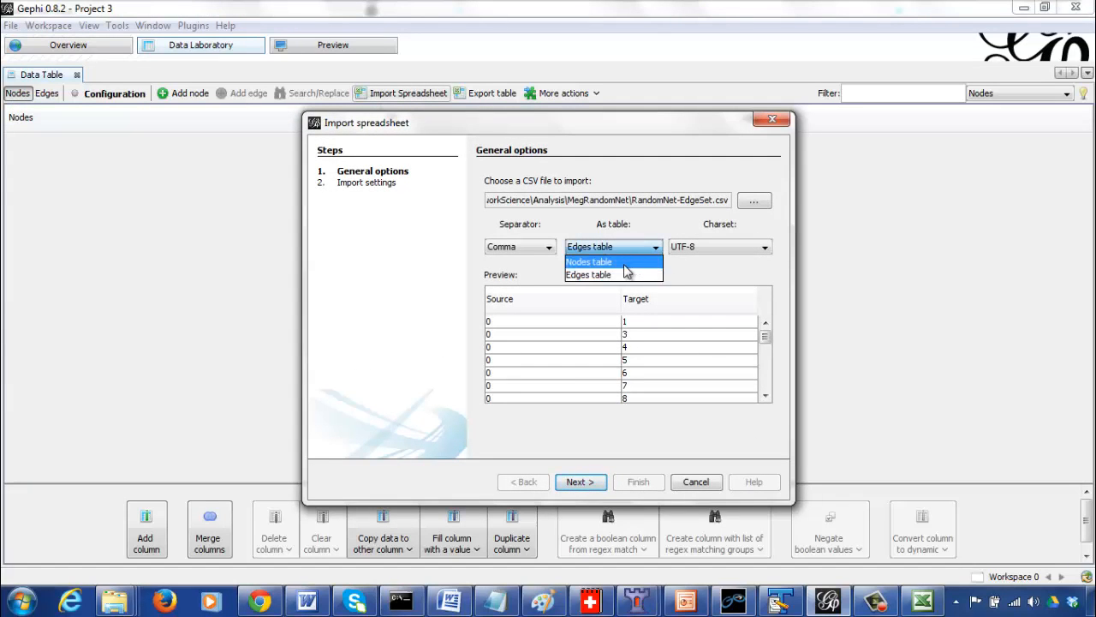
pyautogui.click(617, 260)
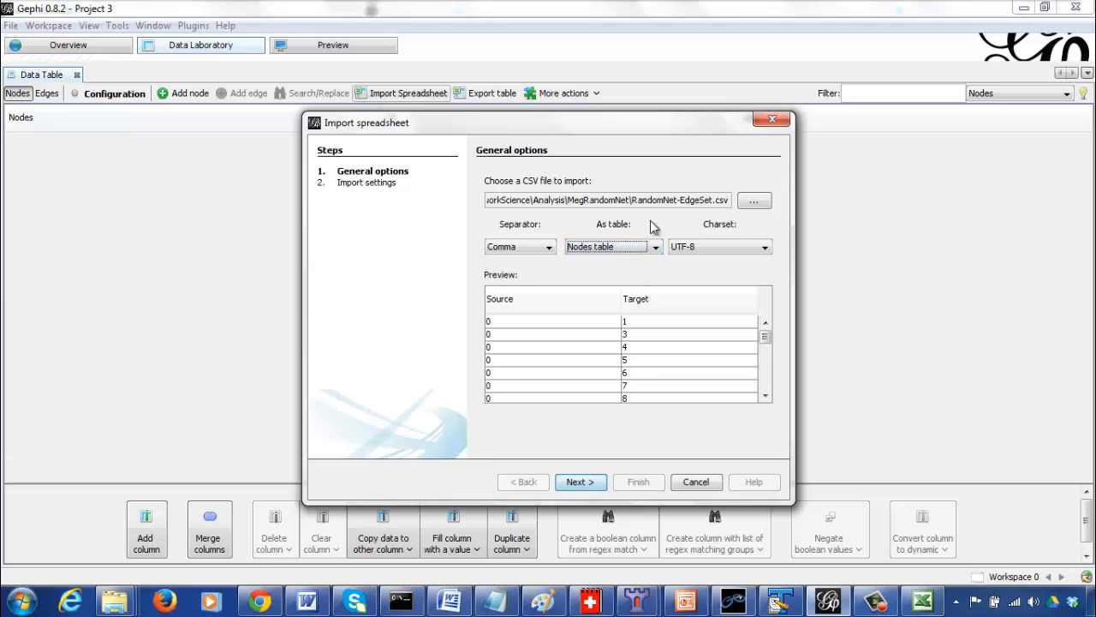
pyautogui.click(746, 208)
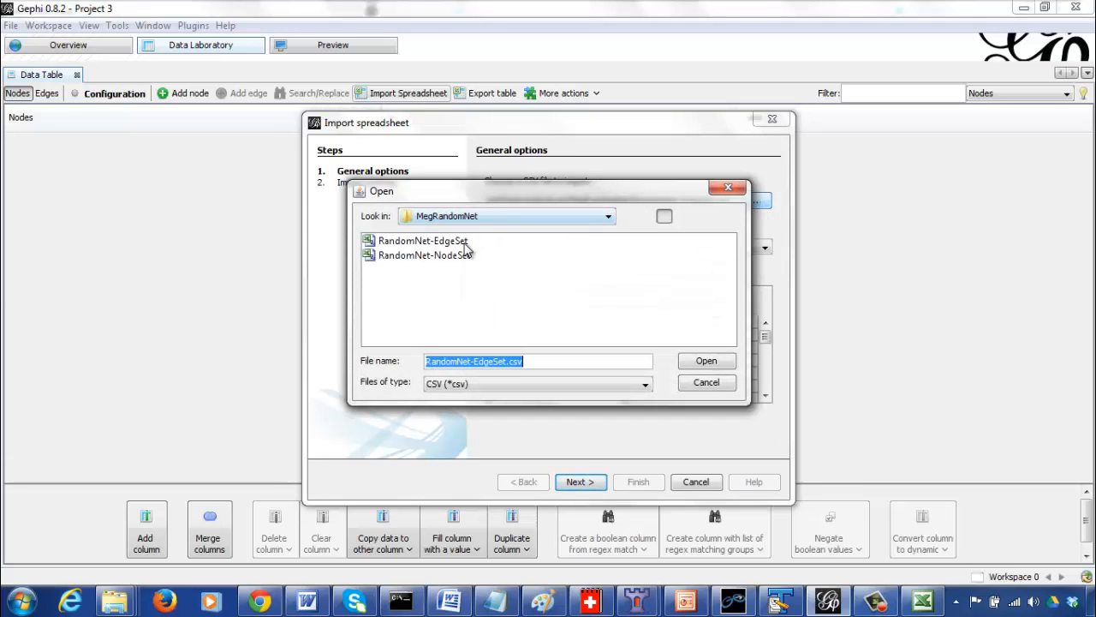
pyautogui.click(632, 216)
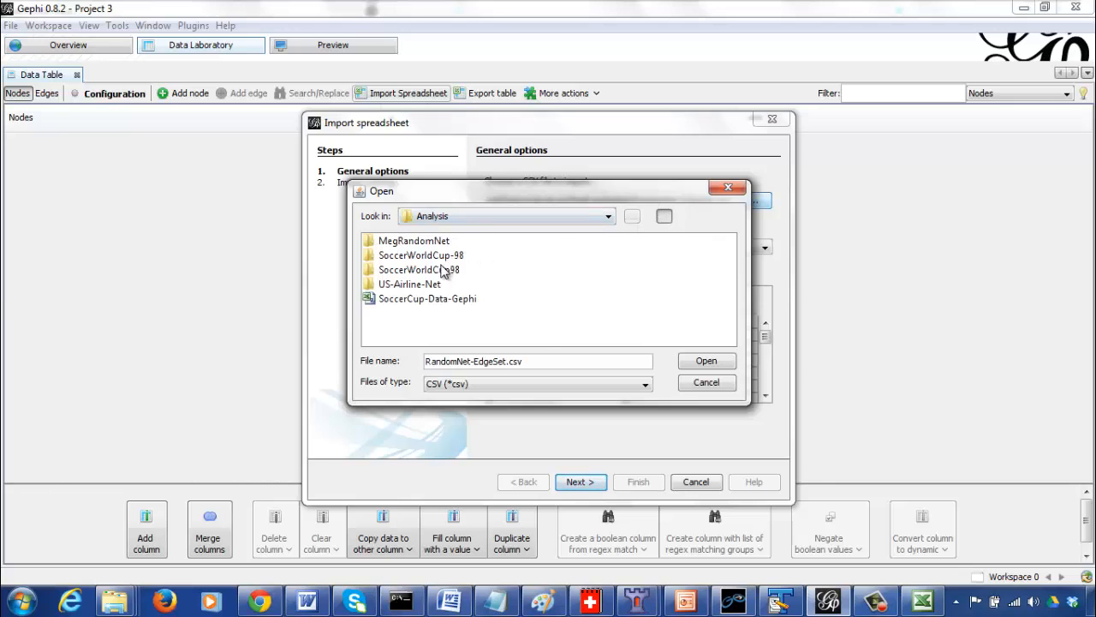
pyautogui.doubleClick(431, 256)
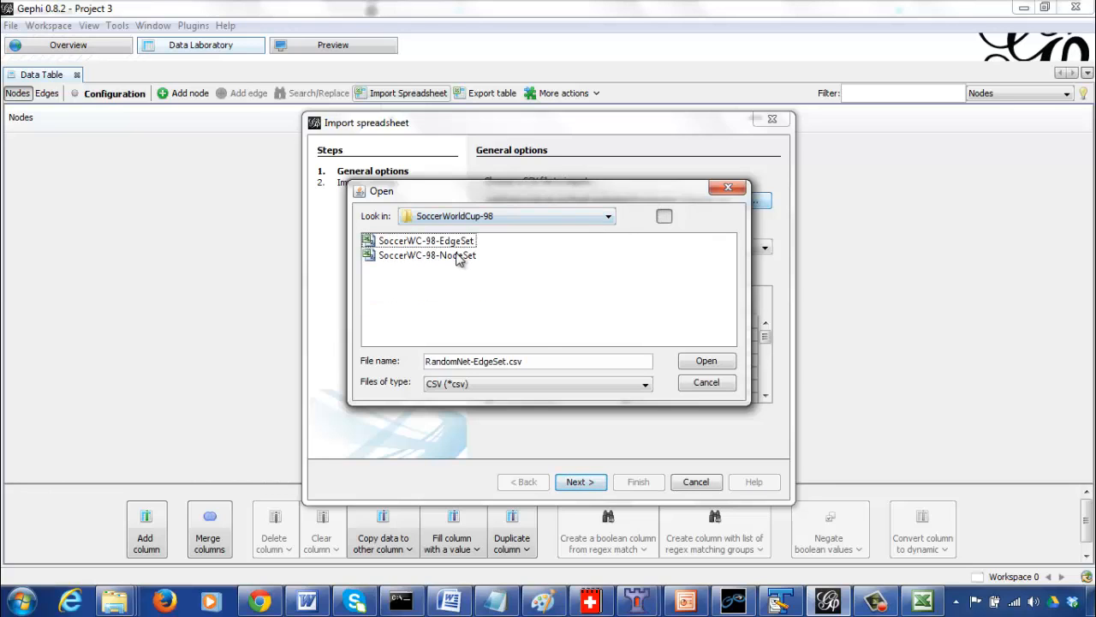
pyautogui.doubleClick(456, 256)
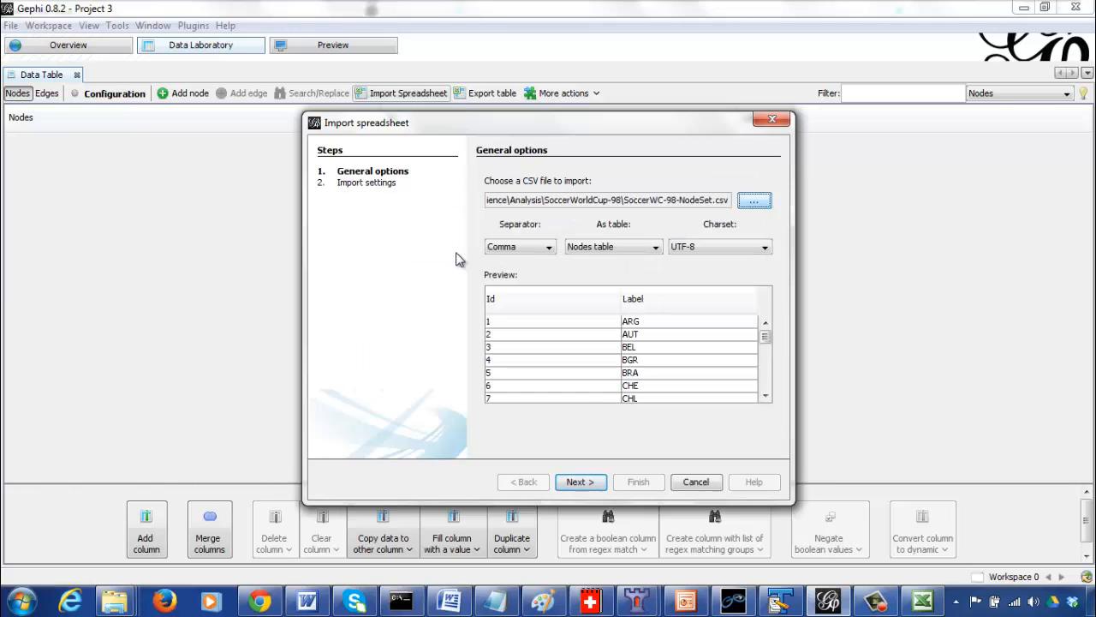
pyautogui.click(581, 485)
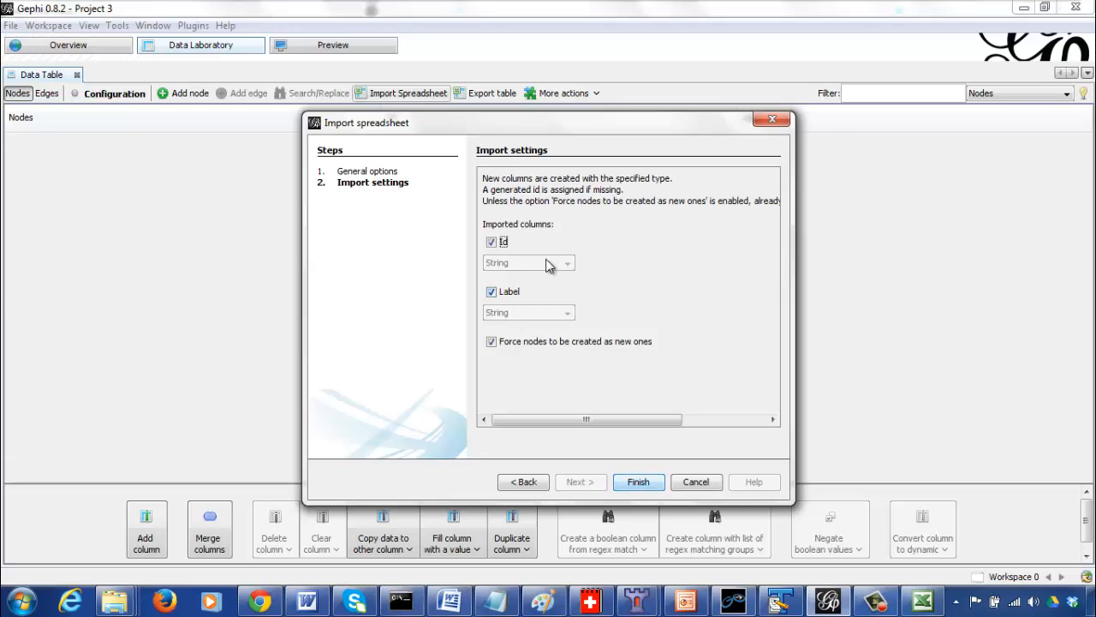
pyautogui.click(639, 482)
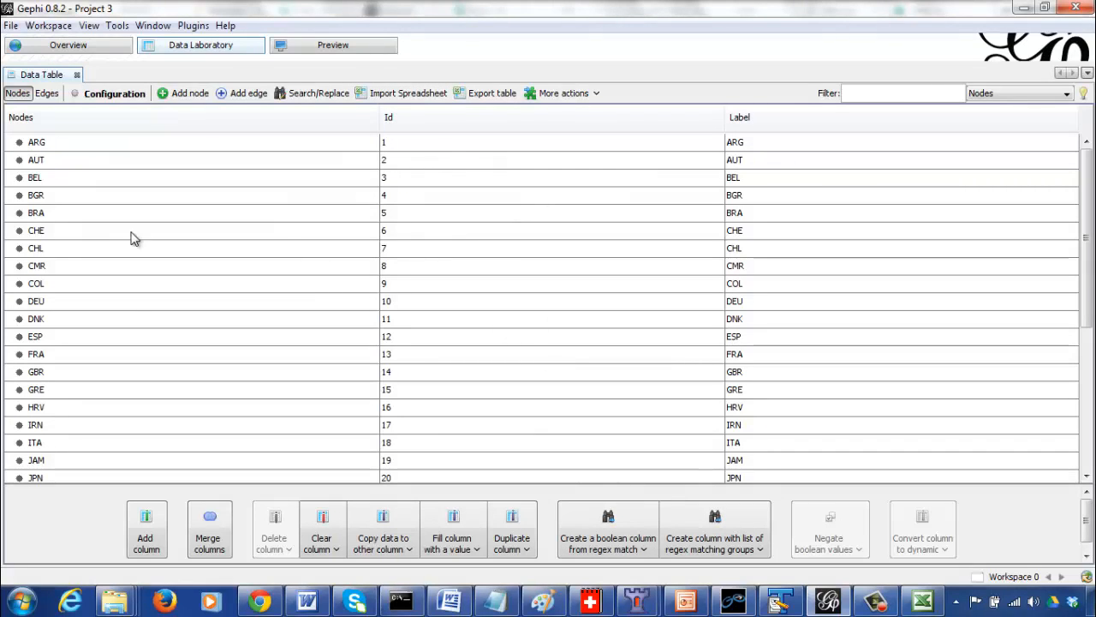
# - Import SoccerWC-98-EdgeSet.csv as a comma-separated edges table with Source, Target and Weight columns, keeping the creation of missing nodes enabled
pyautogui.click(46, 93)
pyautogui.click(420, 95)
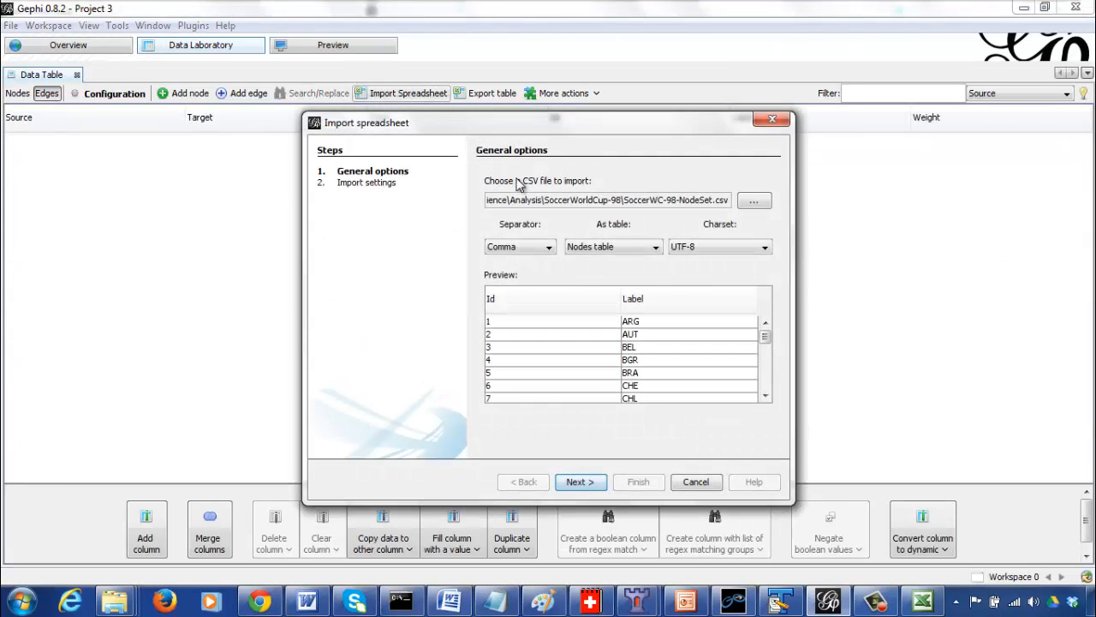
pyautogui.click(651, 251)
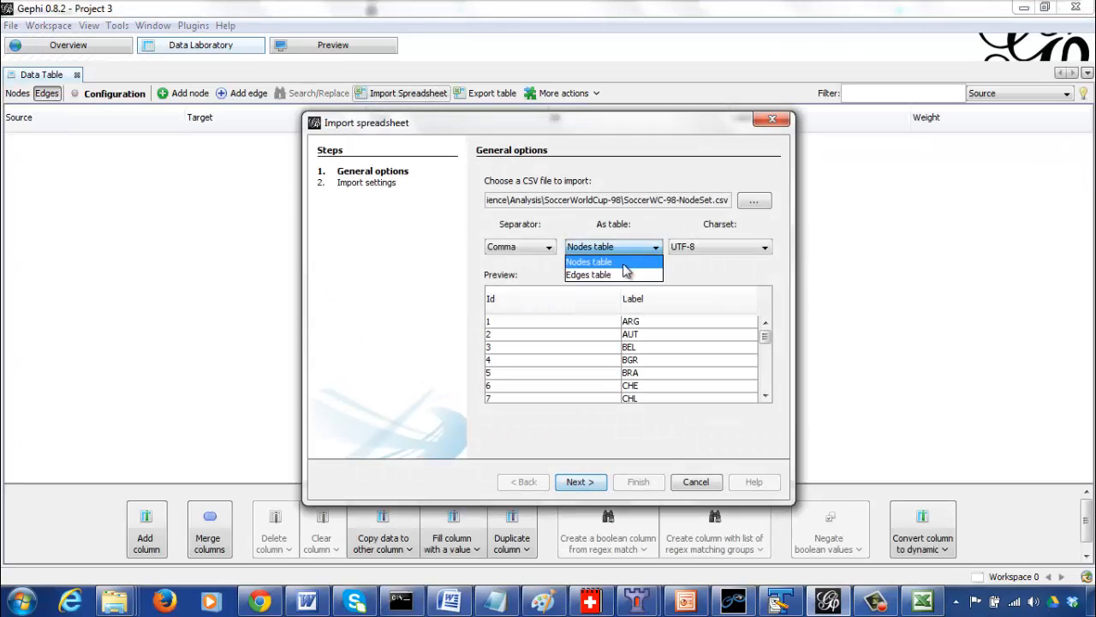
pyautogui.click(647, 265)
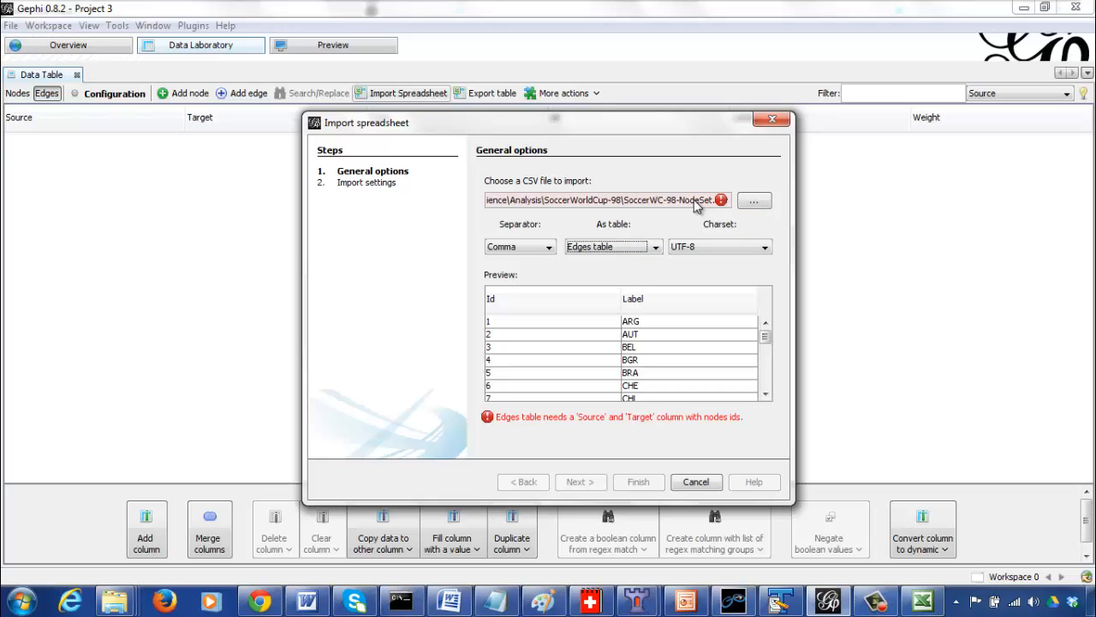
pyautogui.click(753, 200)
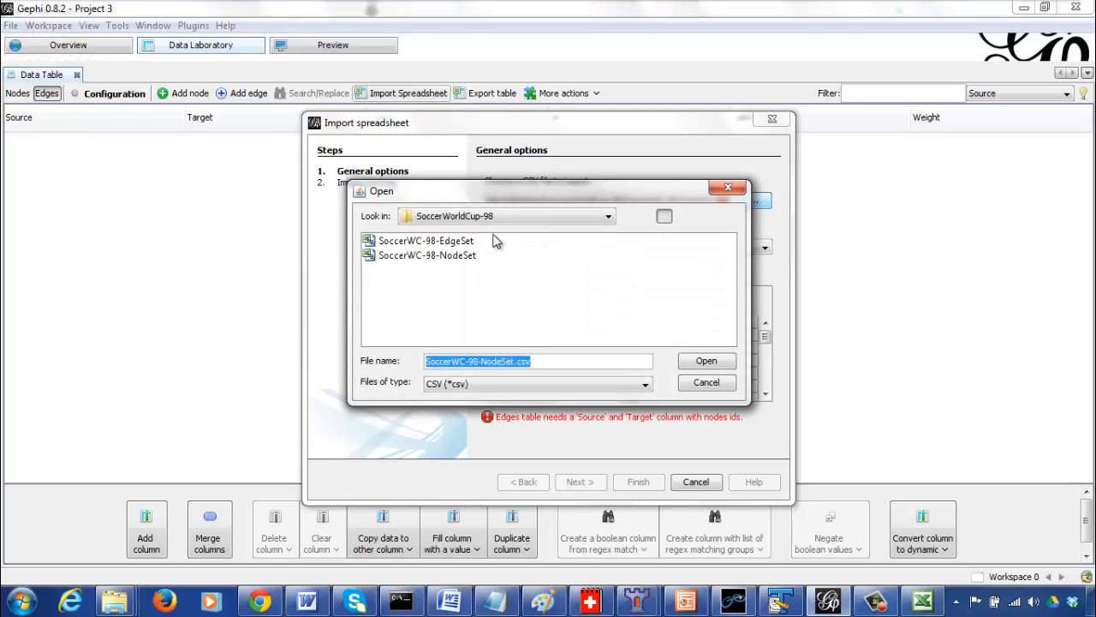
pyautogui.doubleClick(443, 243)
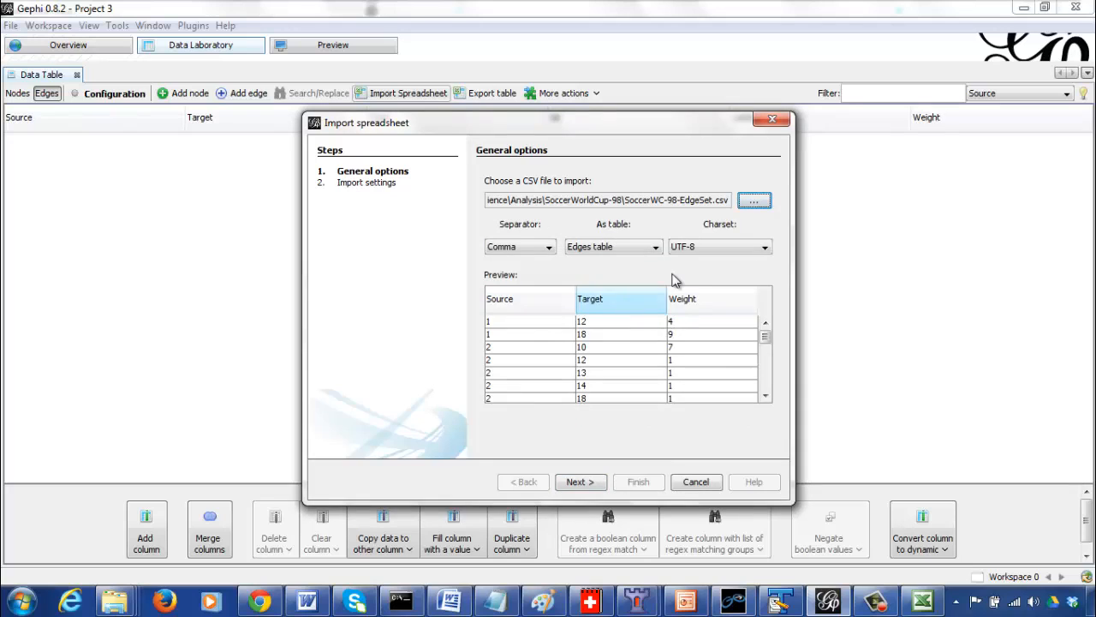
pyautogui.click(587, 483)
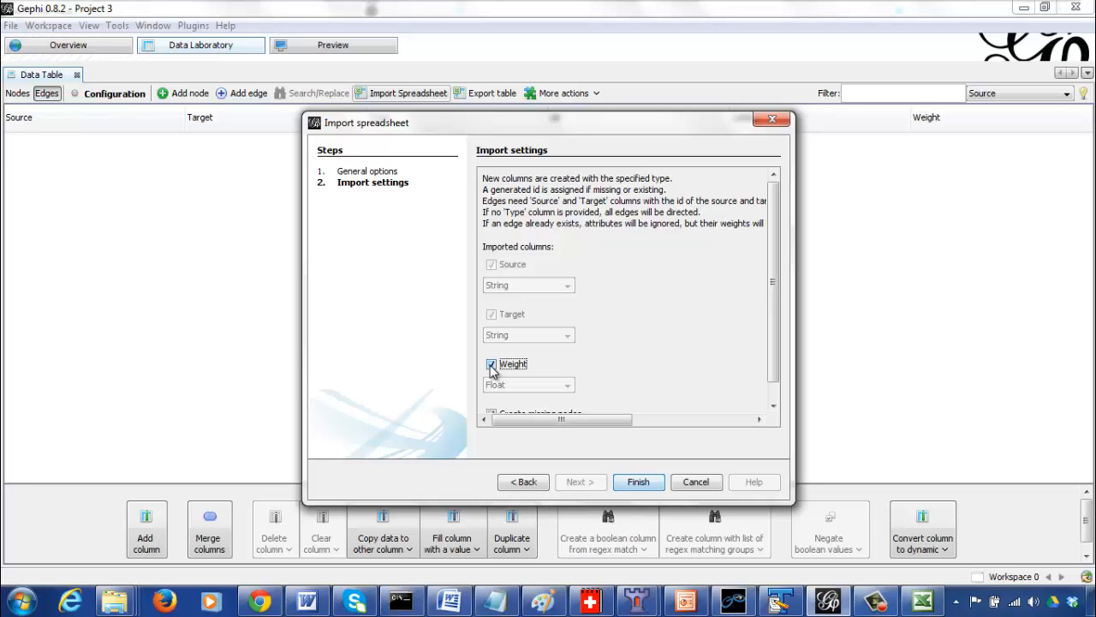
pyautogui.click(769, 400)
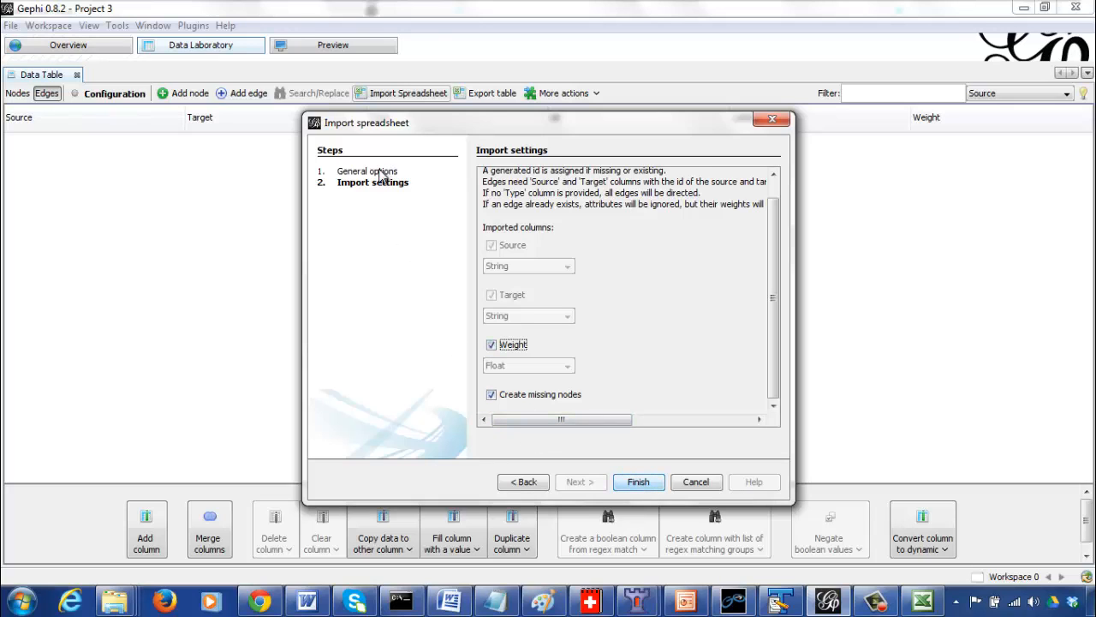
pyautogui.click(638, 482)
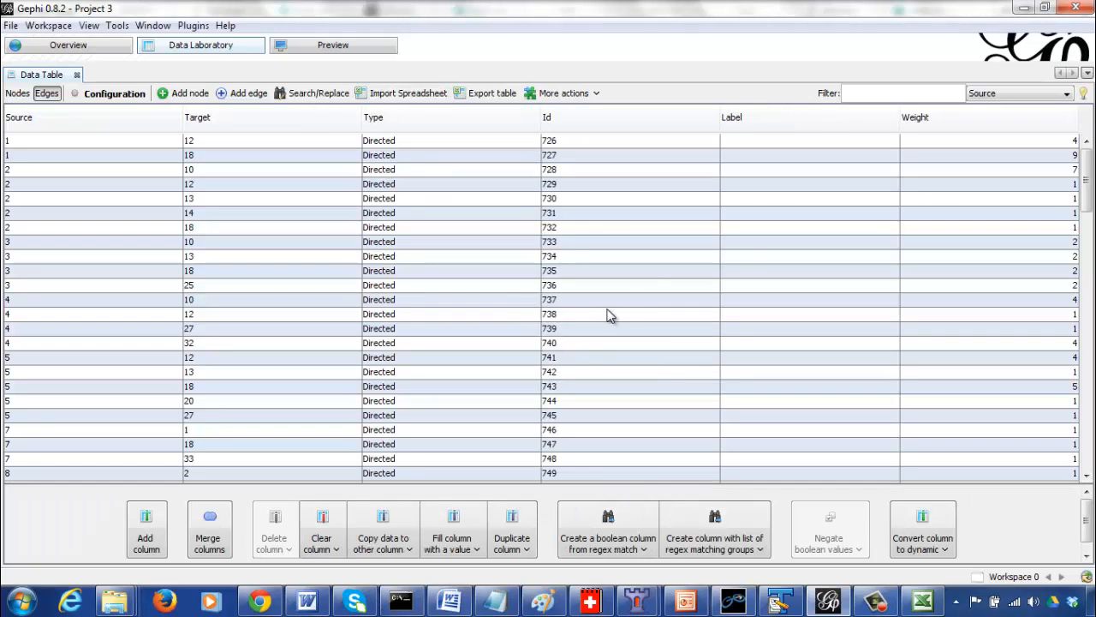
# - Reduce the edge scale in the graph overview so the edges are drawn thinner
pyautogui.click(49, 50)
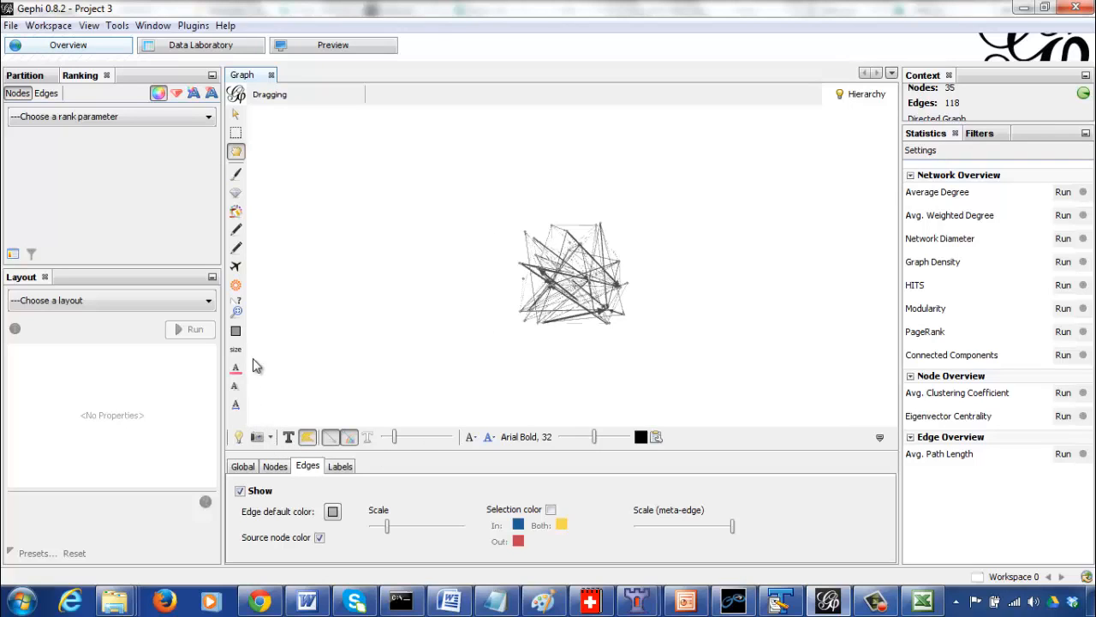
pyautogui.click(378, 526)
pyautogui.moveTo(381, 530); pyautogui.dragTo(382, 531)
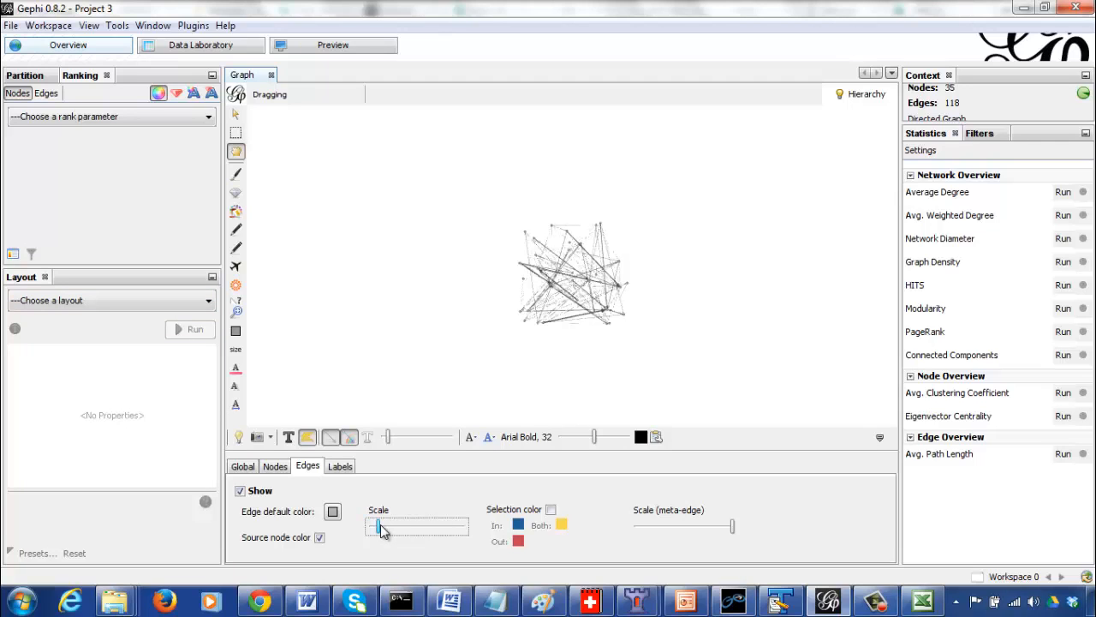
# - Display the node labels on the graph
pyautogui.click(242, 468)
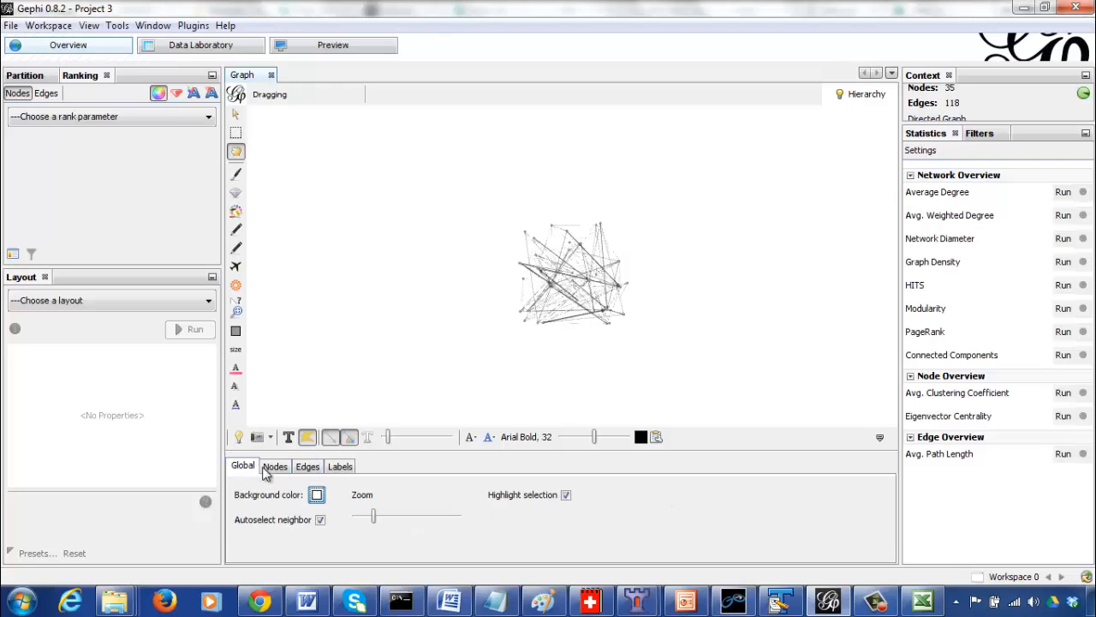
pyautogui.click(360, 517)
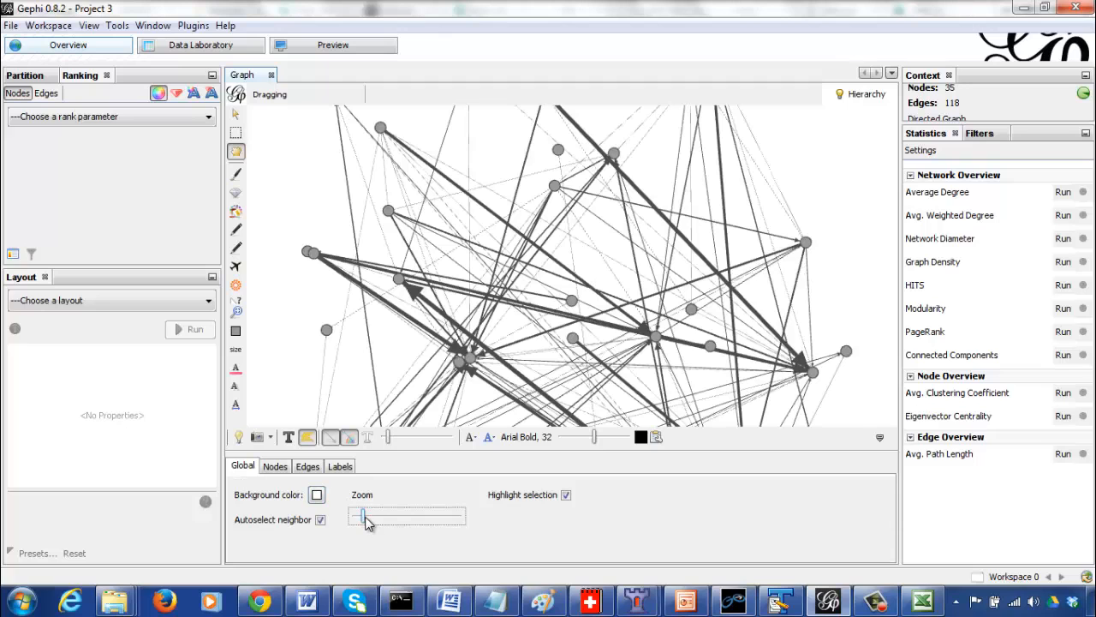
pyautogui.moveTo(363, 517); pyautogui.dragTo(375, 521)
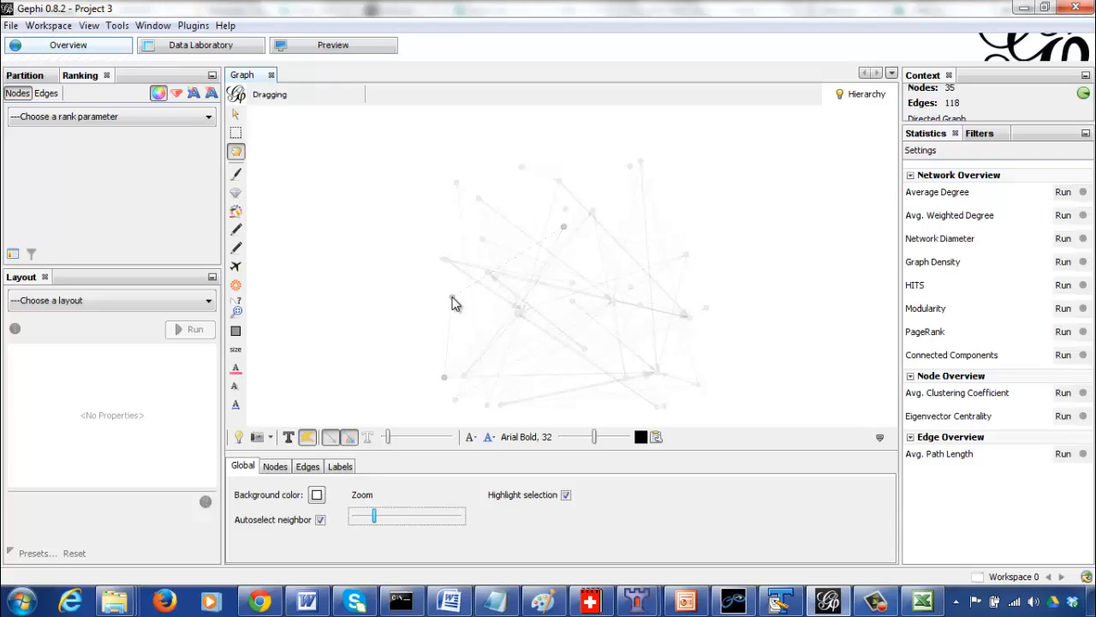
pyautogui.click(289, 438)
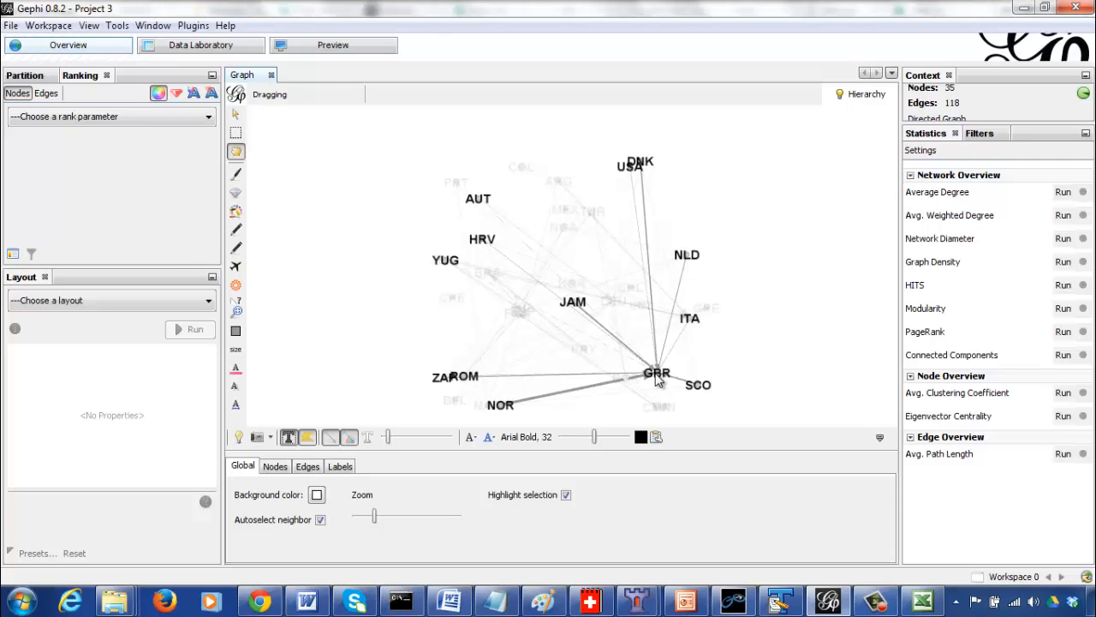
# - Run the Average Degree statistic, reviewing its degree report and the degree columns in the nodes table
pyautogui.click(202, 48)
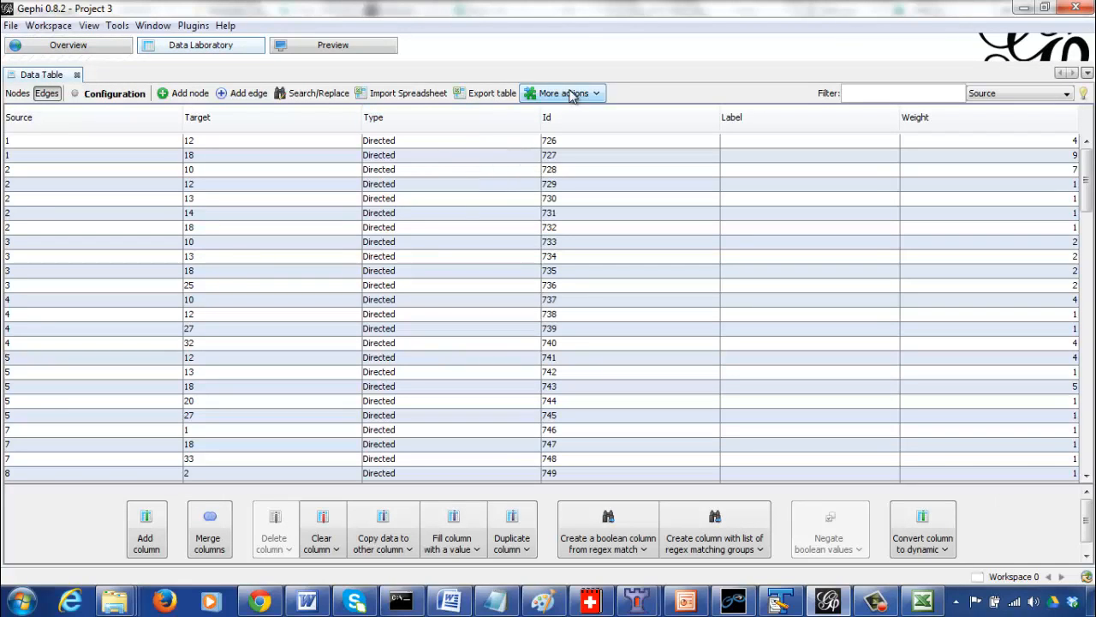
pyautogui.click(53, 46)
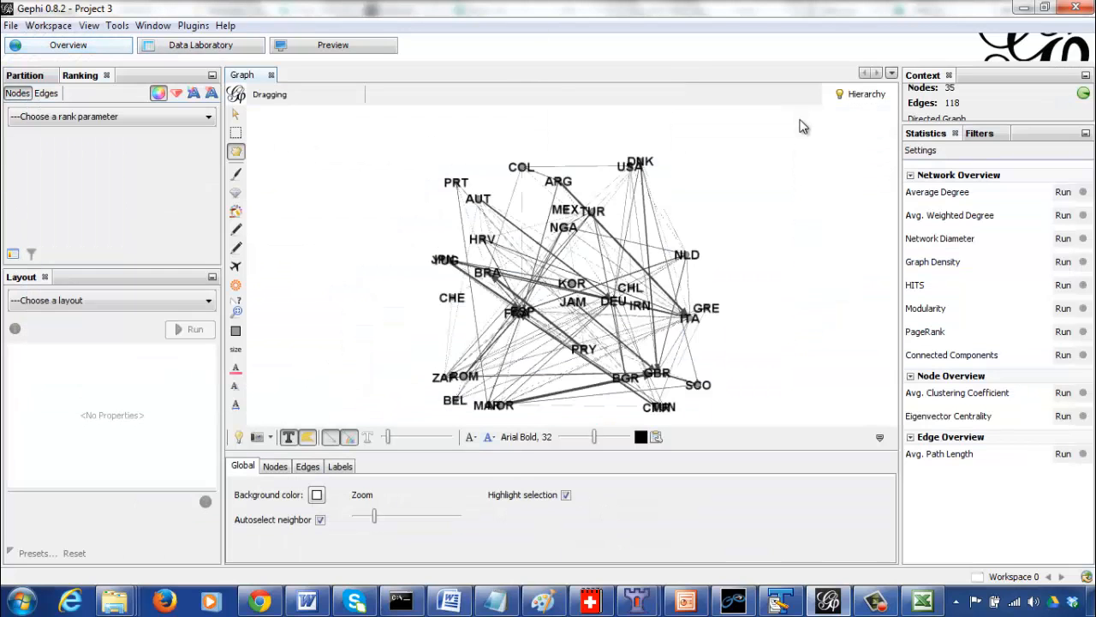
pyautogui.click(1064, 193)
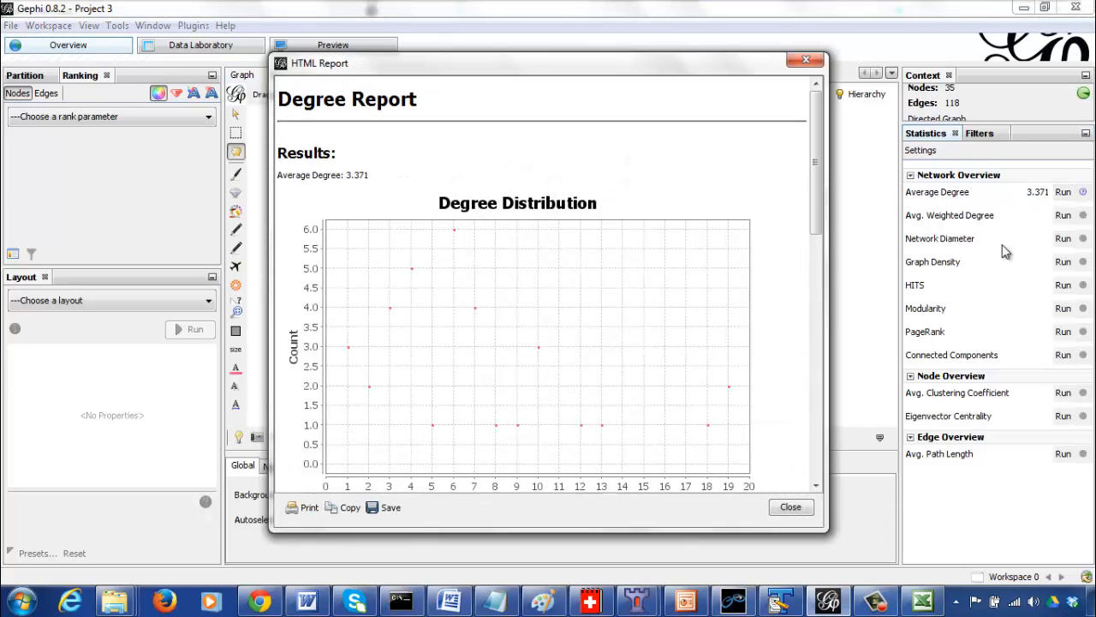
pyautogui.click(820, 275)
pyautogui.moveTo(820, 276); pyautogui.dragTo(767, 145)
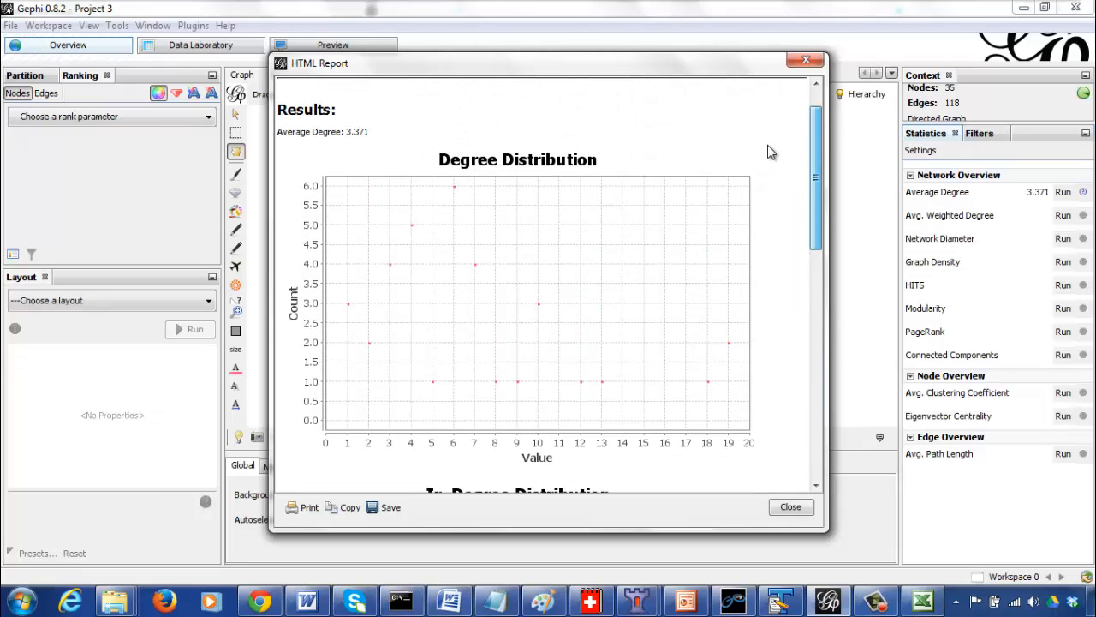
pyautogui.click(805, 59)
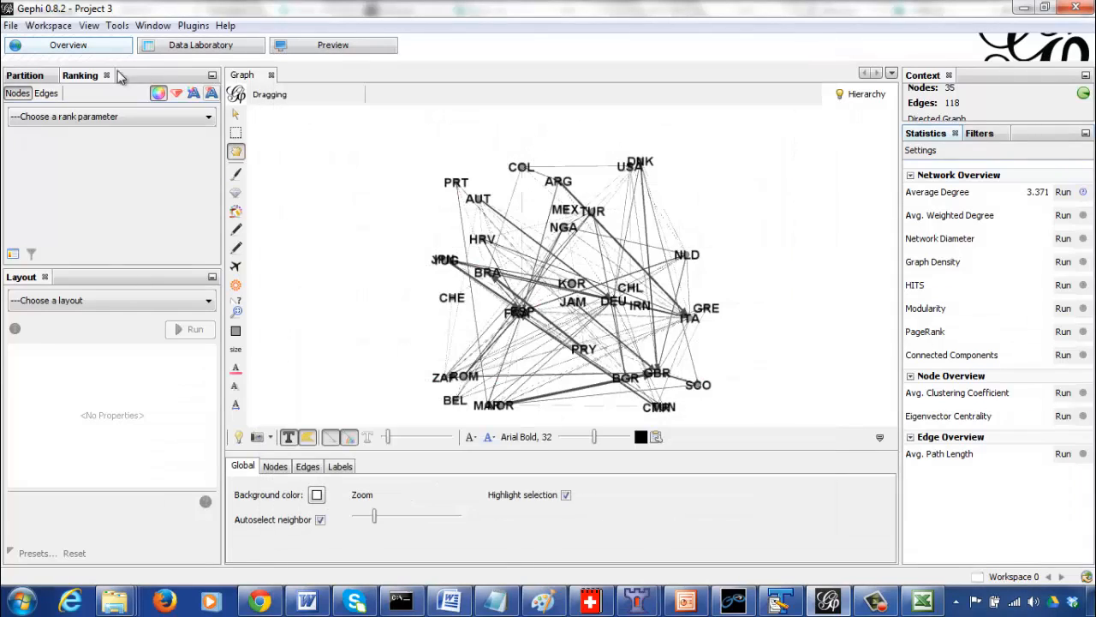
pyautogui.click(187, 53)
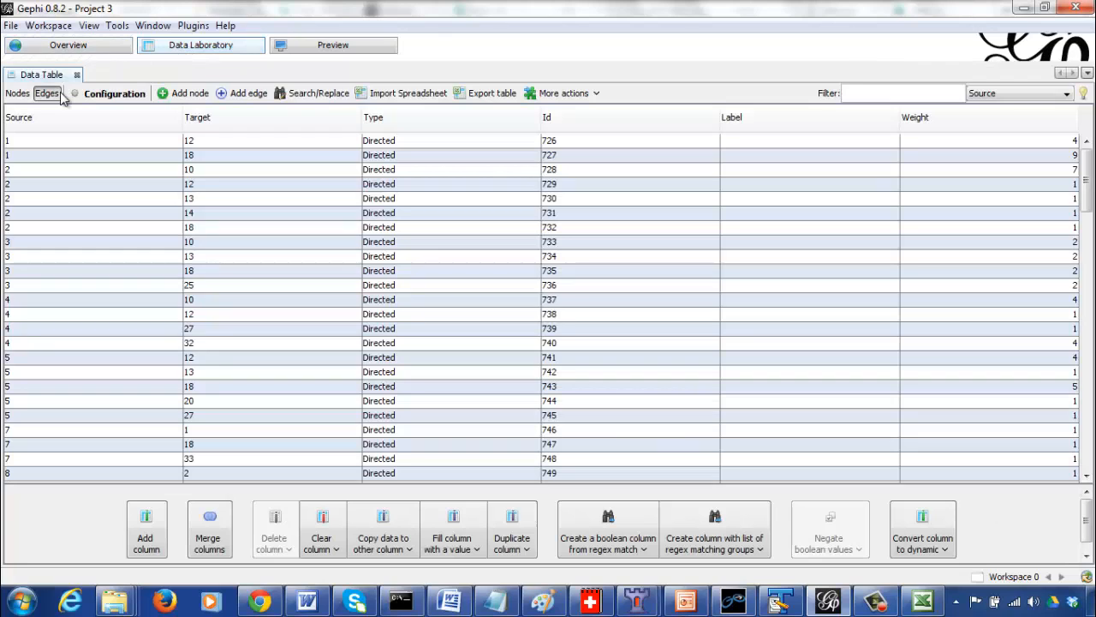
pyautogui.click(18, 92)
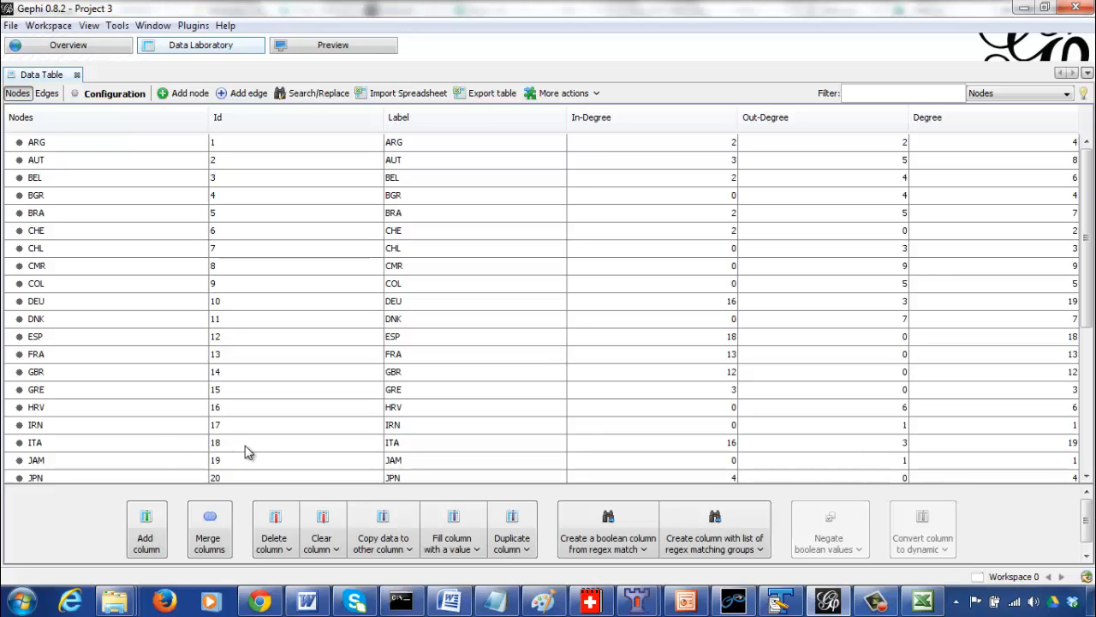
# - Run the HITS statistic as directed with epsilon 1.0E-4 and review the authority distribution in its report
pyautogui.click(97, 51)
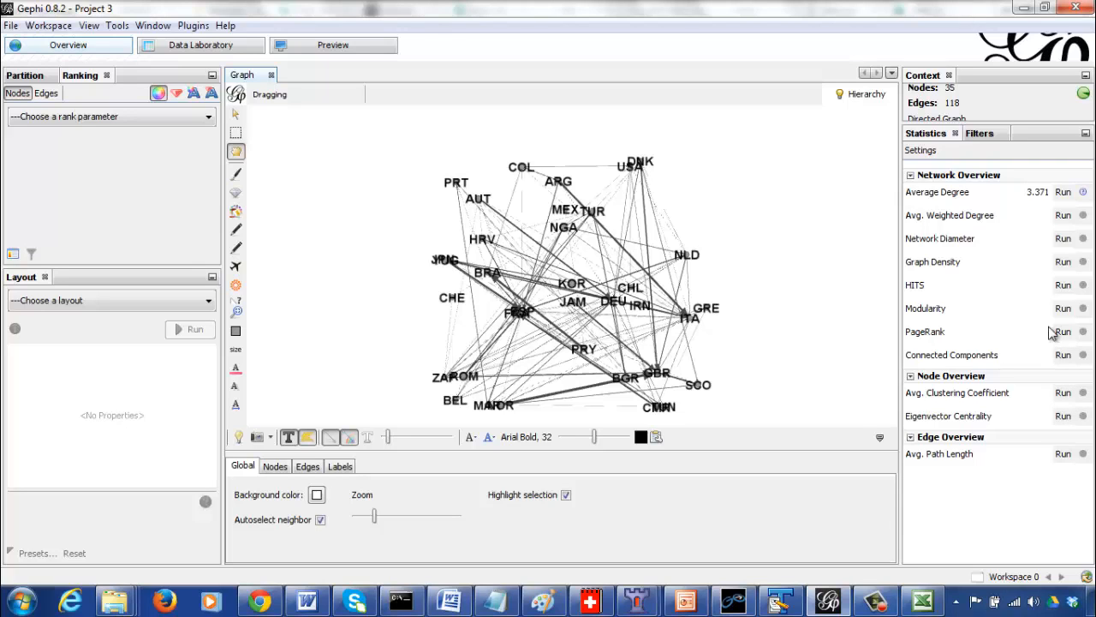
pyautogui.click(1063, 285)
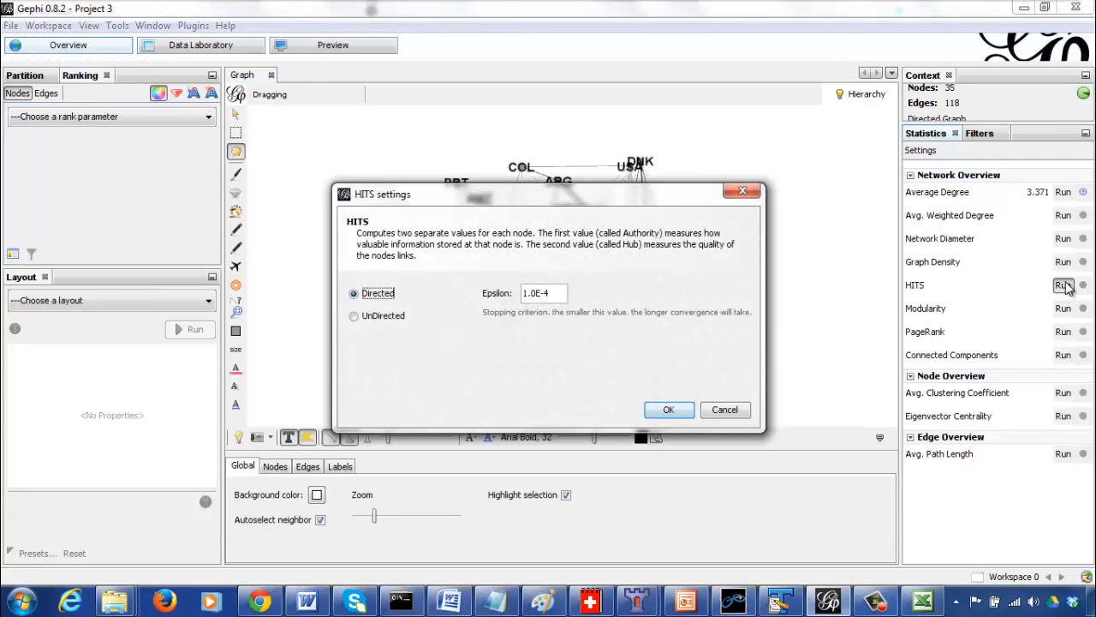
pyautogui.click(668, 411)
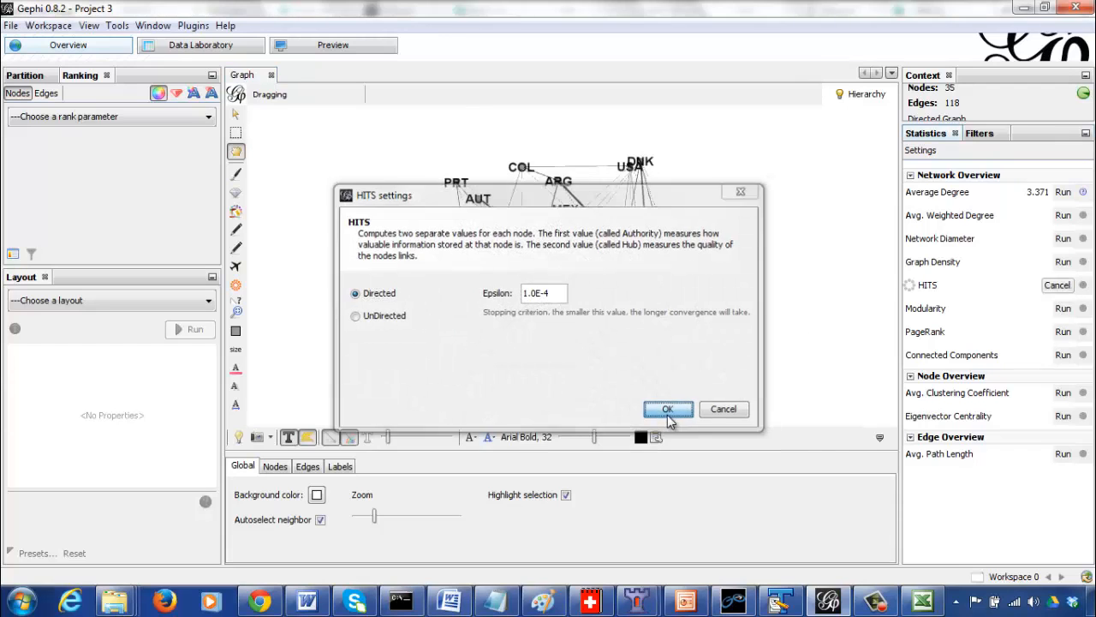
pyautogui.click(818, 388)
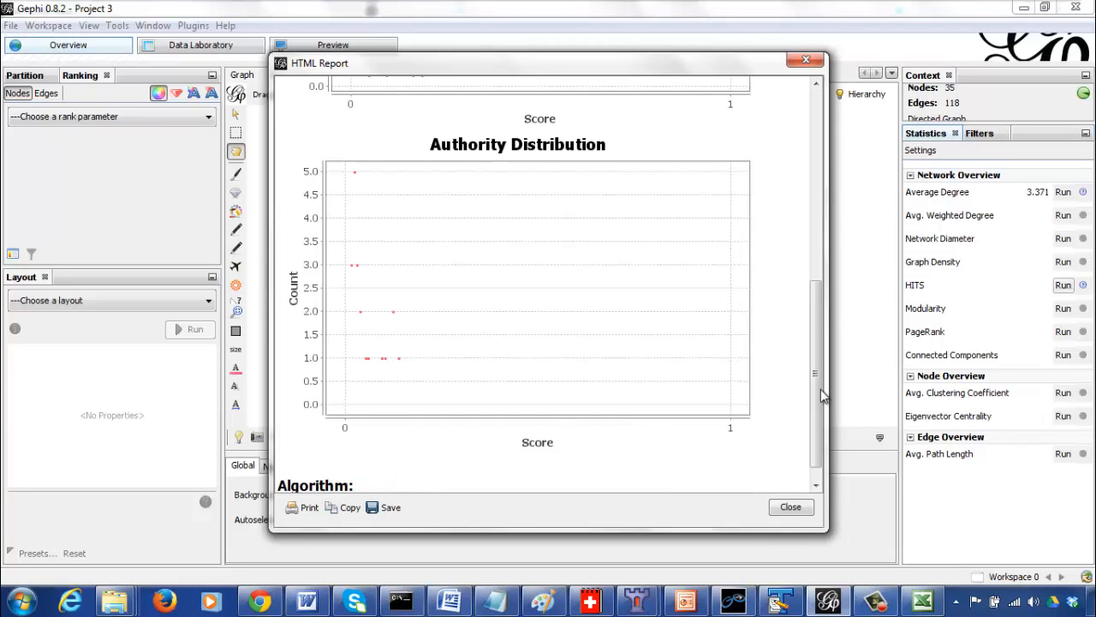
pyautogui.moveTo(819, 388)
pyautogui.mouseDown()
pyautogui.moveTo(820, 440)
pyautogui.moveTo(804, 205)
pyautogui.moveTo(807, 384)
pyautogui.mouseUp()
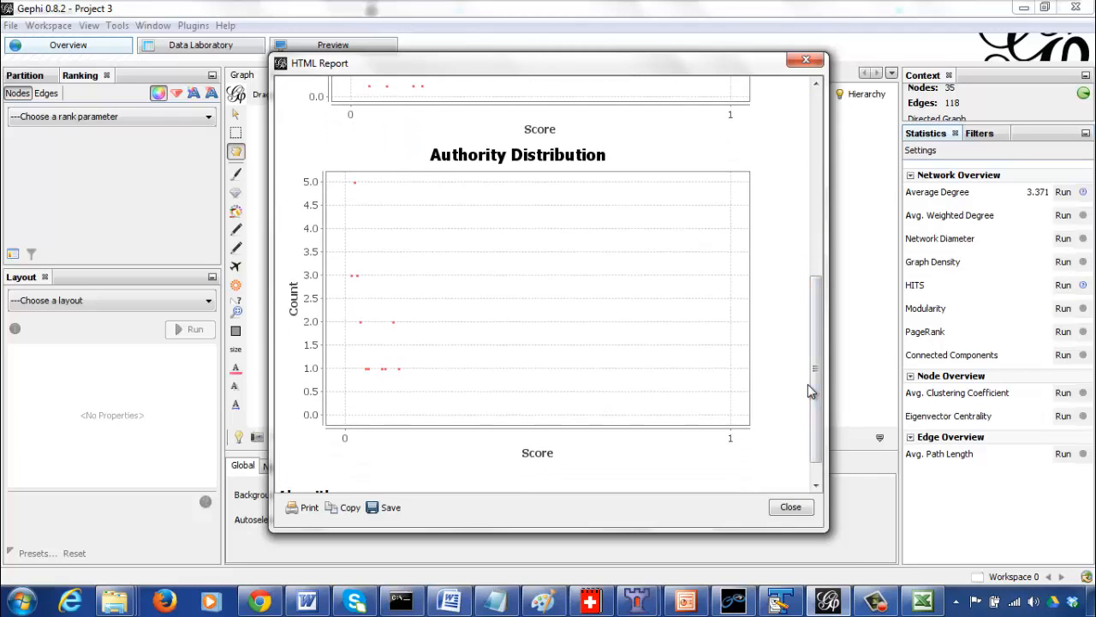
pyautogui.click(801, 62)
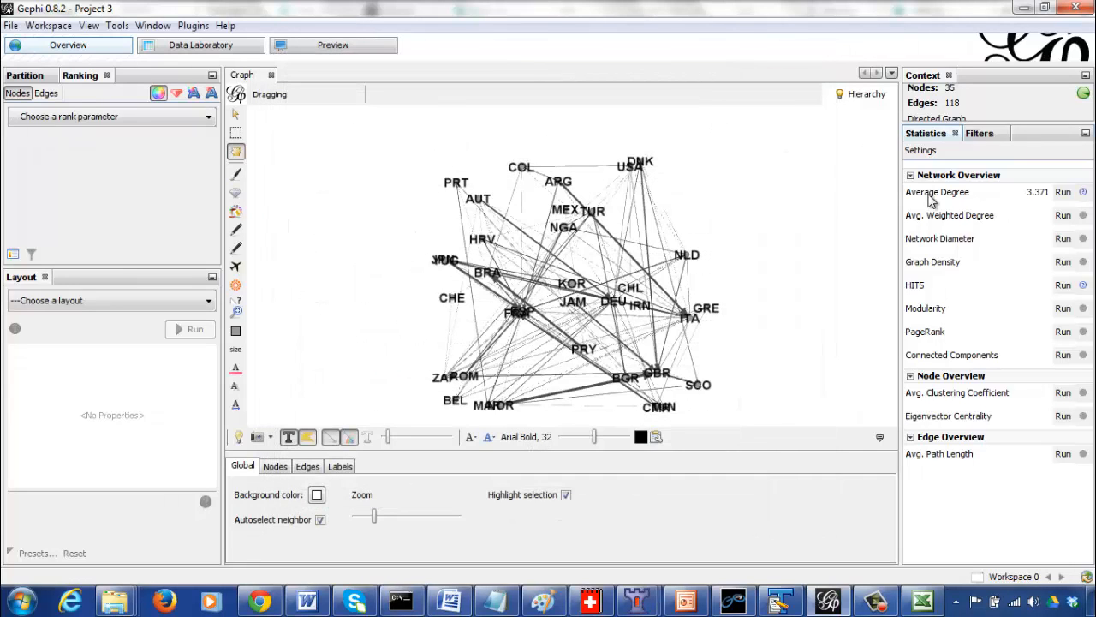
# - Rerun the directed HITS statistic with epsilon 1.0E-4 and examine the hubs distribution in its report
pyautogui.click(1063, 286)
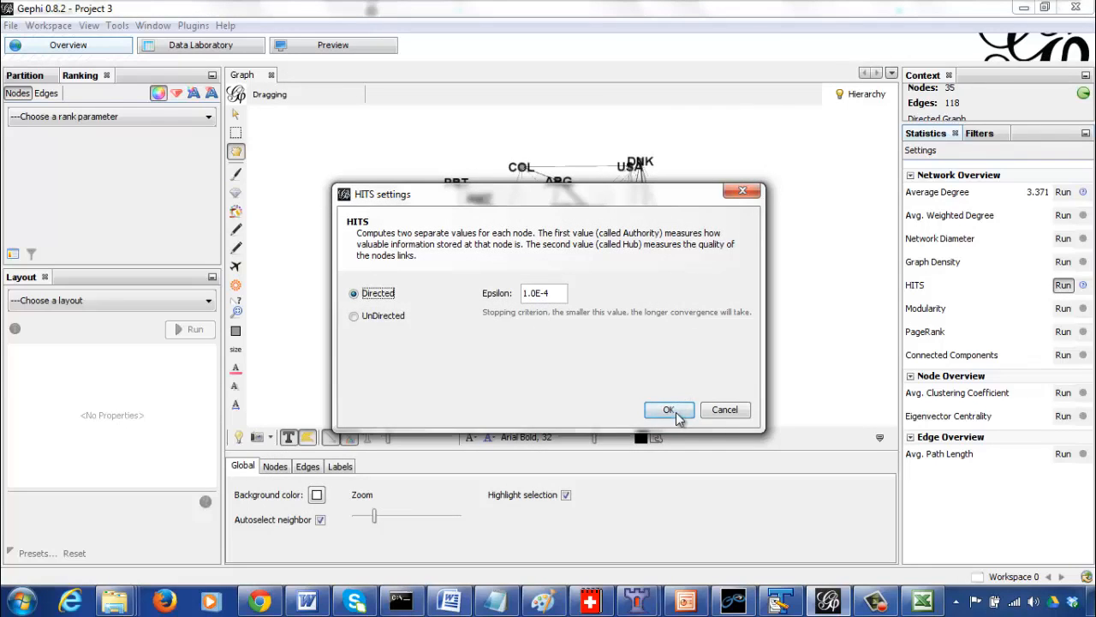
pyautogui.click(675, 412)
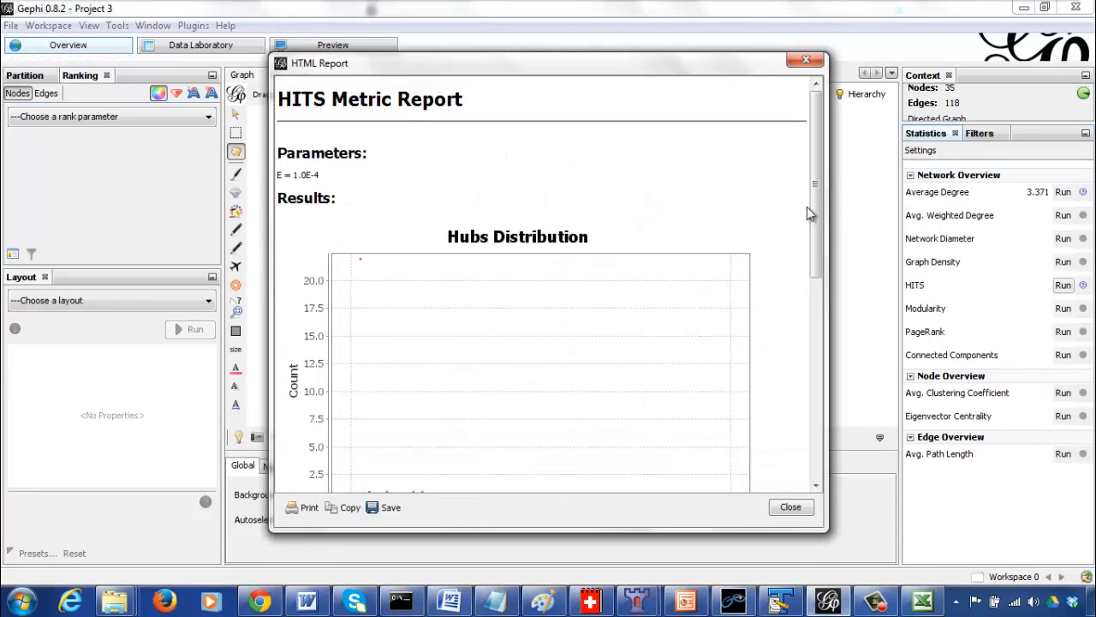
pyautogui.moveTo(815, 216); pyautogui.dragTo(820, 248)
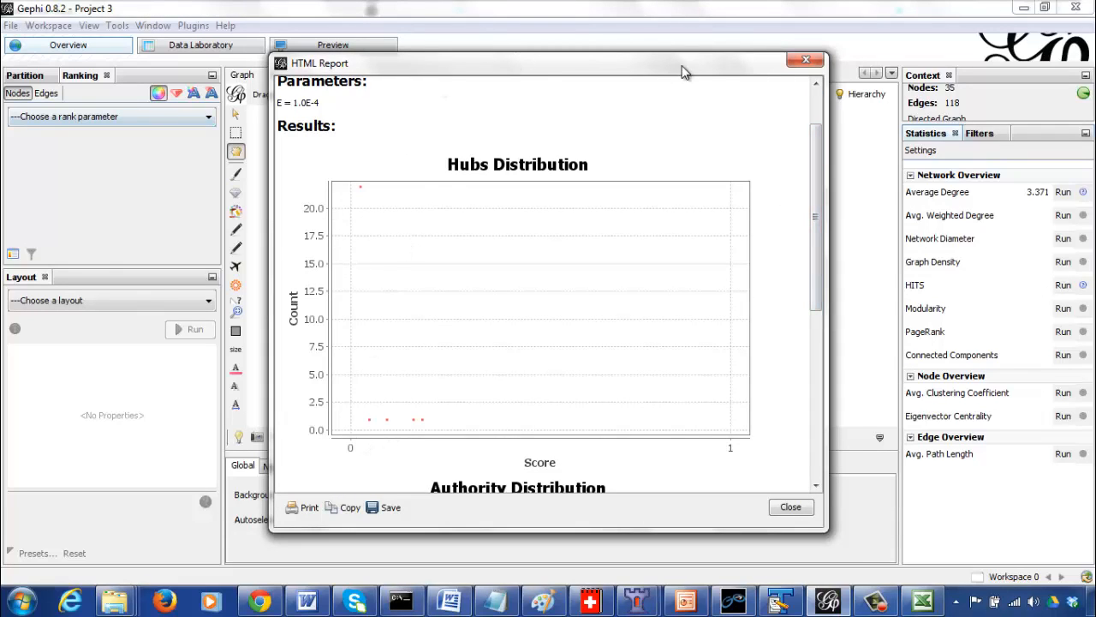
pyautogui.click(805, 60)
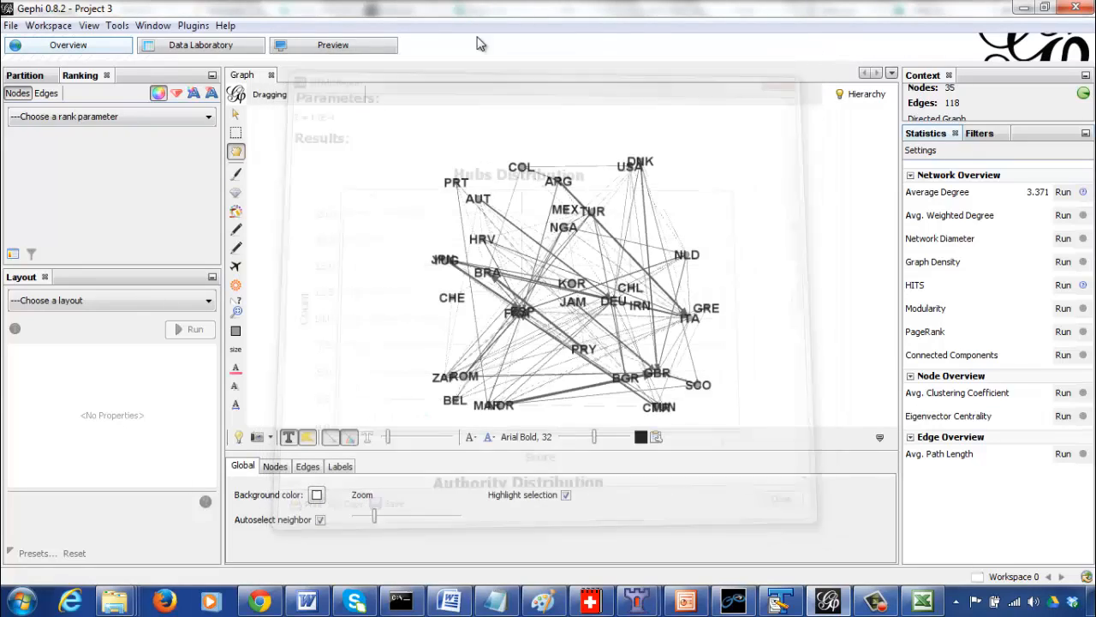
# - Compare the HITS scores in the nodes table by sorting it descending by Authority, by Hub, and by Authority again
pyautogui.click(229, 46)
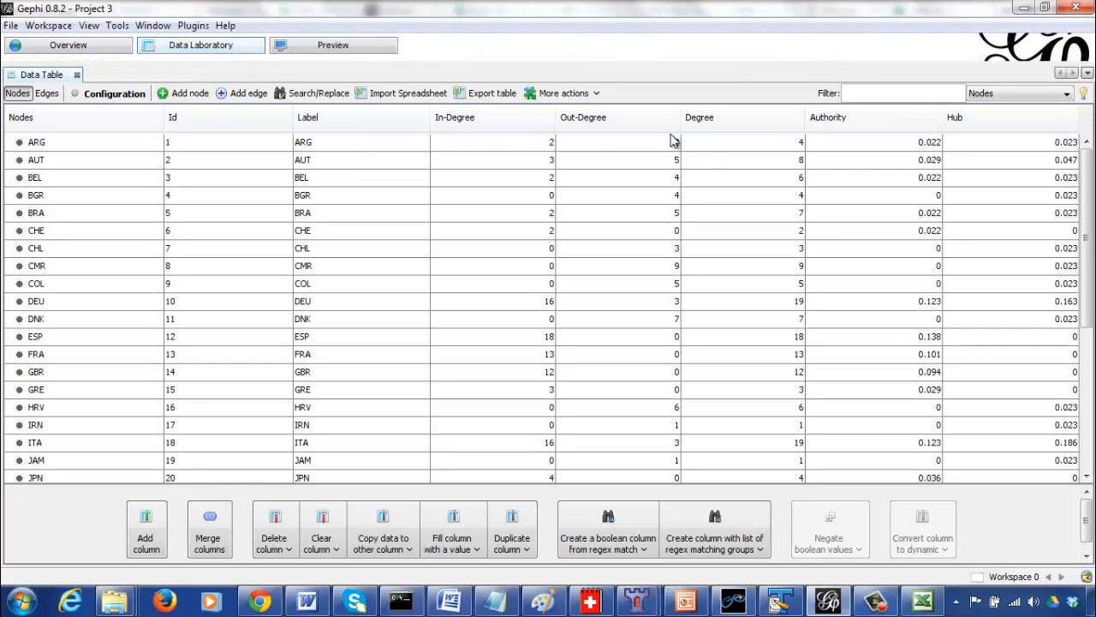
pyautogui.click(889, 126)
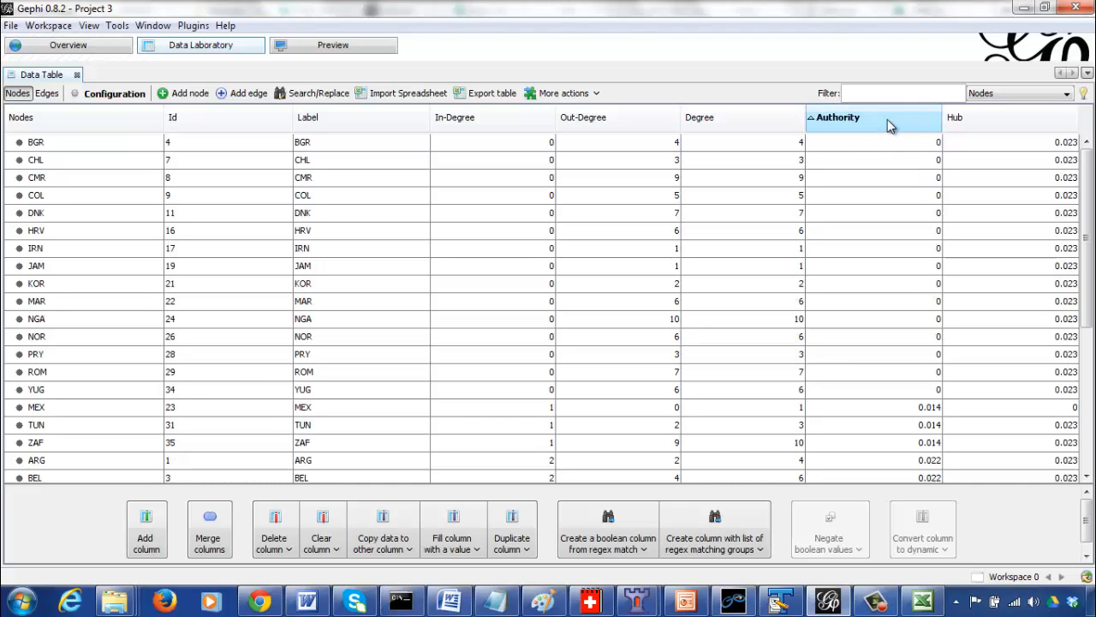
pyautogui.click(889, 125)
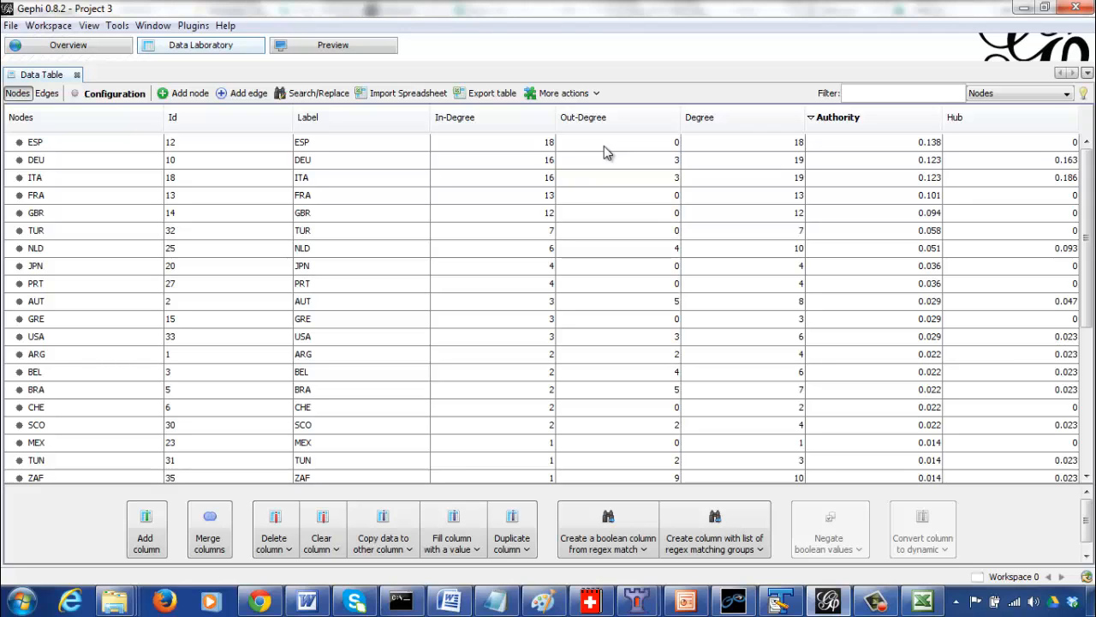
pyautogui.click(993, 133)
pyautogui.click(993, 133)
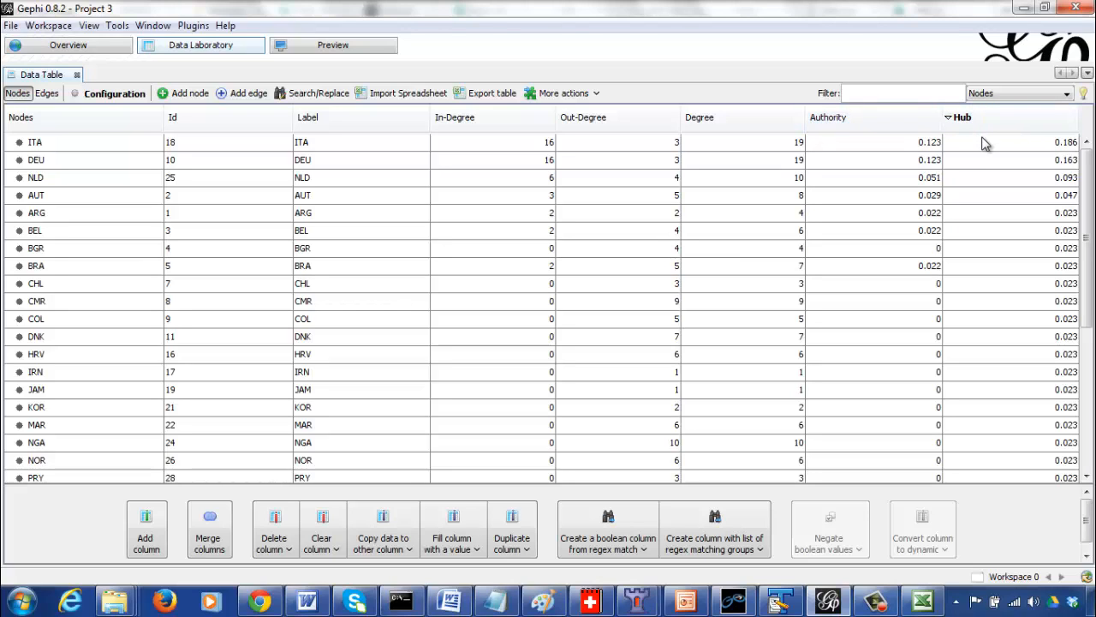
pyautogui.click(878, 133)
pyautogui.click(878, 133)
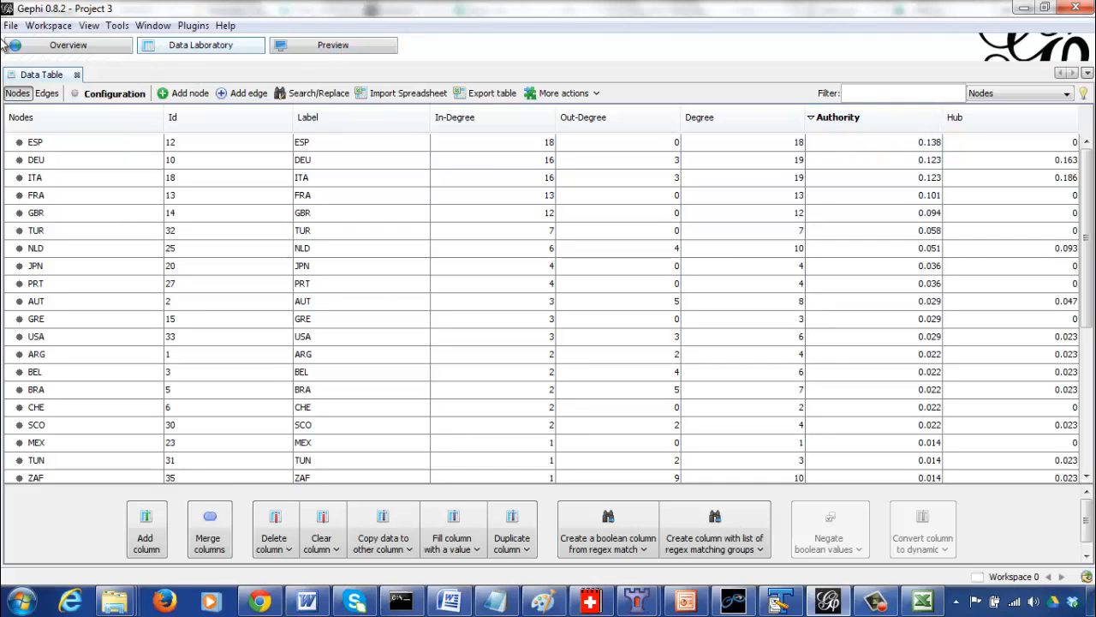
# - Apply the Authority ranking to the node colors in the graph overview and choose Hub as the node size parameter
pyautogui.click(61, 48)
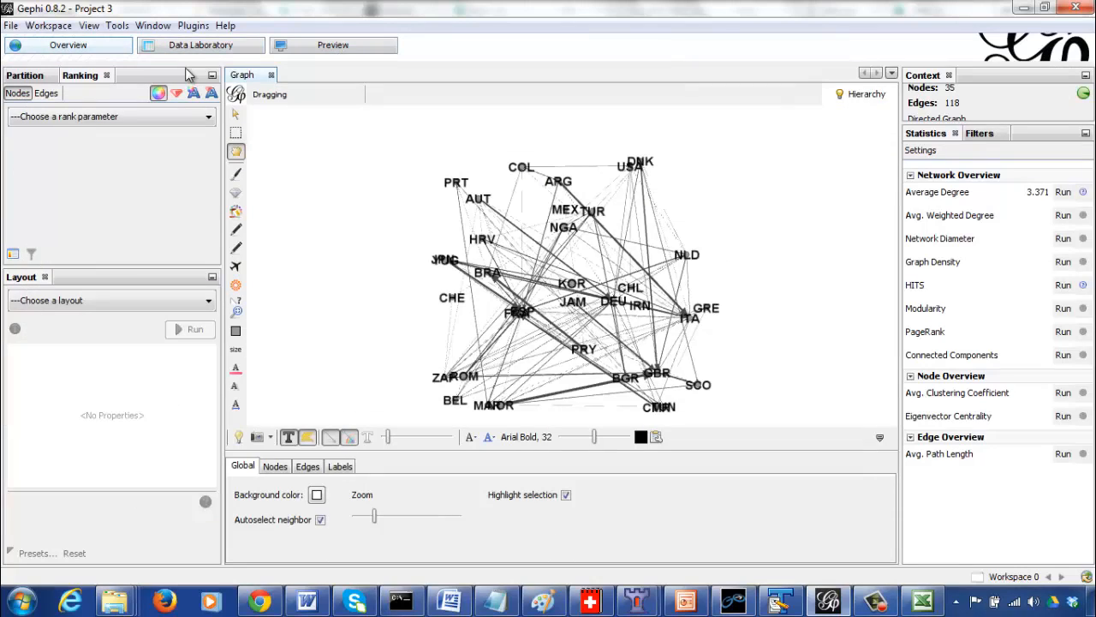
pyautogui.click(161, 124)
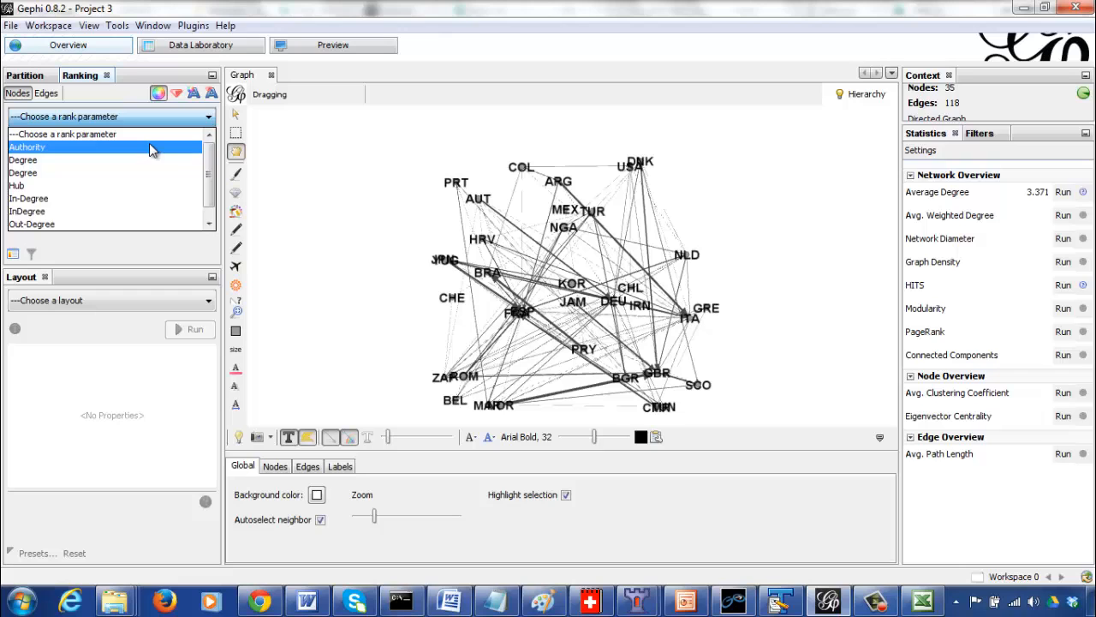
pyautogui.click(150, 148)
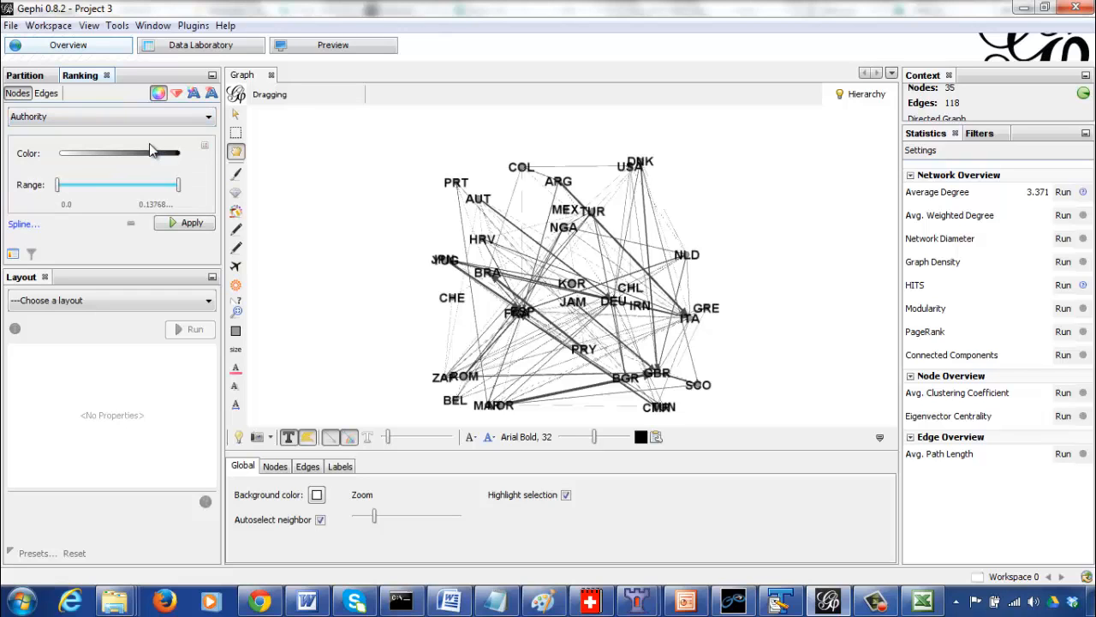
pyautogui.click(187, 224)
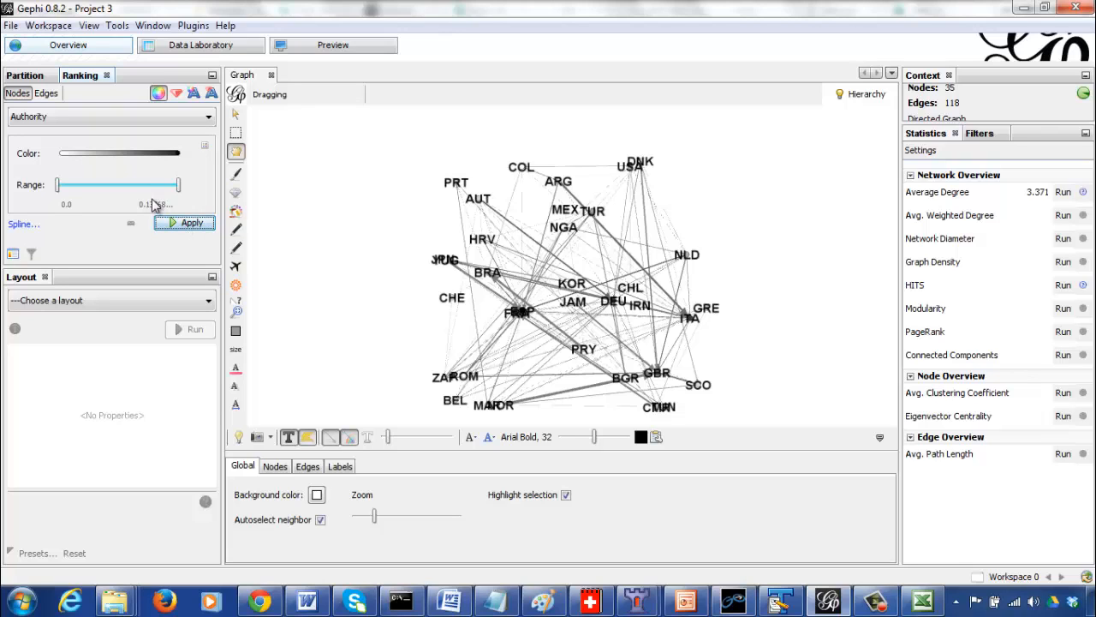
pyautogui.click(176, 94)
pyautogui.click(163, 115)
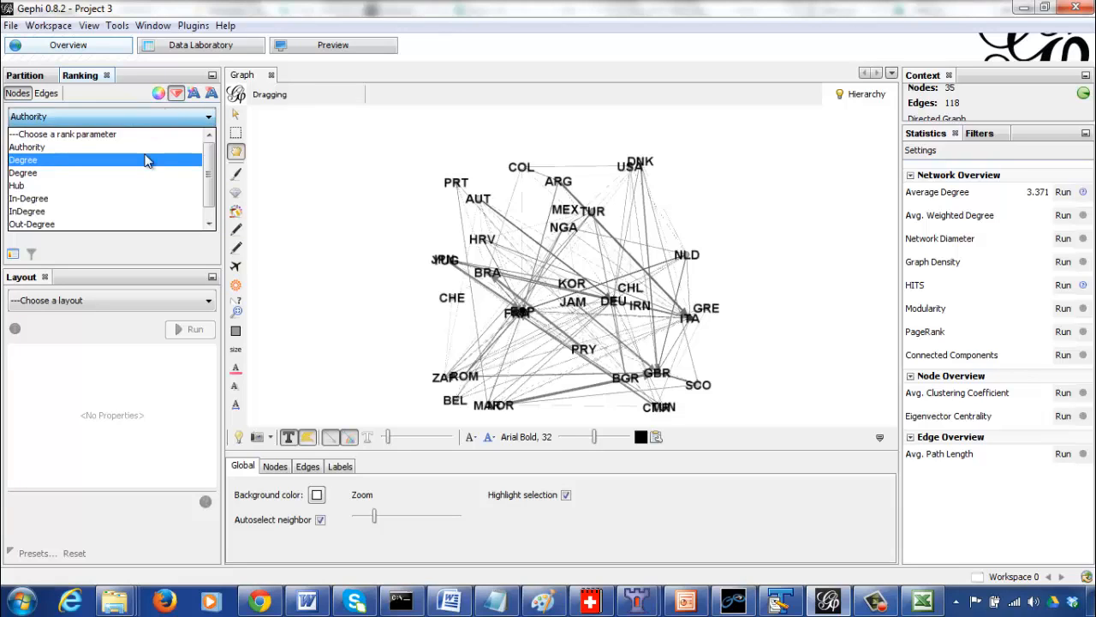
pyautogui.click(133, 190)
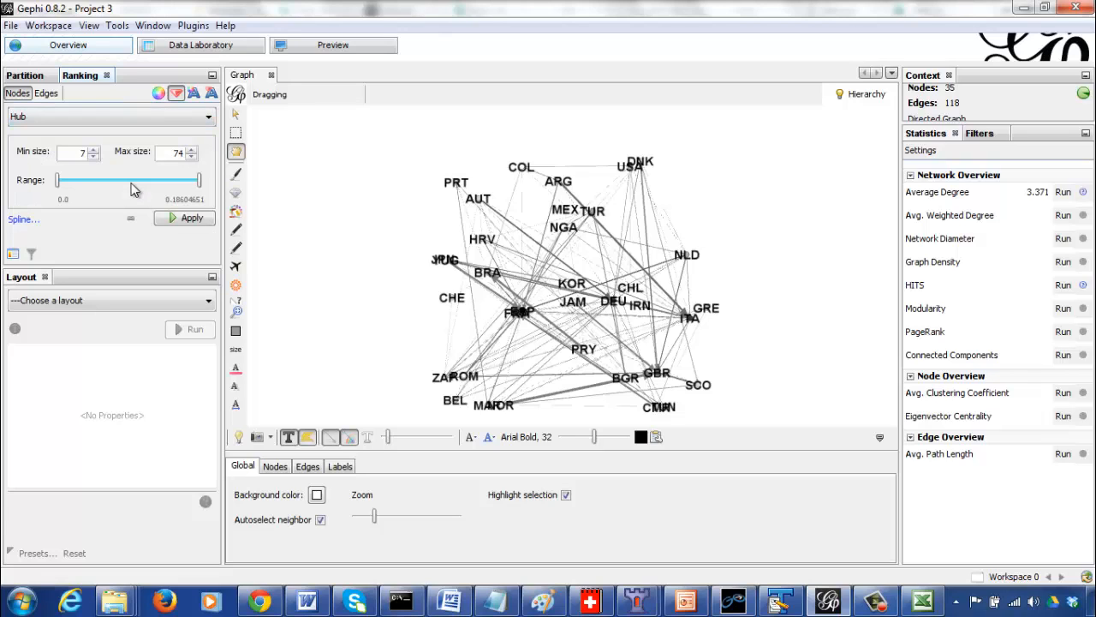
# - Color the nodes by their Hub score using the white-to-black gradient
pyautogui.click(158, 93)
pyautogui.click(158, 120)
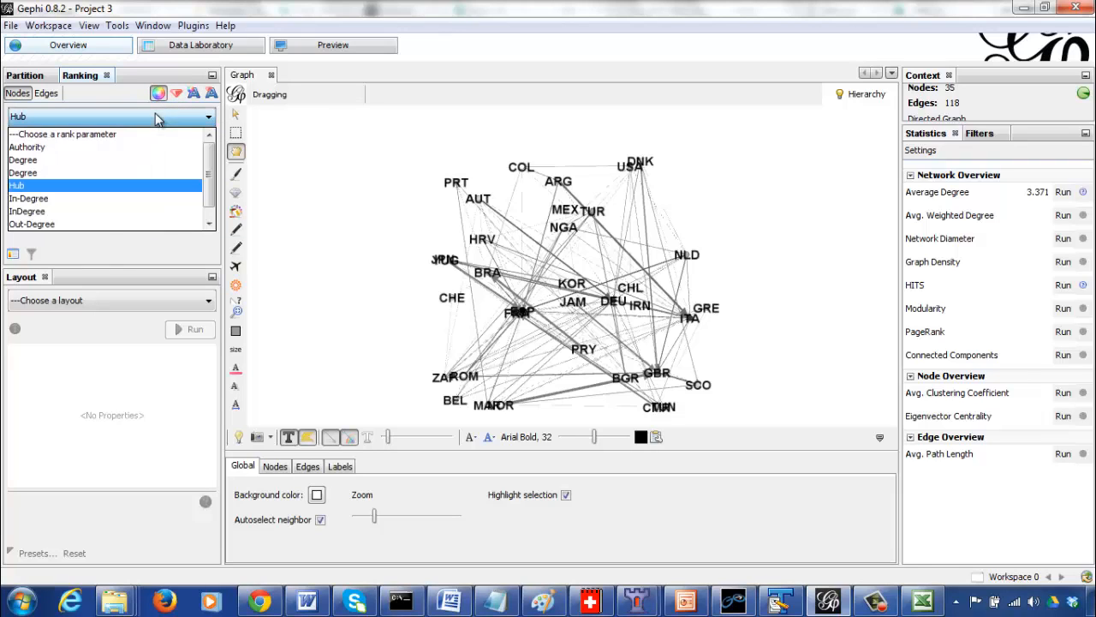
pyautogui.click(143, 193)
pyautogui.click(180, 224)
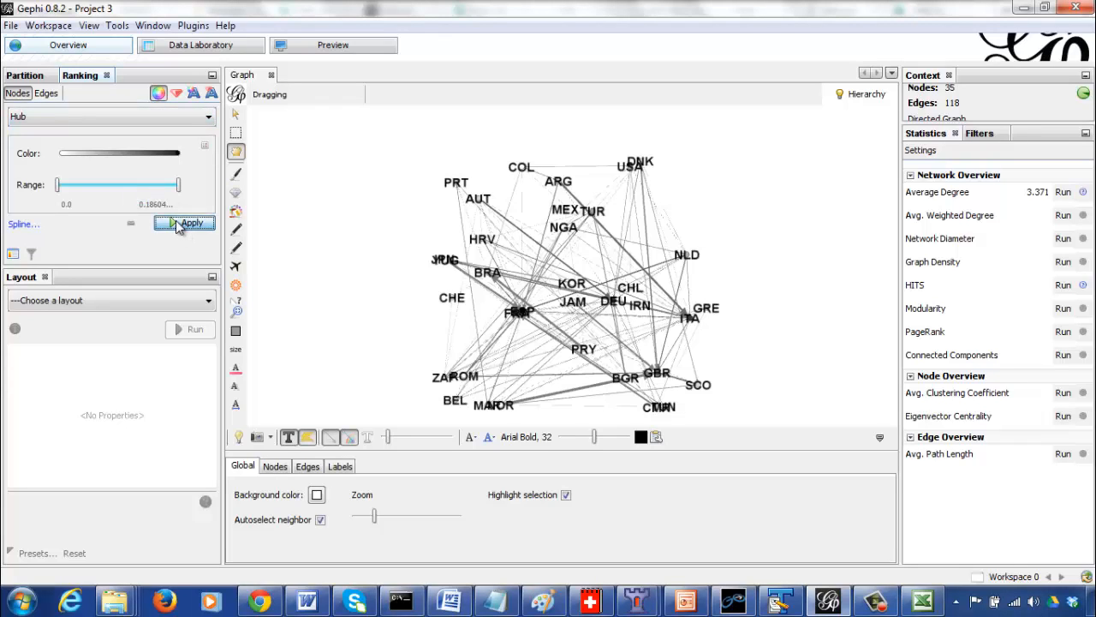
# - Size the nodes by their Authority score, with a minimum size of 7 and a maximum size of 74
pyautogui.click(176, 93)
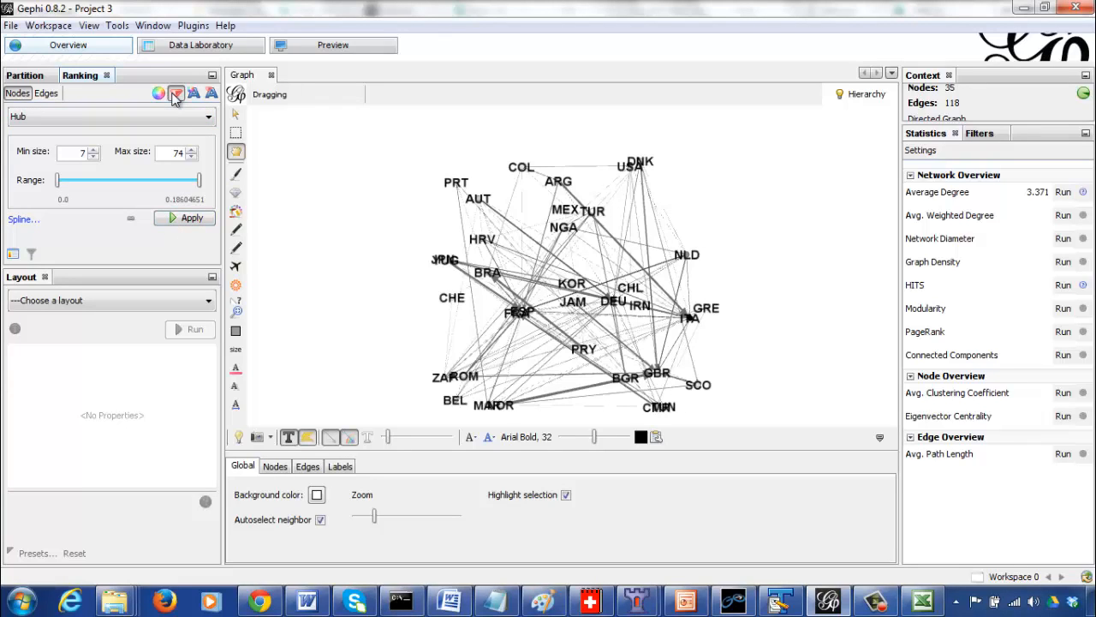
pyautogui.click(168, 122)
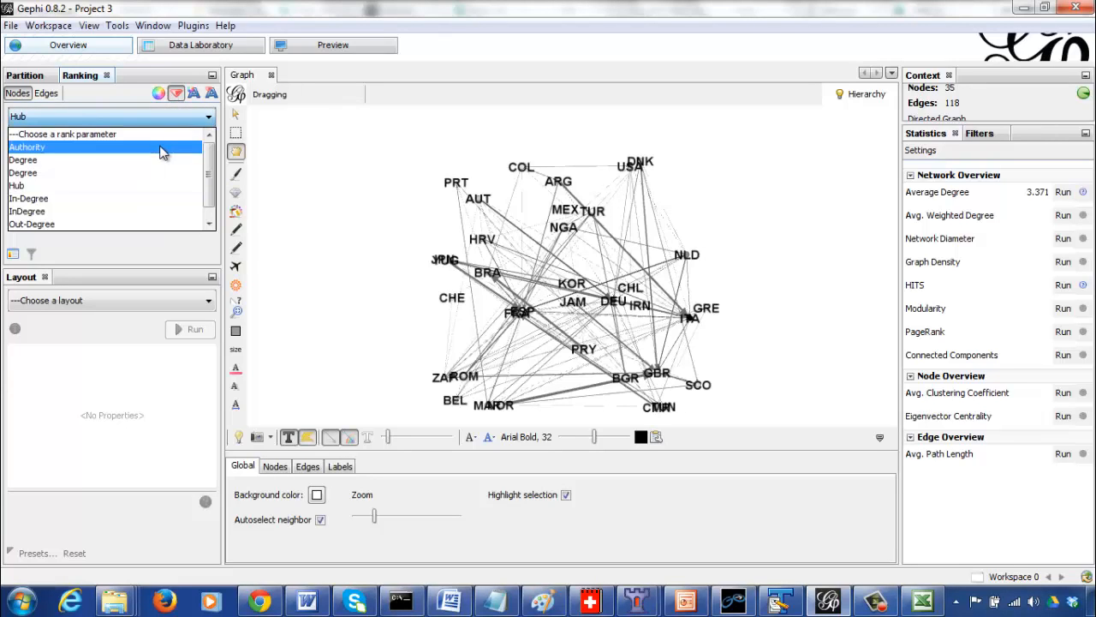
pyautogui.click(163, 147)
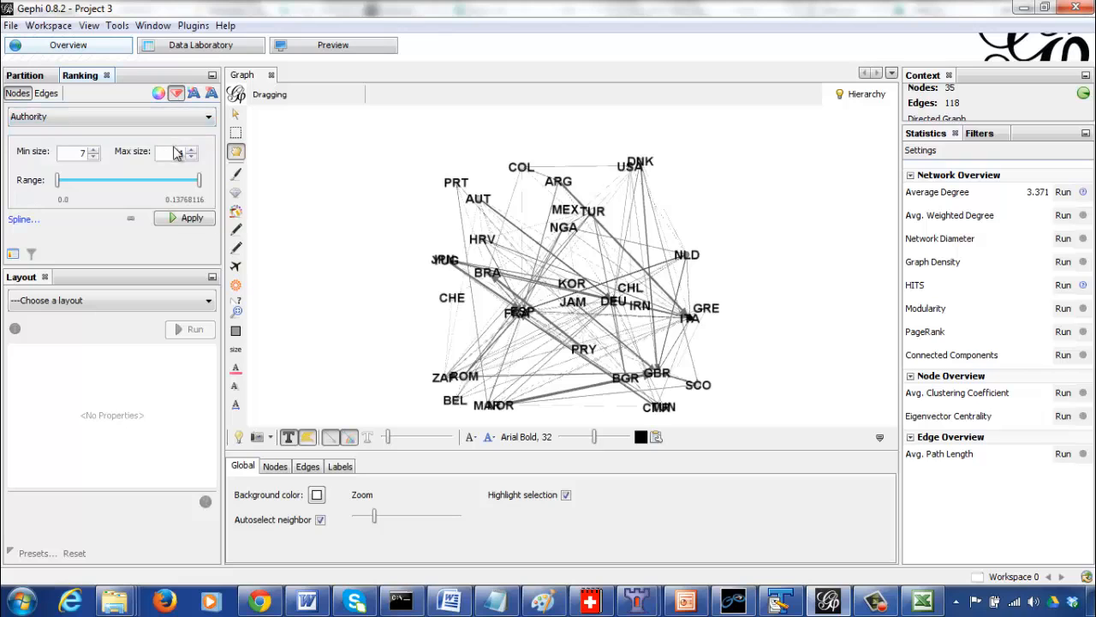
pyautogui.click(190, 218)
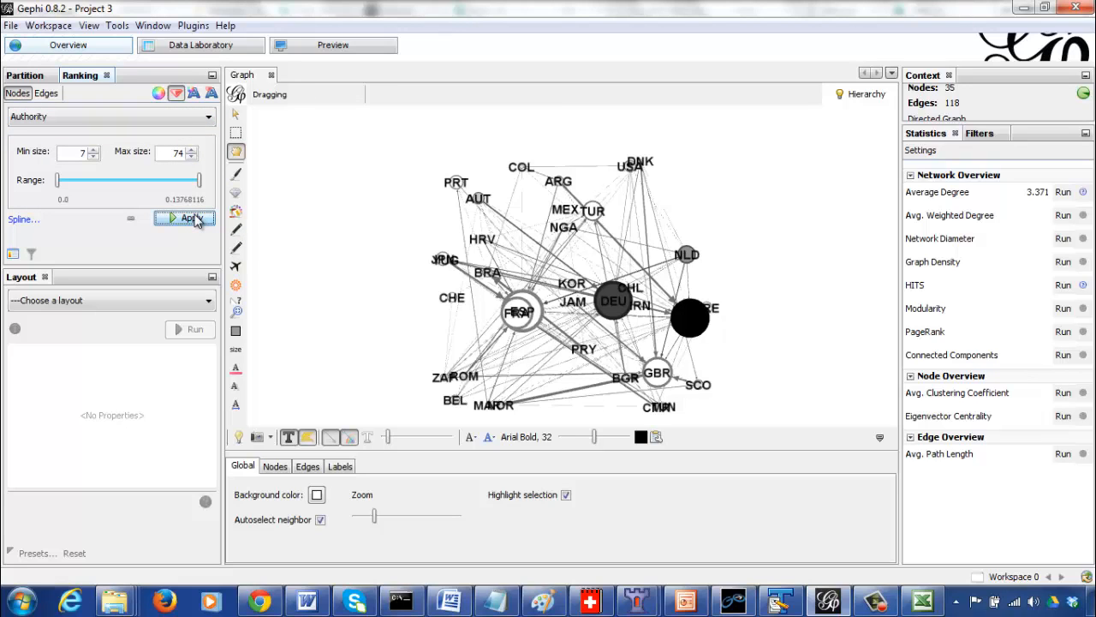
# - Render the ranked network in the preview with the Default preset and examine the node sizes and shades
pyautogui.click(329, 47)
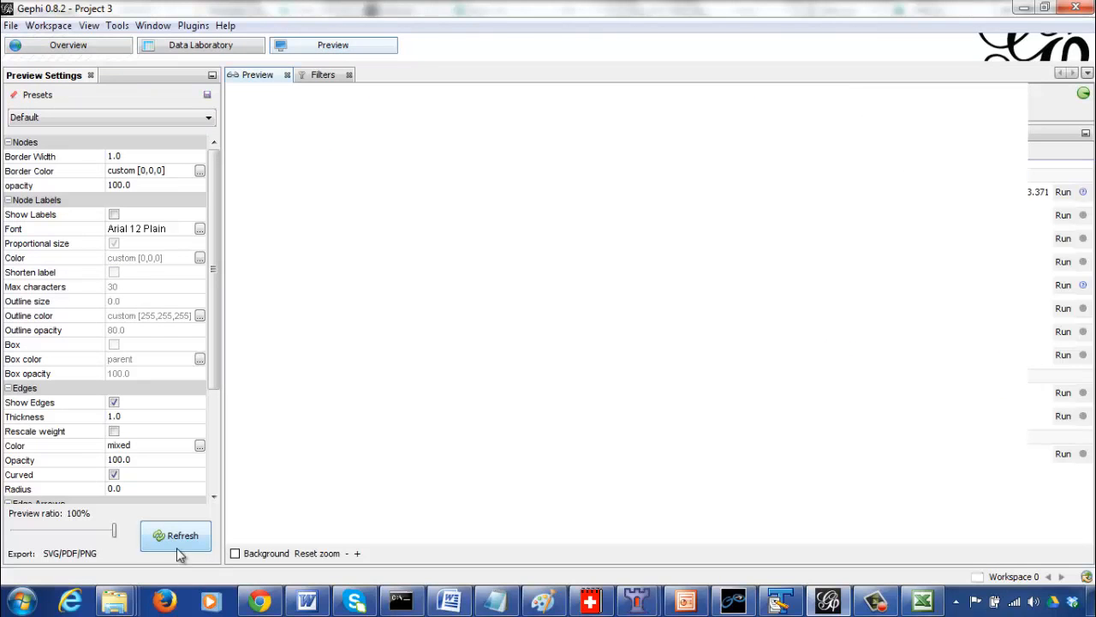
pyautogui.click(178, 542)
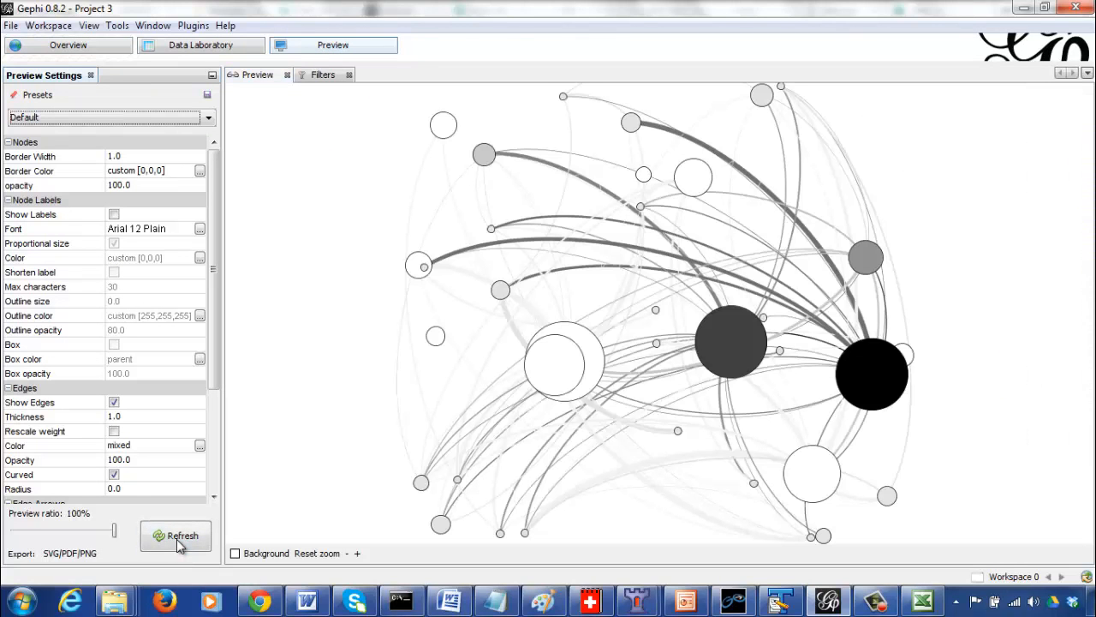
pyautogui.click(347, 553)
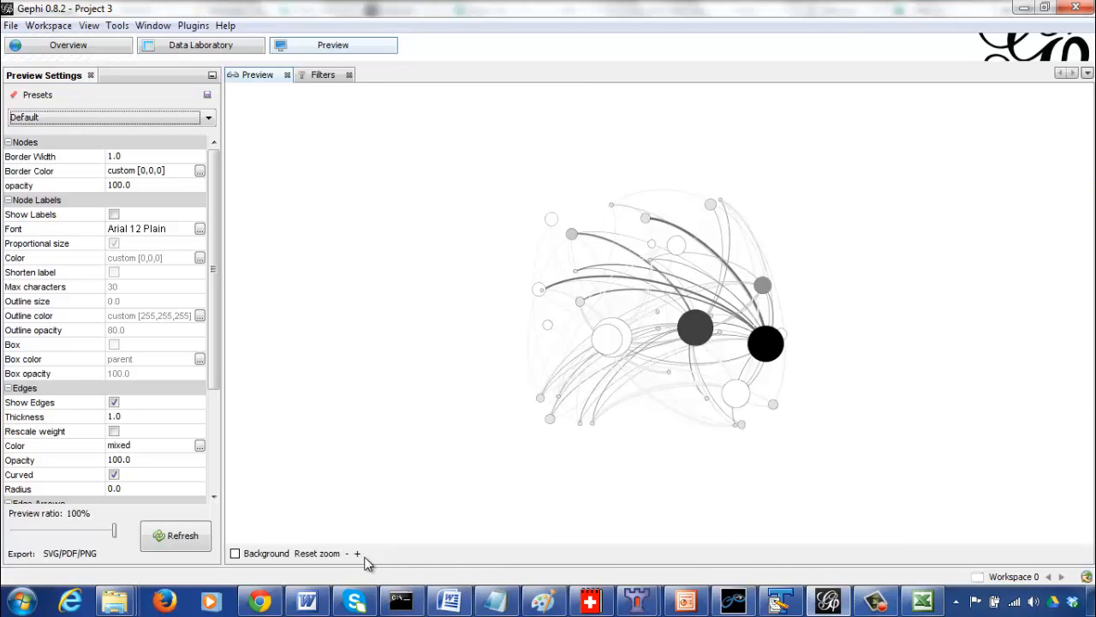
pyautogui.click(358, 553)
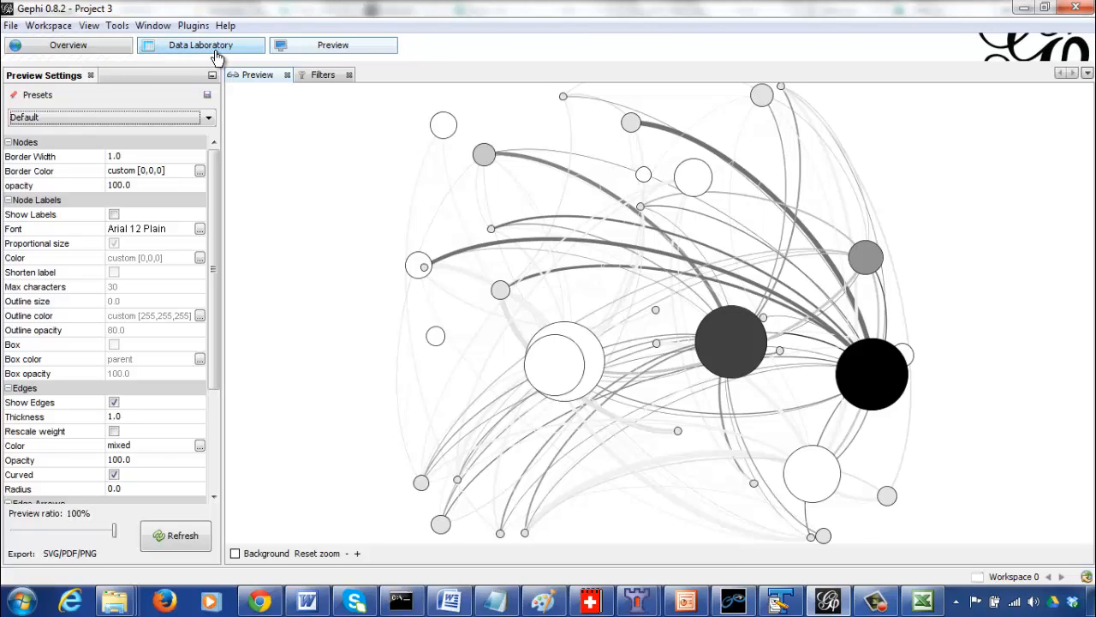
# - Enlarge the graph overview by collapsing its settings pane and examine the connections of the ITA node
pyautogui.click(114, 49)
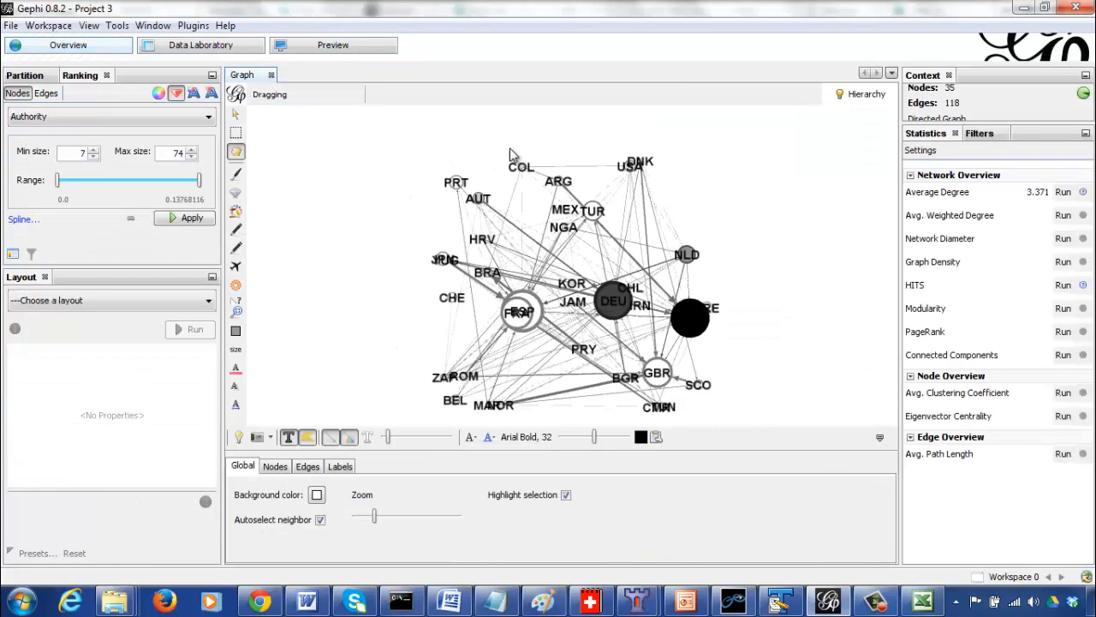
pyautogui.click(692, 329)
pyautogui.click(879, 443)
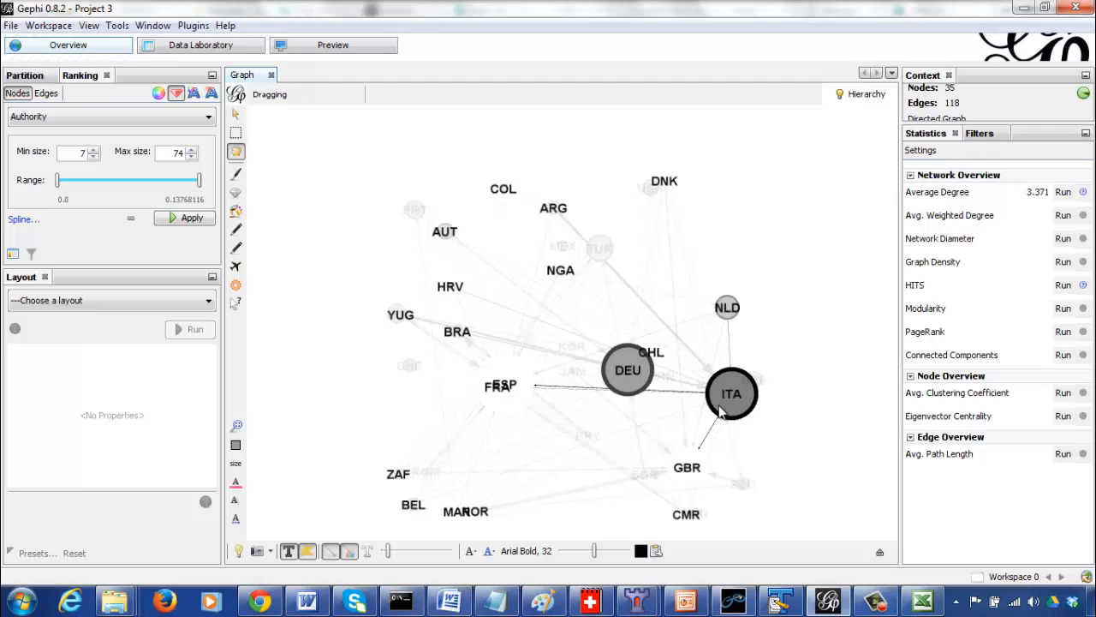
# - Thicken the graph's edges by raising the edge scale slightly, and collapse the graph's settings pane to enlarge the overview
pyautogui.click(879, 552)
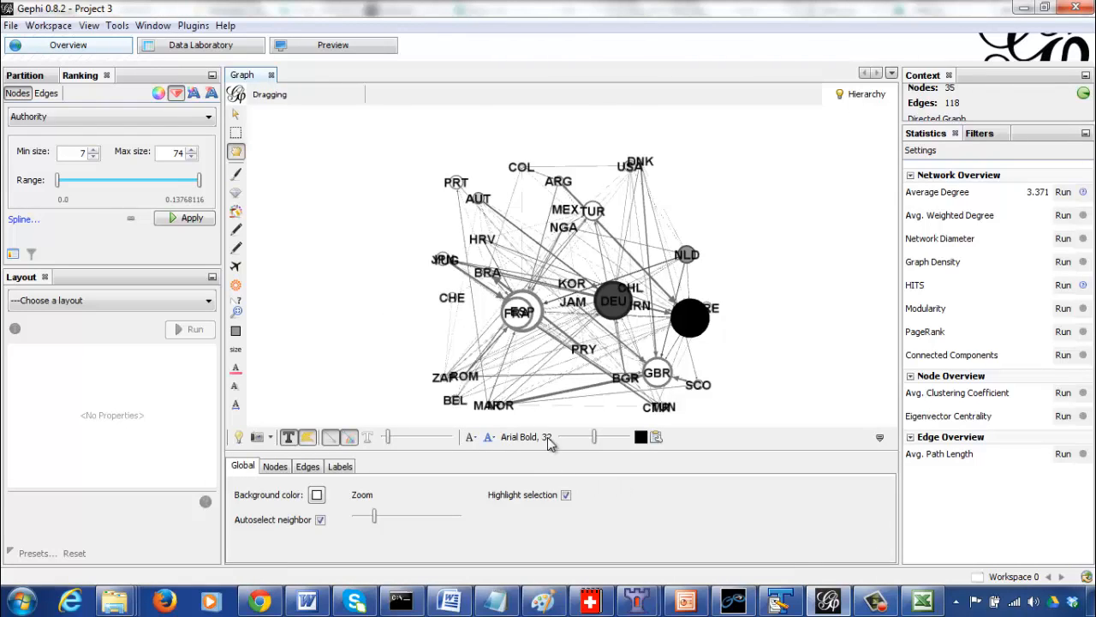
pyautogui.click(308, 466)
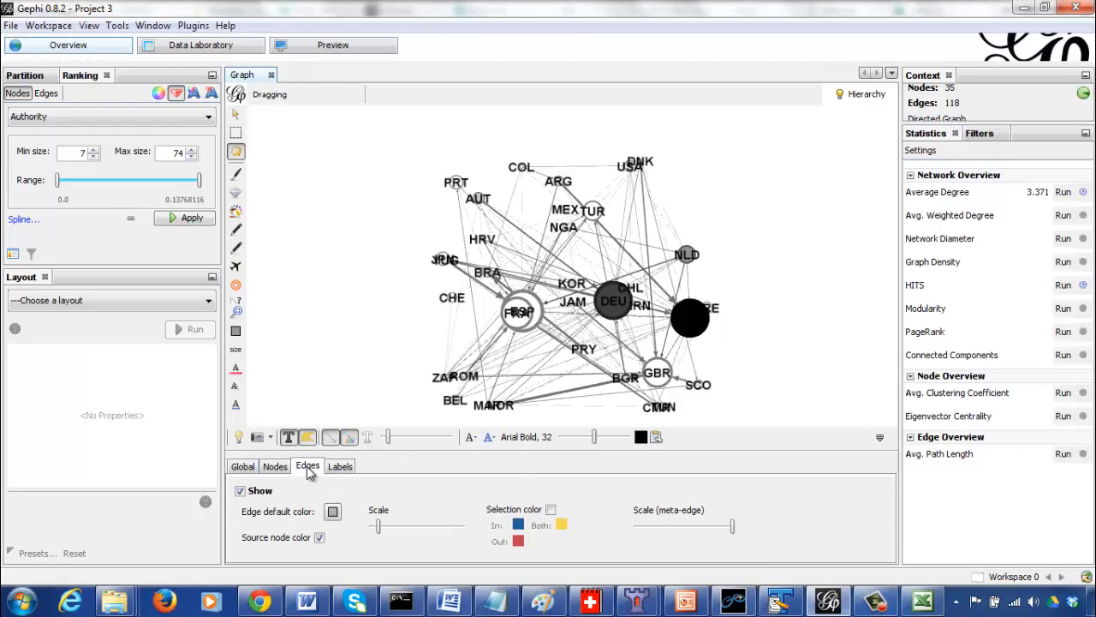
pyautogui.click(415, 529)
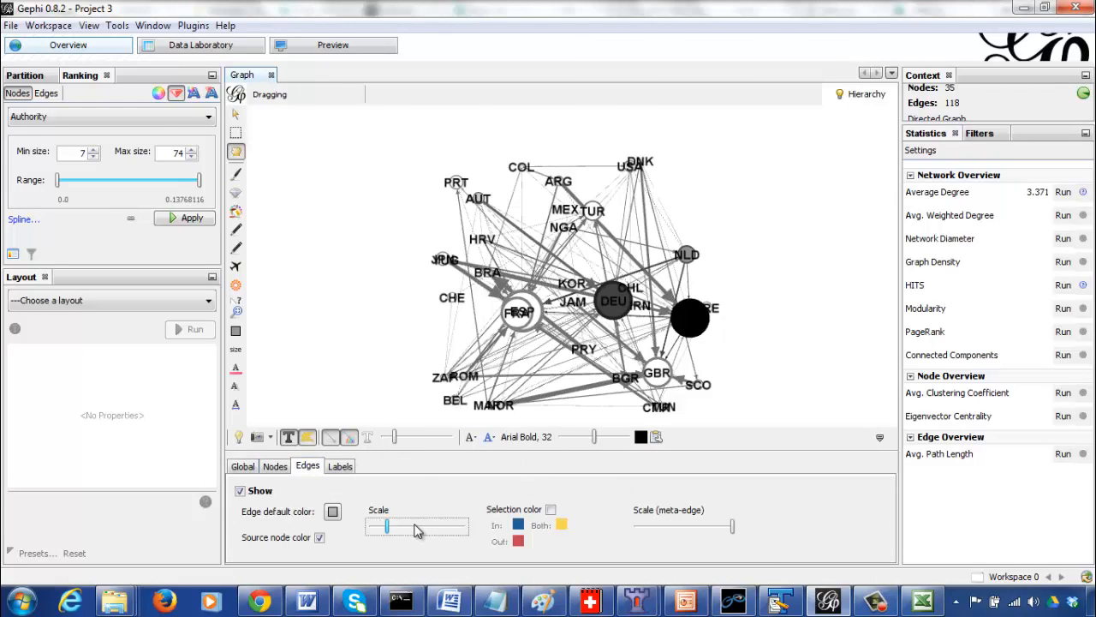
pyautogui.click(415, 529)
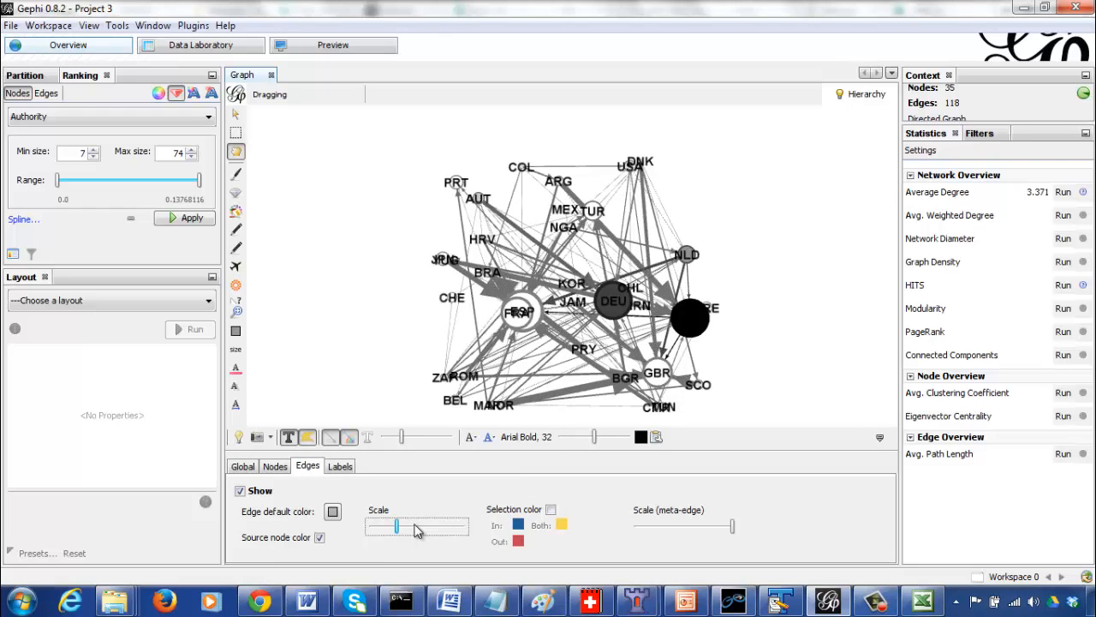
pyautogui.click(879, 437)
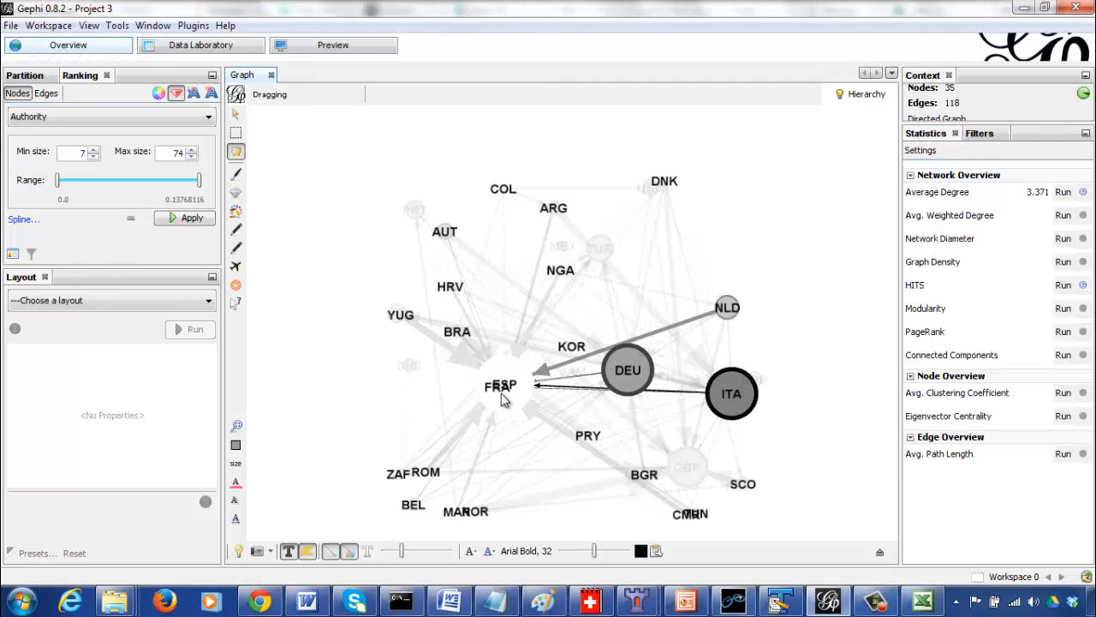
# - Rearrange the network with the Fruchterman Reingold layout at area 10000, gravity 10 and speed 1, stopping it once the nodes have spread out
pyautogui.click(54, 305)
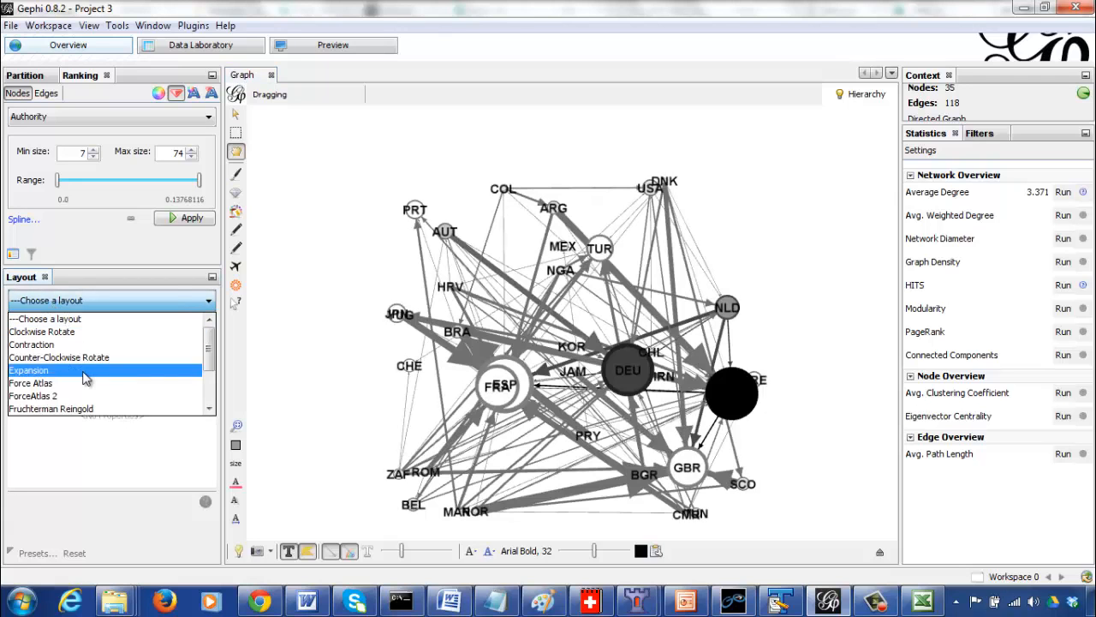
pyautogui.click(76, 409)
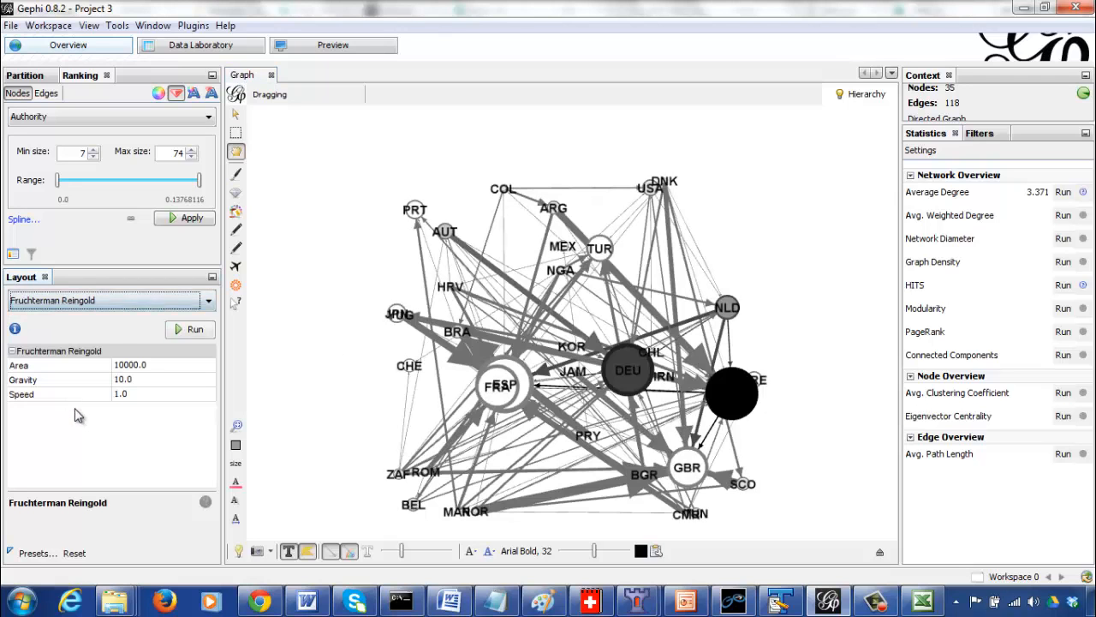
pyautogui.click(188, 331)
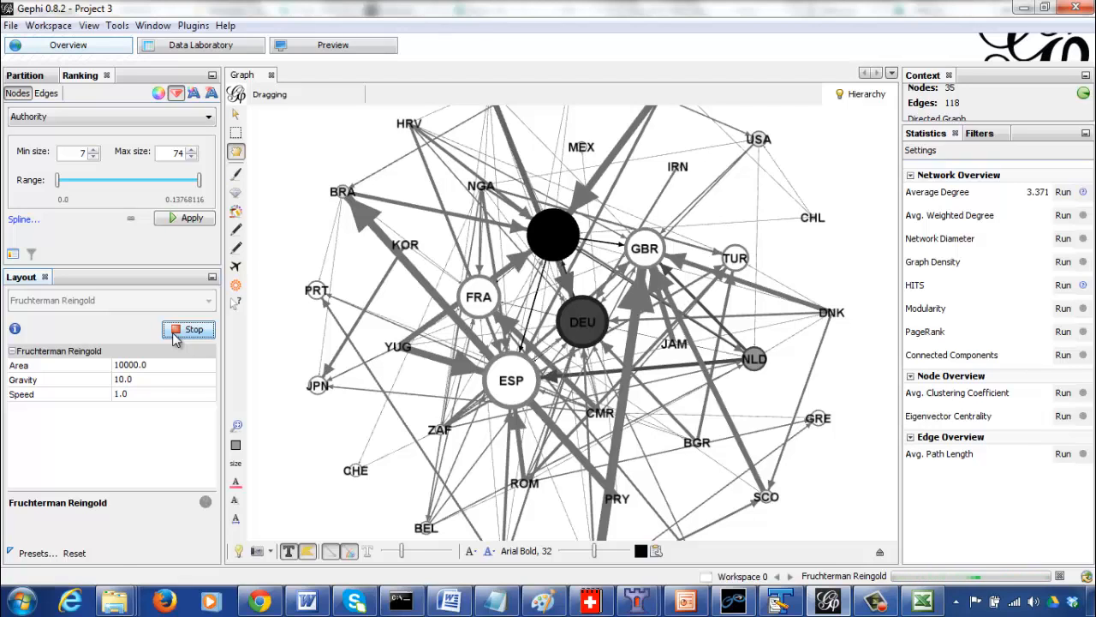
pyautogui.click(175, 336)
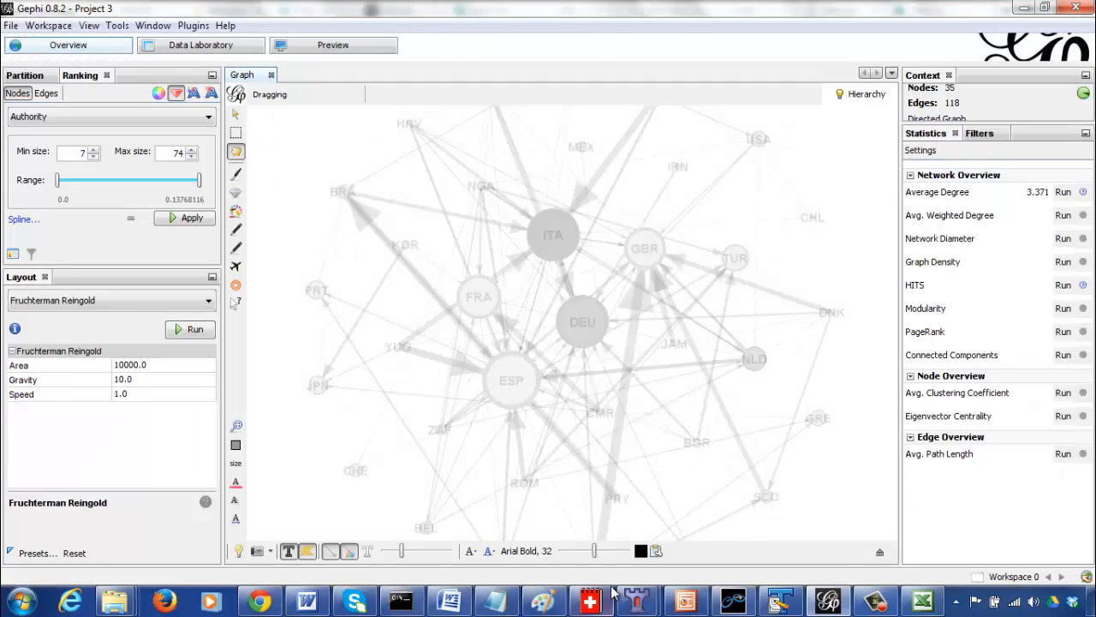
# - Increase the edge scale to about the middle of its range, and collapse the graph settings again
pyautogui.click(880, 555)
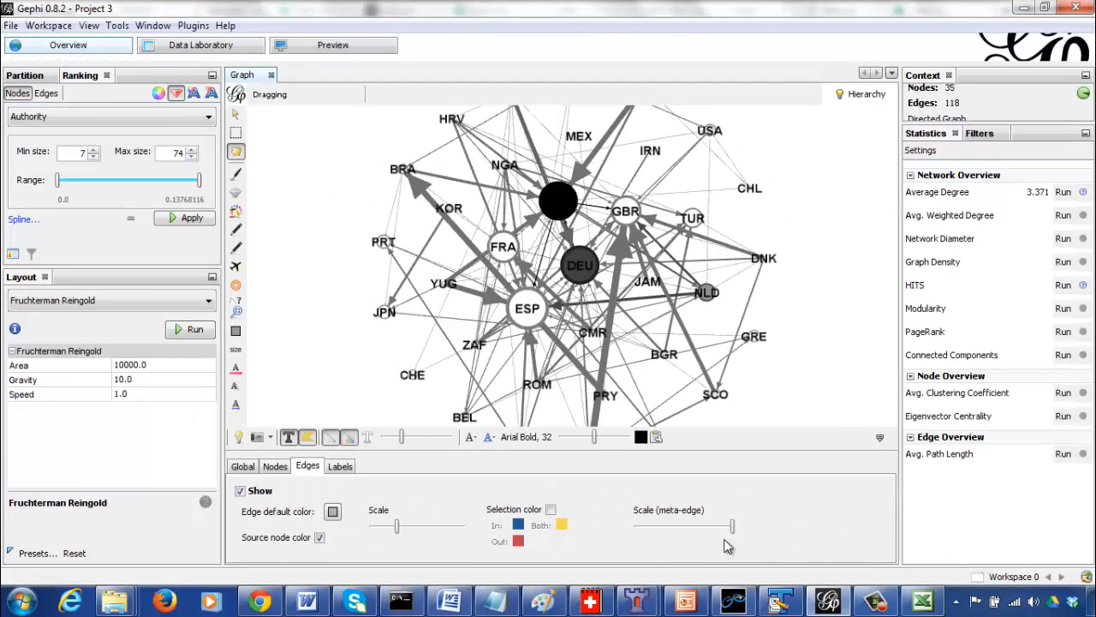
pyautogui.click(428, 527)
pyautogui.click(436, 528)
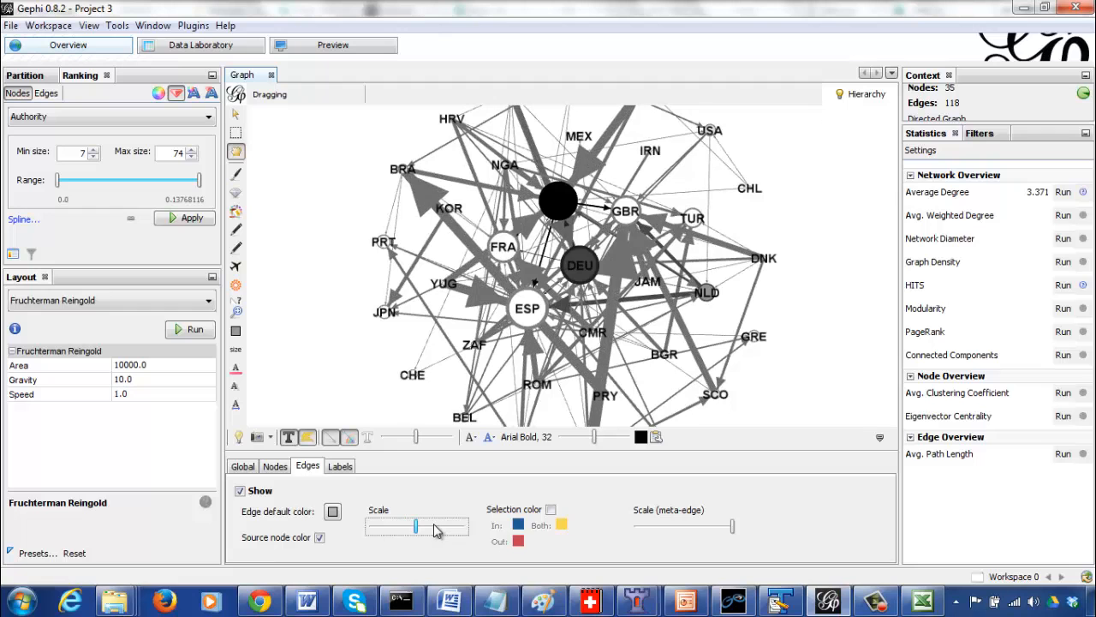
pyautogui.click(880, 437)
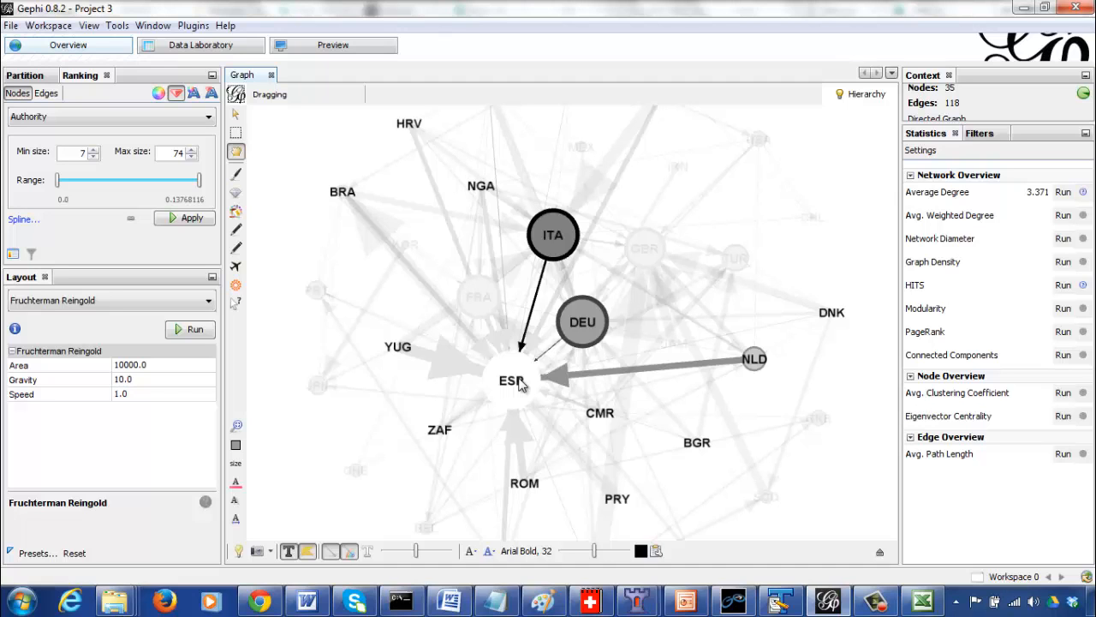
# - Color the edges by Weight using the white-to-black gradient over the 1.0 to 12.0 range
pyautogui.click(46, 93)
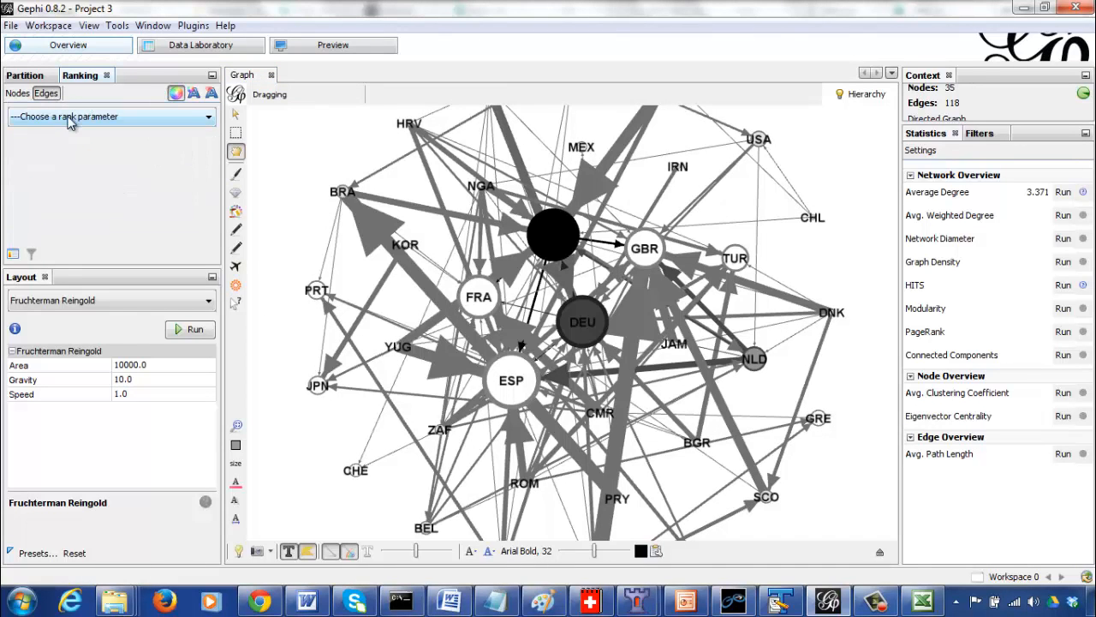
pyautogui.click(71, 118)
pyautogui.click(62, 148)
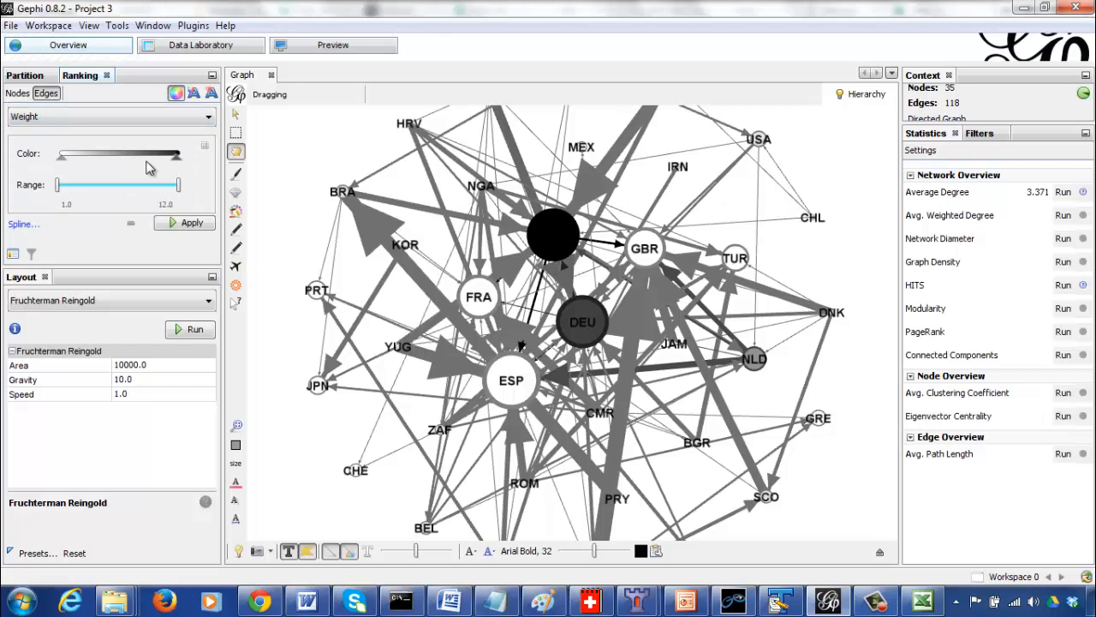
pyautogui.click(181, 225)
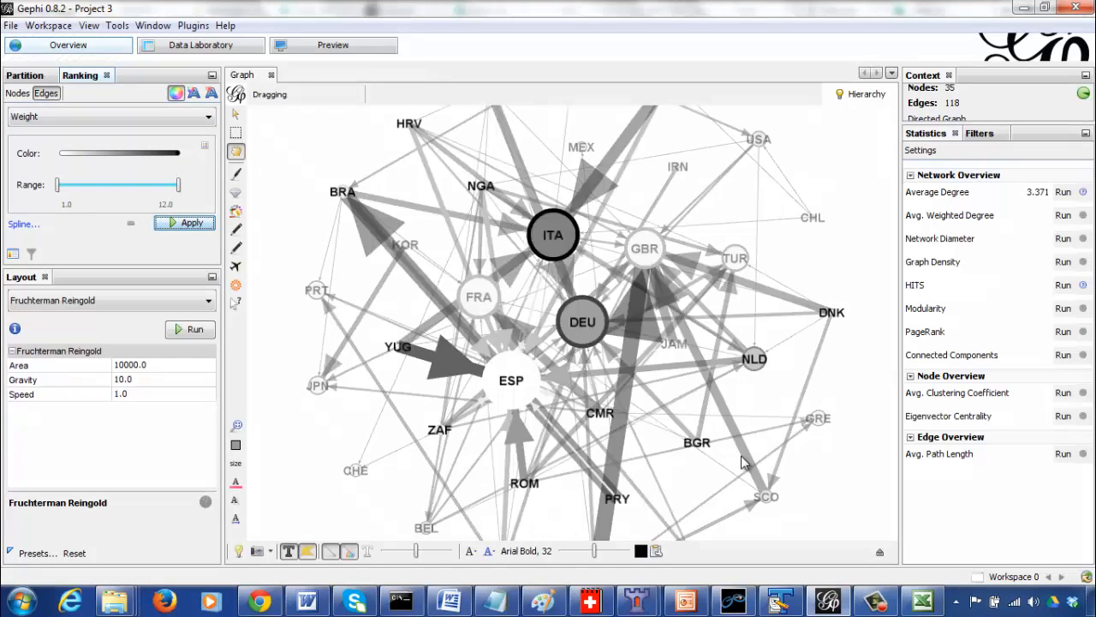
# - Reopen the graph's edge settings and clear the rank parameter chosen for the edges
pyautogui.click(882, 556)
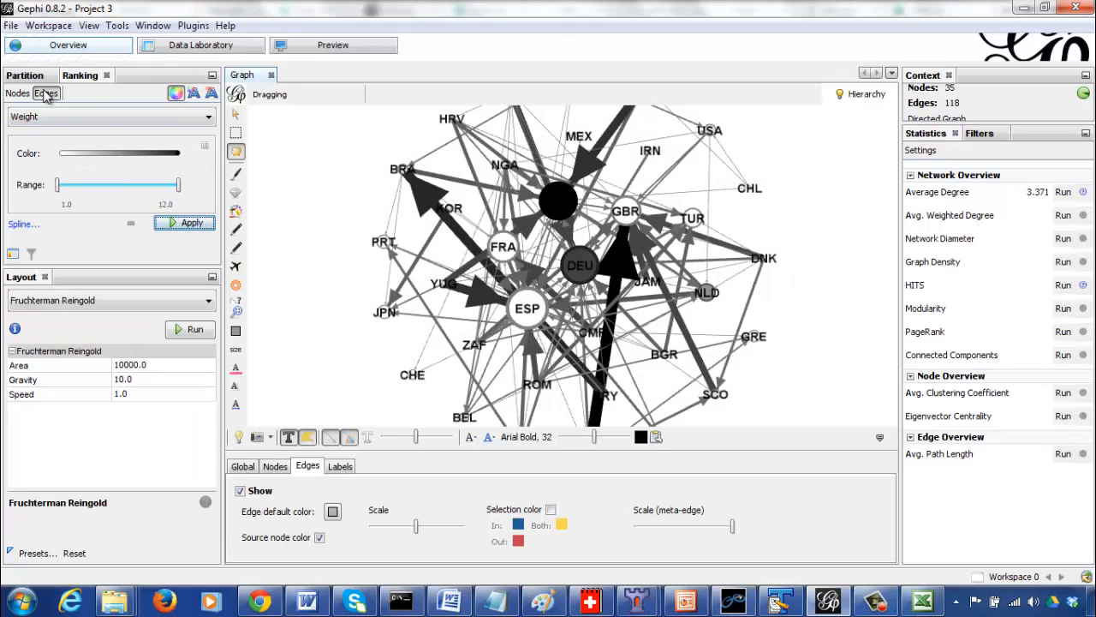
pyautogui.click(86, 117)
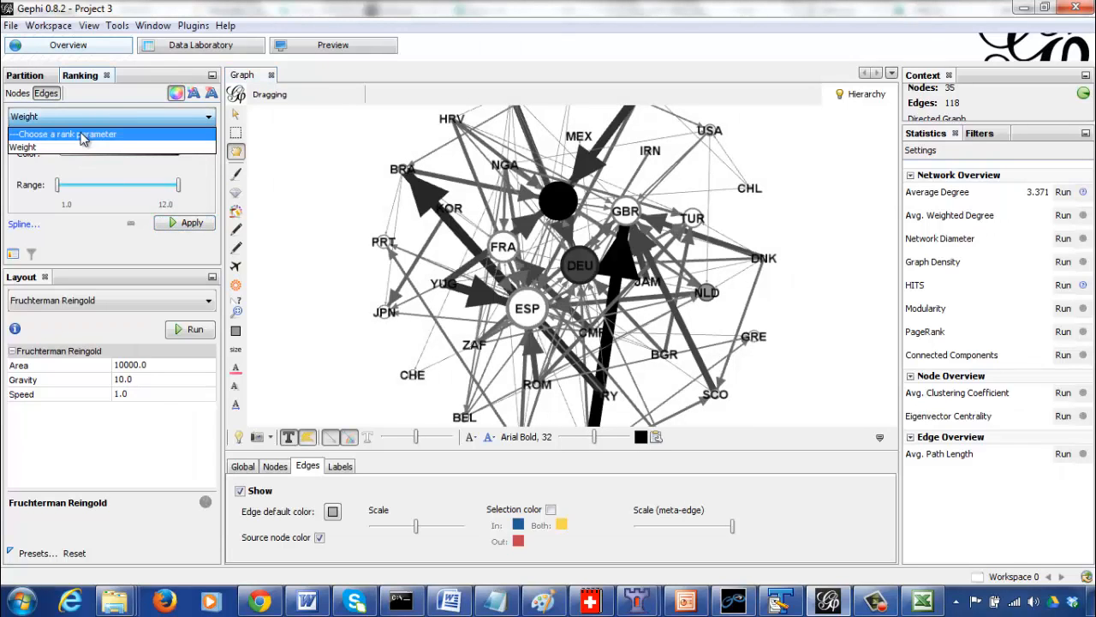
pyautogui.click(83, 135)
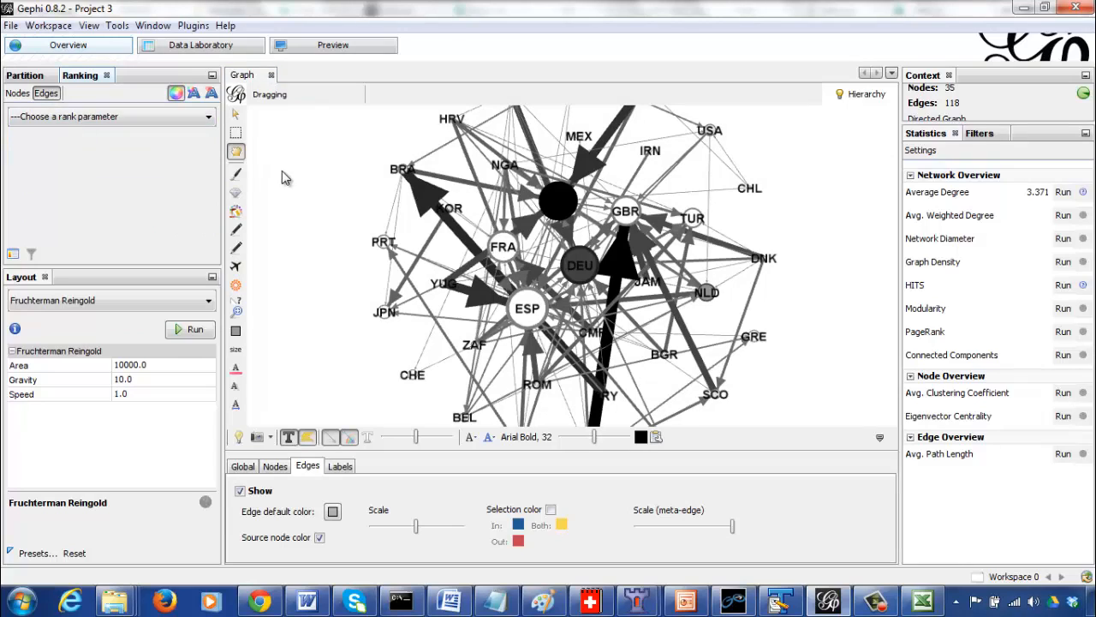
pyautogui.click(73, 116)
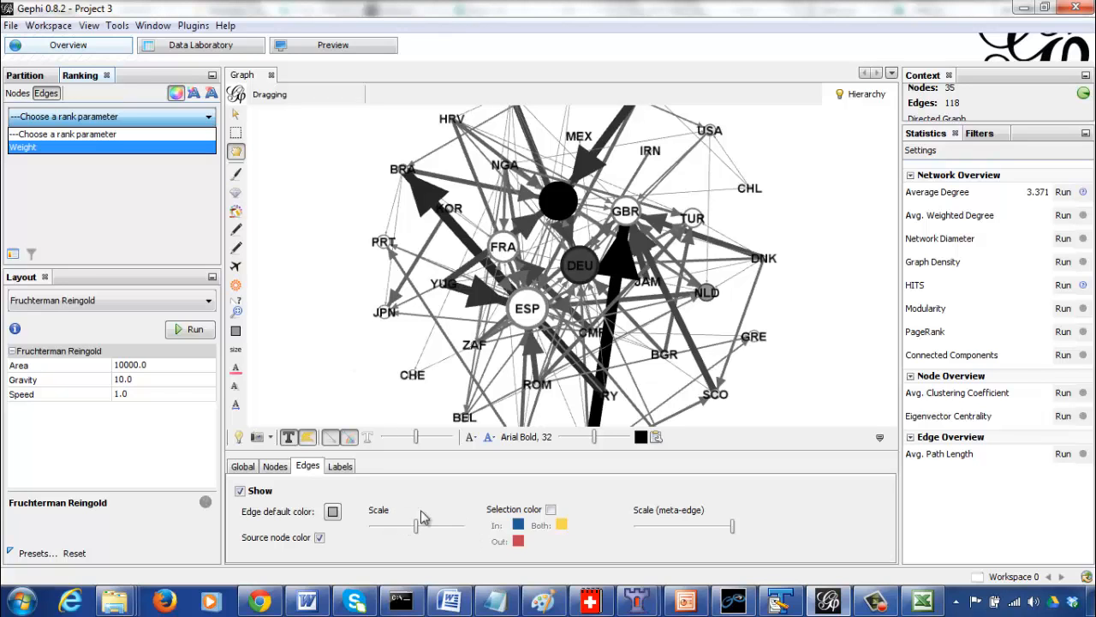
# - Darken the default edge color to near black, hex 0F0F0F
pyautogui.click(333, 512)
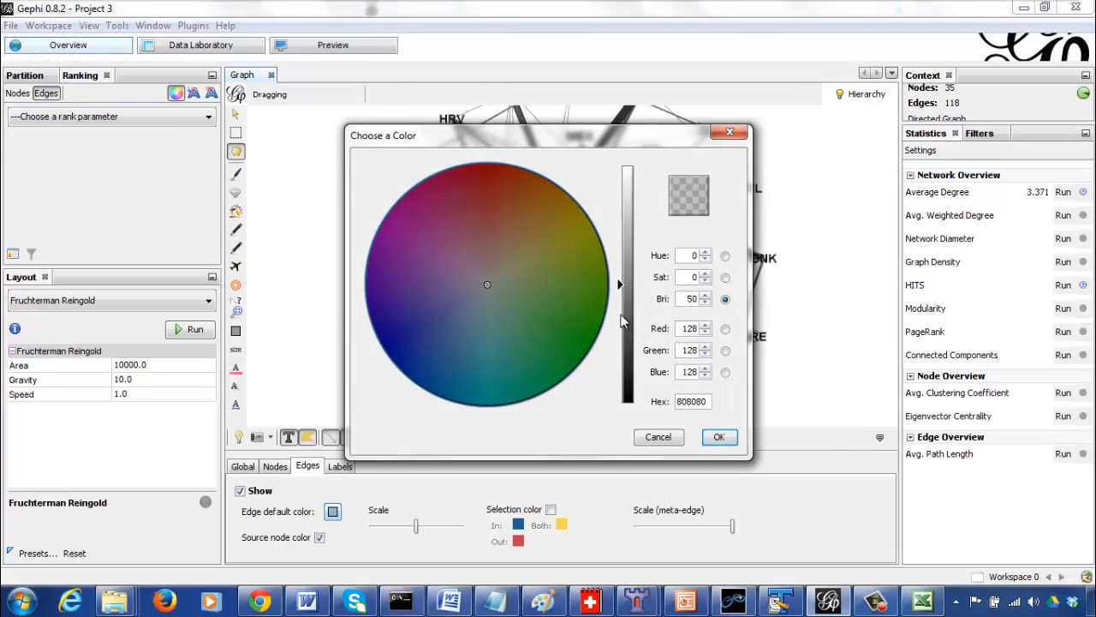
pyautogui.click(629, 390)
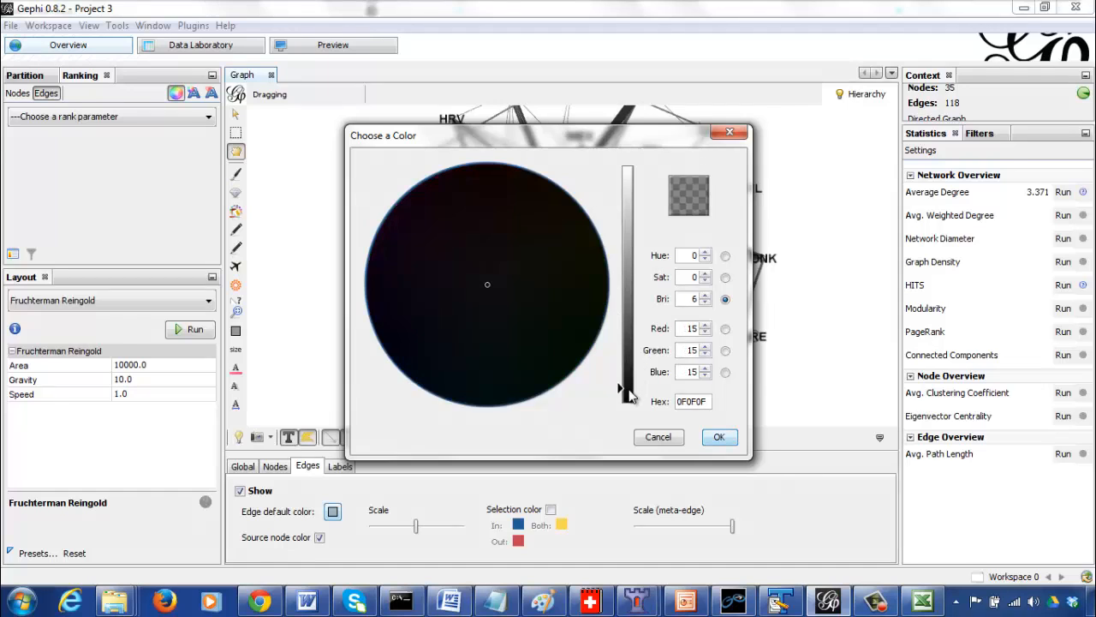
pyautogui.click(719, 437)
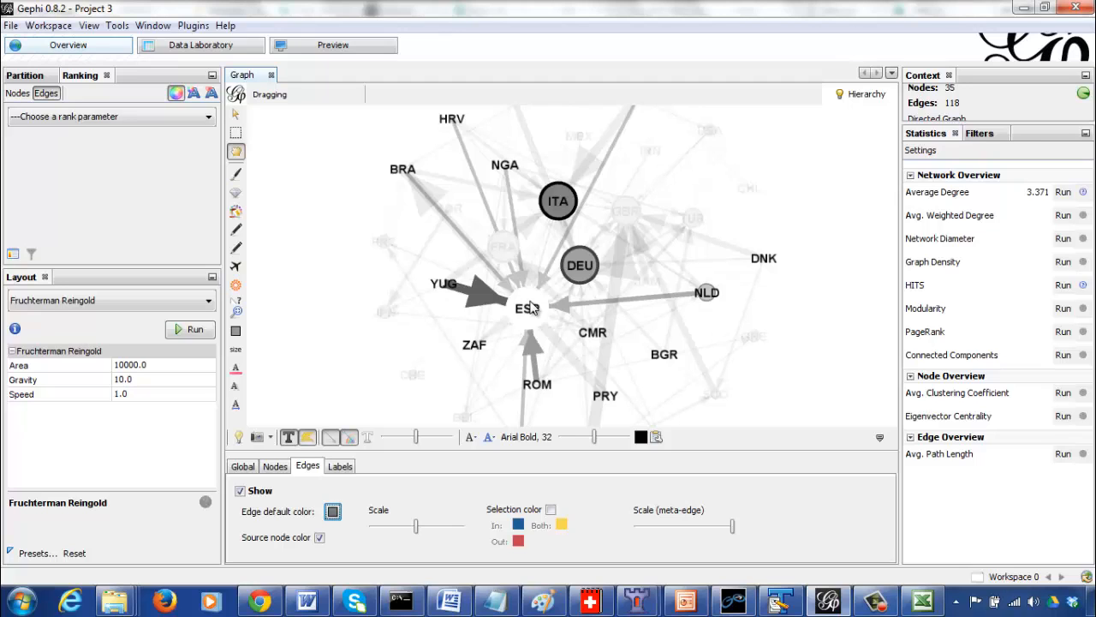
# - Try the edge selection color and examine the connections of the ESP and ITA nodes
pyautogui.click(550, 510)
pyautogui.click(551, 510)
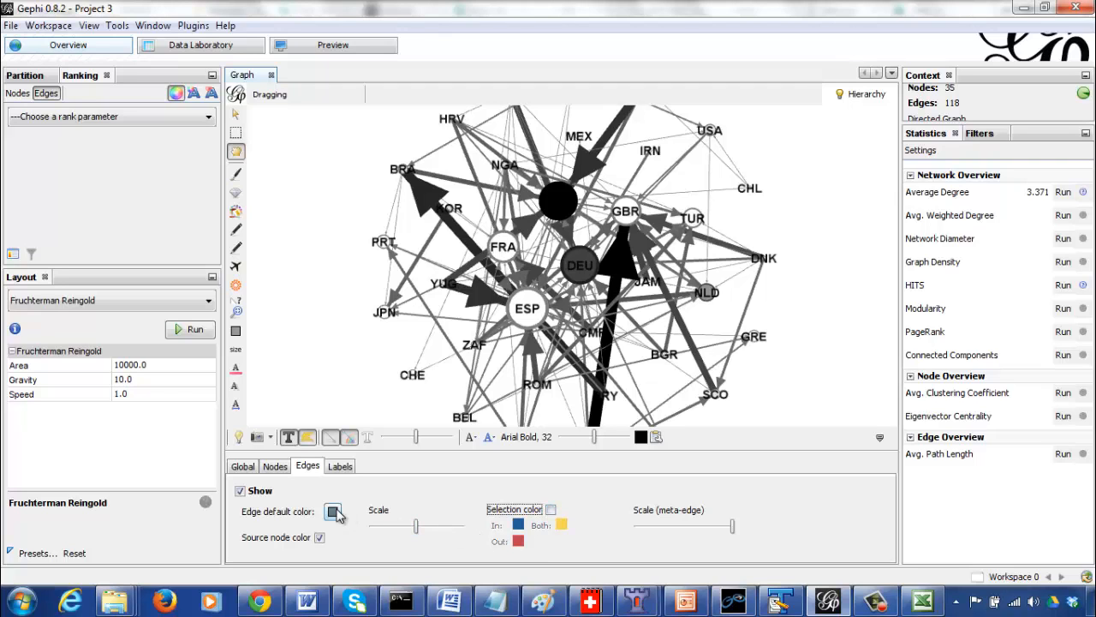
pyautogui.moveTo(531, 315)
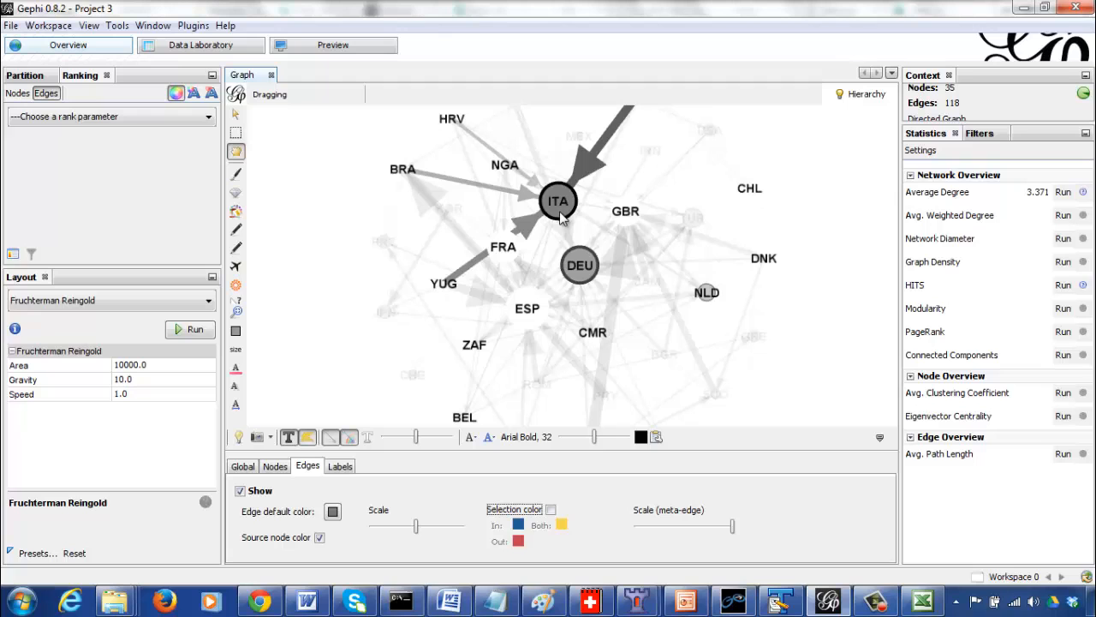
pyautogui.click(241, 313)
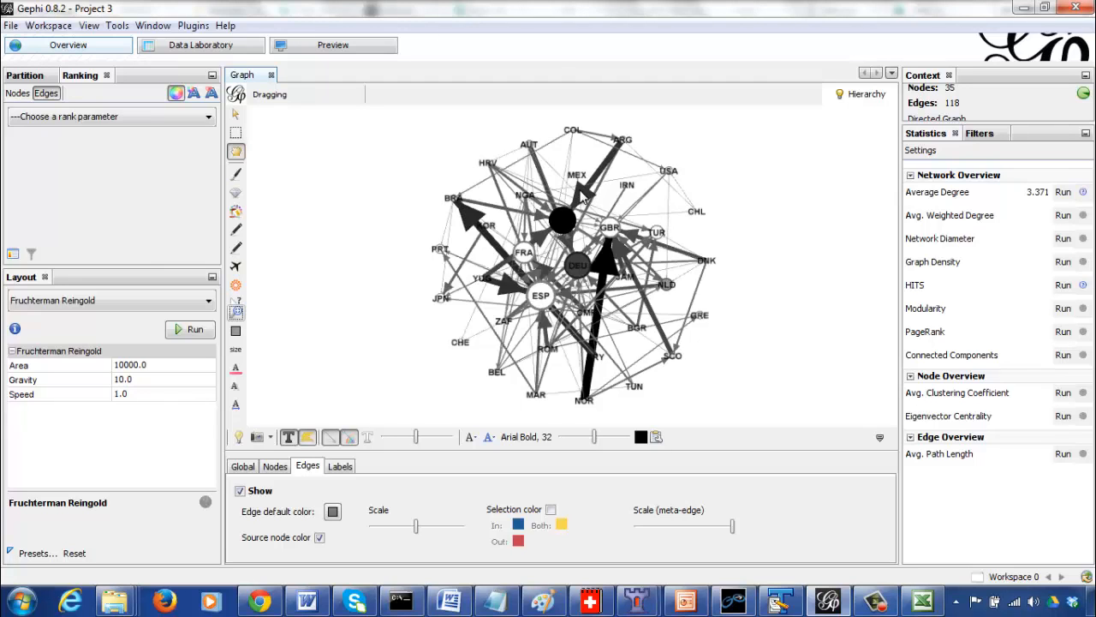
# - Refresh the preview of the rearranged network, and open the node table with the degree, authority and hub values
pyautogui.click(314, 52)
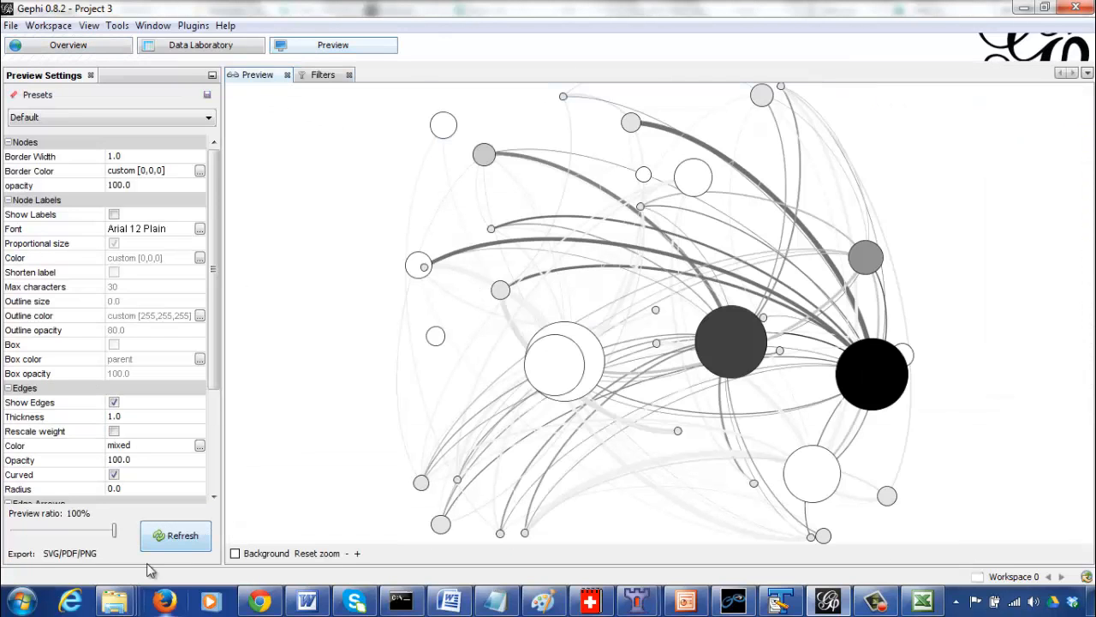
pyautogui.click(176, 536)
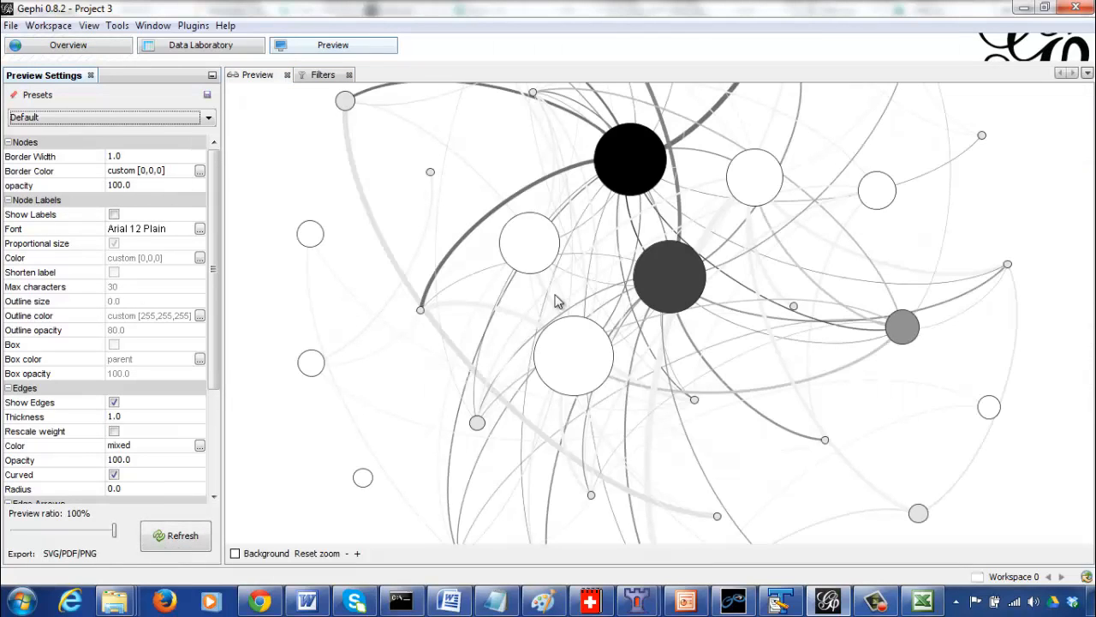
pyautogui.click(347, 553)
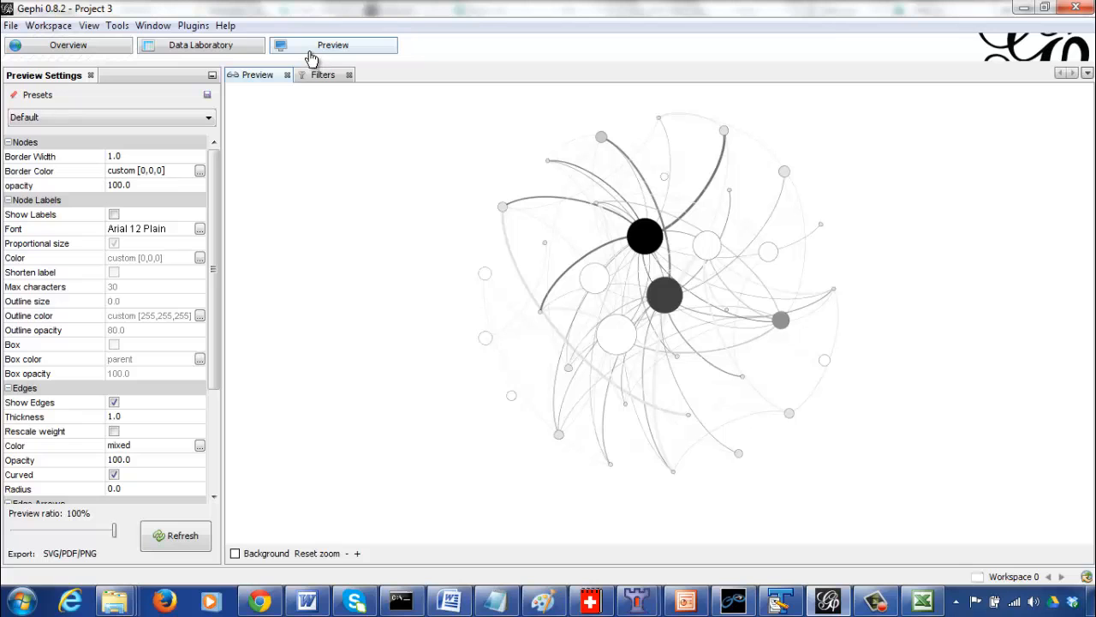
pyautogui.click(158, 46)
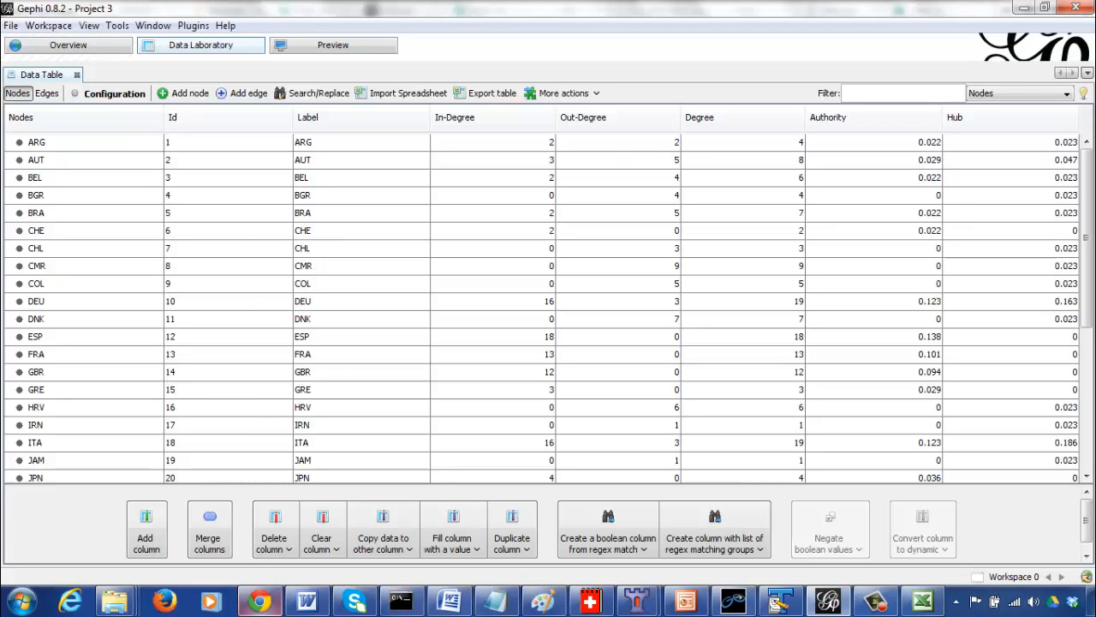
# - Switch to the Granite page in Chrome, look at its list of measures and return to the network analysis list
pyautogui.click(260, 601)
pyautogui.click(294, 387)
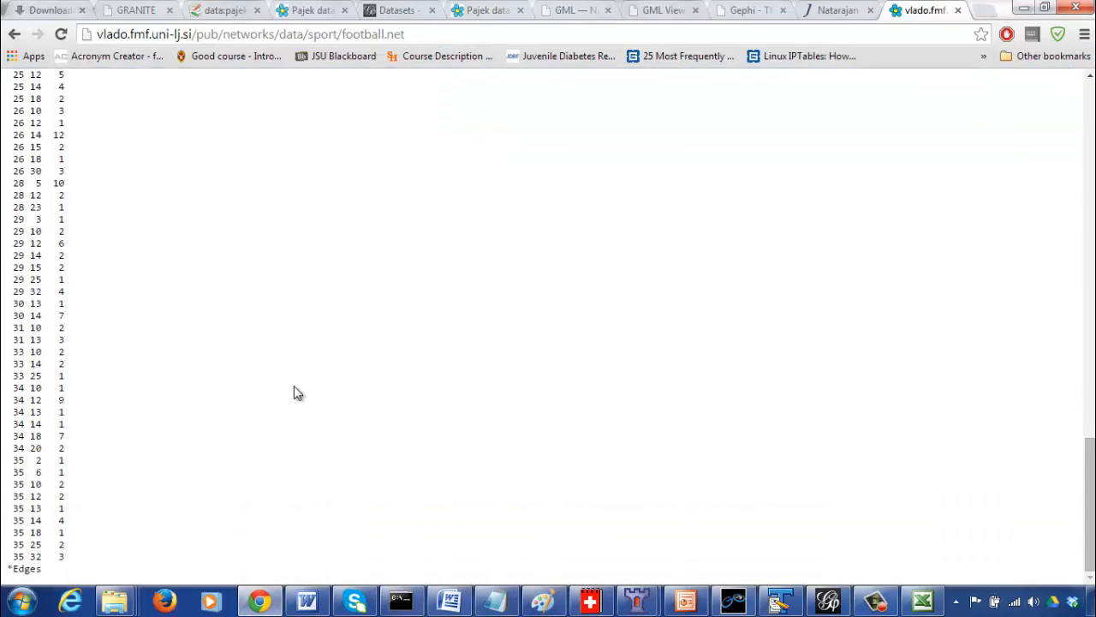
pyautogui.click(220, 12)
pyautogui.click(139, 12)
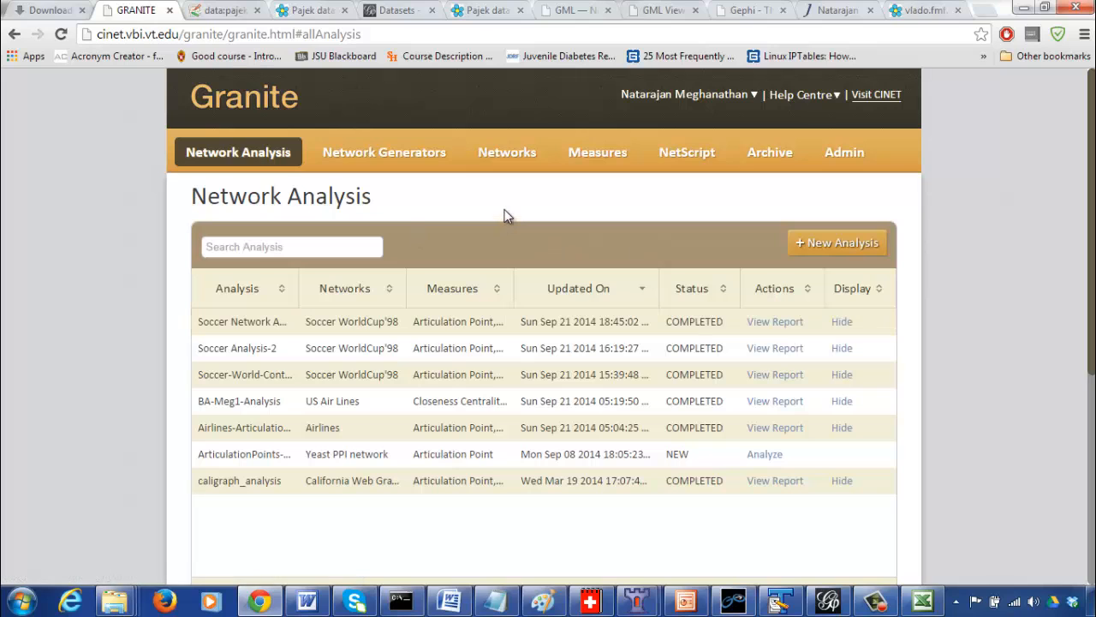
pyautogui.click(603, 150)
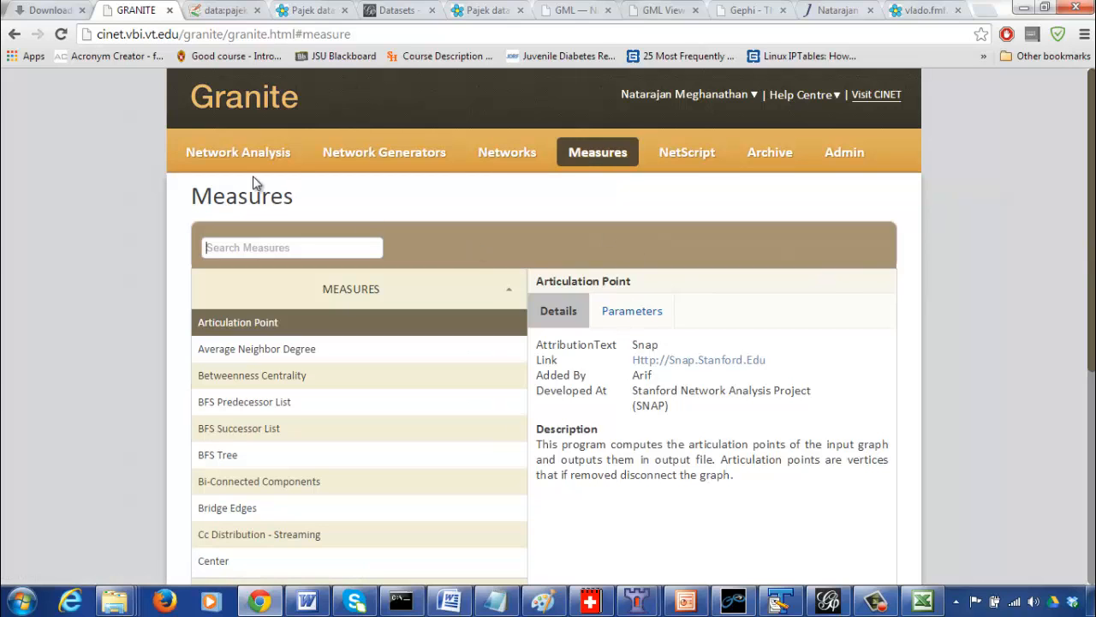
pyautogui.click(238, 152)
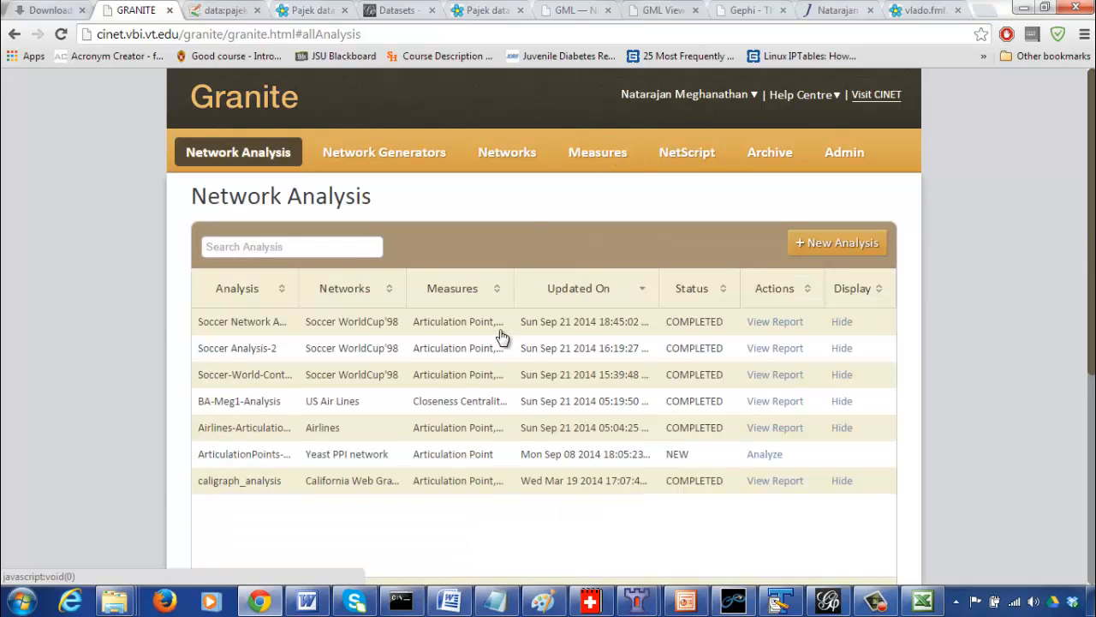
# - Create a new analysis named SoccerNet98-Betweeness and try to save it
pyautogui.click(831, 245)
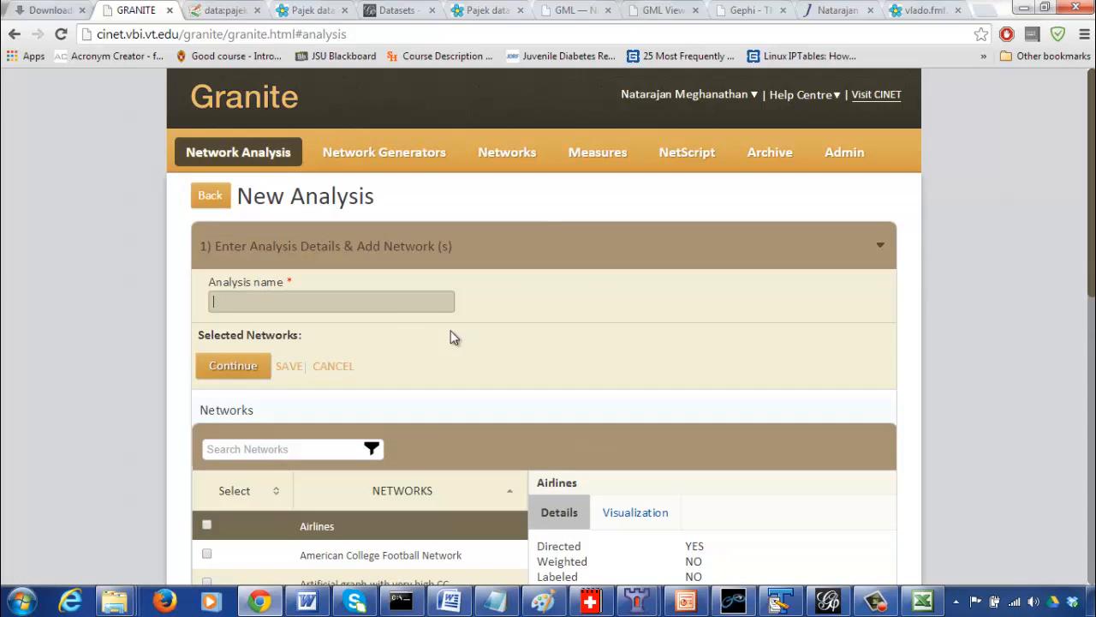
pyautogui.write('SoccerNet')
pyautogui.write('98-')
pyautogui.write('Betweene')
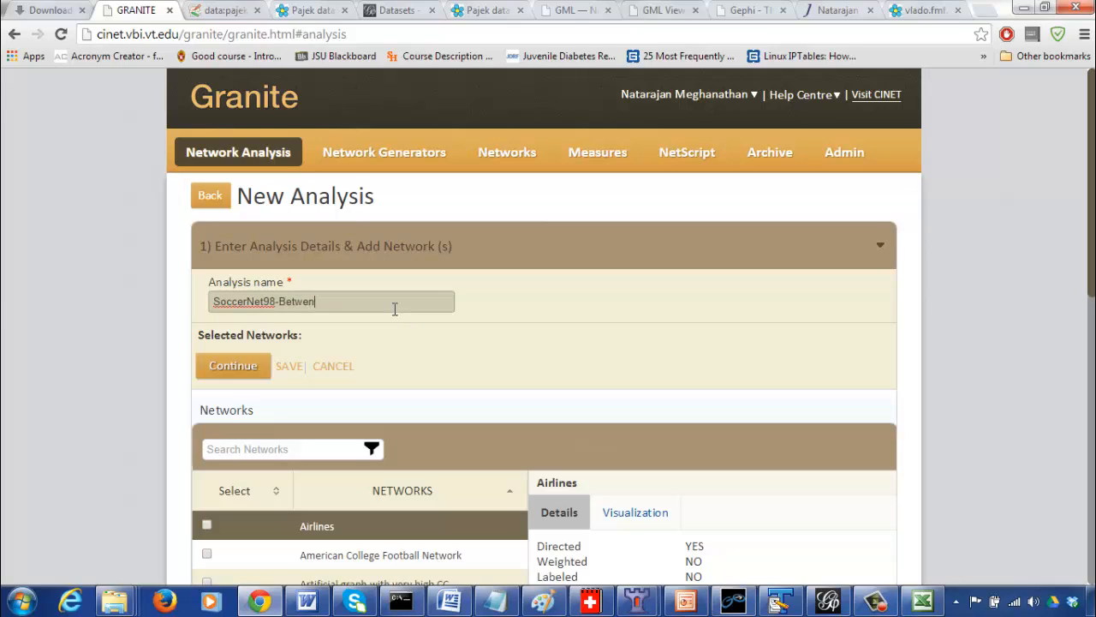
pyautogui.write('ss')
pyautogui.click(289, 365)
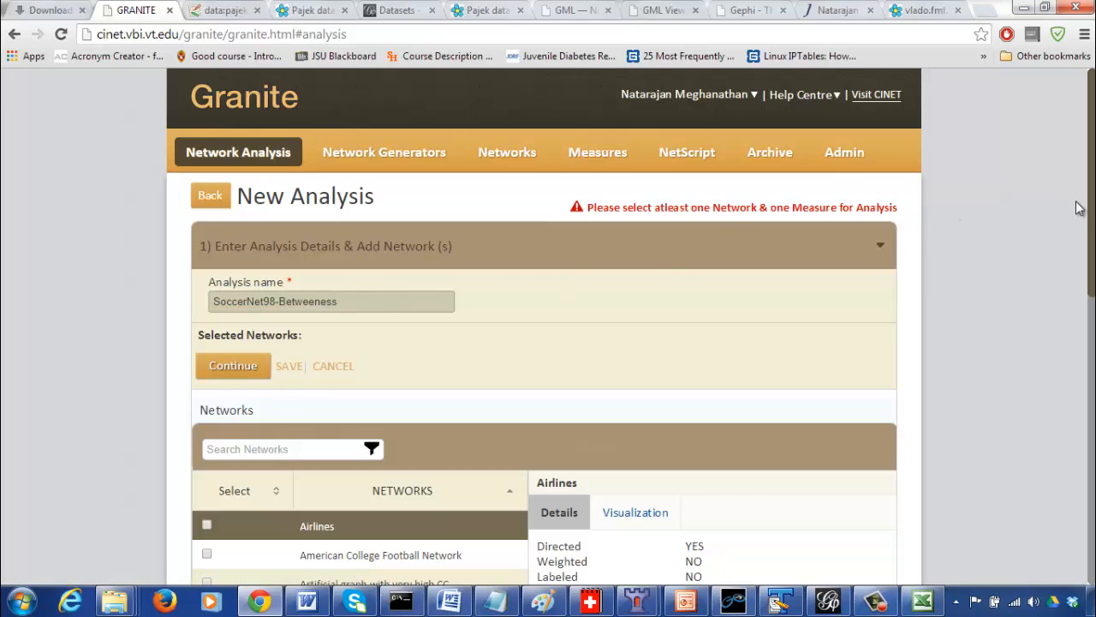
# - List all available networks and select Soccer WorldCup'98 for the analysis
pyautogui.moveTo(960, 220); pyautogui.dragTo(960, 302)
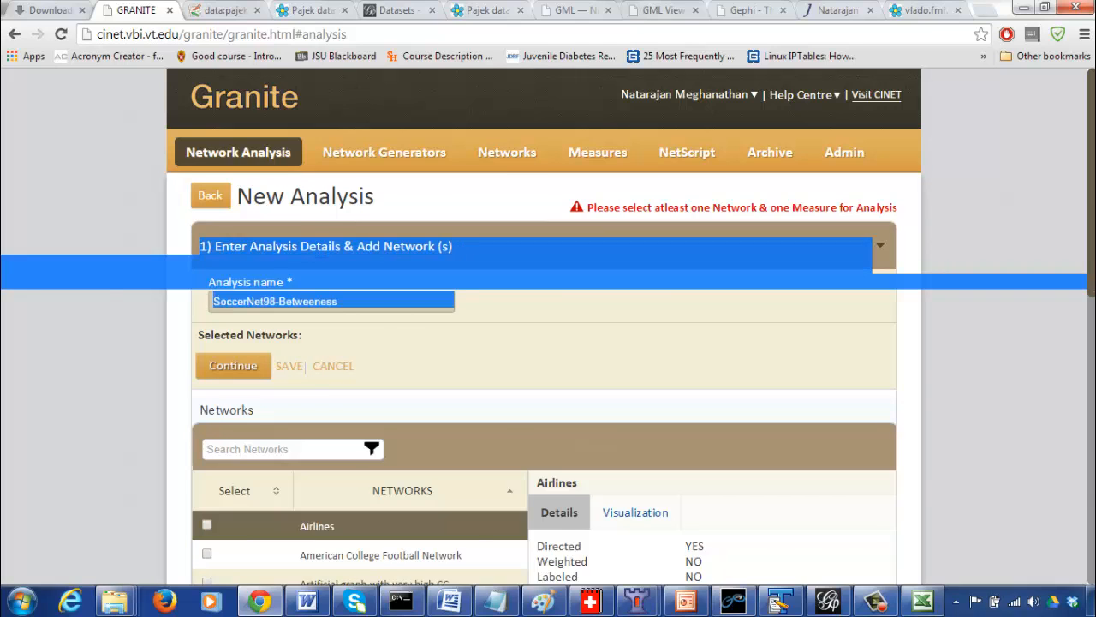
pyautogui.scroll(-5, 548, 342)
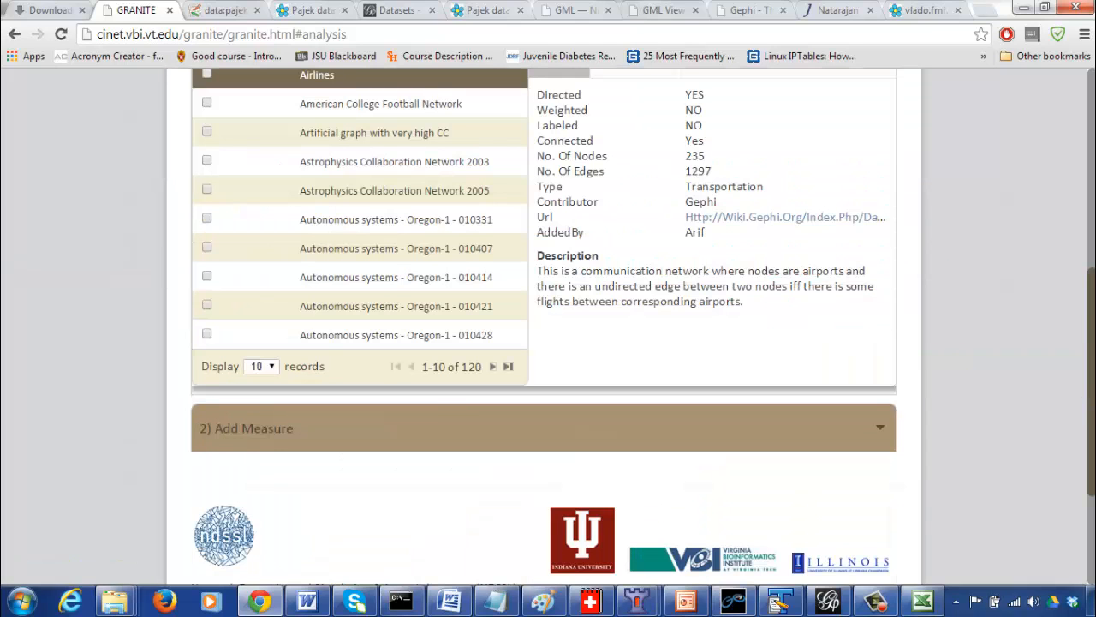
pyautogui.click(257, 366)
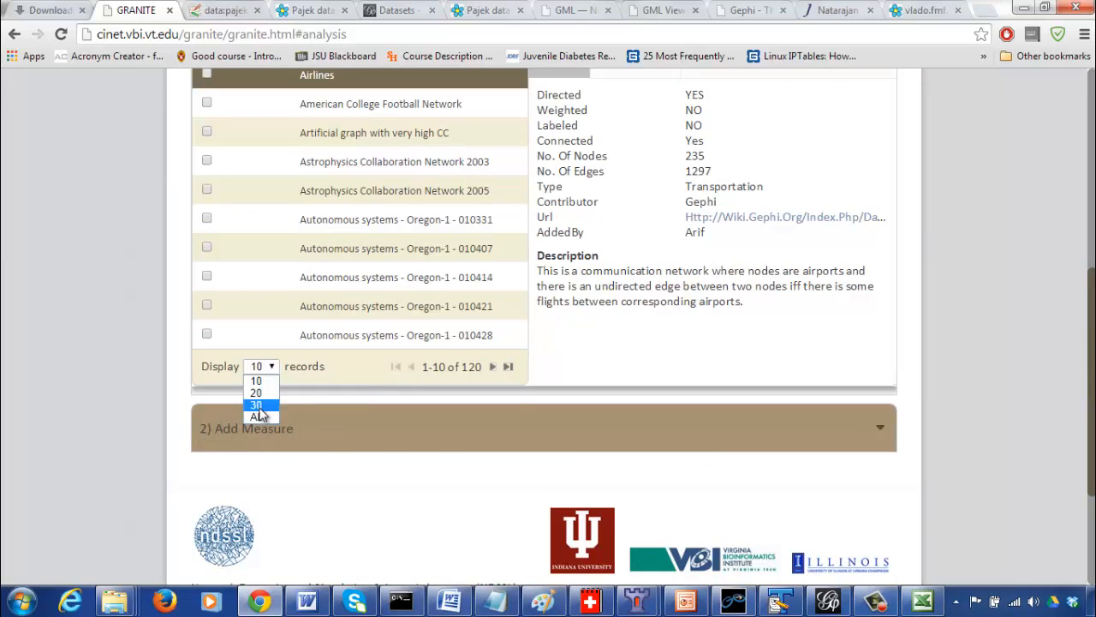
pyautogui.click(258, 405)
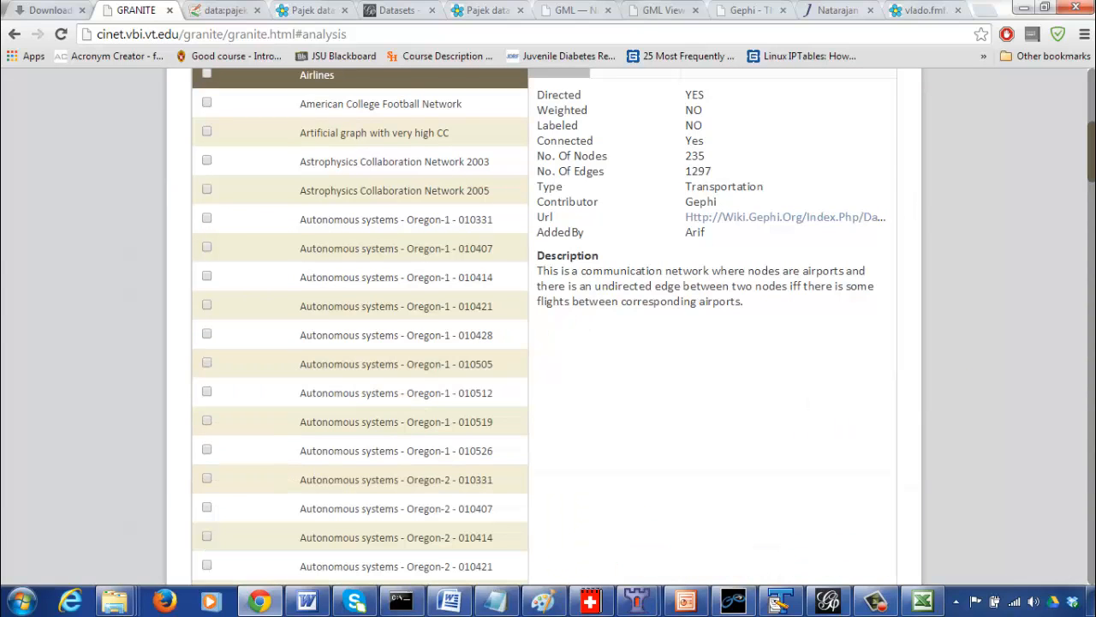
pyautogui.scroll(-20, 548, 343)
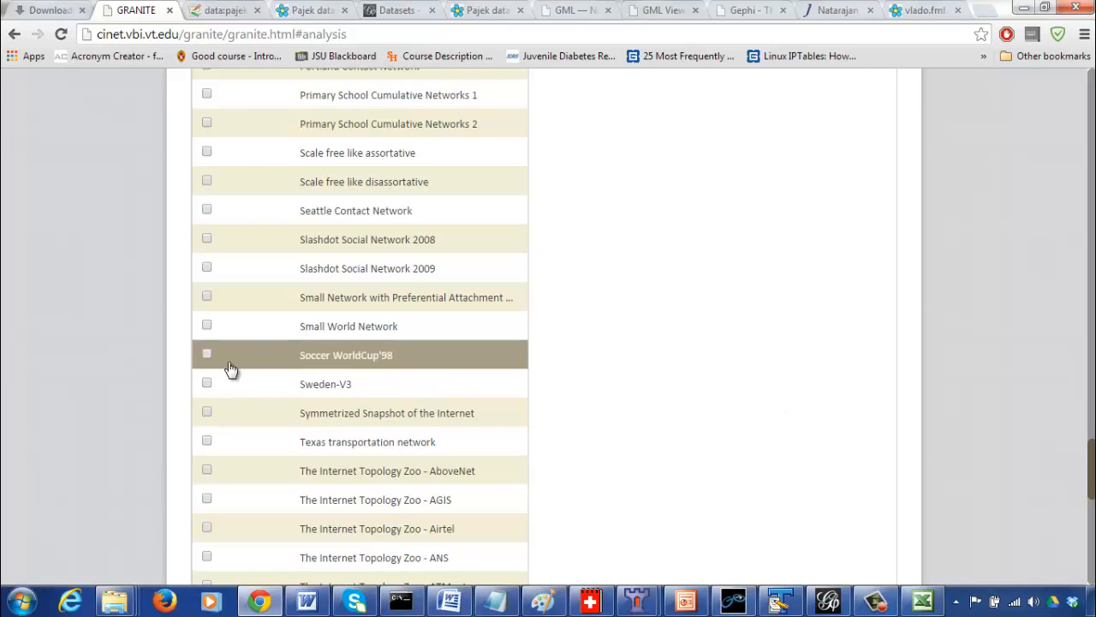
pyautogui.click(208, 354)
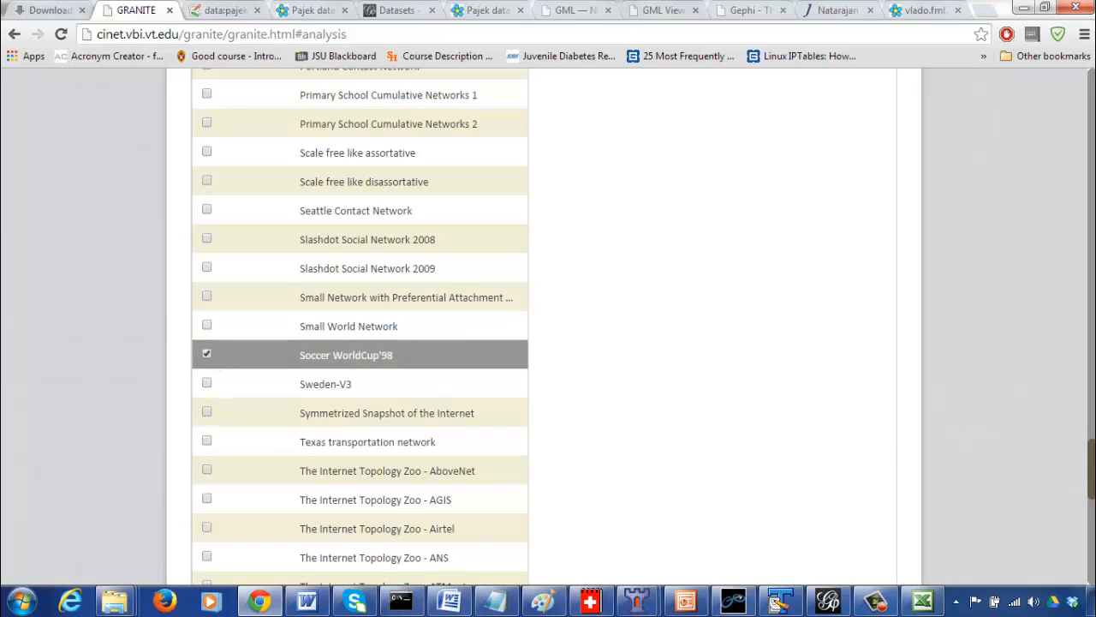
# - Open the Add Measure section of the analysis and select Betweenness Centrality
pyautogui.scroll(-5, 548, 342)
pyautogui.click(875, 485)
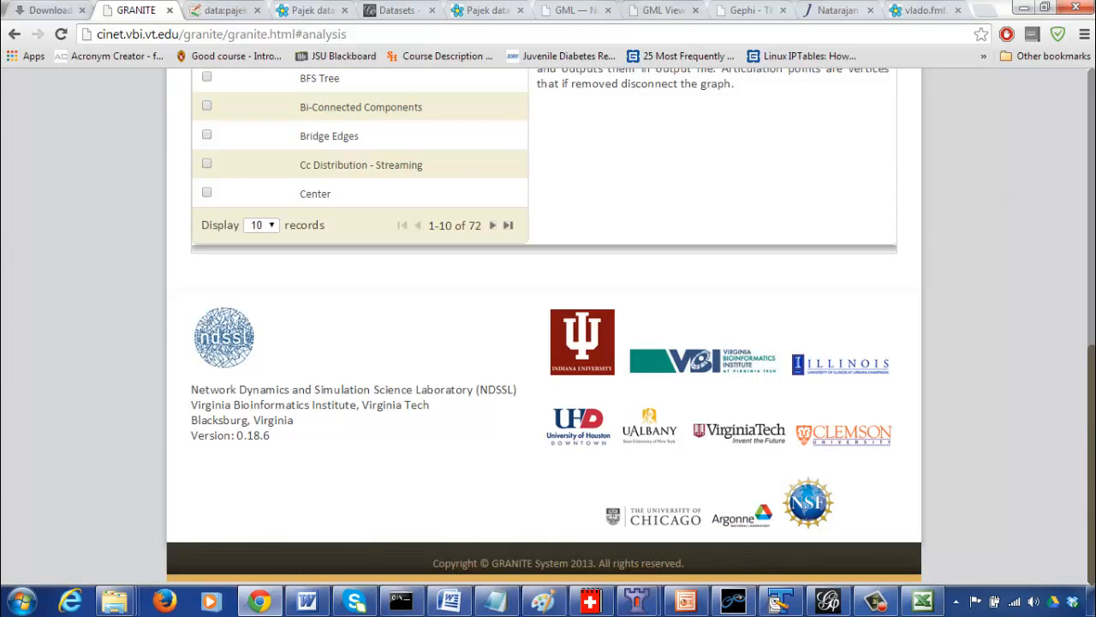
pyautogui.scroll(4, 267, 338)
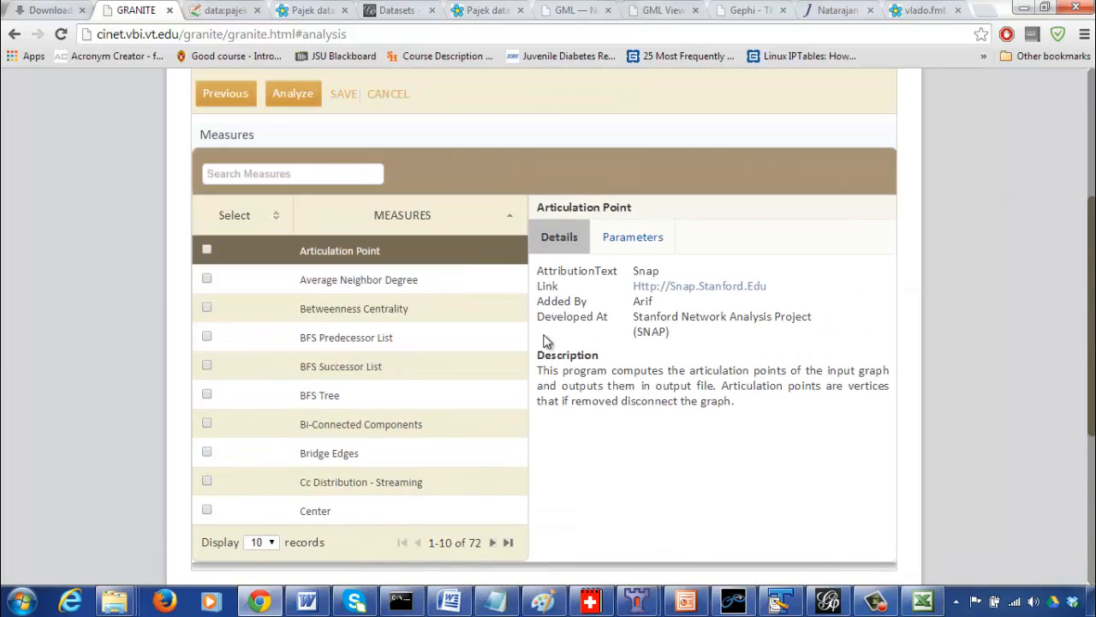
pyautogui.click(209, 307)
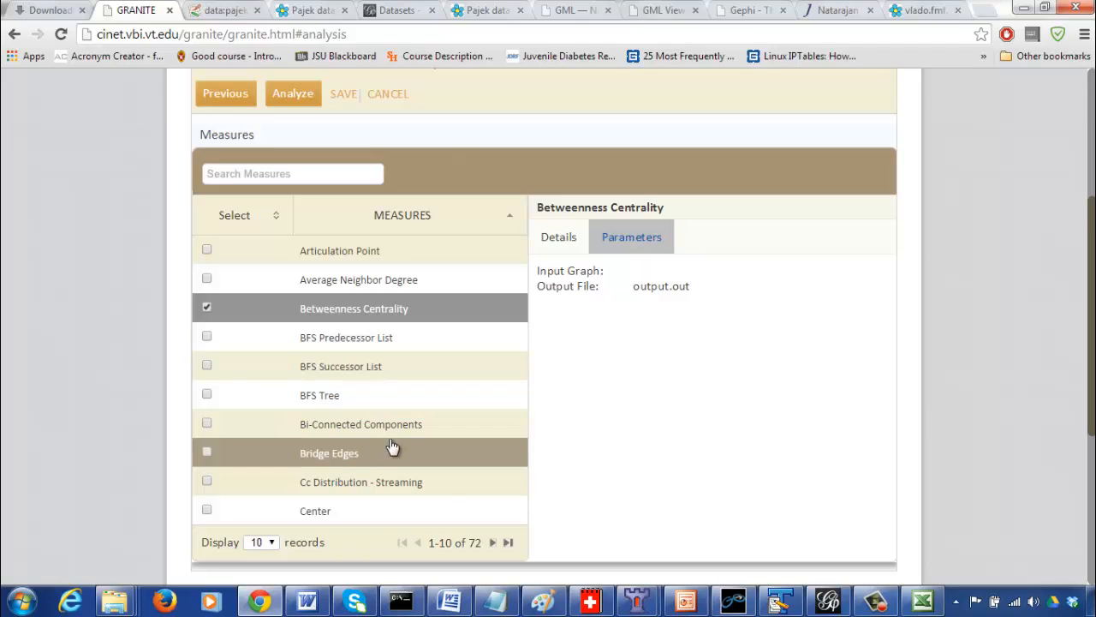
# - Display all measures, look through the complete list and return to the selected measures
pyautogui.click(271, 543)
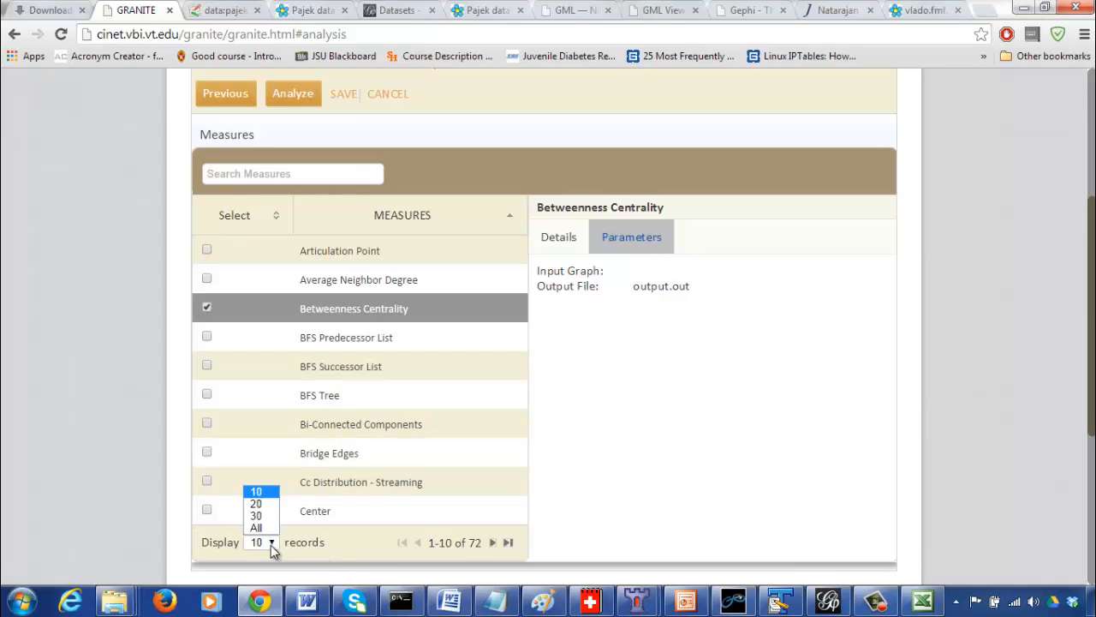
pyautogui.click(258, 526)
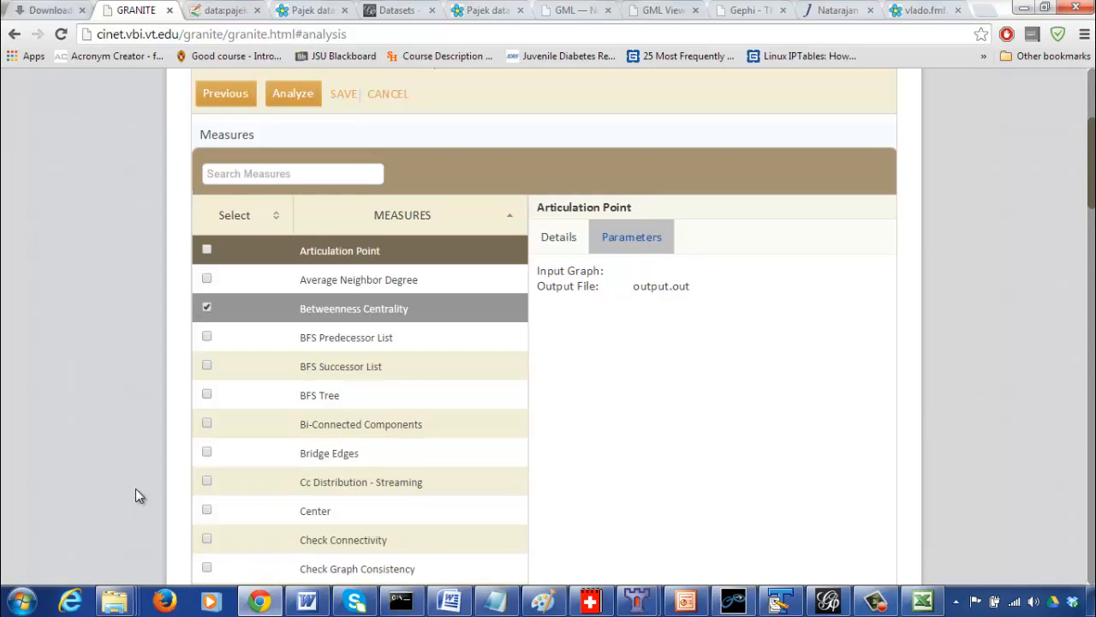
pyautogui.scroll(-3, 135, 488)
pyautogui.scroll(-1, 135, 488)
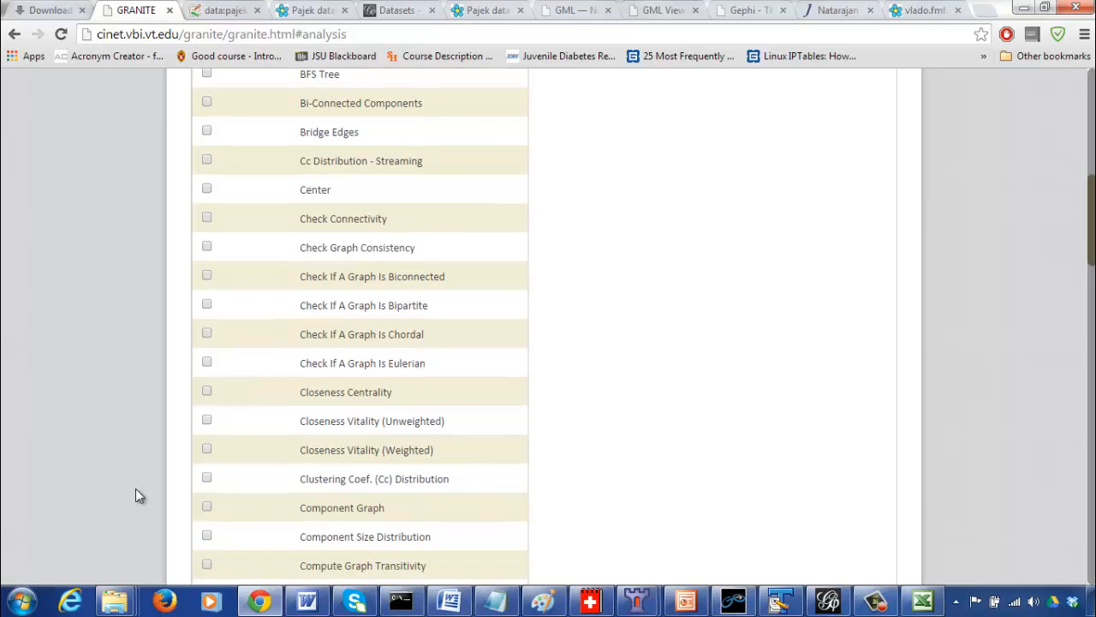
pyautogui.scroll(-1, 135, 495)
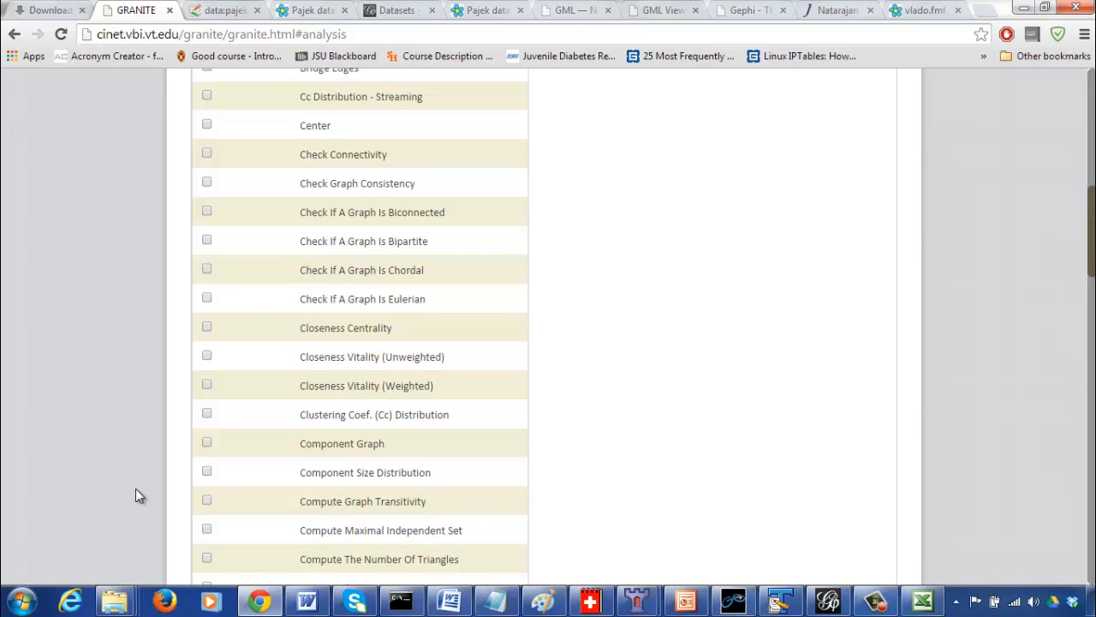
pyautogui.scroll(-3, 135, 490)
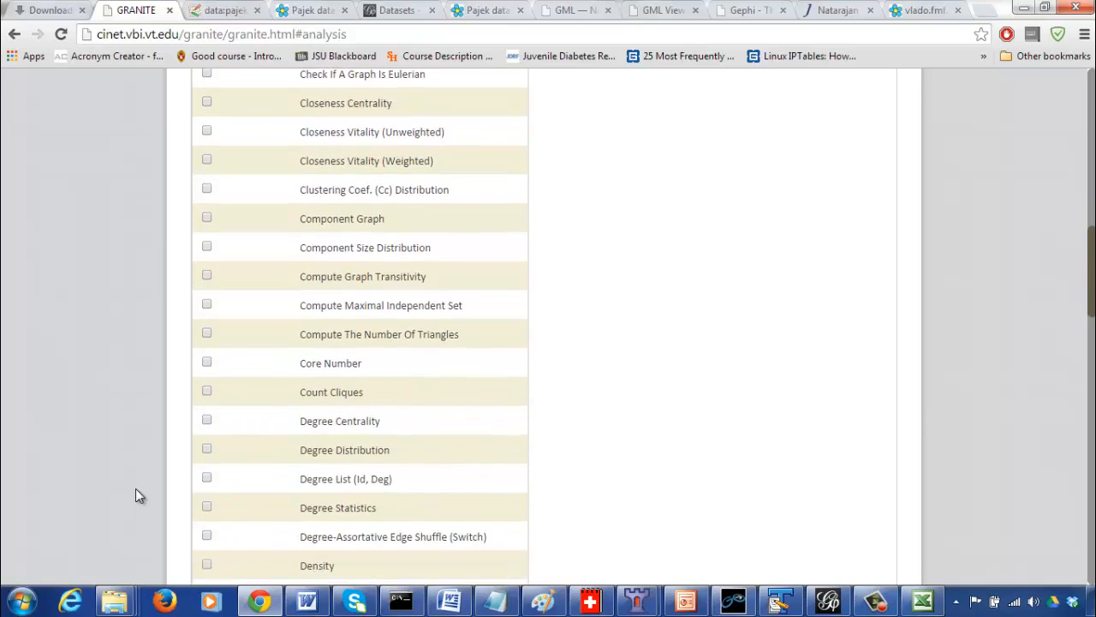
pyautogui.scroll(-3, 136, 490)
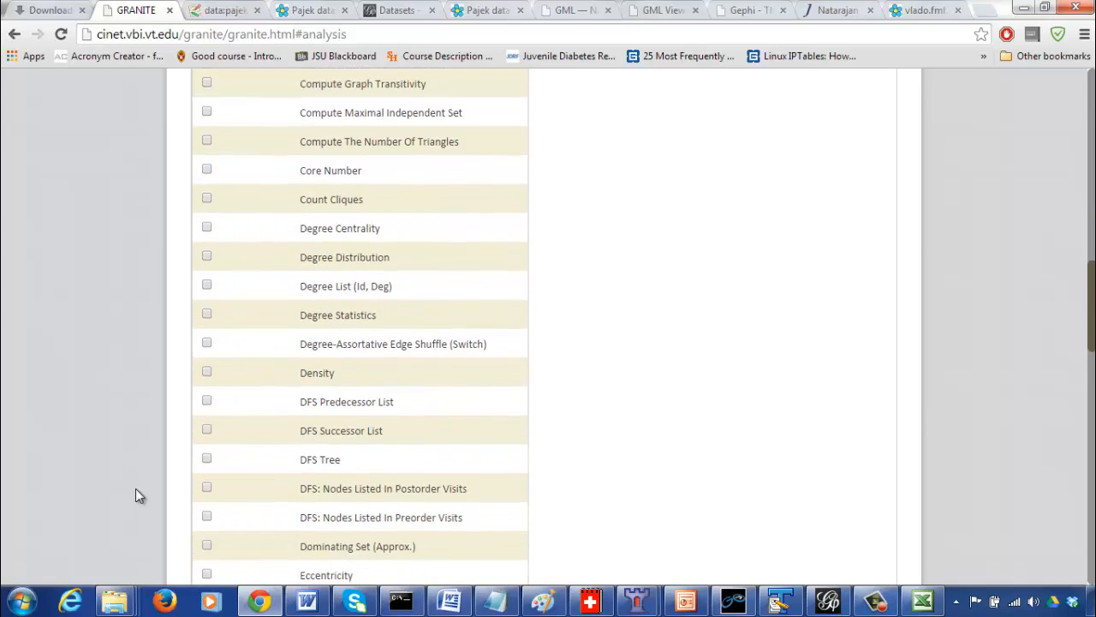
pyautogui.scroll(-3, 136, 495)
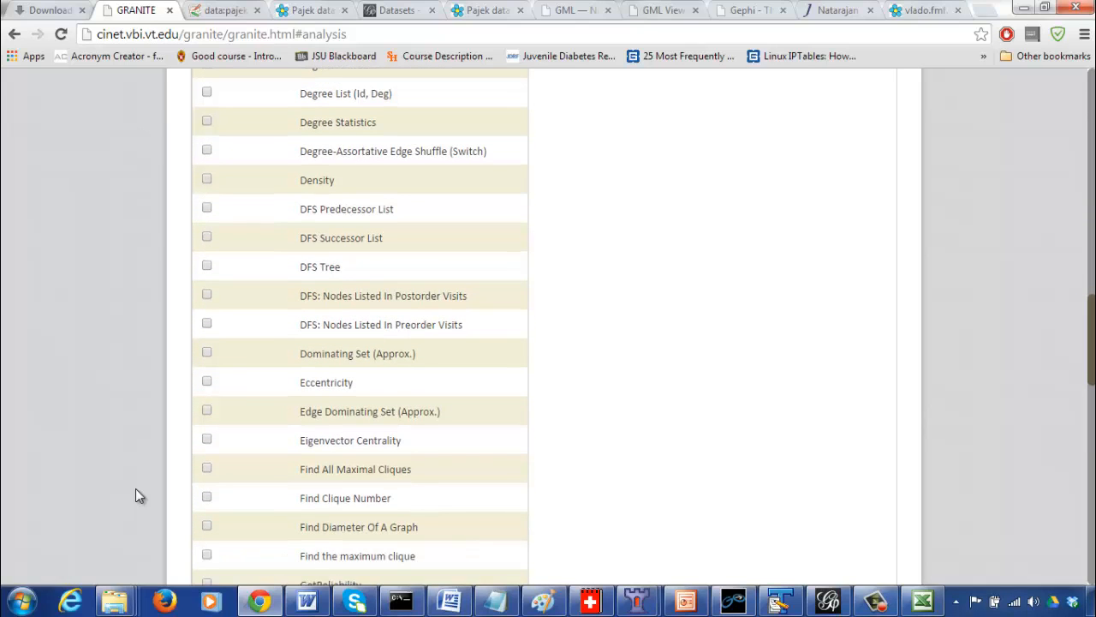
pyautogui.scroll(-3, 135, 495)
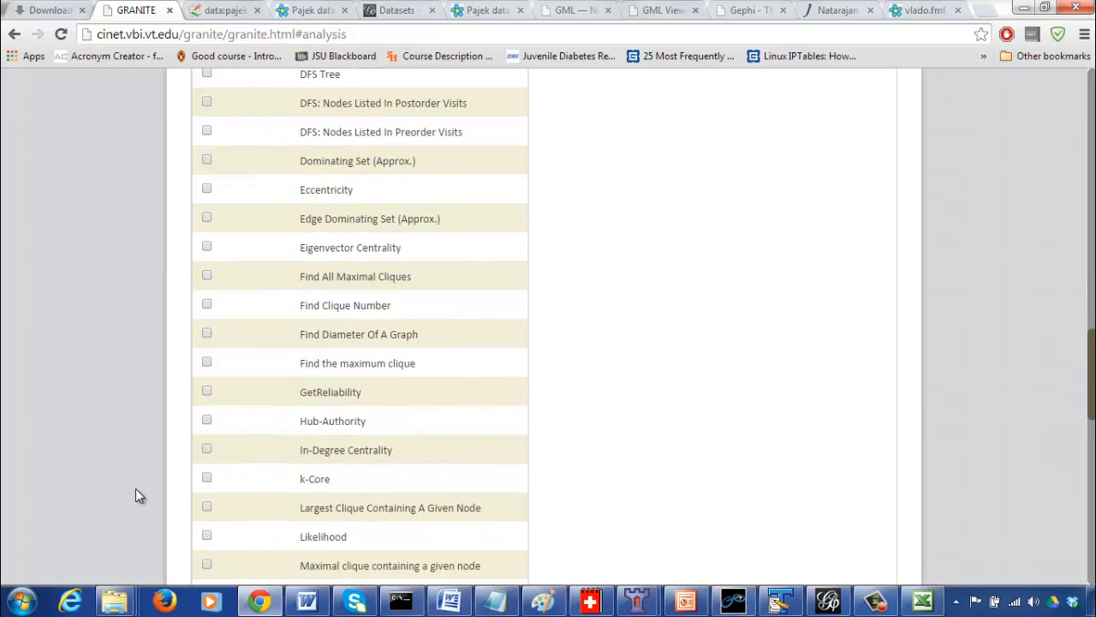
pyautogui.scroll(-3, 136, 495)
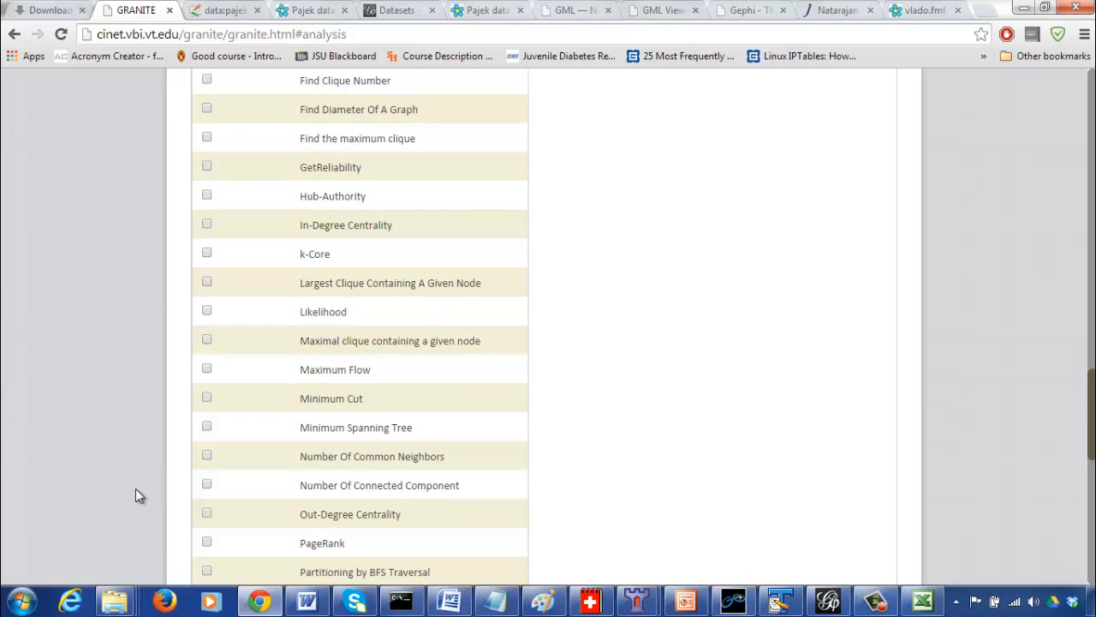
pyautogui.scroll(-2, 136, 495)
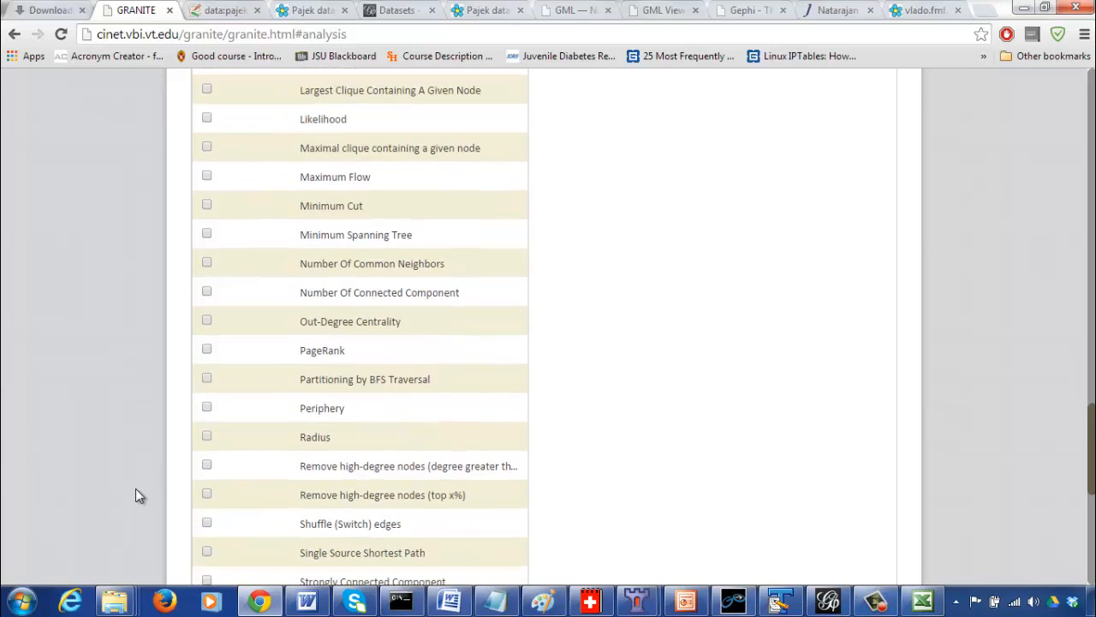
pyautogui.press('pageup')
pyautogui.press('pagedown')
pyautogui.press('pagedown')
pyautogui.press('pagedown')
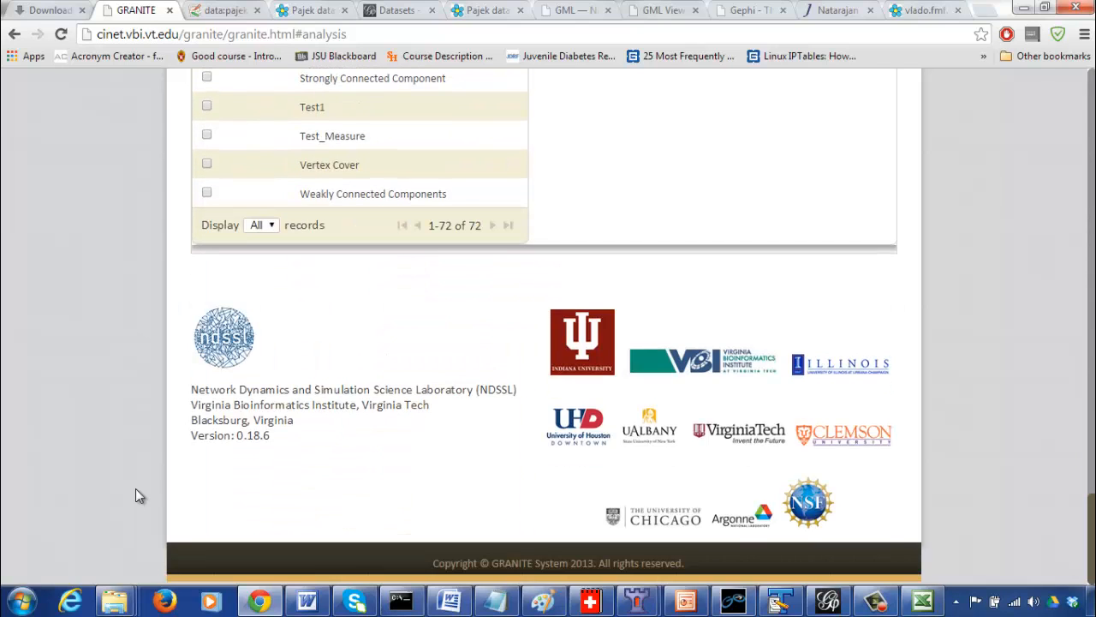
pyautogui.press('pageup')
pyautogui.press('pageup')
pyautogui.press('pageup')
pyautogui.press('pageup')
pyautogui.press('pageup')
pyautogui.press('pageup')
pyautogui.press('Down')
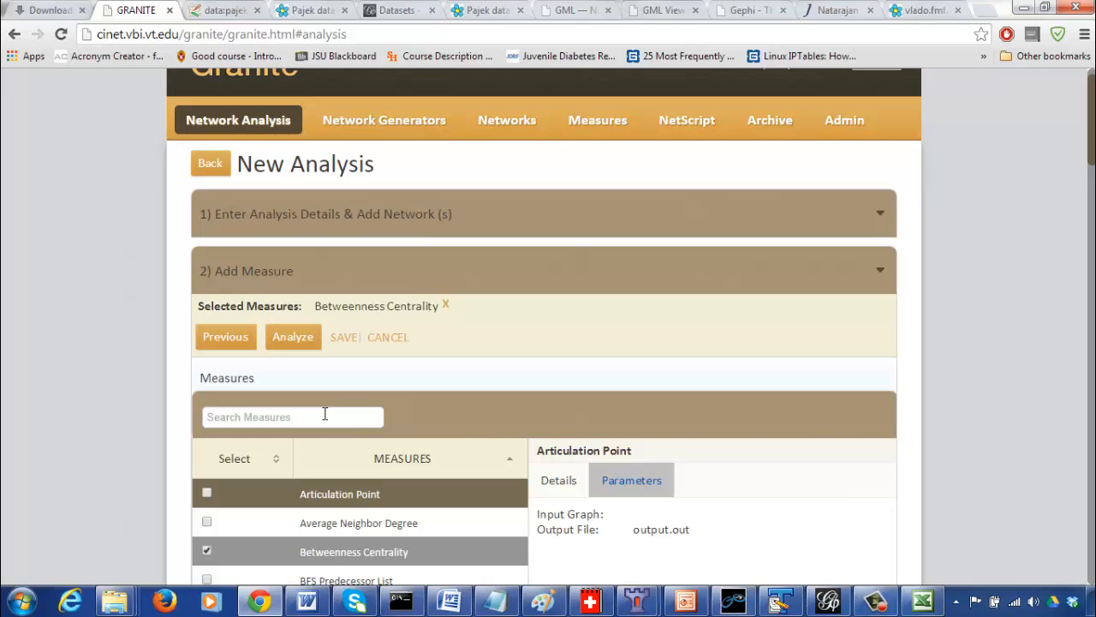
# - Run the analysis, open its report and examine the betweenness values per node in output.out
pyautogui.click(276, 347)
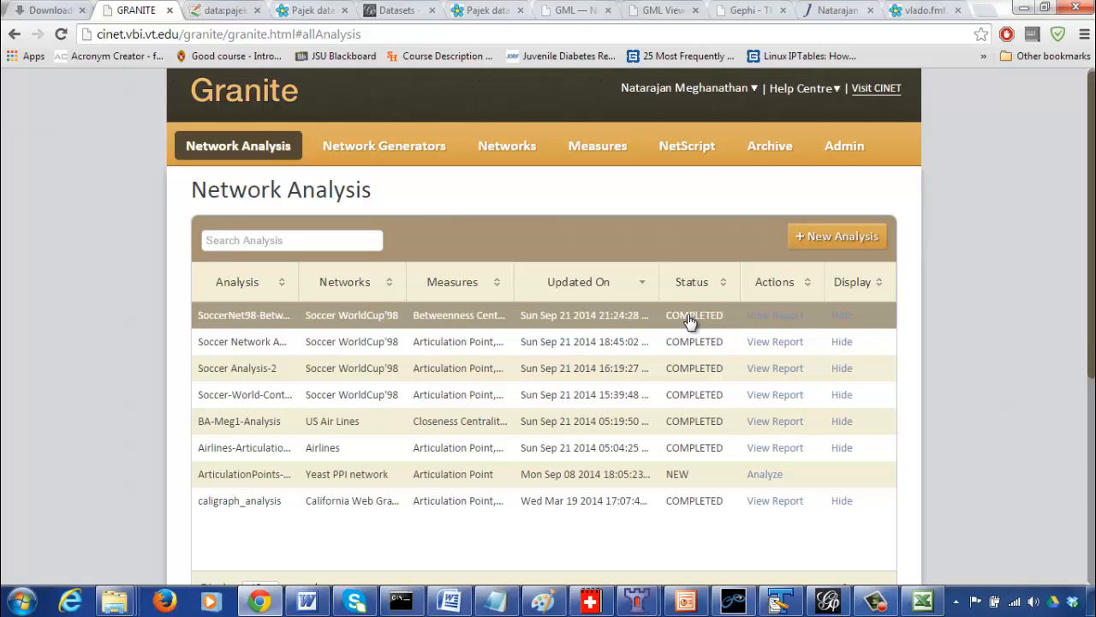
pyautogui.click(775, 316)
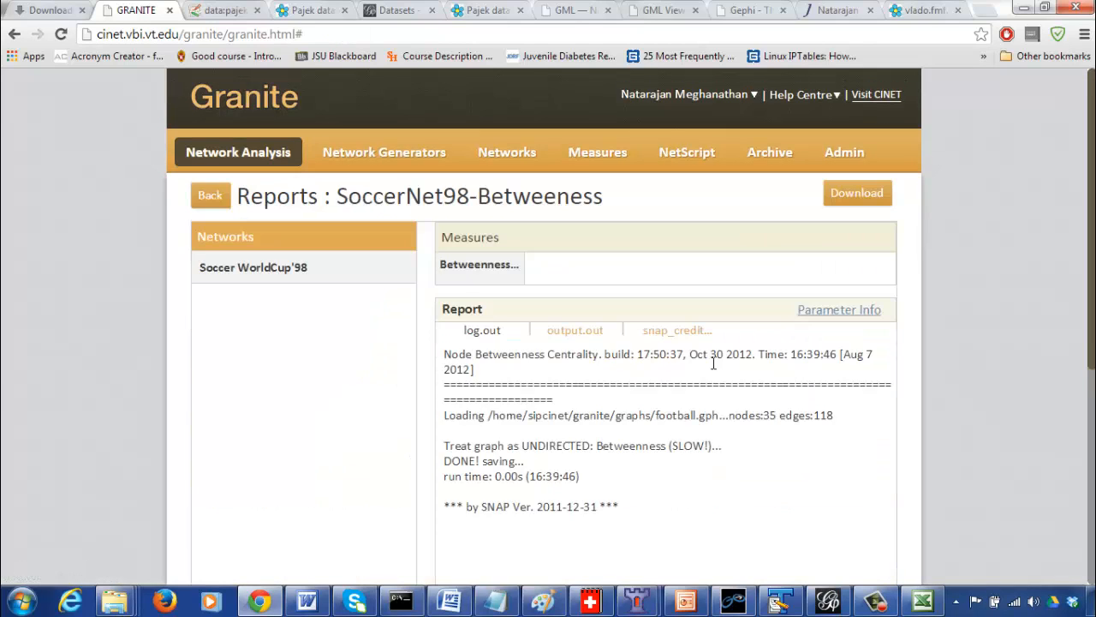
pyautogui.click(582, 334)
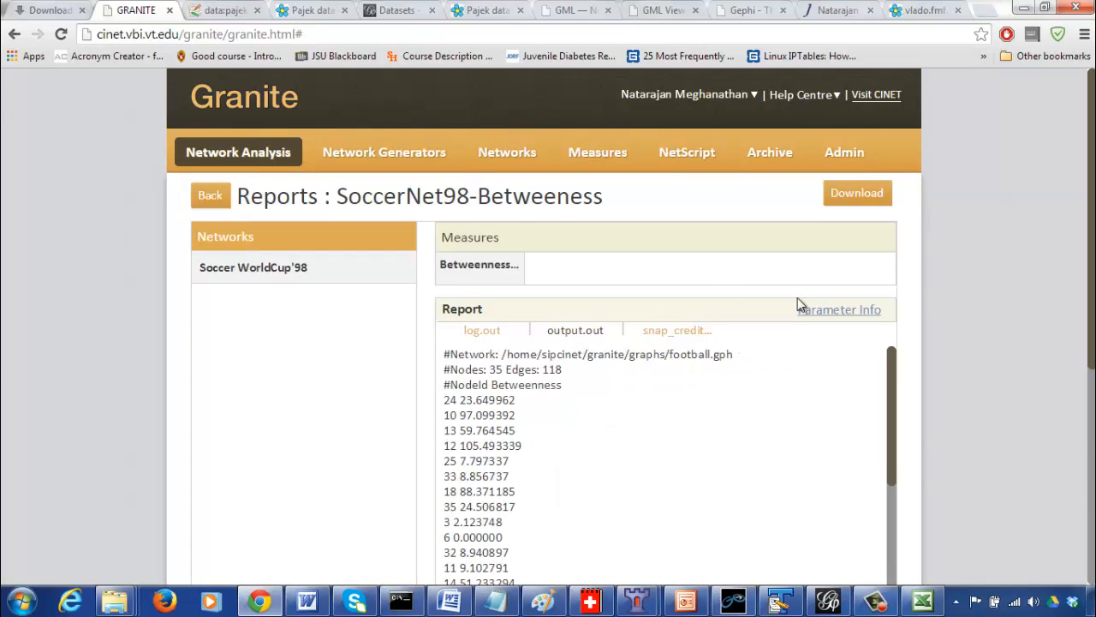
pyautogui.scroll(-3, 1093, 381)
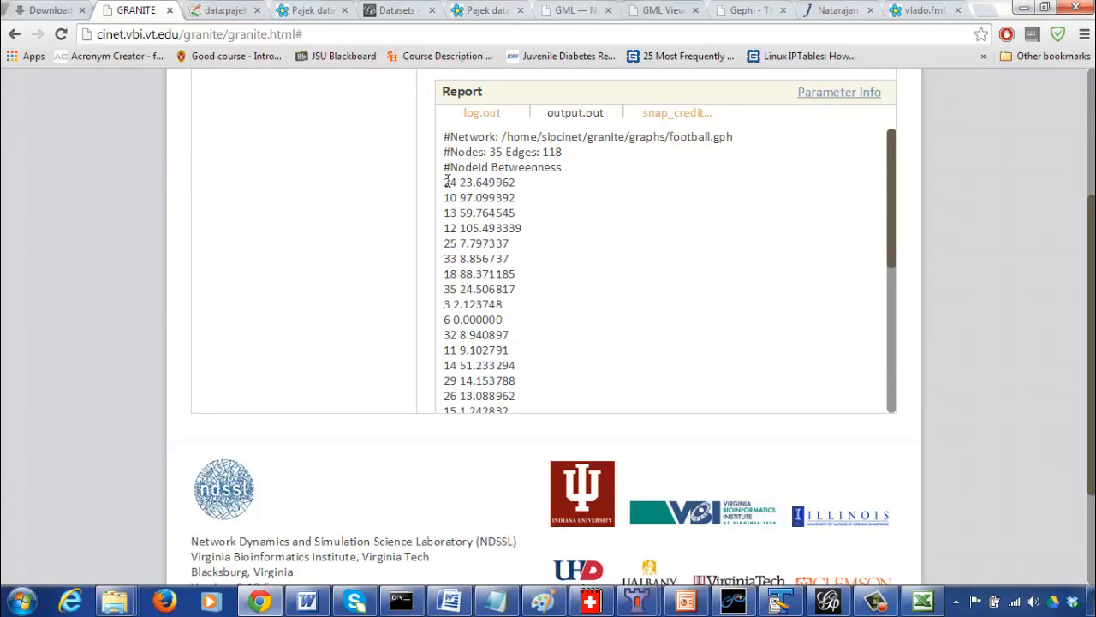
pyautogui.moveTo(446, 182); pyautogui.dragTo(543, 386)
pyautogui.click(531, 334)
# - Switch to Gephi and compare the edge table with the node table, ending on the nodes
pyautogui.click(846, 605)
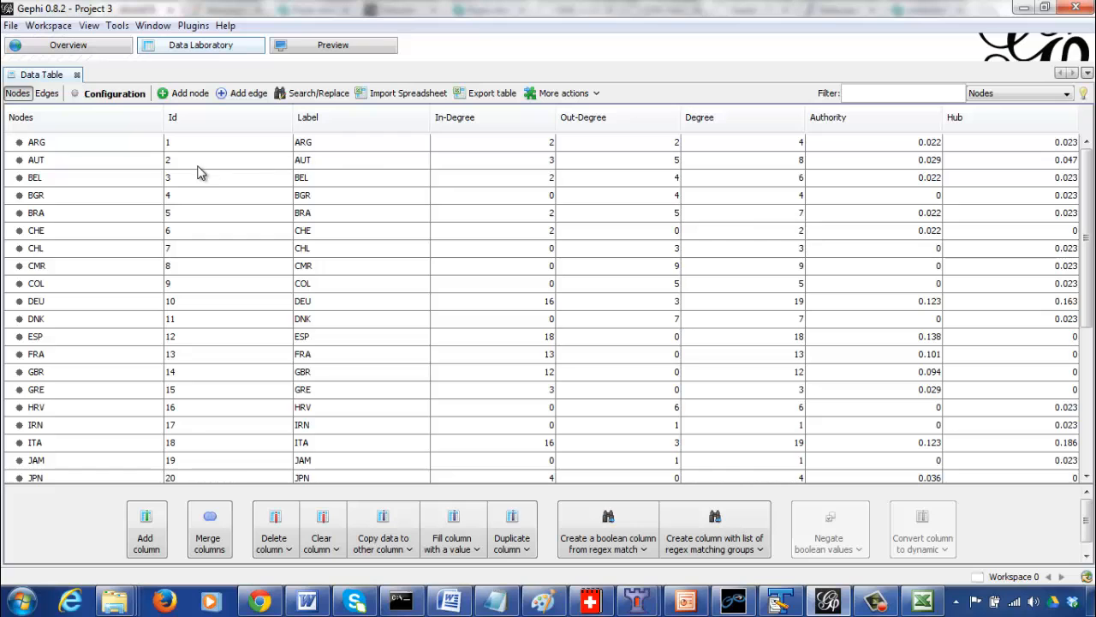
pyautogui.click(48, 93)
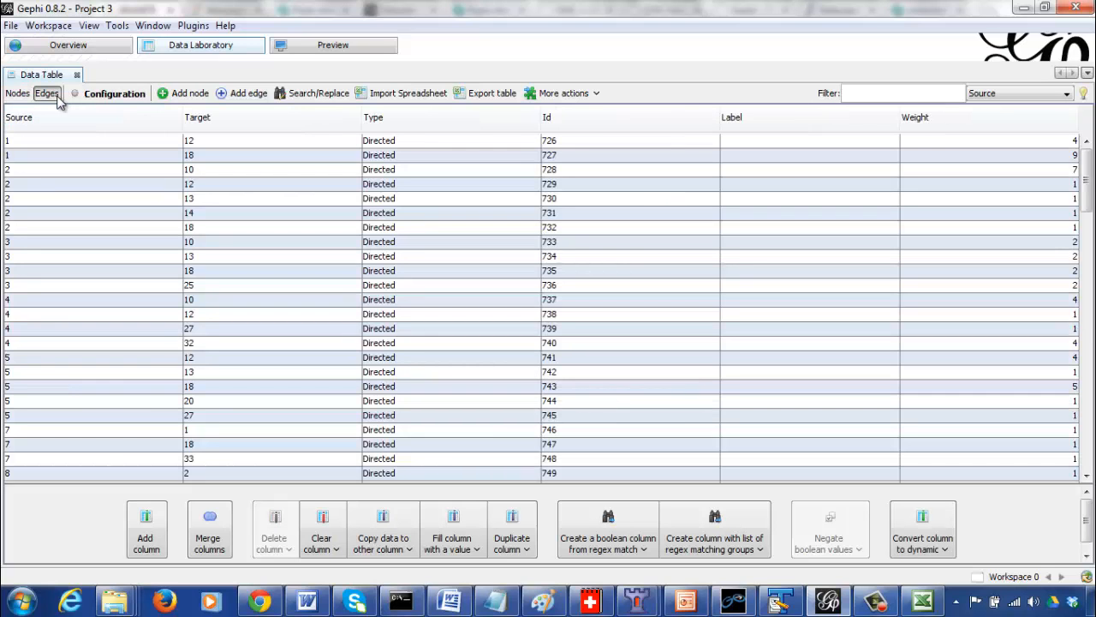
pyautogui.click(15, 94)
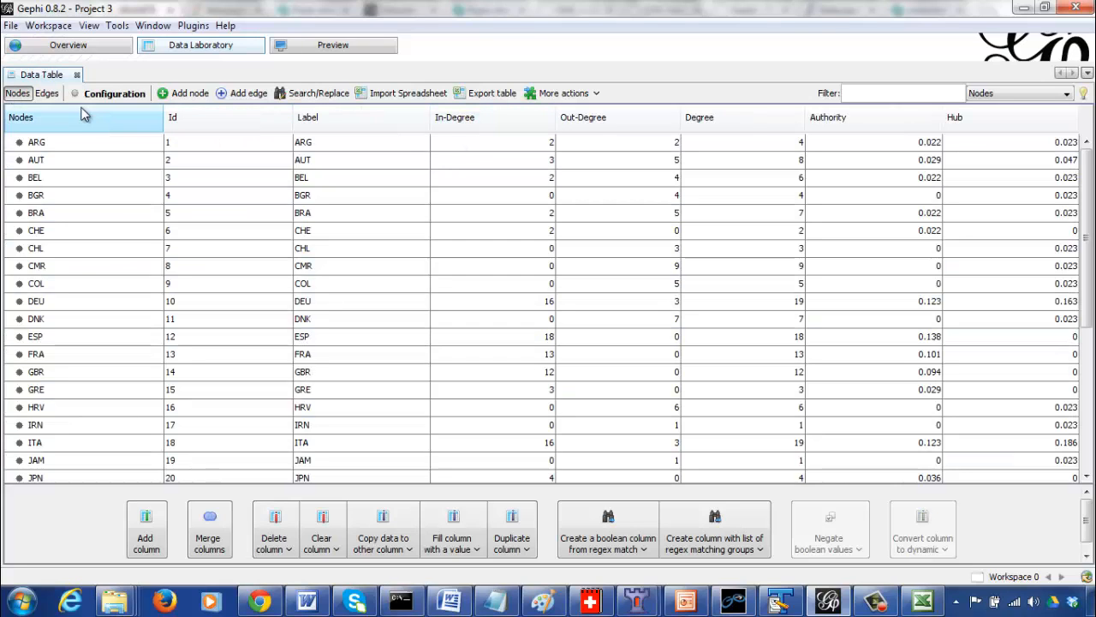
pyautogui.click(42, 95)
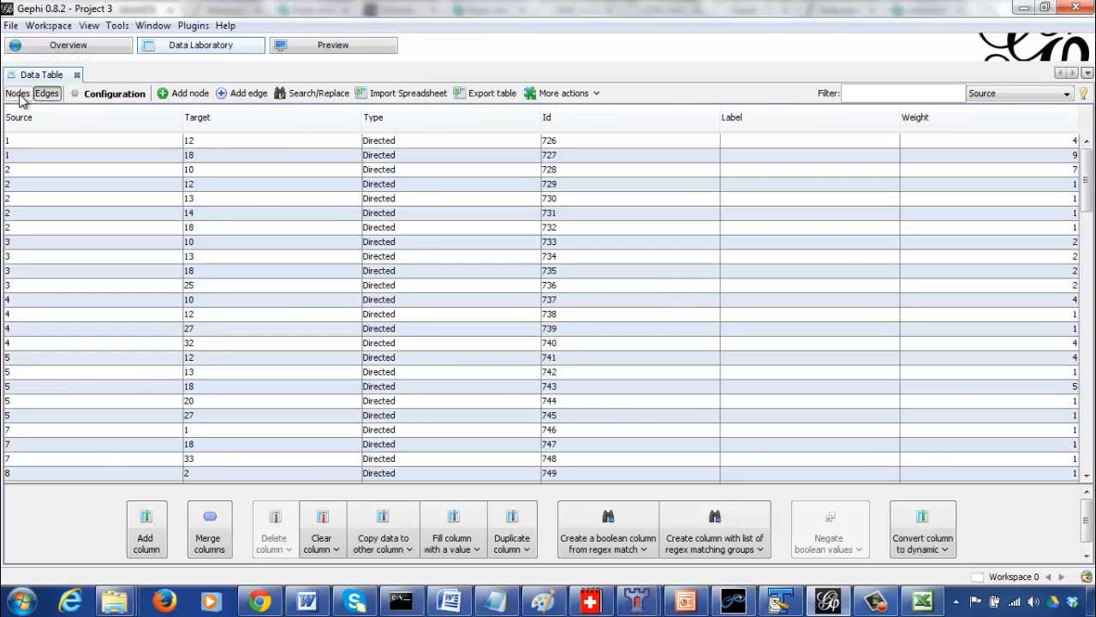
pyautogui.click(17, 95)
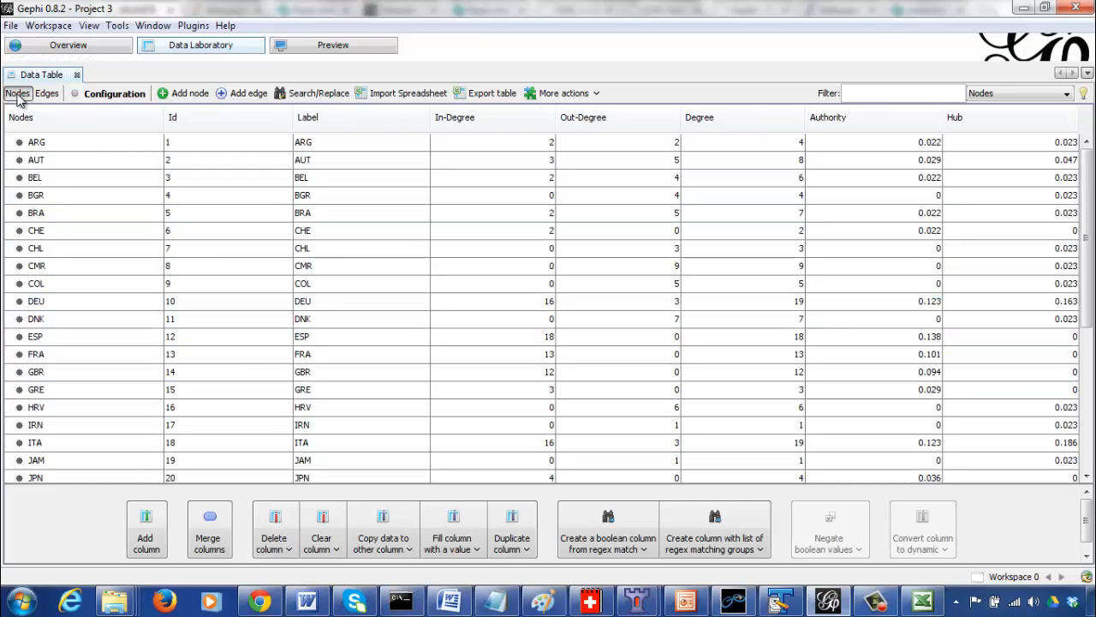
# - Start exporting the node table to CSV with Tab as separator, UTF-8 charset and all columns included
pyautogui.click(492, 93)
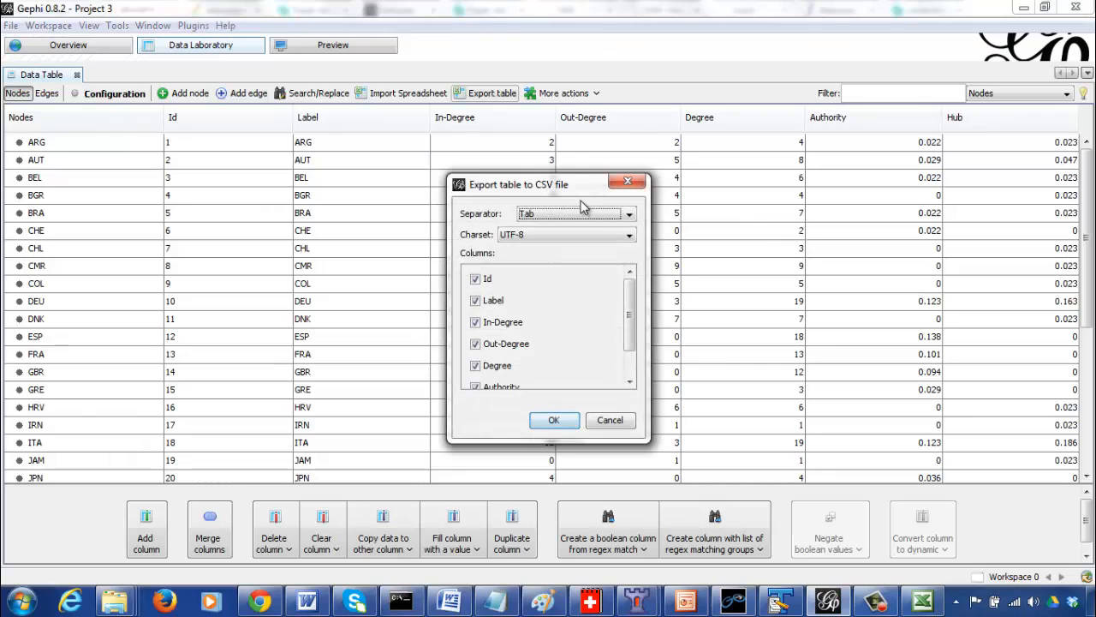
pyautogui.click(579, 212)
pyautogui.click(579, 212)
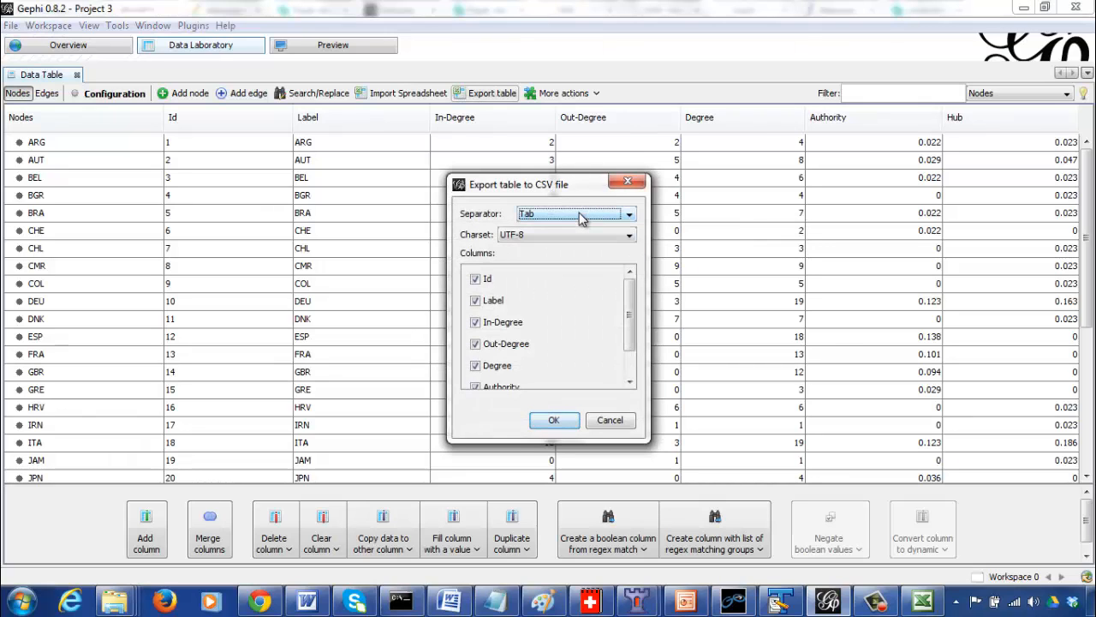
pyautogui.click(554, 419)
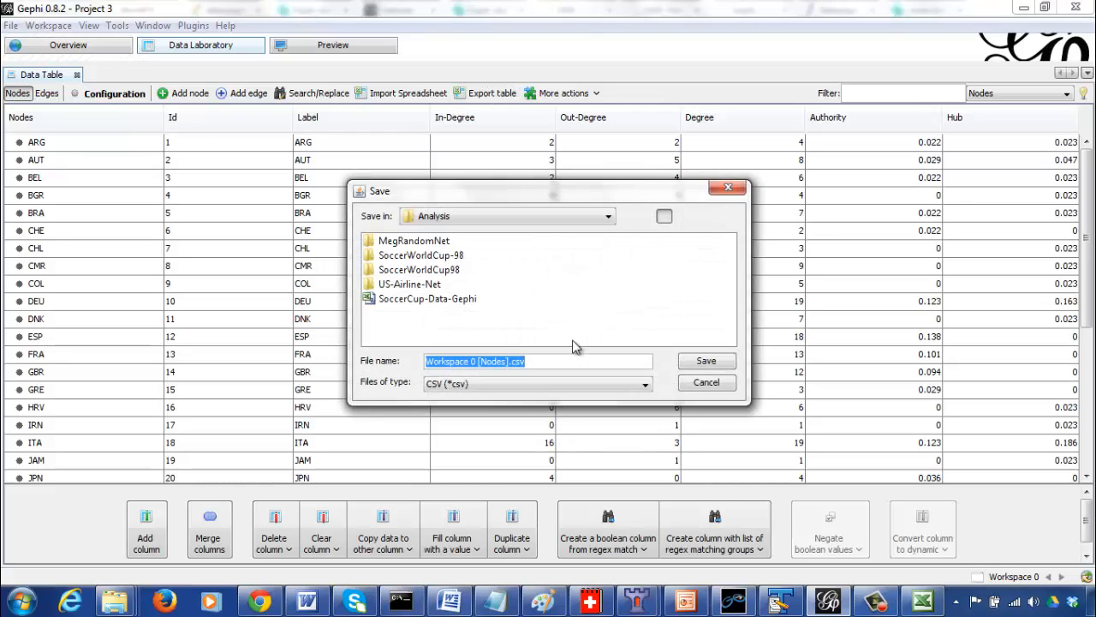
# - Save the exported table as Rev-SoccerWC-98-NodeSet in the SoccerWorldCup-98 folder
pyautogui.doubleClick(453, 257)
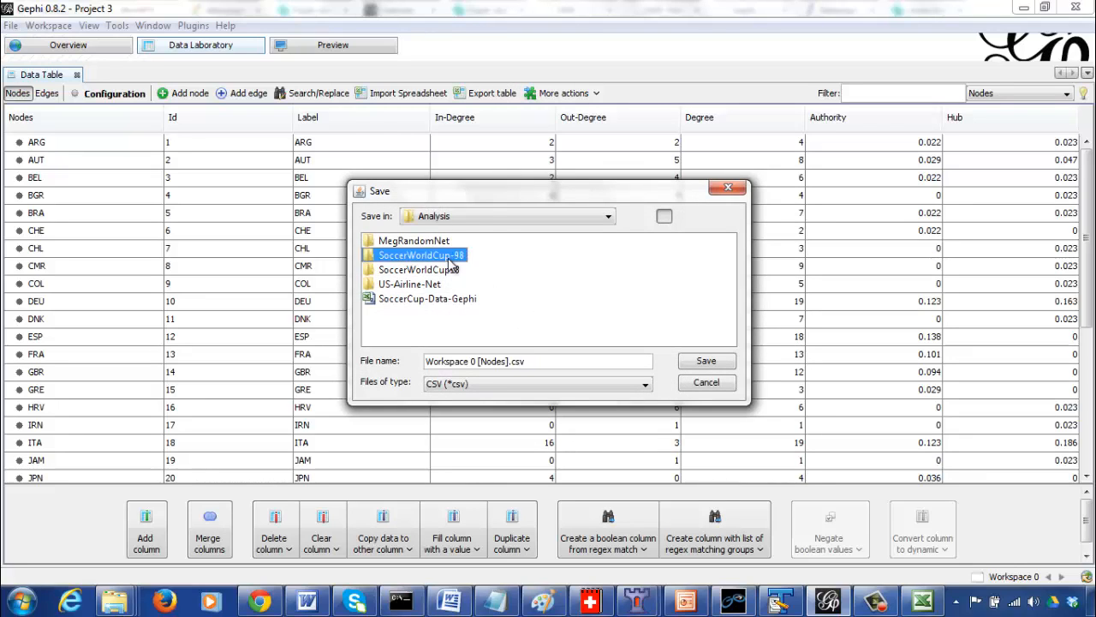
pyautogui.click(540, 364)
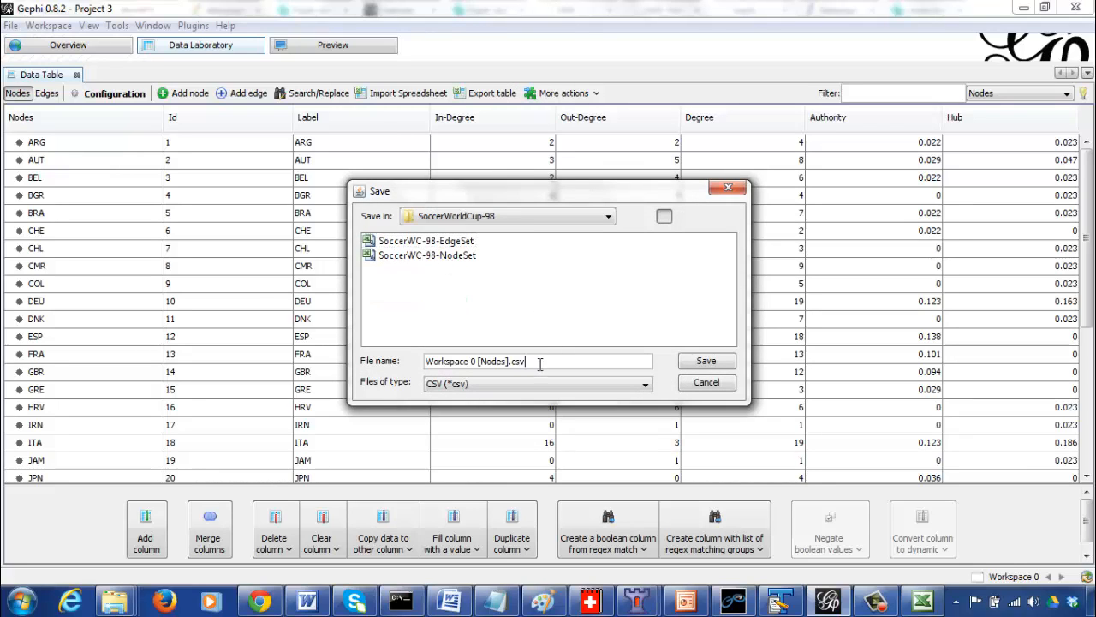
pyautogui.tripleClick(539, 364)
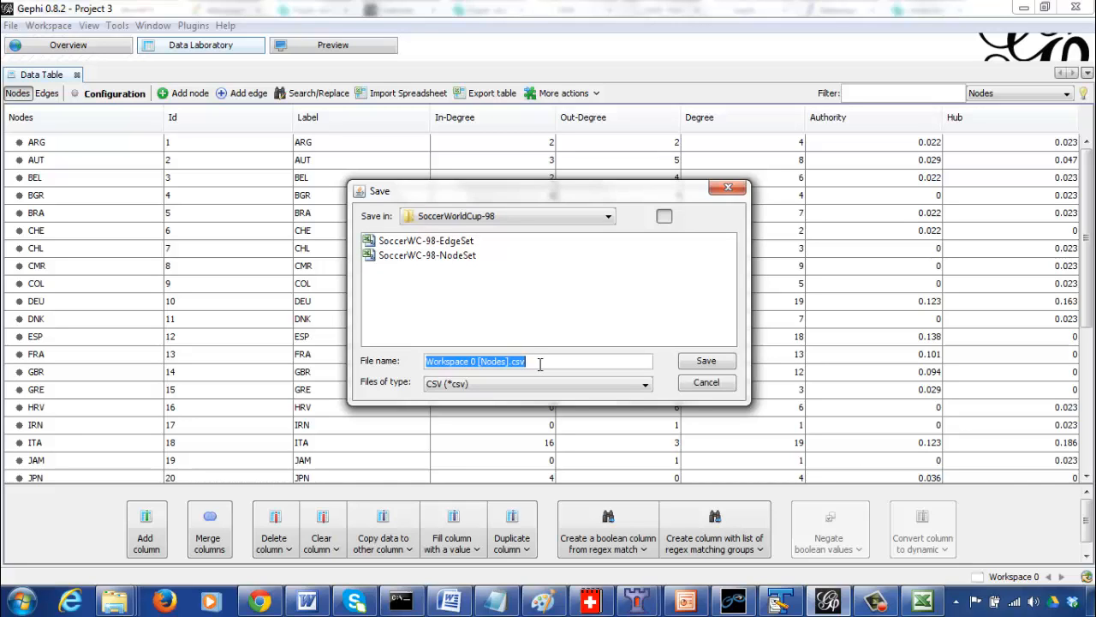
pyautogui.write('Rev-So')
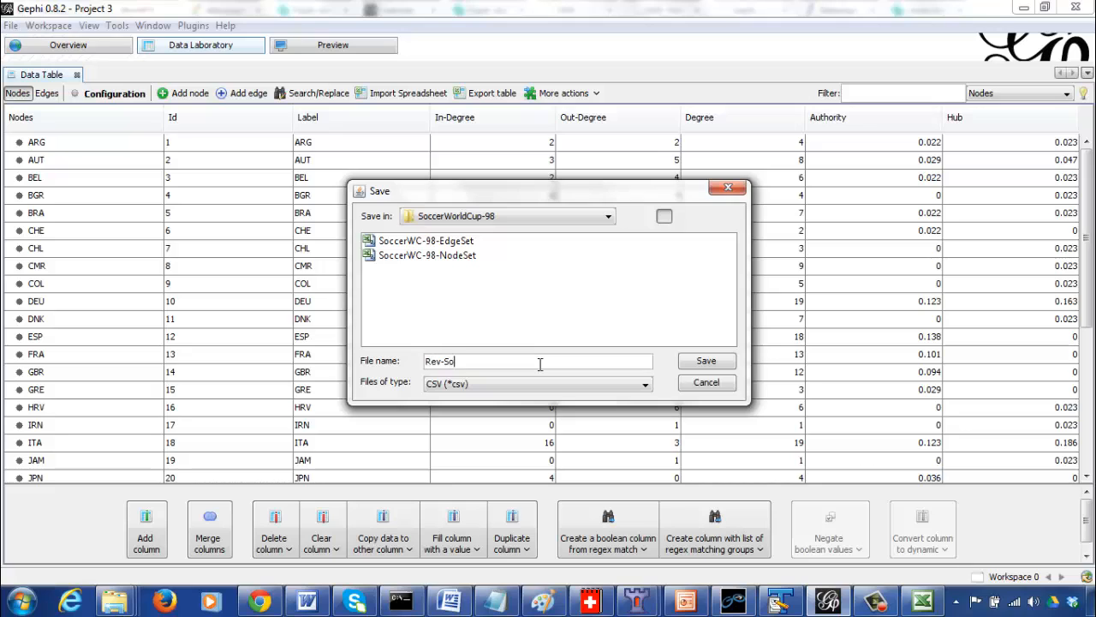
pyautogui.write('ccerWC-98-NodeSet')
pyautogui.click(708, 363)
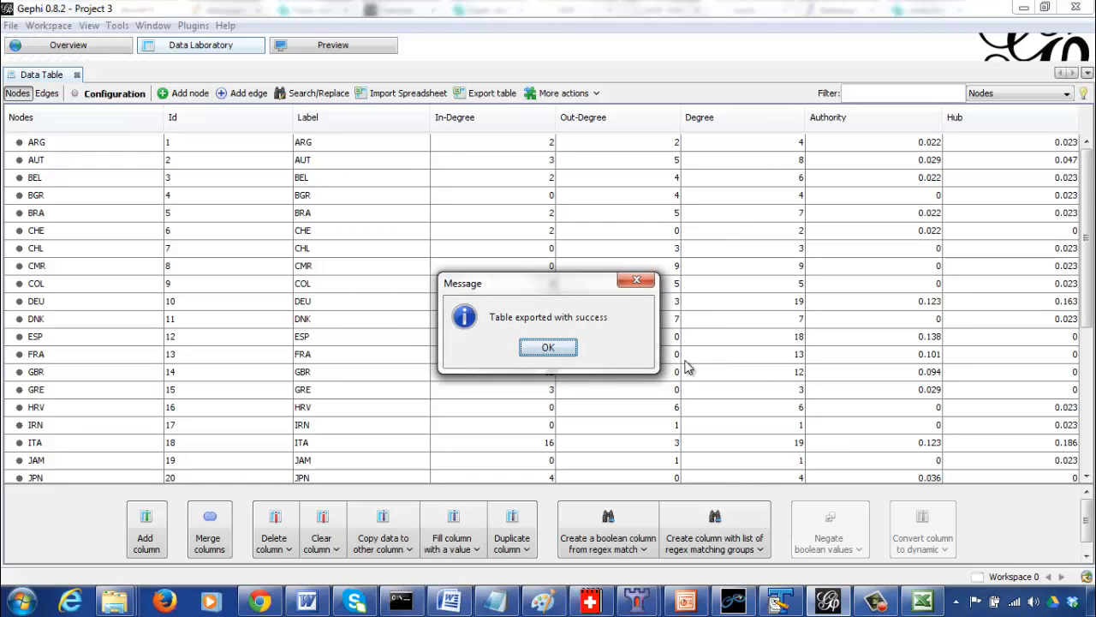
pyautogui.click(548, 347)
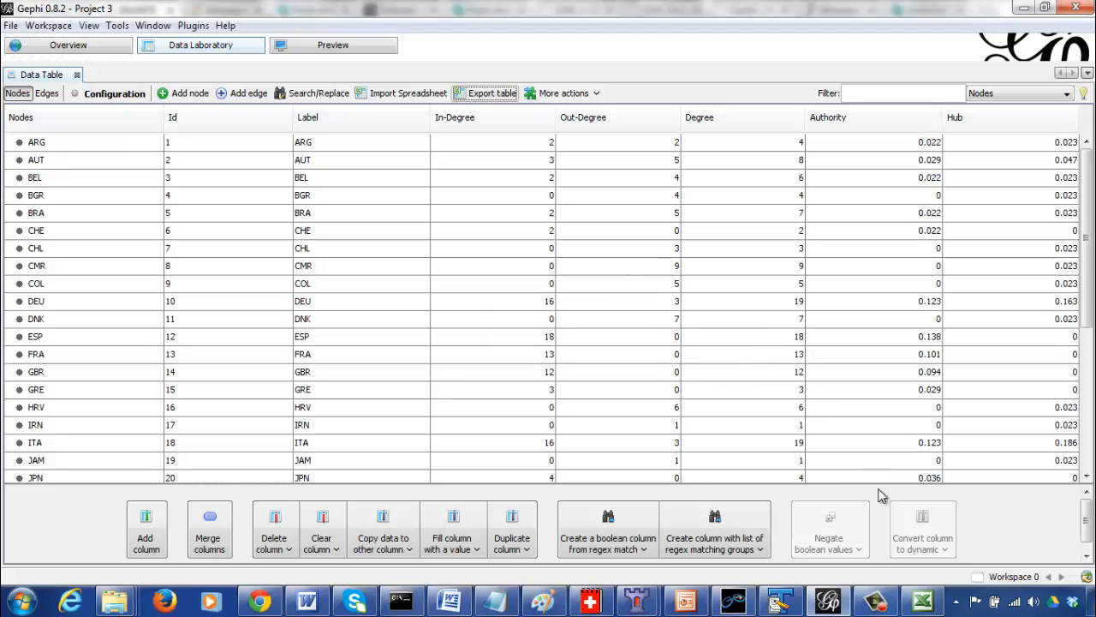
# - Switch to Excel and open the exported file Rev-SoccerWC-98-NodeSet
pyautogui.click(924, 602)
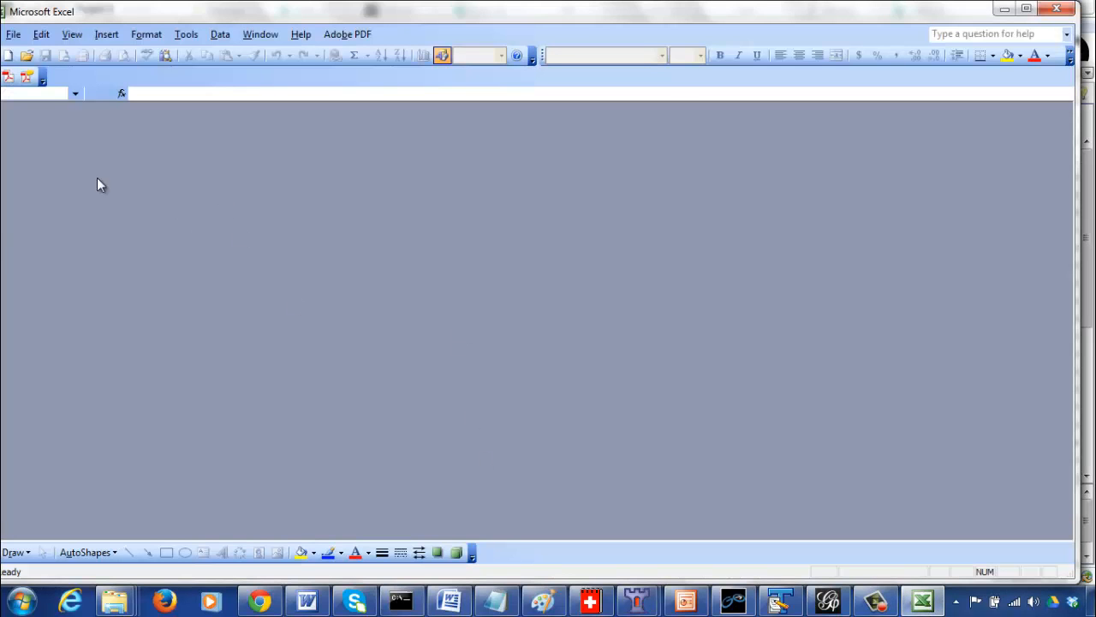
pyautogui.click(27, 55)
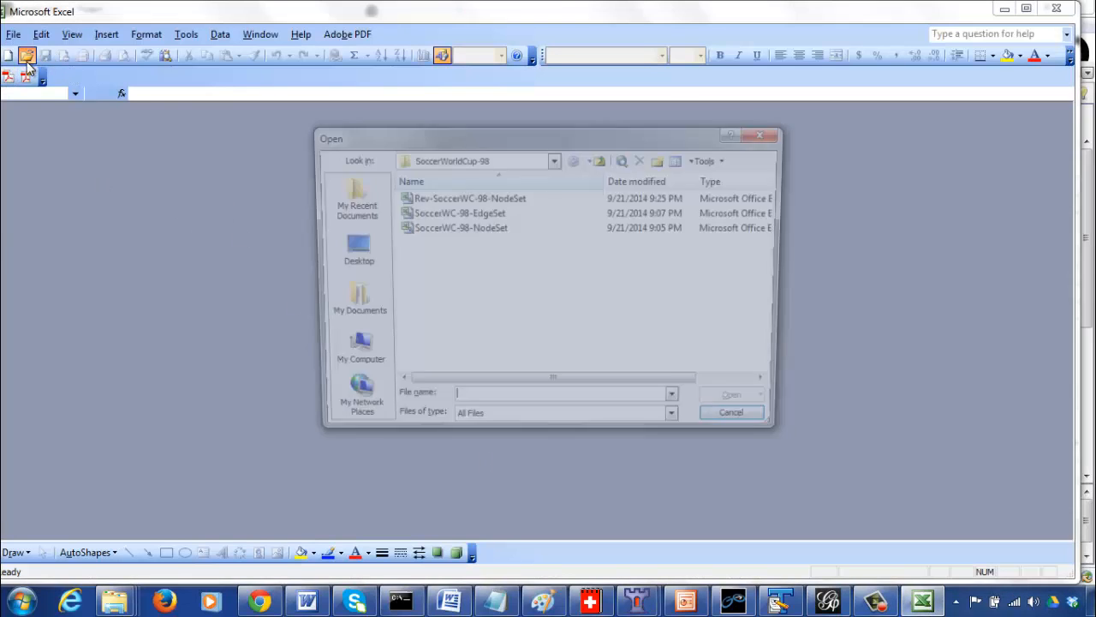
pyautogui.doubleClick(493, 199)
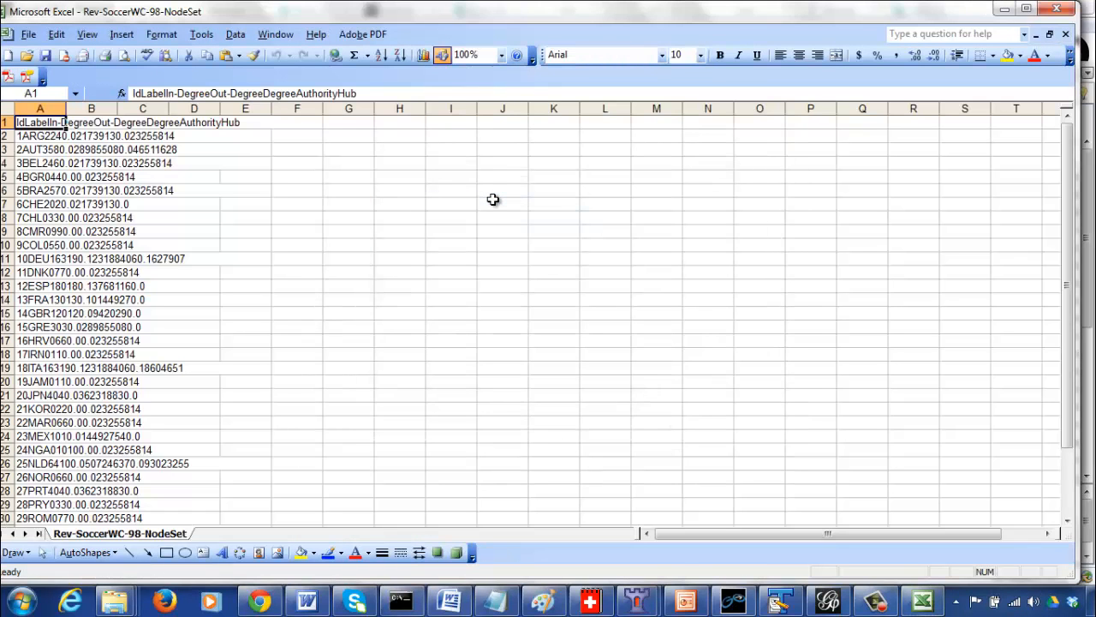
# - Split column A into separate columns with Text to Columns, as delimited data with Tab and Space delimiters
pyautogui.click(37, 95)
pyautogui.click(30, 107)
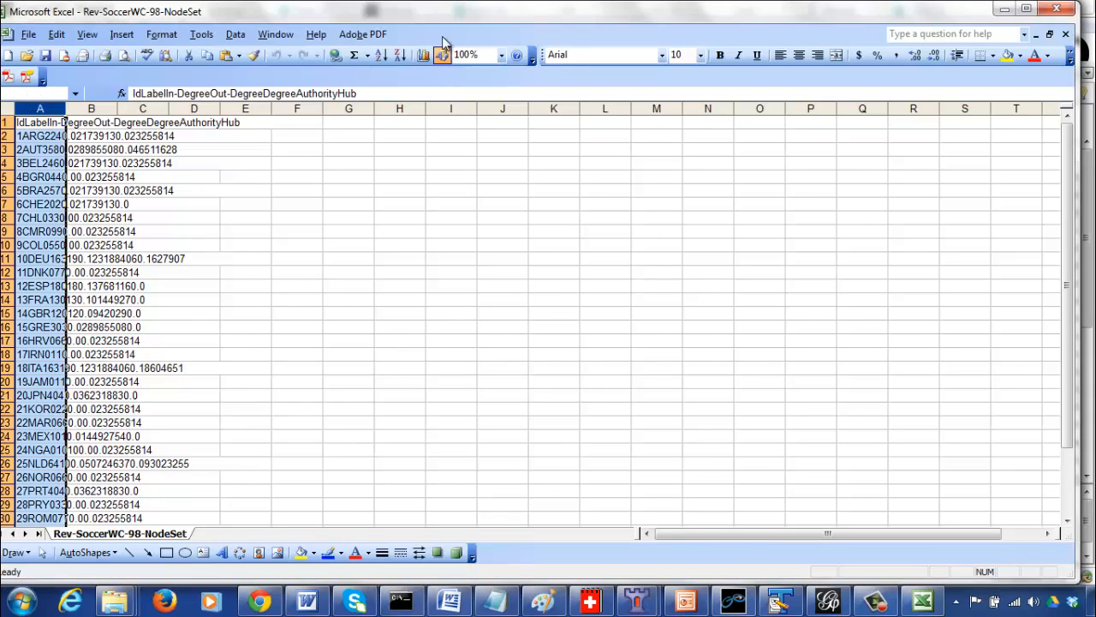
pyautogui.click(235, 34)
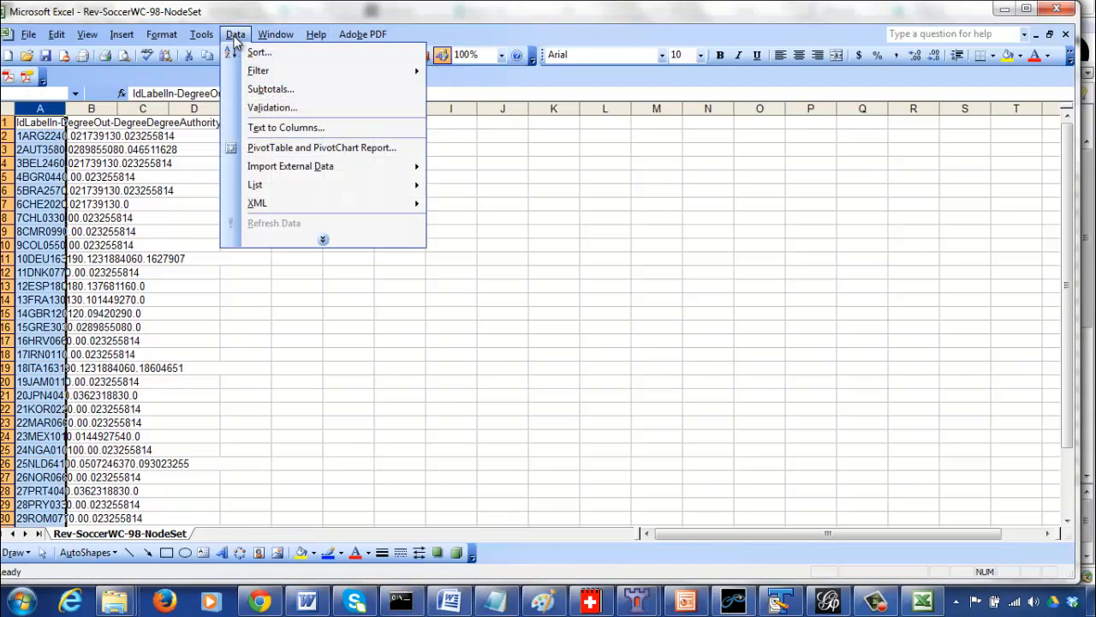
pyautogui.click(292, 125)
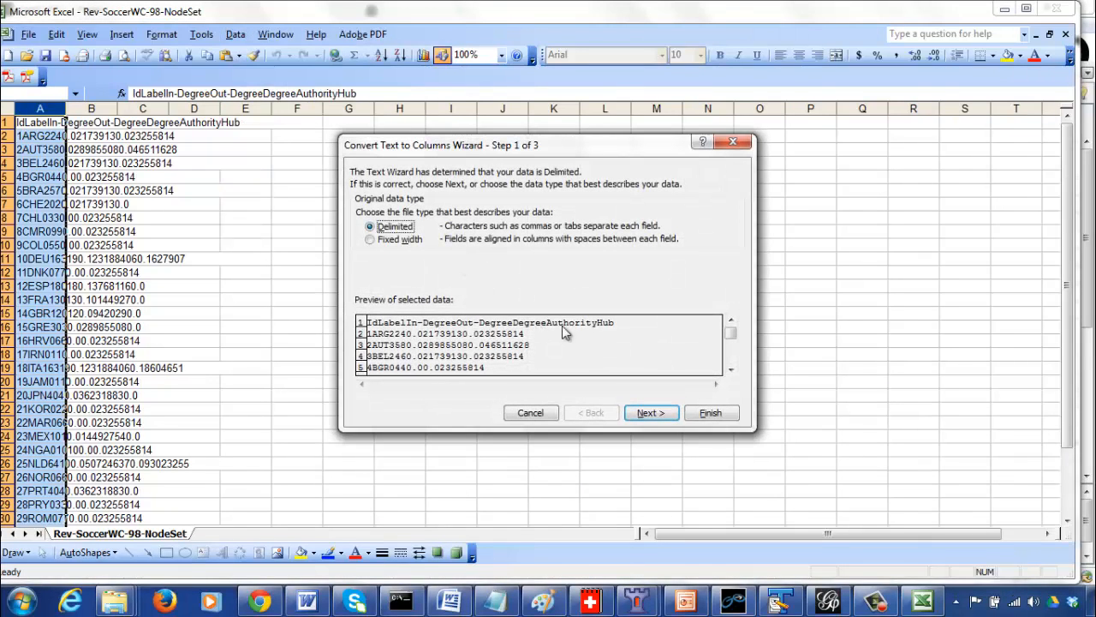
pyautogui.click(650, 413)
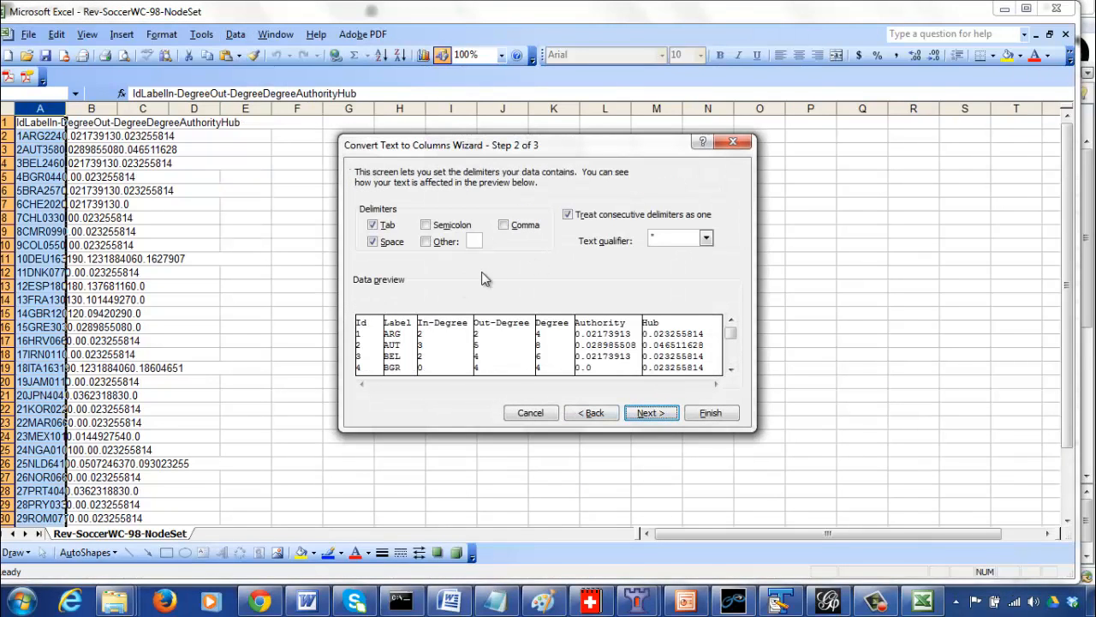
pyautogui.click(711, 414)
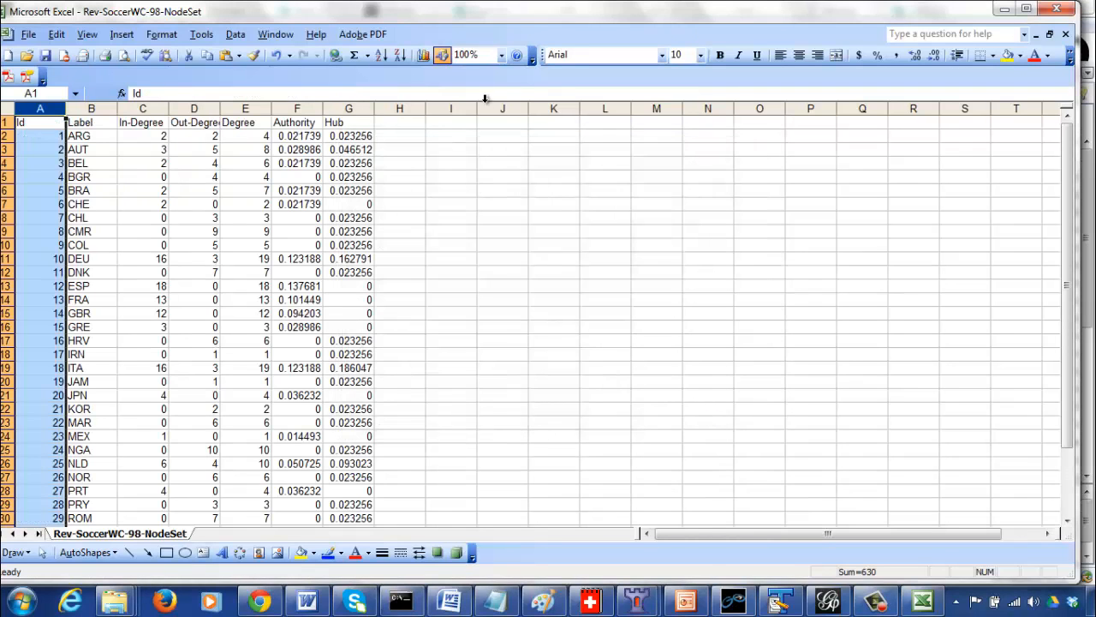
# - Add the heading "Betweeness Centrality" in H1 and widen the Out-Degree column and column H to fit their headings
pyautogui.moveTo(220, 108); pyautogui.dragTo(238, 108)
pyautogui.click(428, 125)
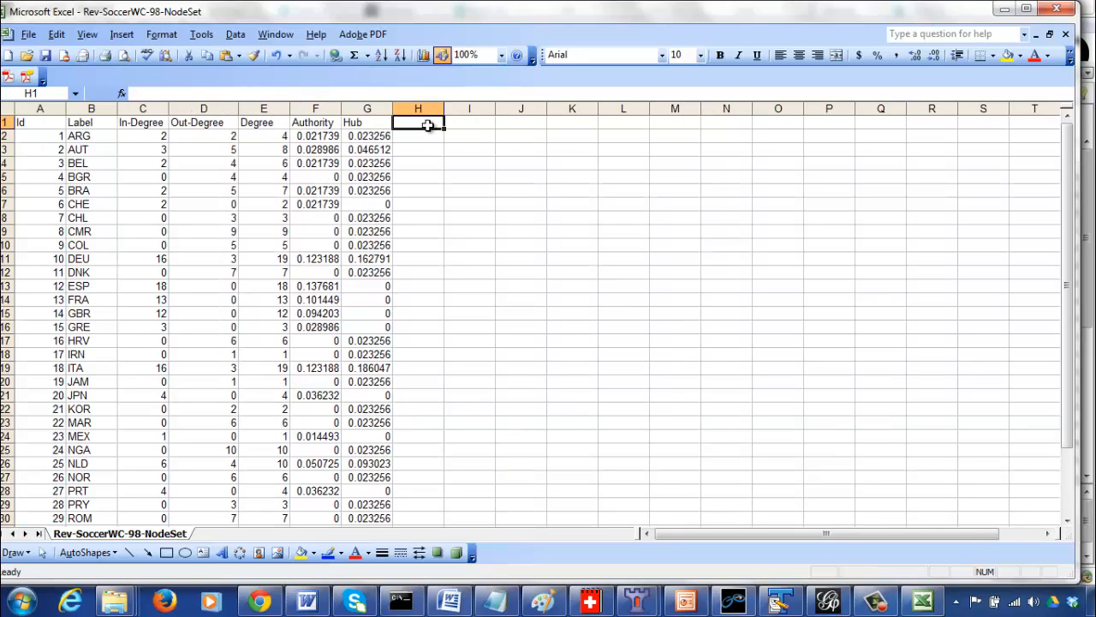
pyautogui.moveTo(440, 108); pyautogui.dragTo(481, 108)
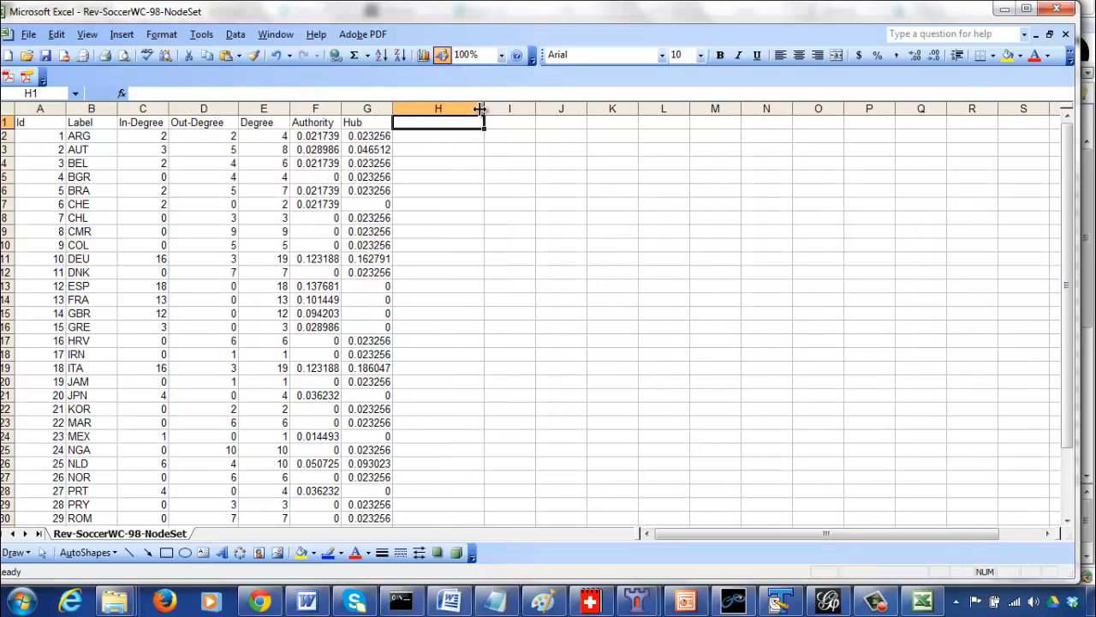
pyautogui.write('Betweeness Centrality')
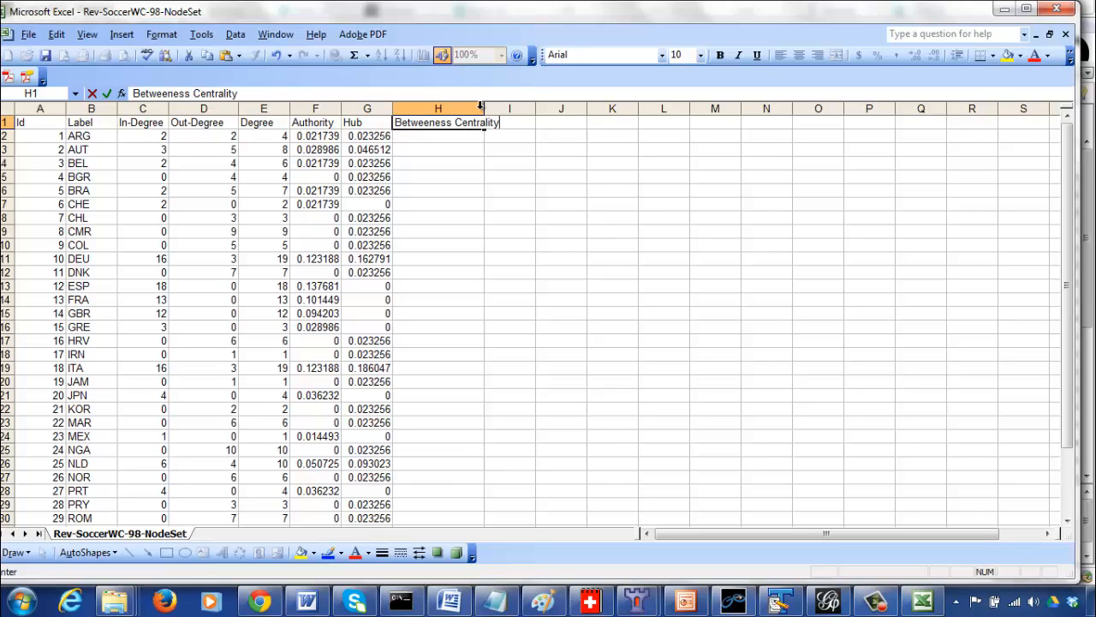
pyautogui.press('Return')
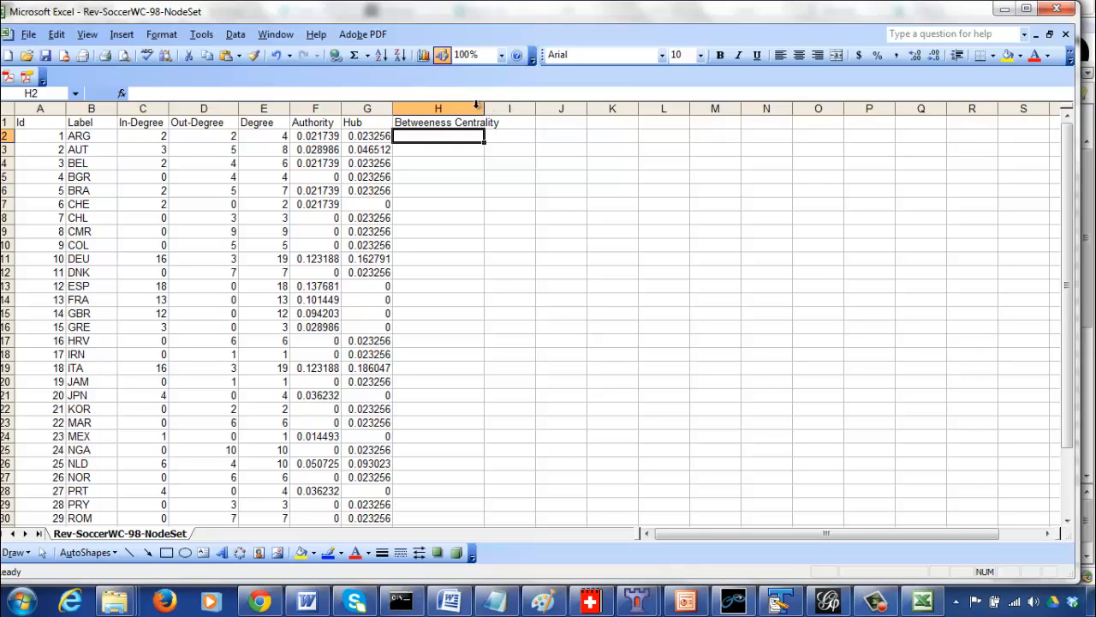
pyautogui.moveTo(482, 108); pyautogui.dragTo(508, 108)
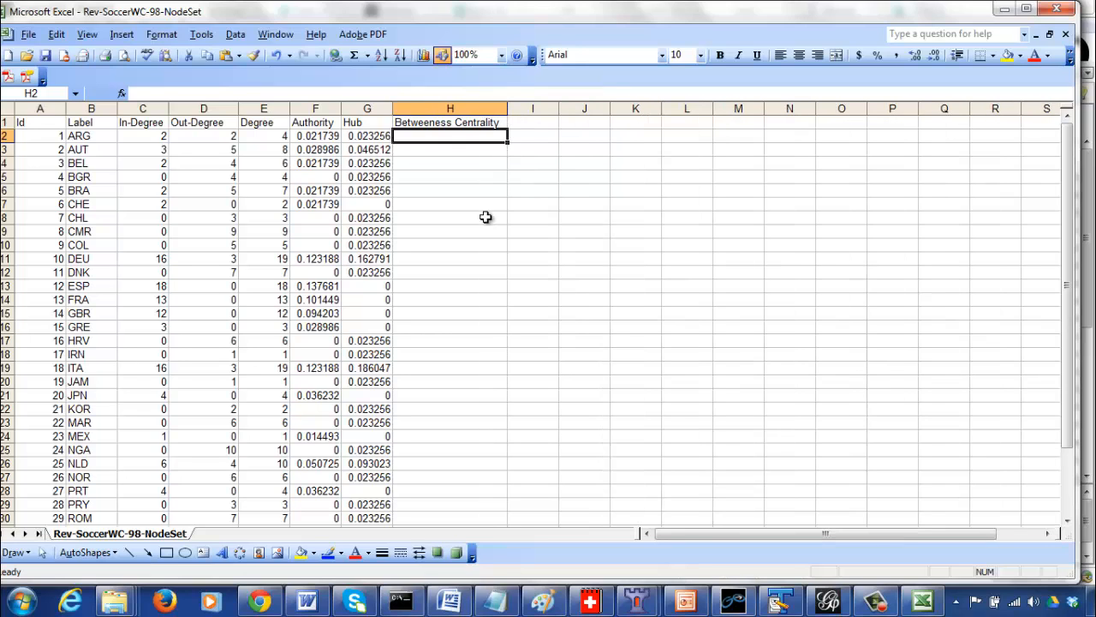
# - Switch to Granite in Chrome and try to copy the node IDs and betweenness values from output.out
pyautogui.click(260, 600)
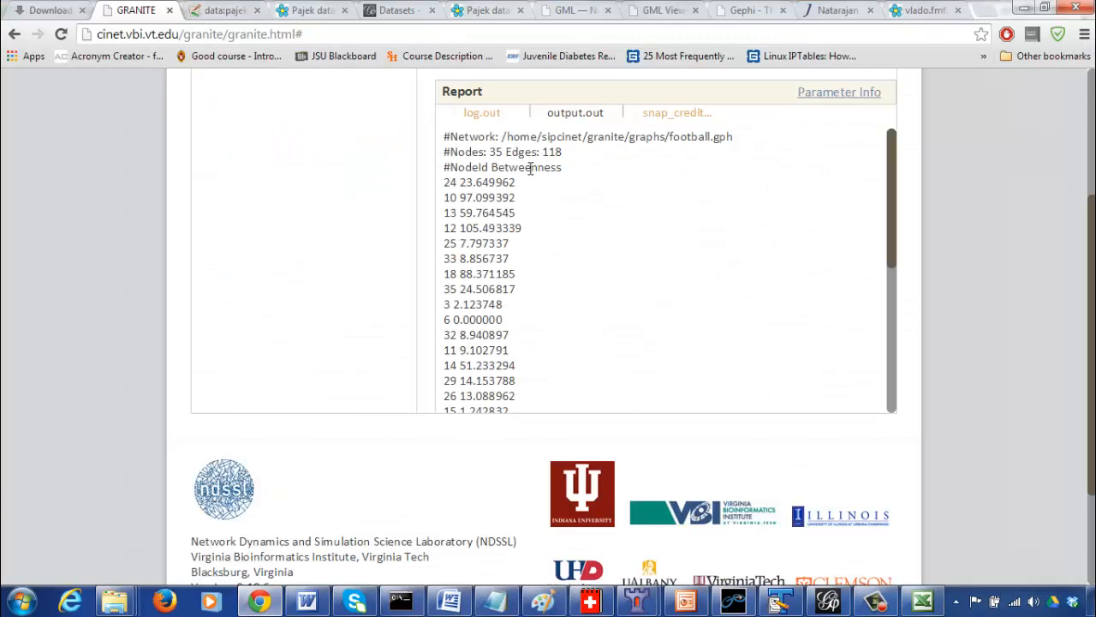
pyautogui.moveTo(444, 182); pyautogui.dragTo(541, 429)
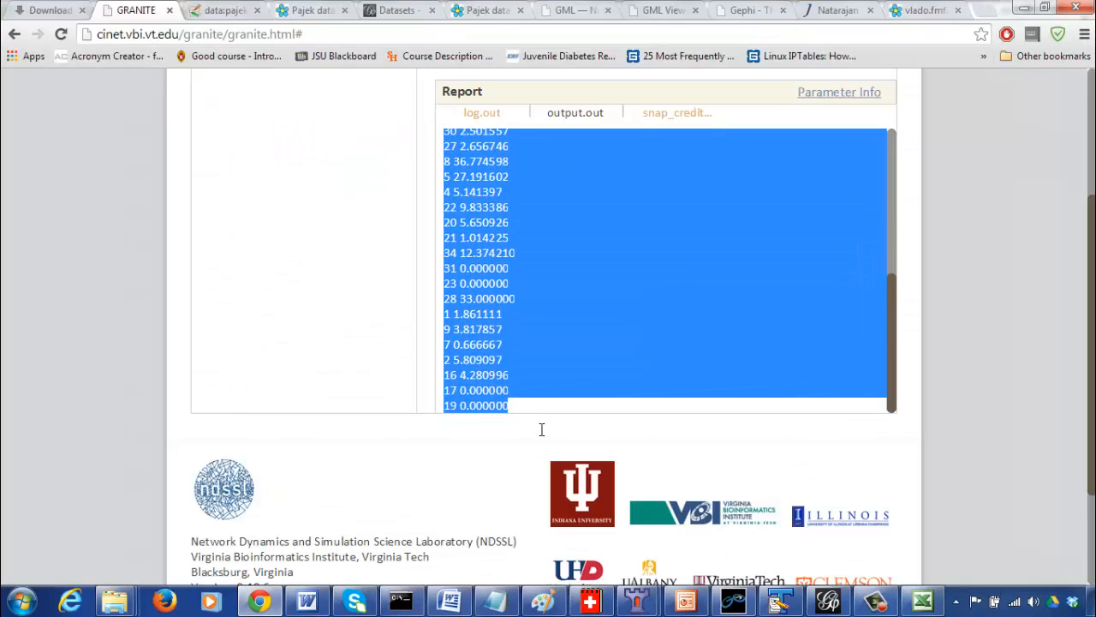
pyautogui.rightClick(540, 338)
pyautogui.click(549, 223)
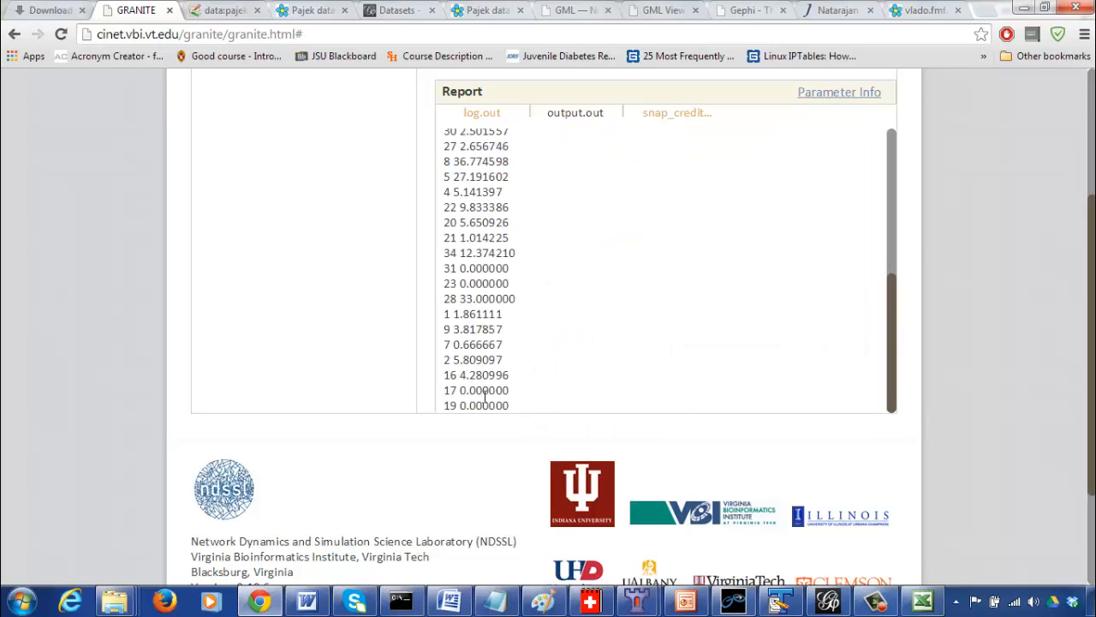
pyautogui.moveTo(893, 319); pyautogui.dragTo(888, 142)
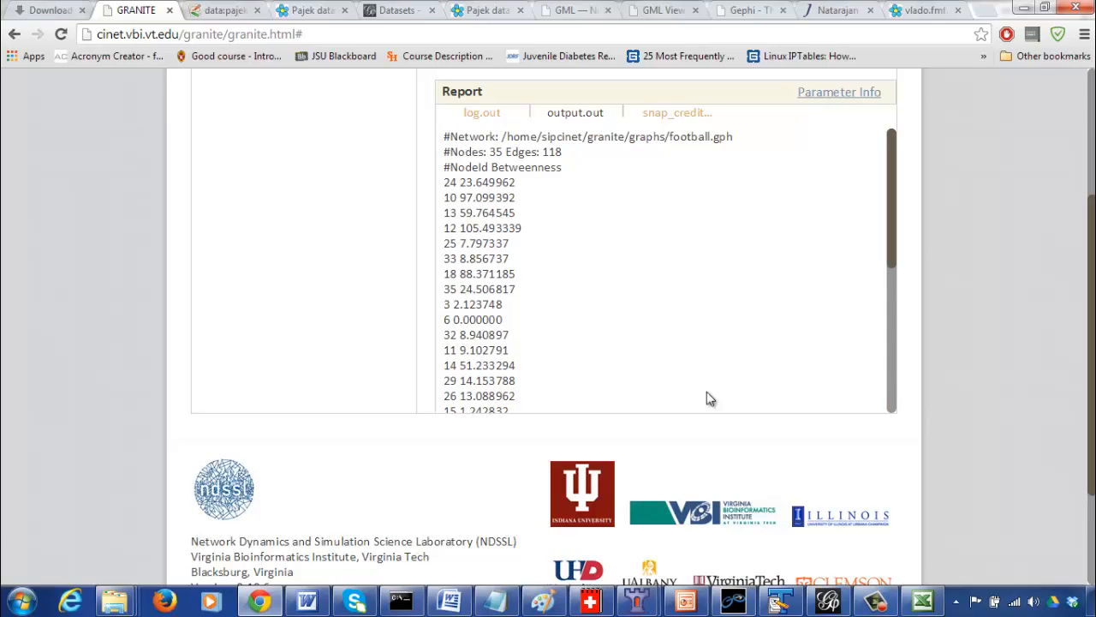
# - Create a blank Excel workbook and copy the node IDs and betweenness values from Granite's output.out into it, starting at A1
pyautogui.click(922, 601)
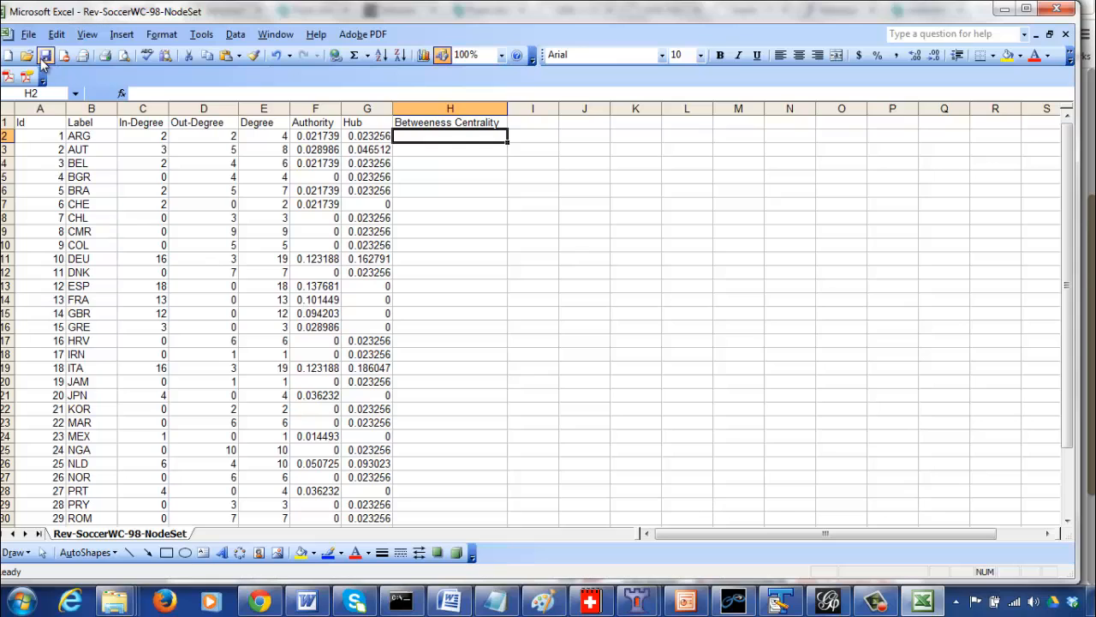
pyautogui.click(7, 56)
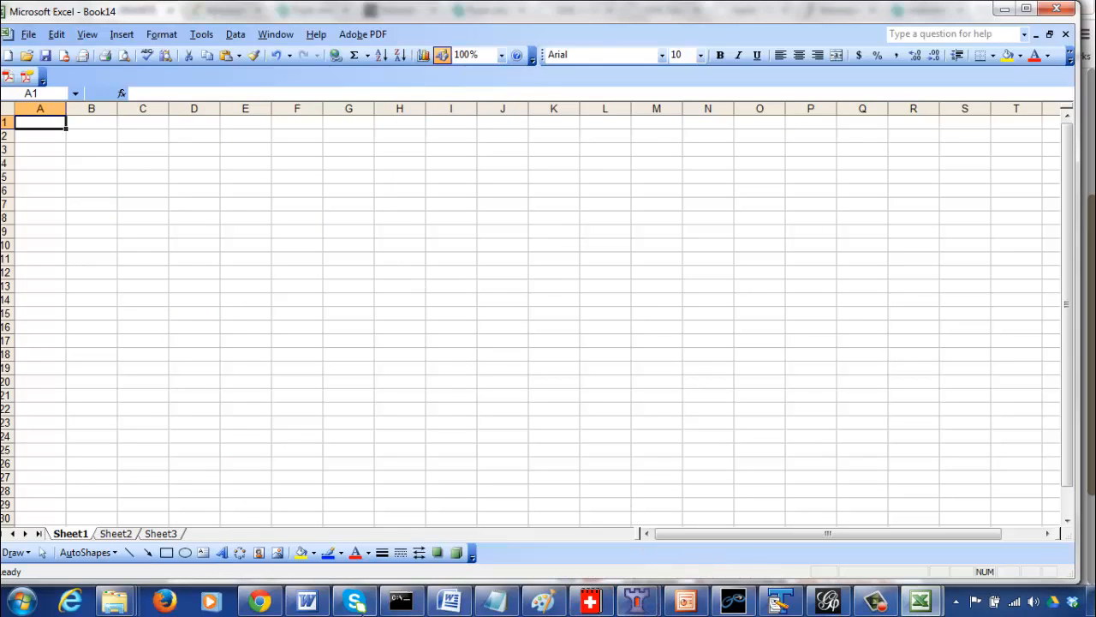
pyautogui.click(258, 602)
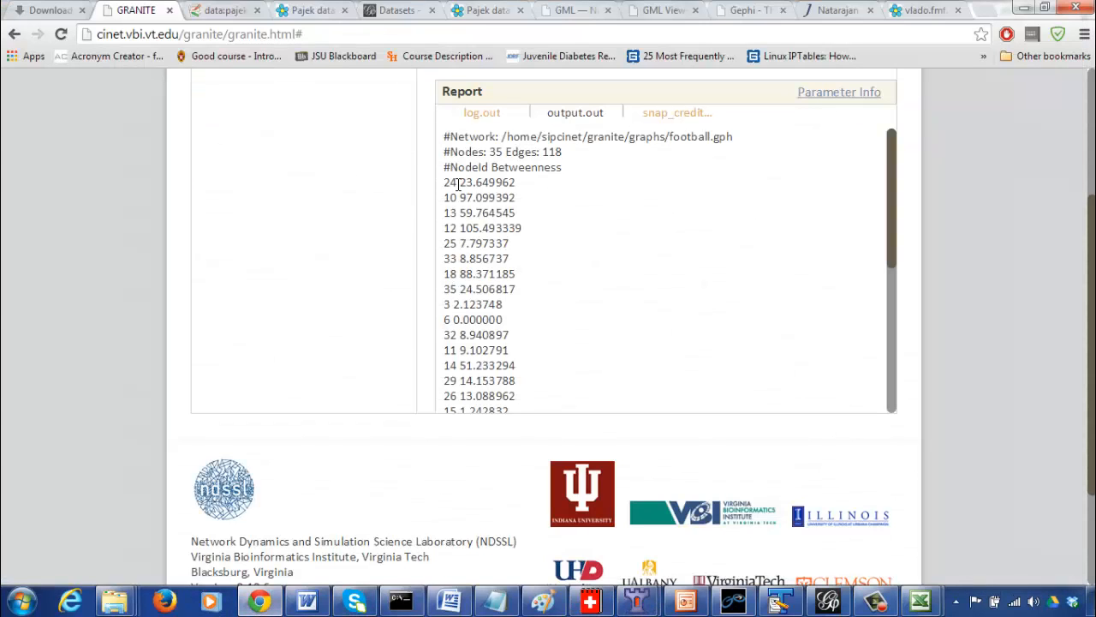
pyautogui.moveTo(443, 182); pyautogui.dragTo(560, 441)
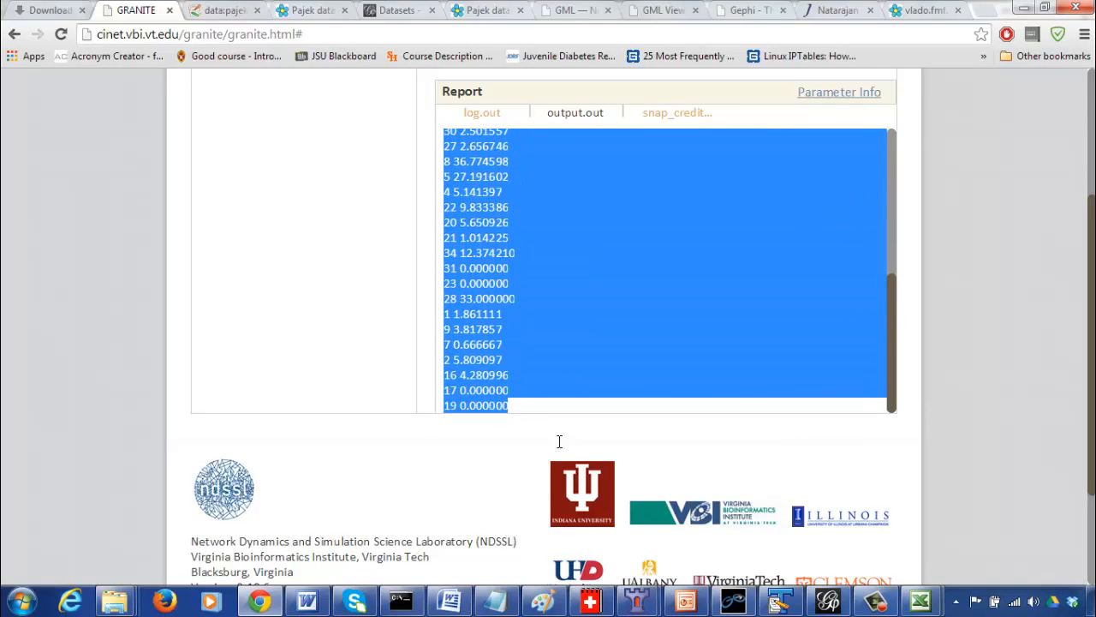
pyautogui.rightClick(543, 336)
pyautogui.click(583, 343)
pyautogui.click(926, 597)
pyautogui.click(956, 555)
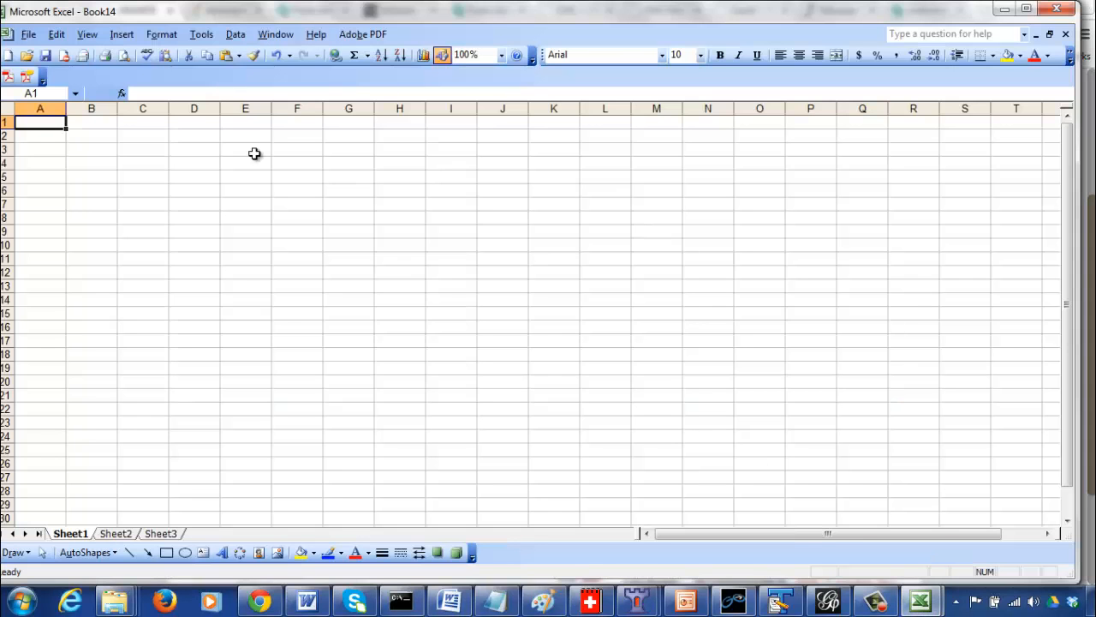
pyautogui.click(227, 54)
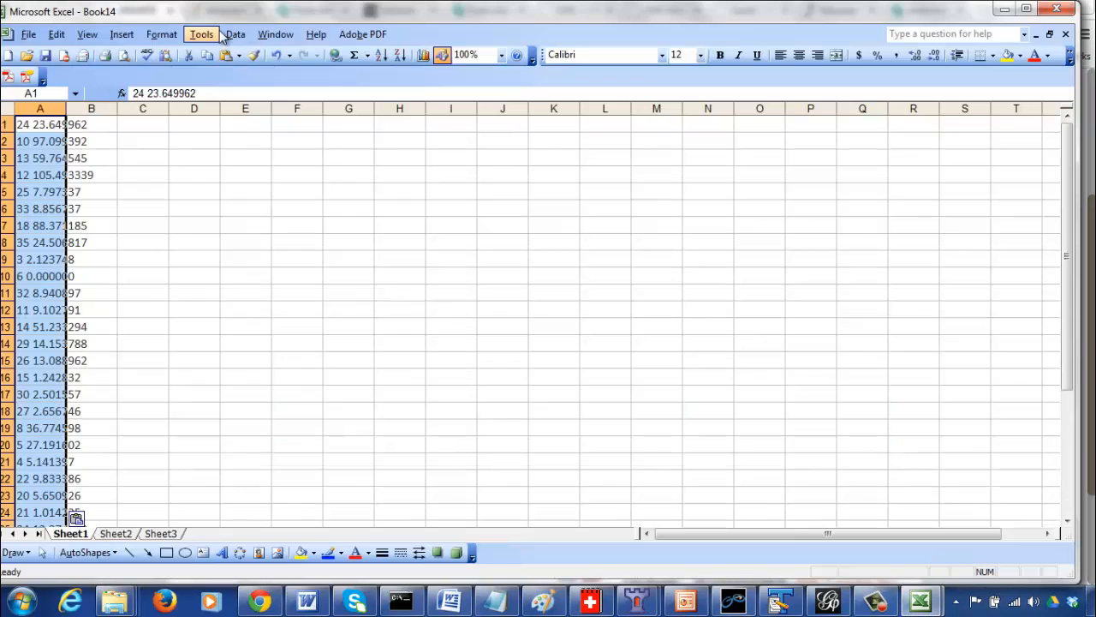
# - Split the pasted list into node ID and betweenness columns with Text to Columns, delimited by Tab and Space
pyautogui.click(234, 34)
pyautogui.click(261, 127)
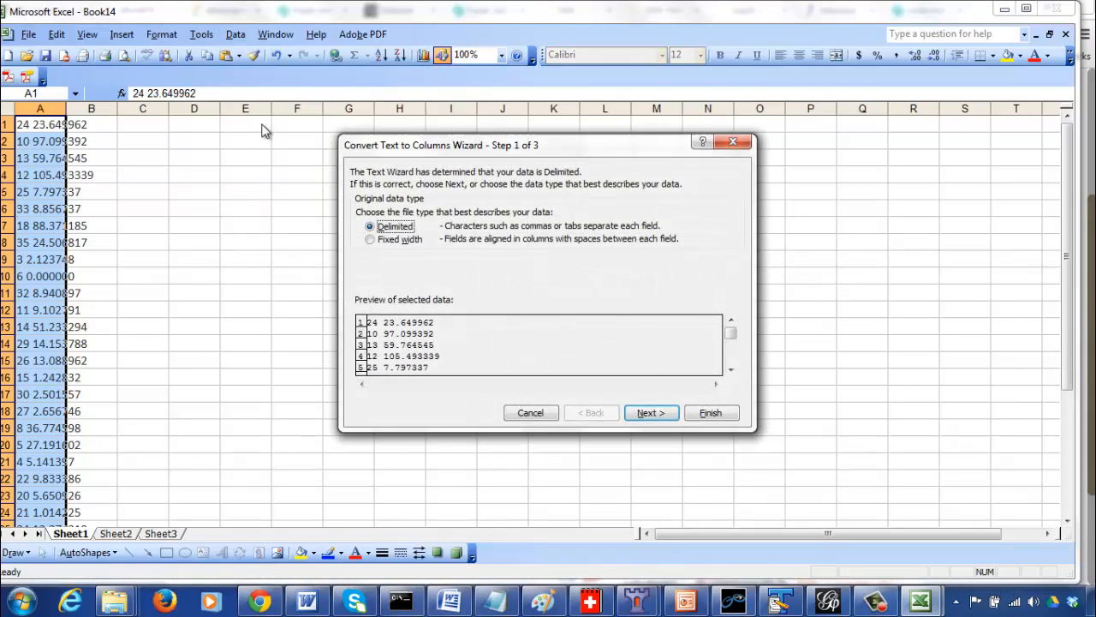
pyautogui.click(651, 413)
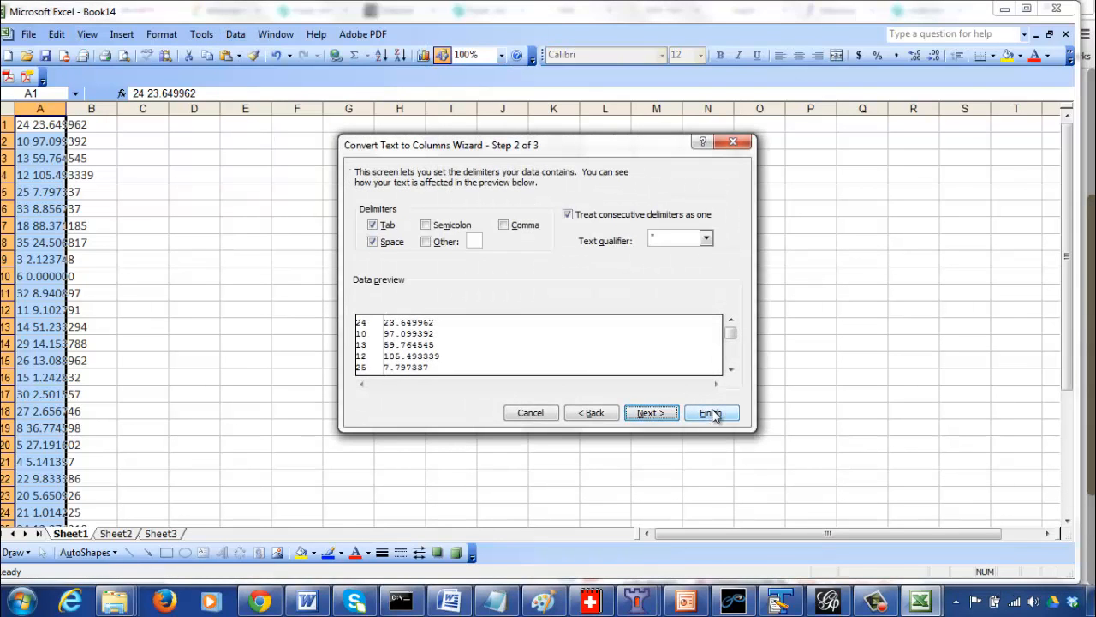
pyautogui.click(710, 412)
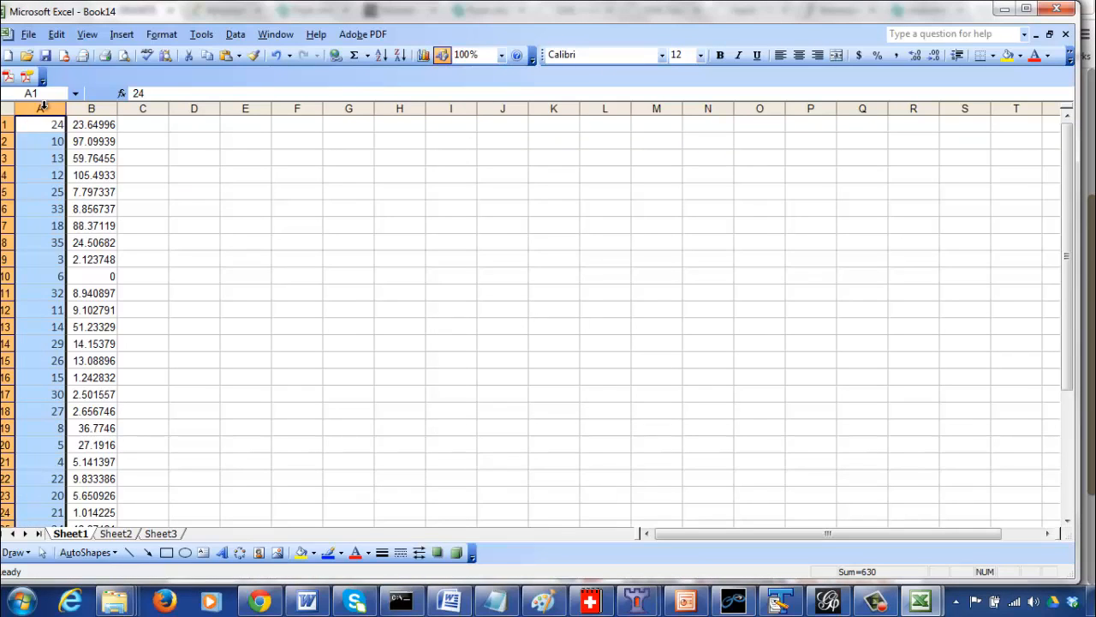
# - Sort columns A and B by Column A in ascending order, with no header row
pyautogui.moveTo(41, 109); pyautogui.dragTo(91, 109)
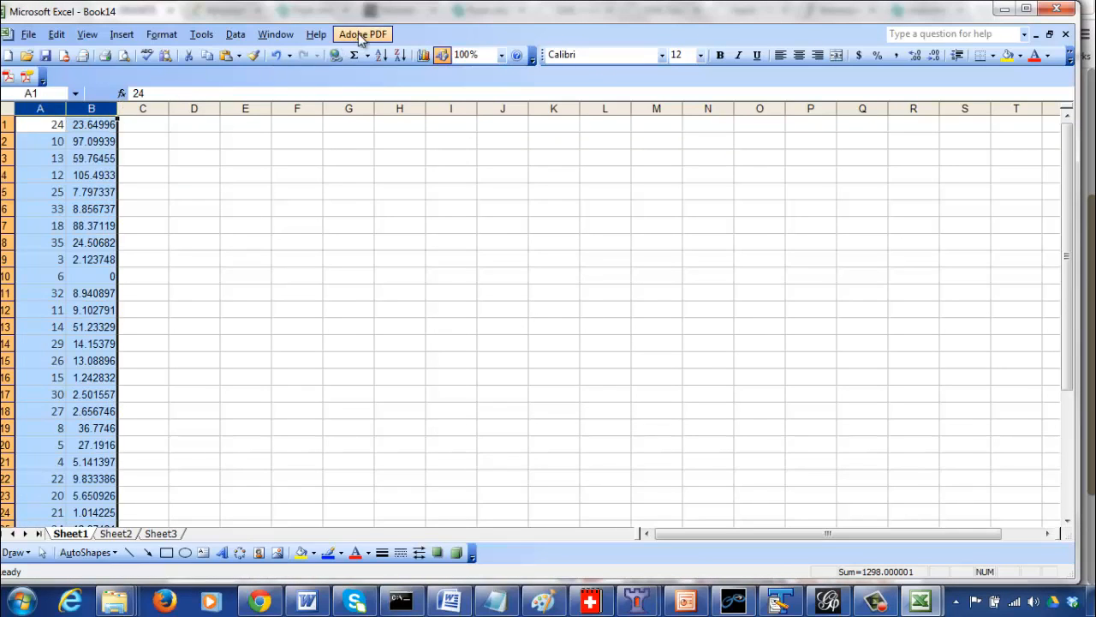
pyautogui.click(232, 38)
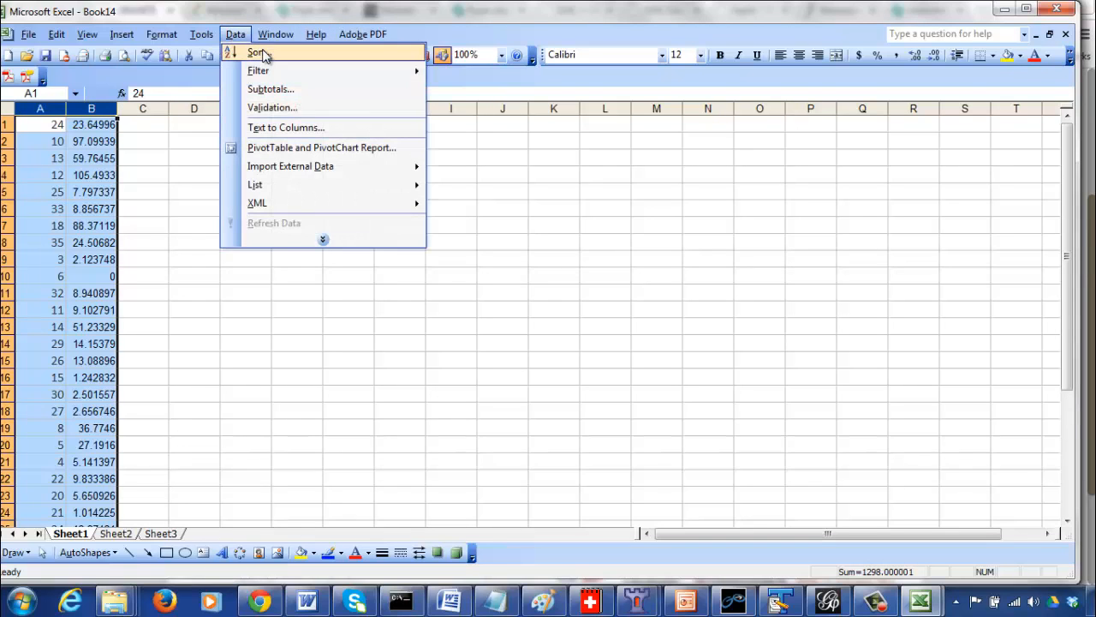
pyautogui.click(259, 53)
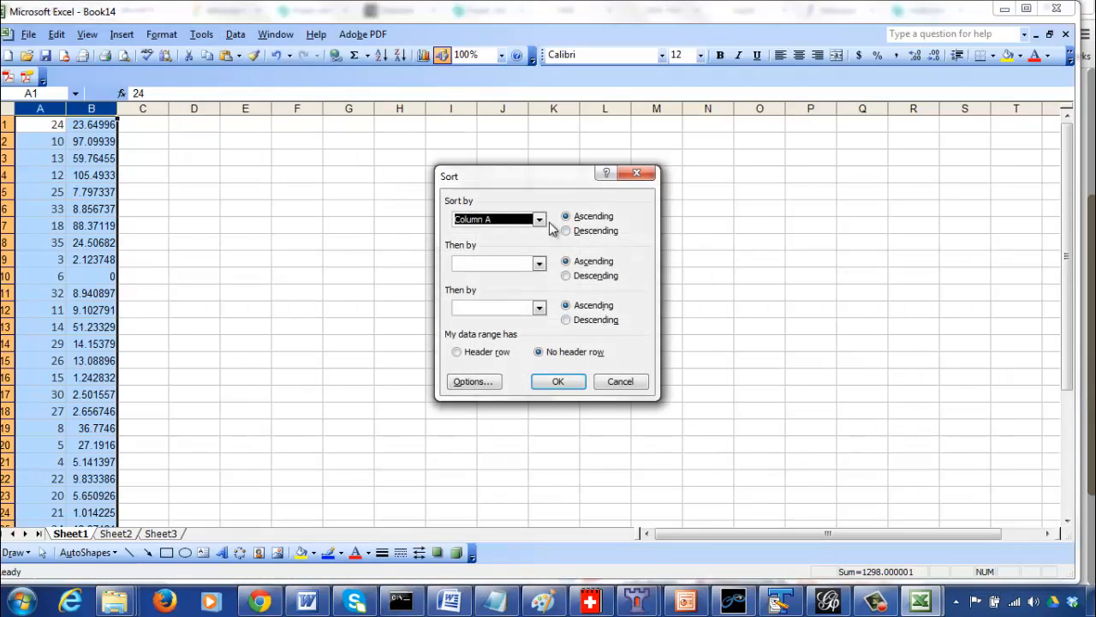
pyautogui.click(559, 381)
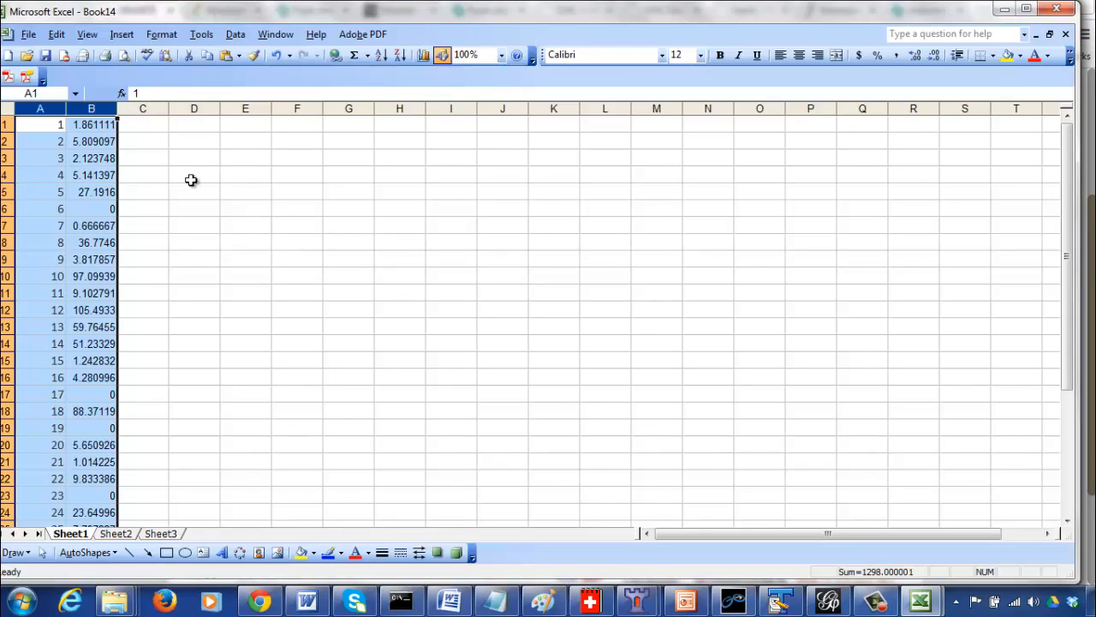
# - Copy the sorted betweenness values from B1:B35 into the Rev-SoccerWC-98-NodeSet workbook, starting at H2
pyautogui.moveTo(91, 125); pyautogui.dragTo(103, 477)
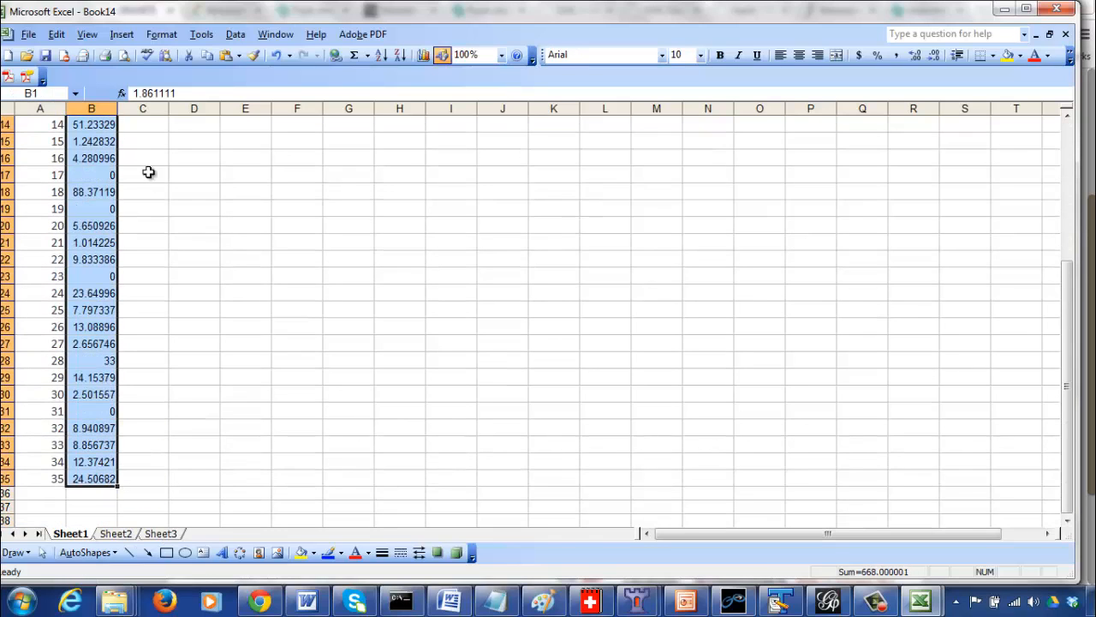
pyautogui.click(208, 55)
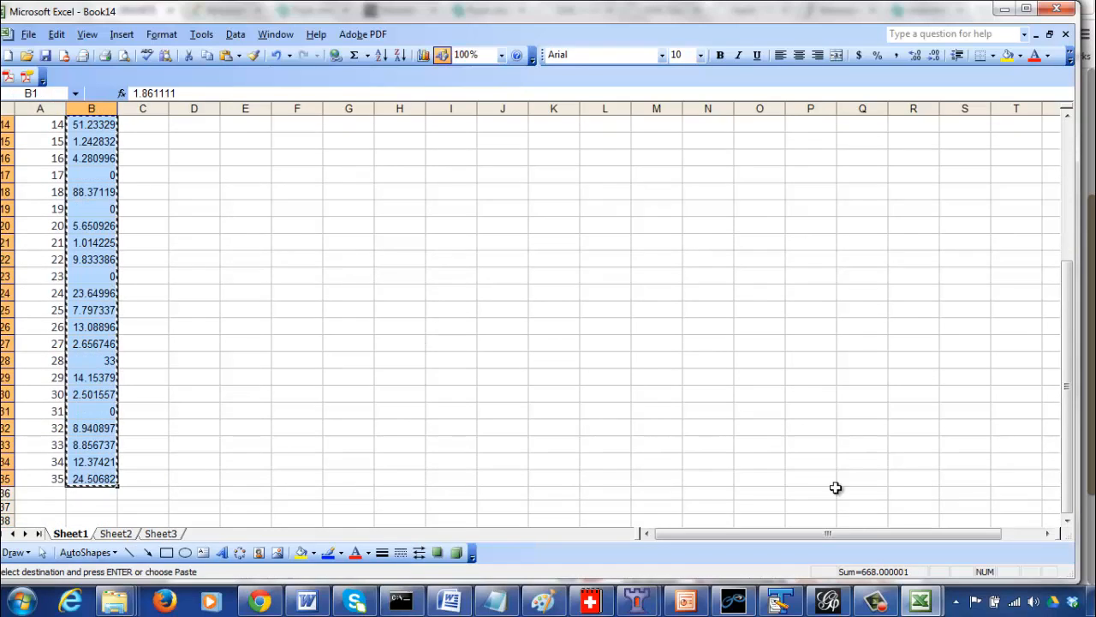
pyautogui.click(919, 602)
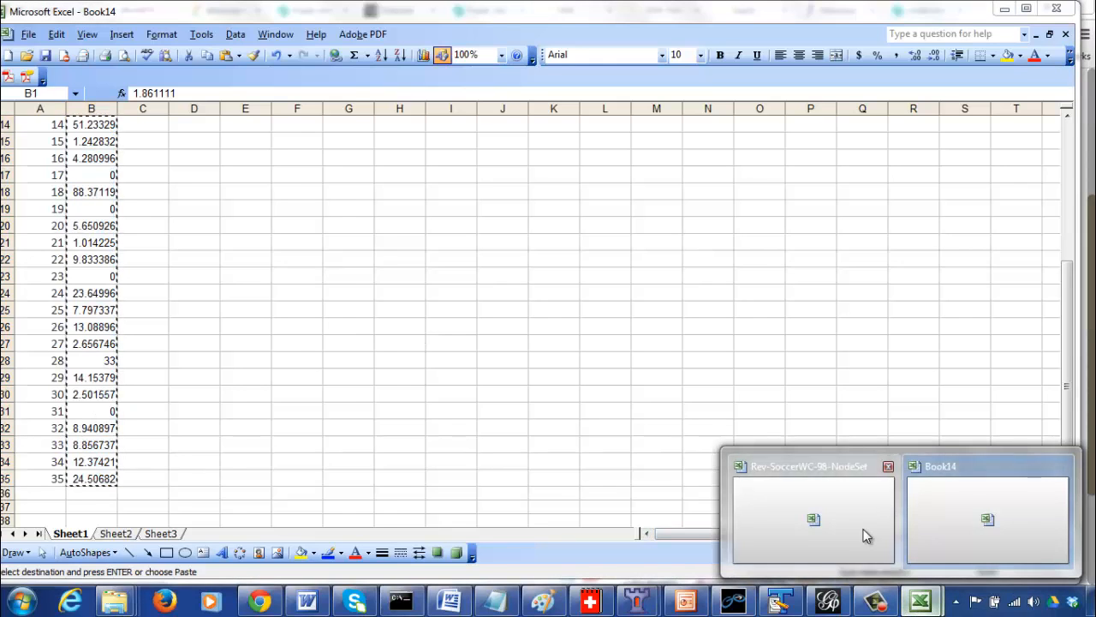
pyautogui.click(865, 536)
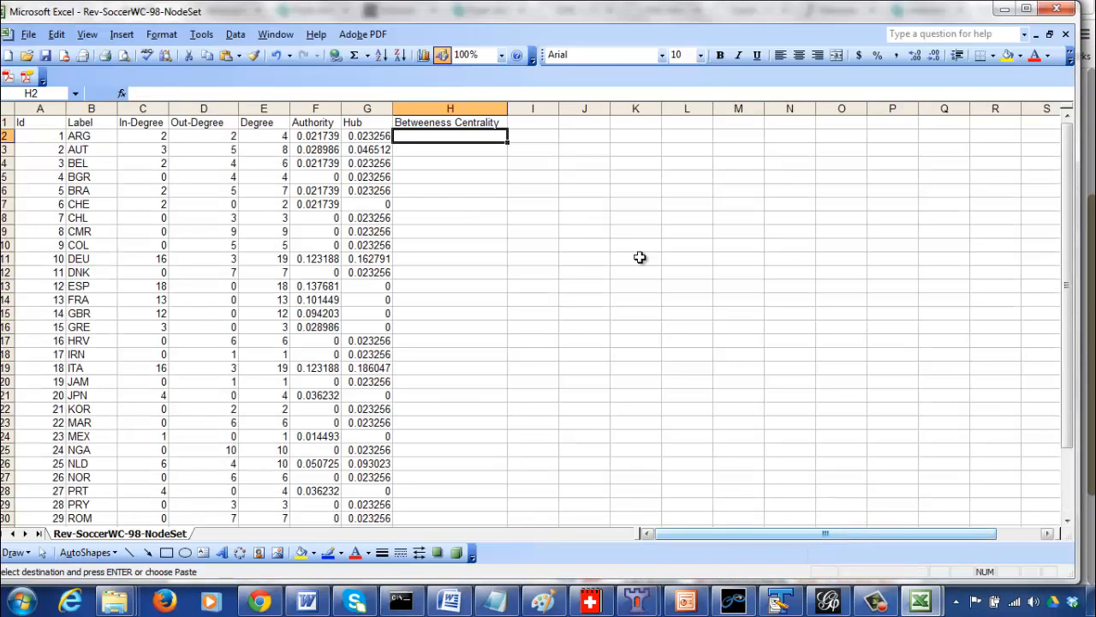
pyautogui.click(225, 56)
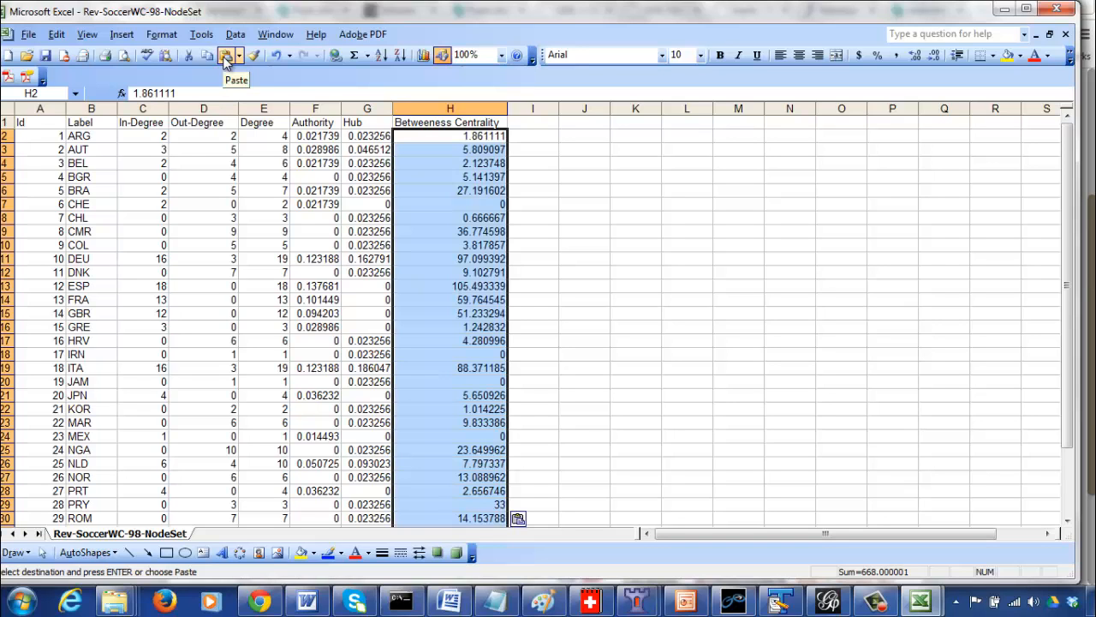
# - Save Rev-SoccerWC-98-NodeSet.csv, keeping the CSV format, and close the workbook
pyautogui.click(45, 55)
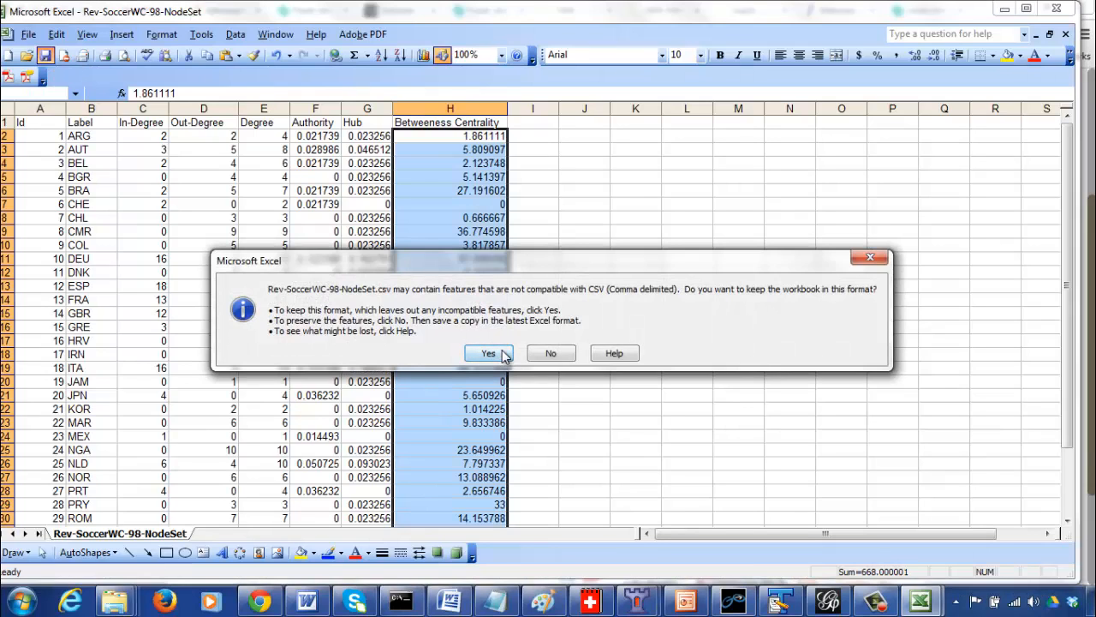
pyautogui.click(504, 353)
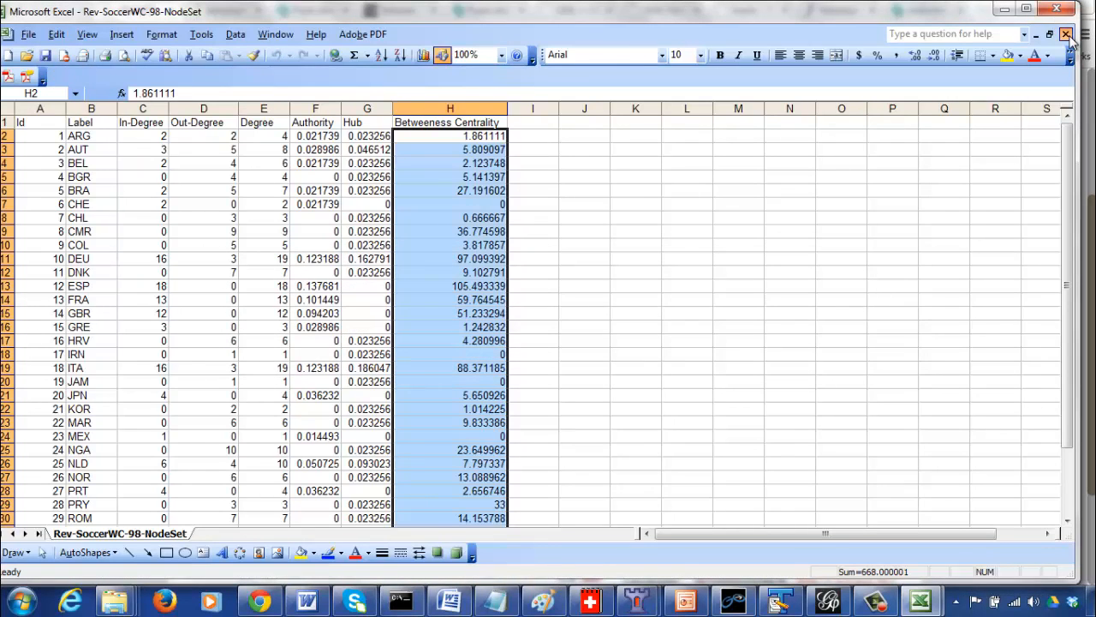
pyautogui.click(1066, 35)
pyautogui.click(486, 341)
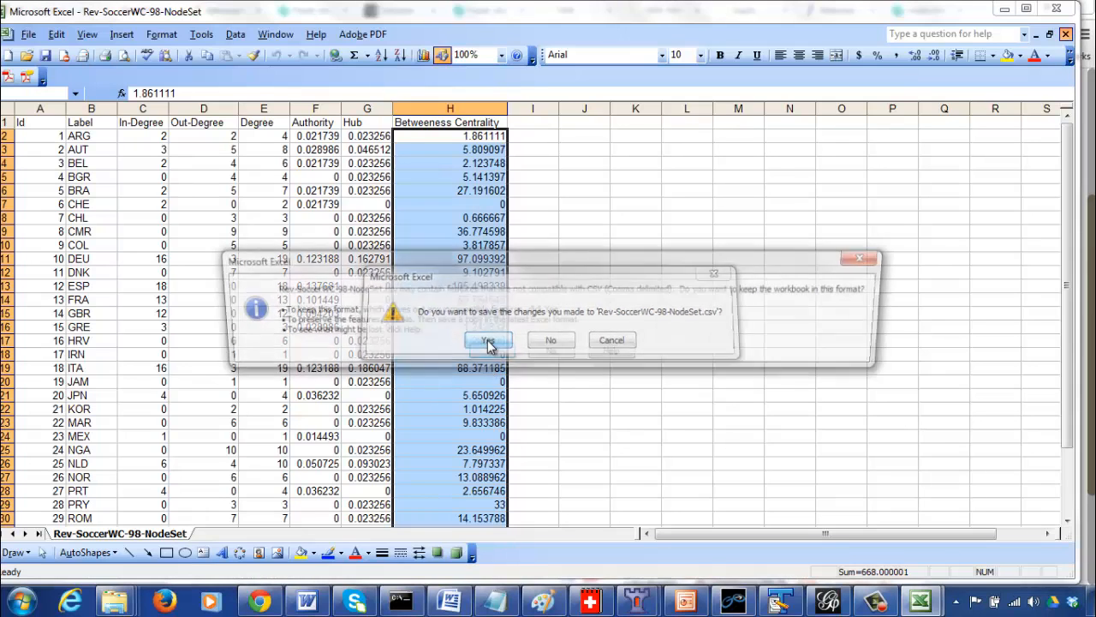
pyautogui.click(488, 351)
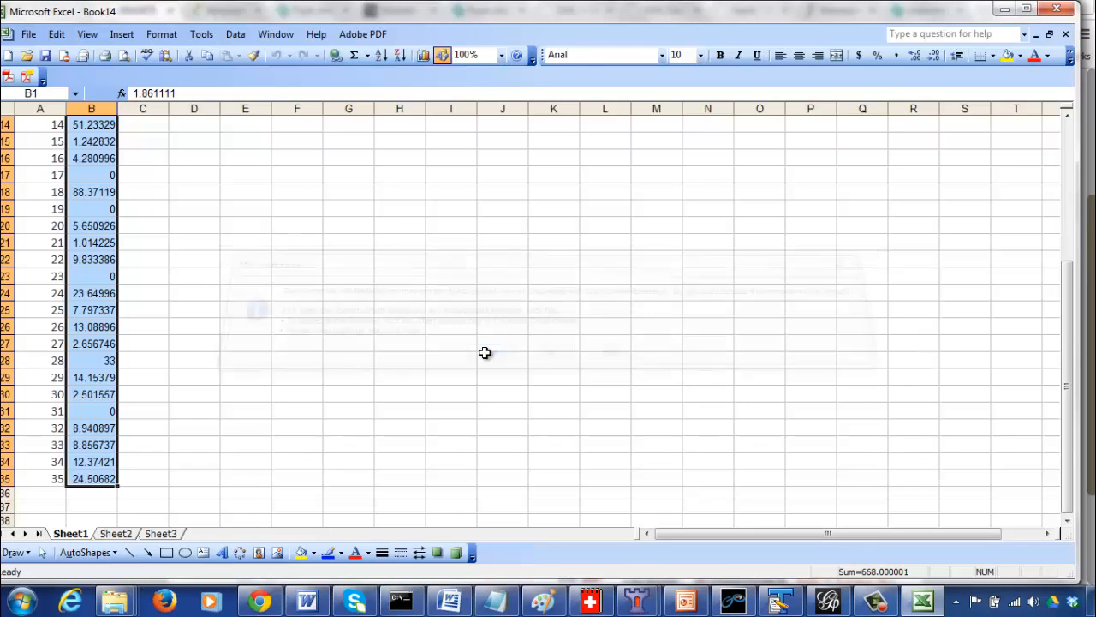
# - Switch to Gephi and set up a spreadsheet import of Rev-SoccerWC-98-NodeSet.csv as a Nodes table
pyautogui.click(828, 601)
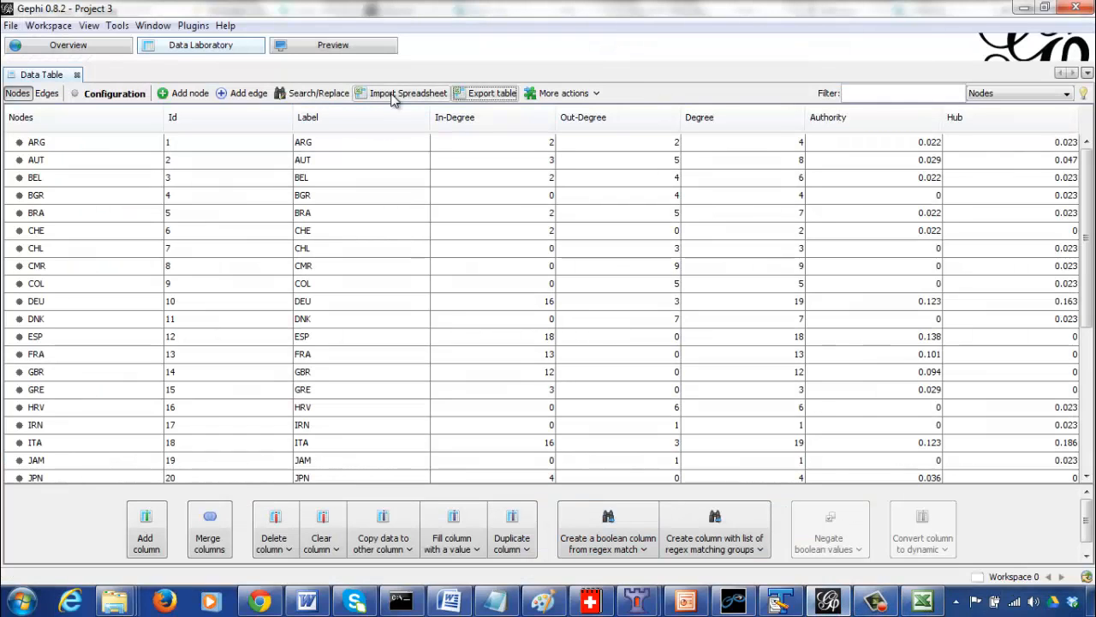
pyautogui.click(393, 94)
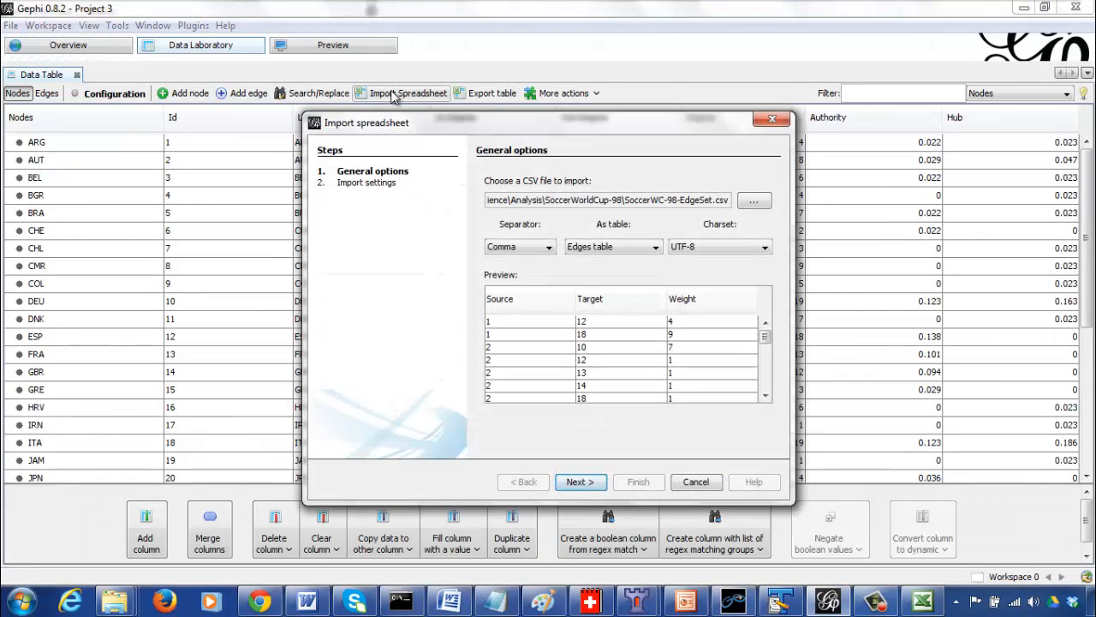
pyautogui.click(638, 247)
pyautogui.click(613, 262)
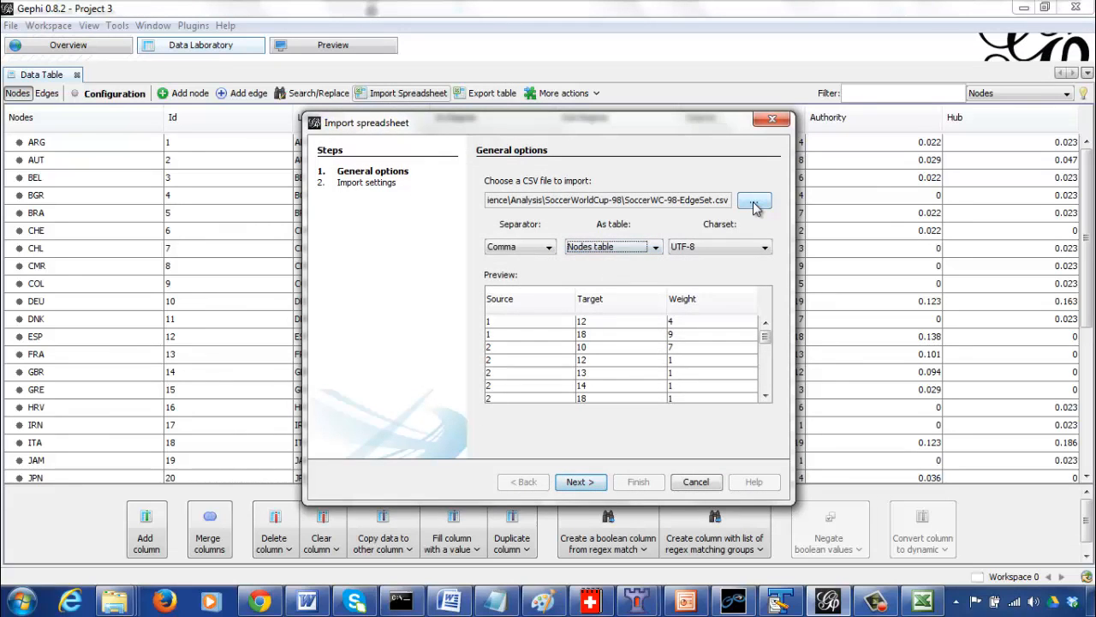
pyautogui.click(754, 200)
pyautogui.click(479, 246)
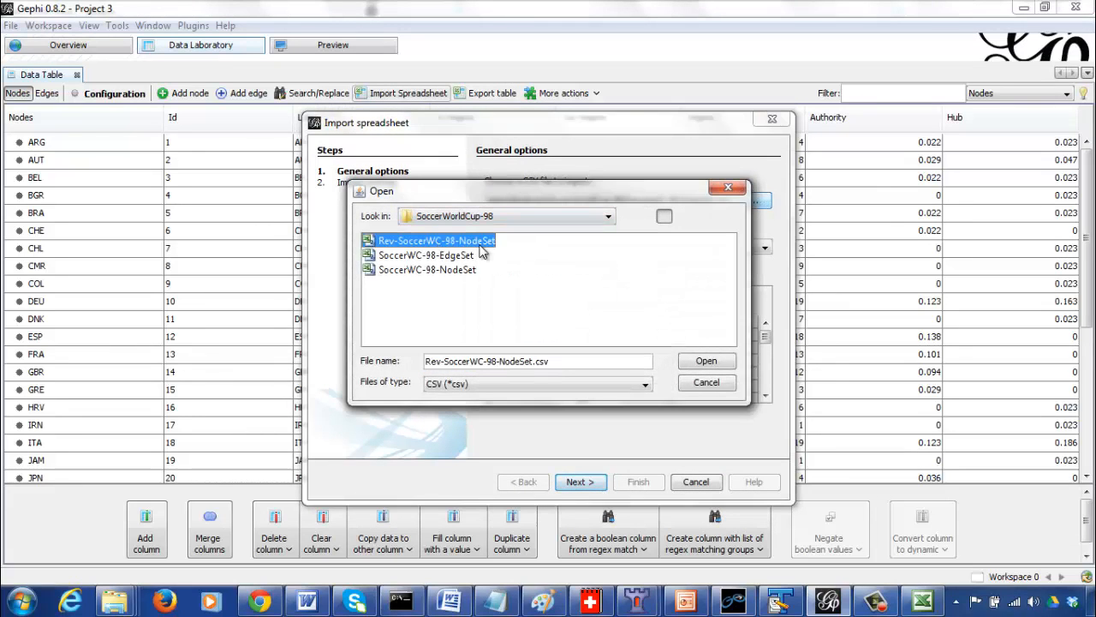
pyautogui.click(706, 360)
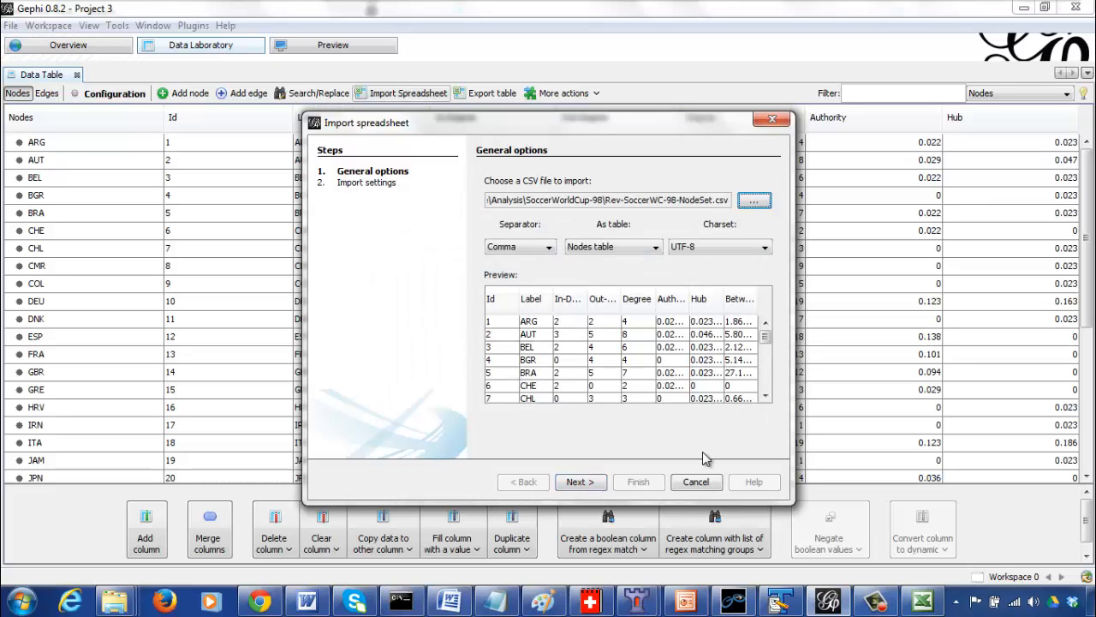
# - Set the Betweeness Centrality column type to Float and finish the import with nodes forced to be created as new ones
pyautogui.click(577, 482)
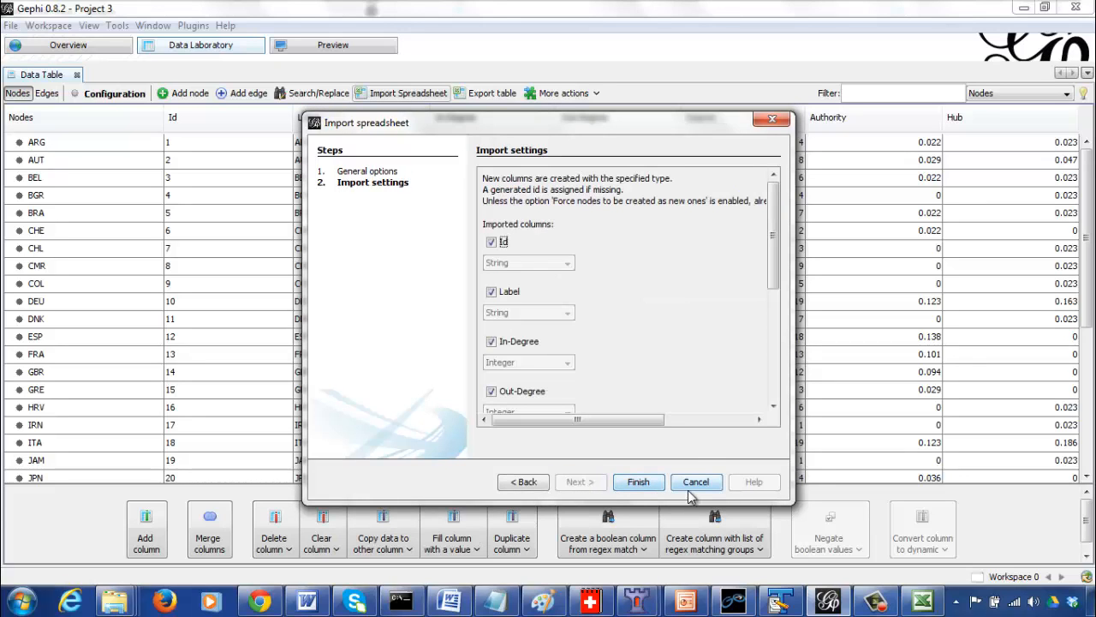
pyautogui.click(768, 322)
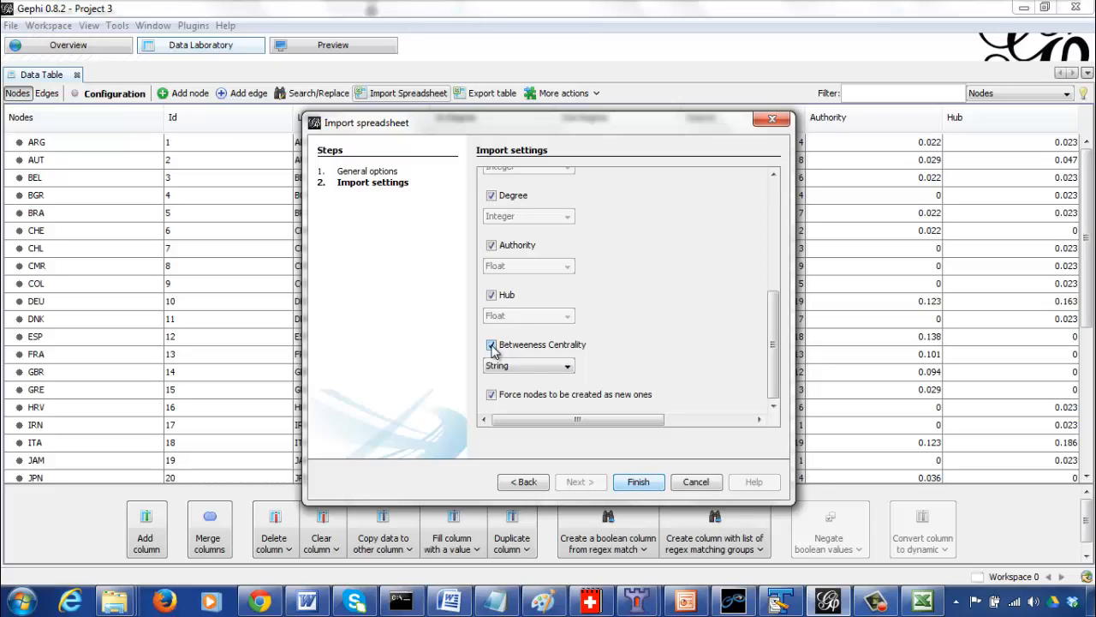
pyautogui.click(531, 368)
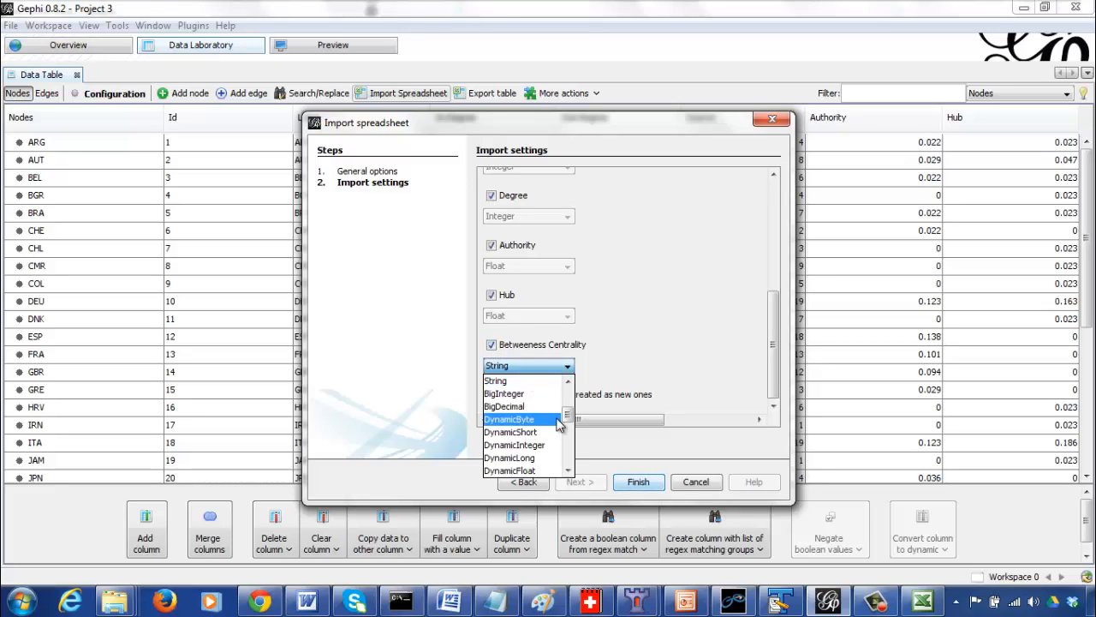
pyautogui.scroll(3, 556, 425)
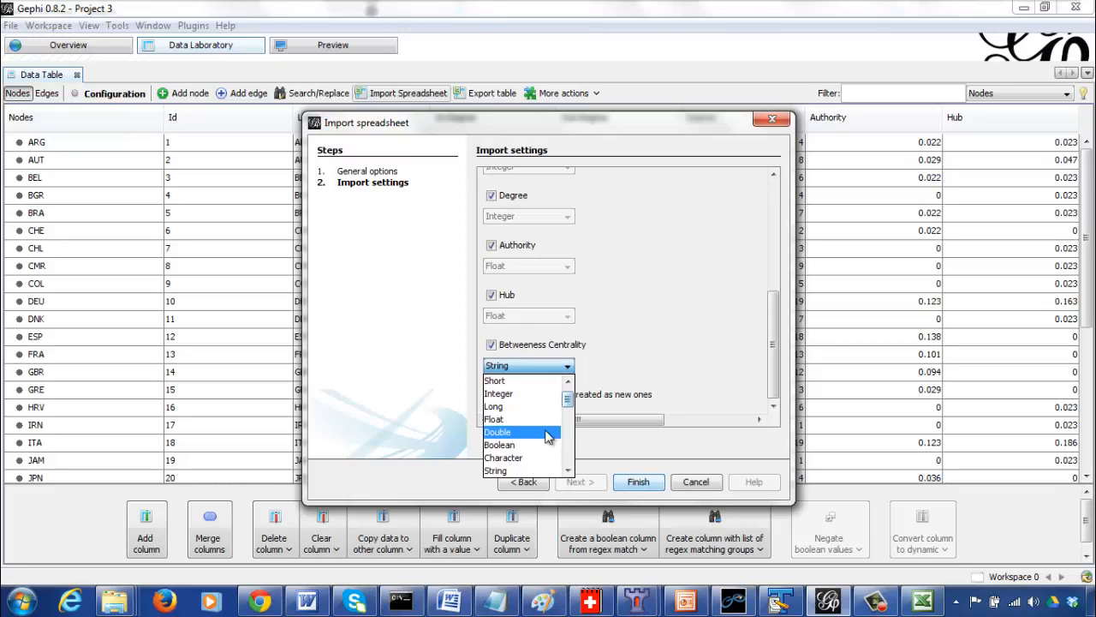
pyautogui.click(544, 419)
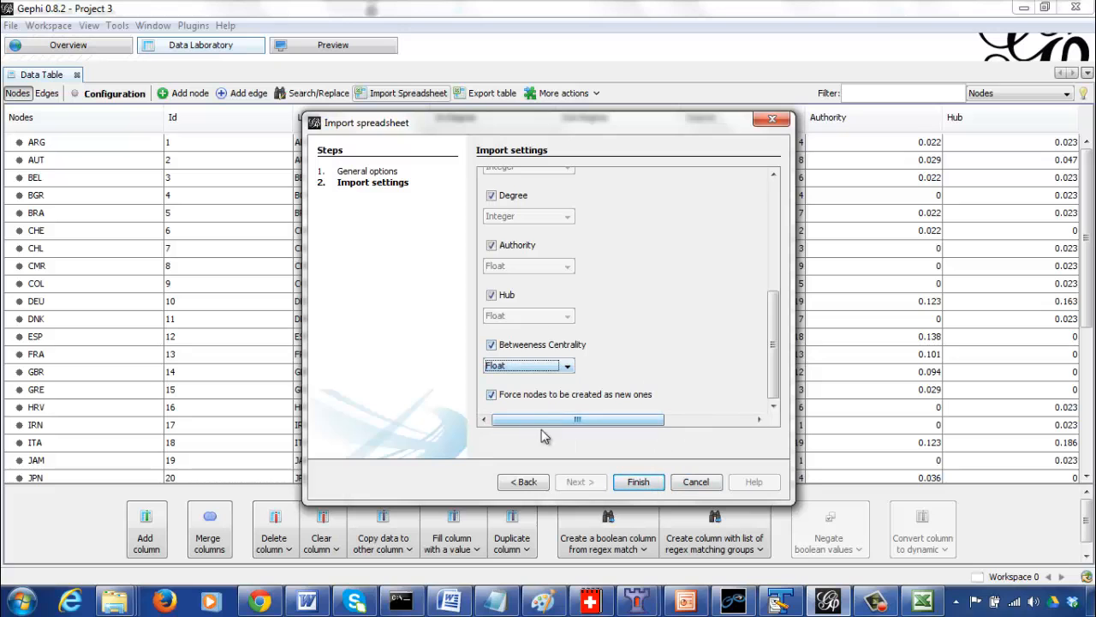
pyautogui.click(654, 485)
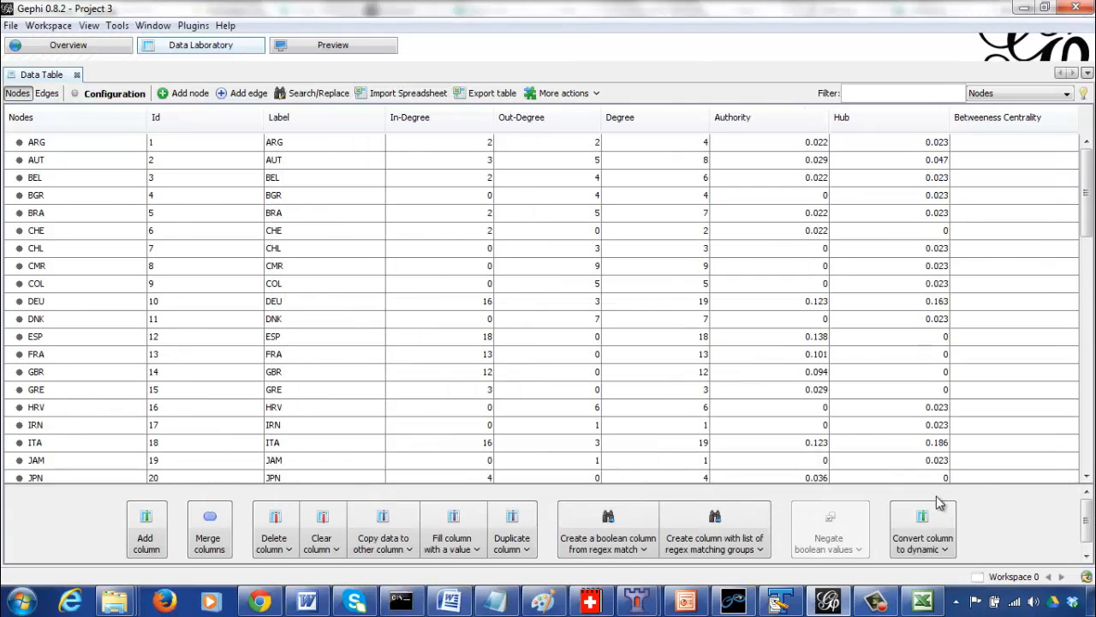
# - Check the imported Betweeness Centrality column and sort the nodes by it in descending order
pyautogui.click(1004, 142)
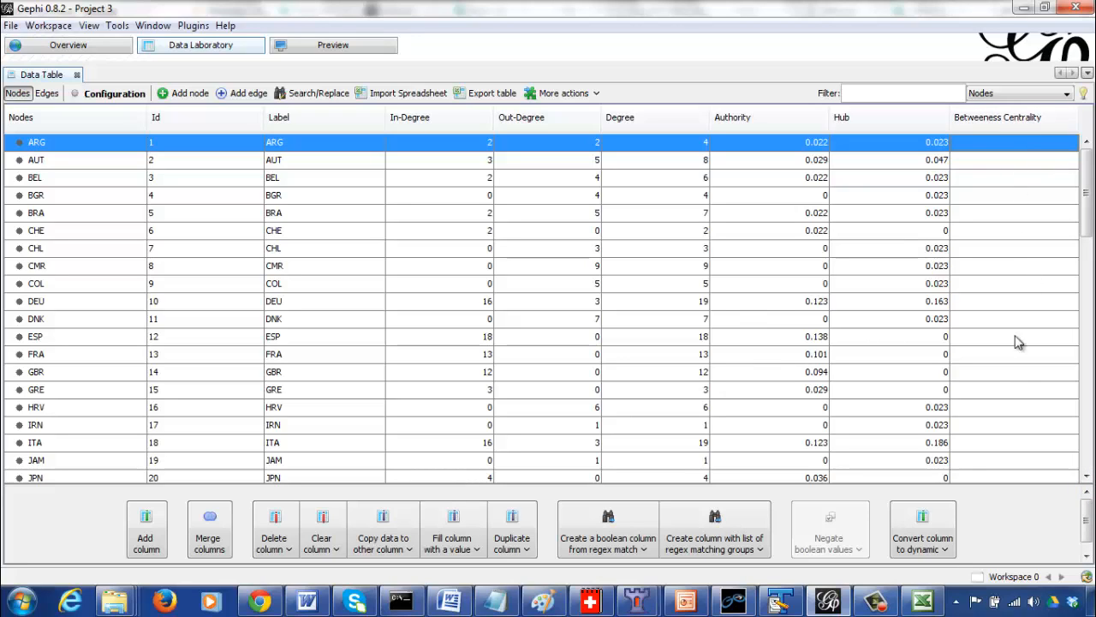
pyautogui.click(1047, 477)
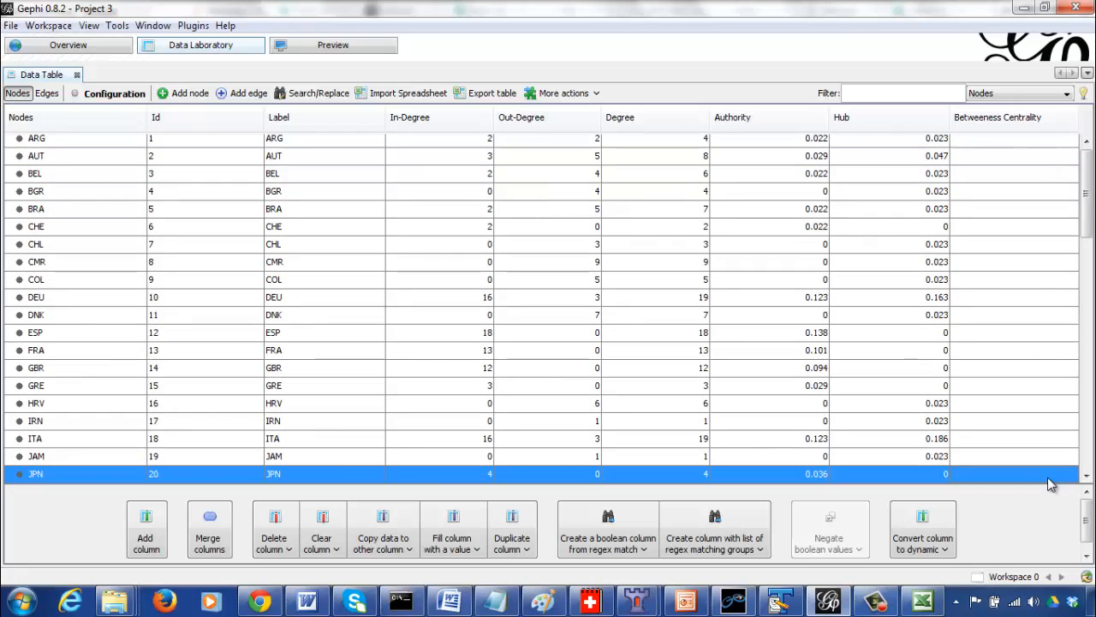
pyautogui.click(985, 141)
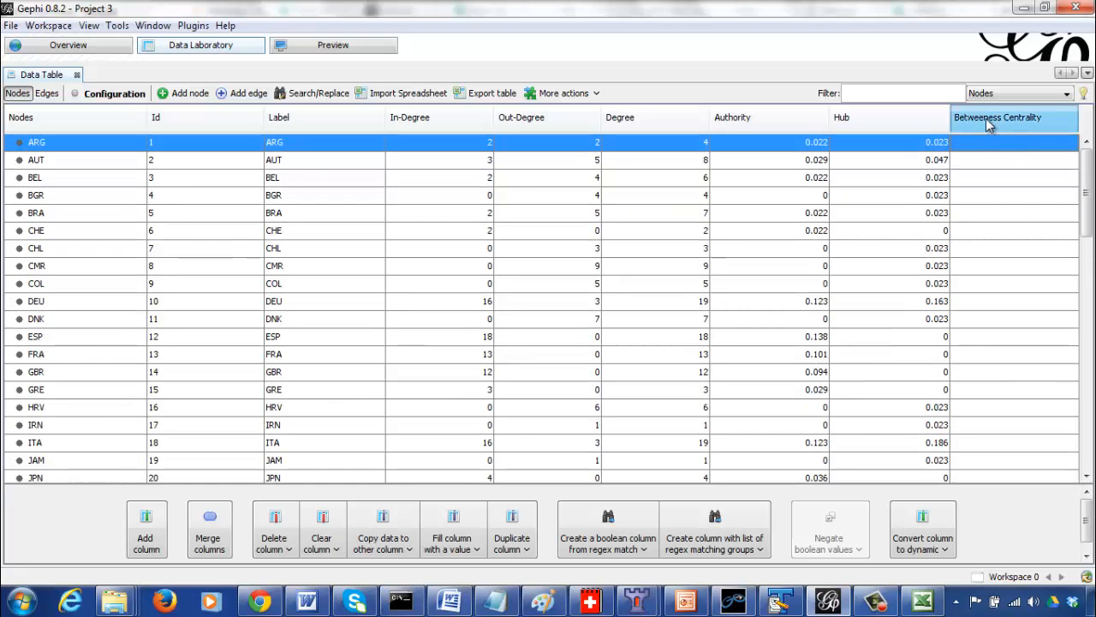
pyautogui.click(986, 118)
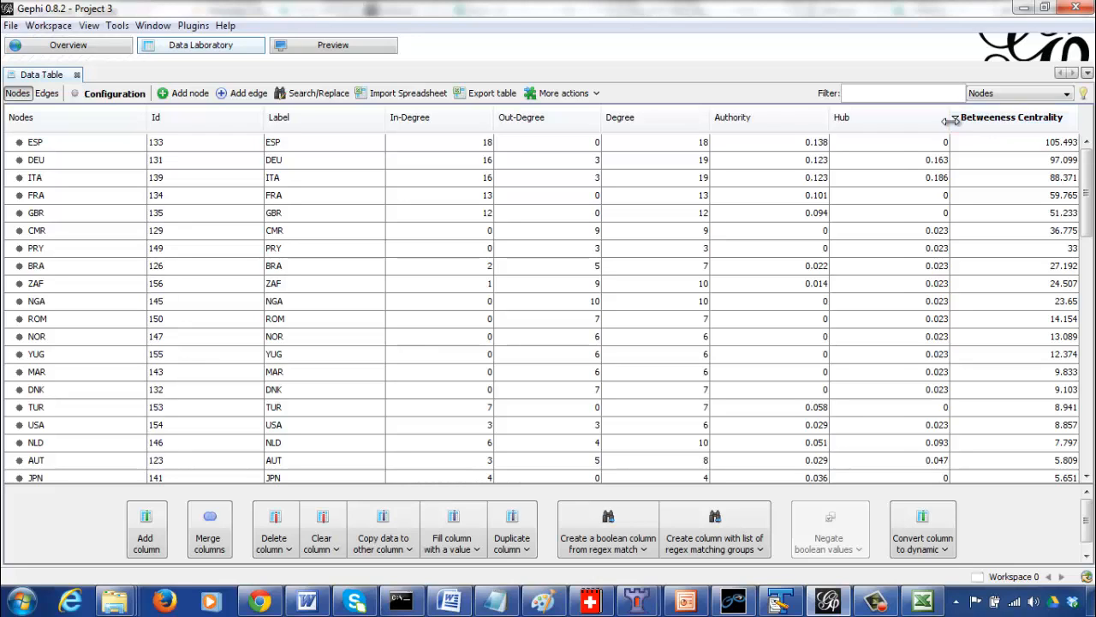
# - Move the Betweeness Centrality column in front of Degree and narrow the Hub and Nodes columns
pyautogui.moveTo(950, 120); pyautogui.dragTo(884, 125)
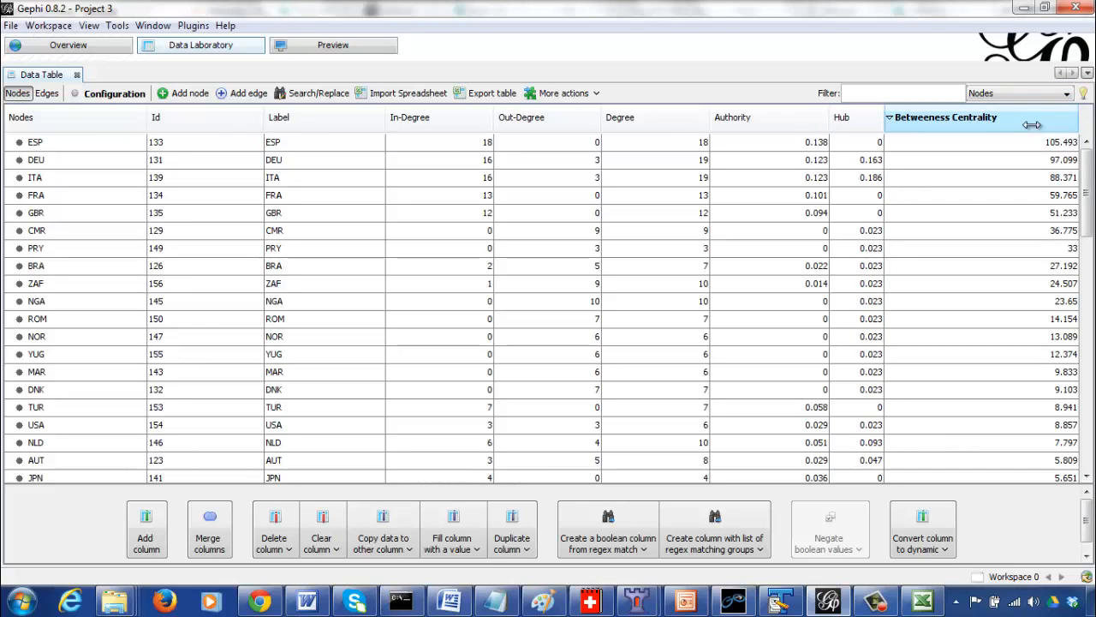
pyautogui.moveTo(1015, 128); pyautogui.dragTo(739, 142)
pyautogui.moveTo(728, 141); pyautogui.dragTo(727, 142)
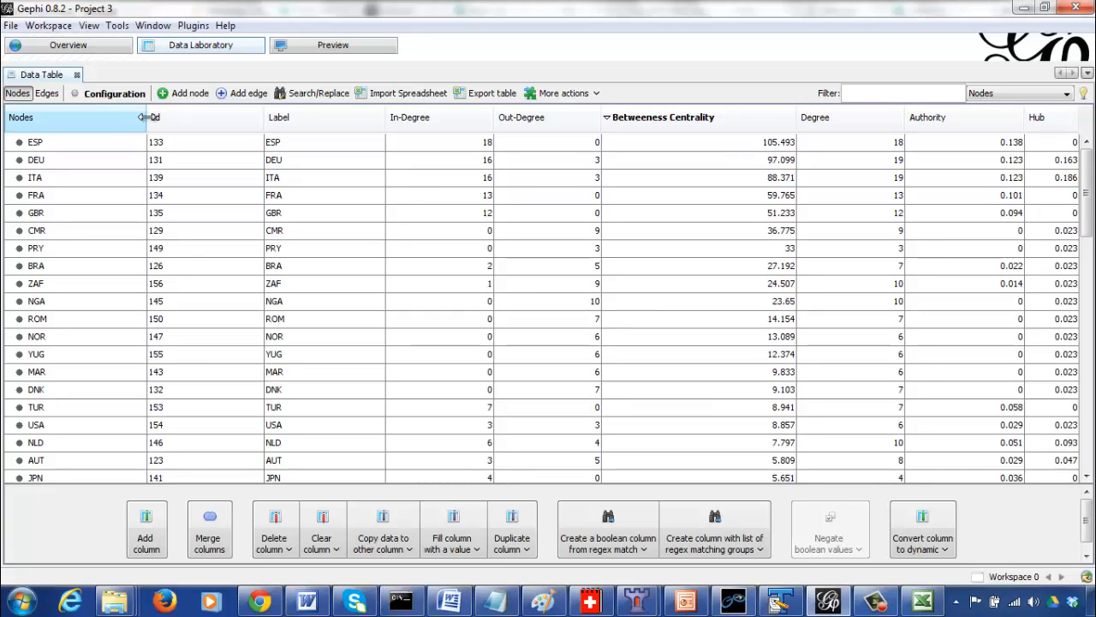
pyautogui.moveTo(147, 121); pyautogui.dragTo(78, 120)
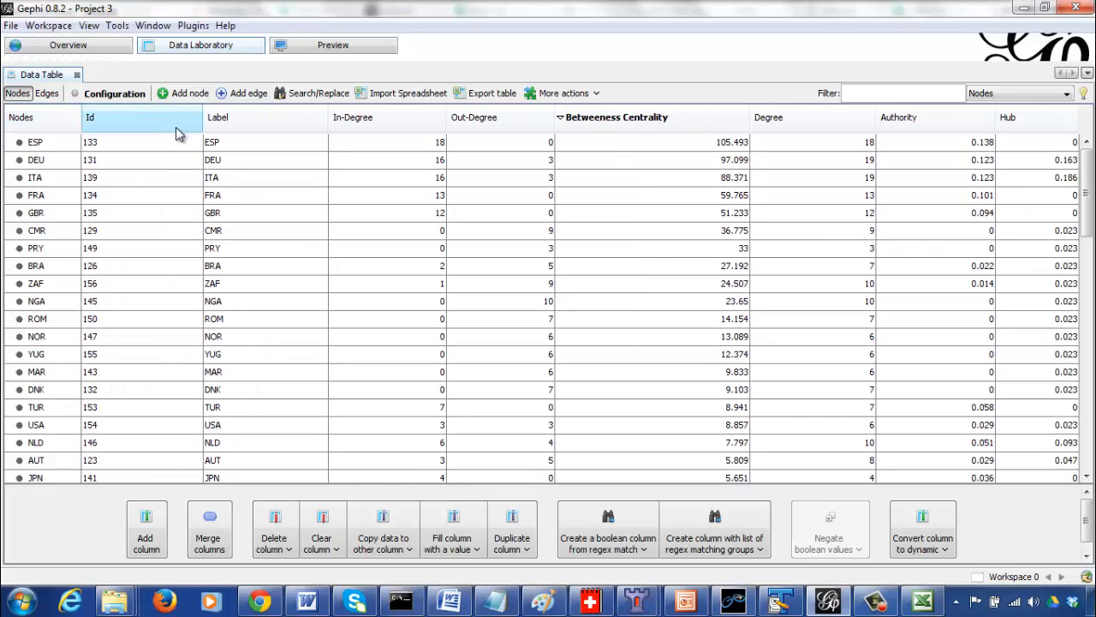
# - Compare the node rows sorted by Label and by Id, and restore the unsorted row order
pyautogui.click(212, 117)
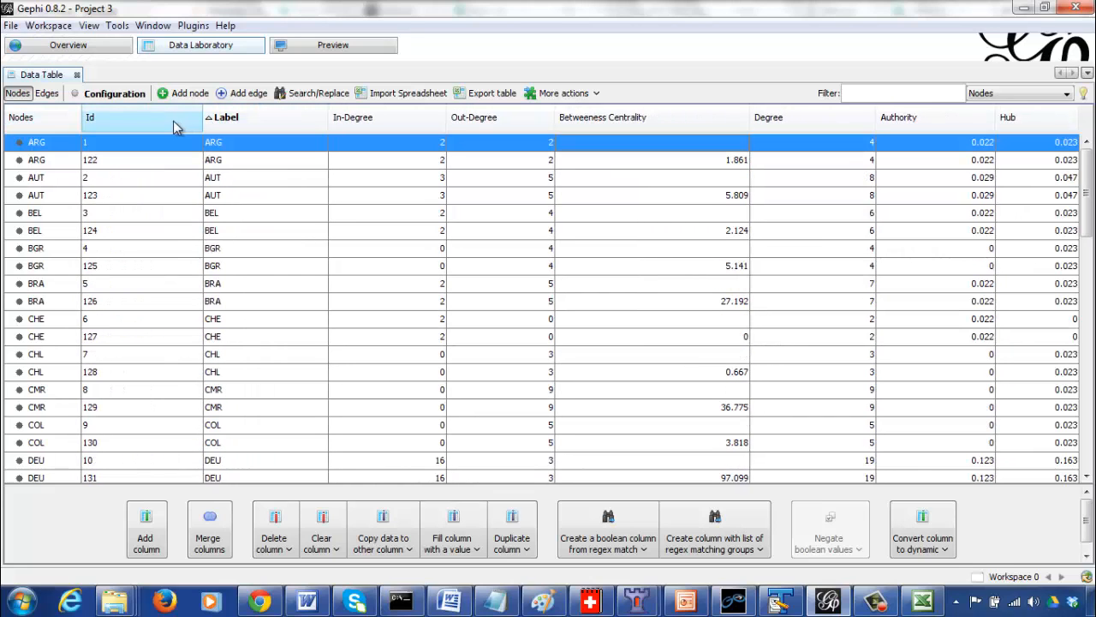
pyautogui.click(173, 127)
pyautogui.click(158, 125)
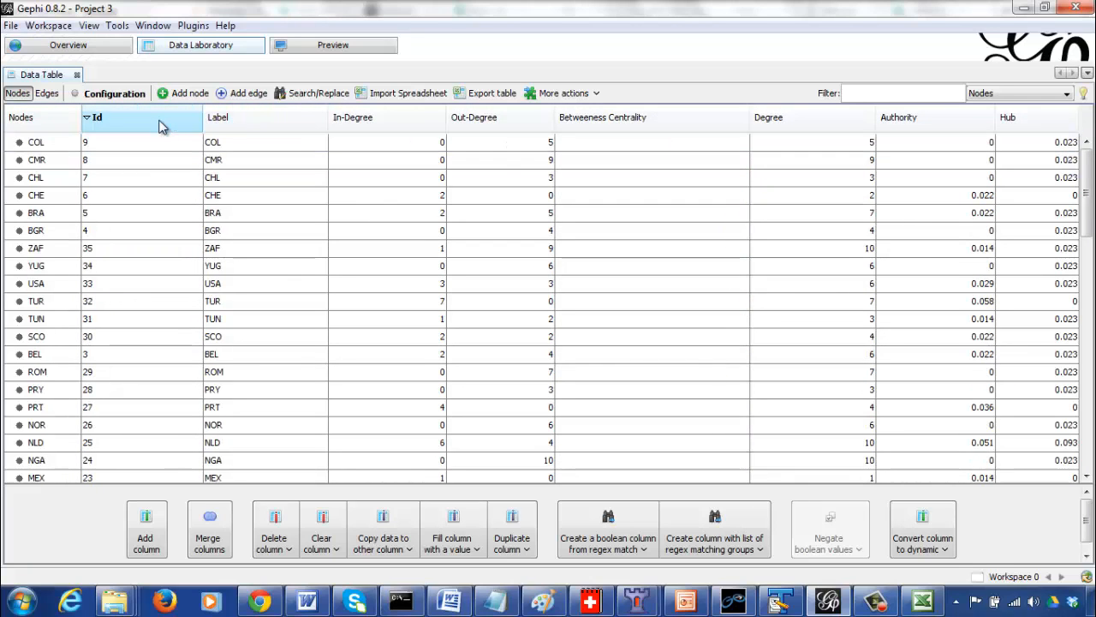
pyautogui.click(163, 127)
# - Narrow the Id, Label and Betweeness Centrality columns of the node table
pyautogui.moveTo(204, 120); pyautogui.dragTo(142, 121)
pyautogui.moveTo(273, 117); pyautogui.dragTo(219, 118)
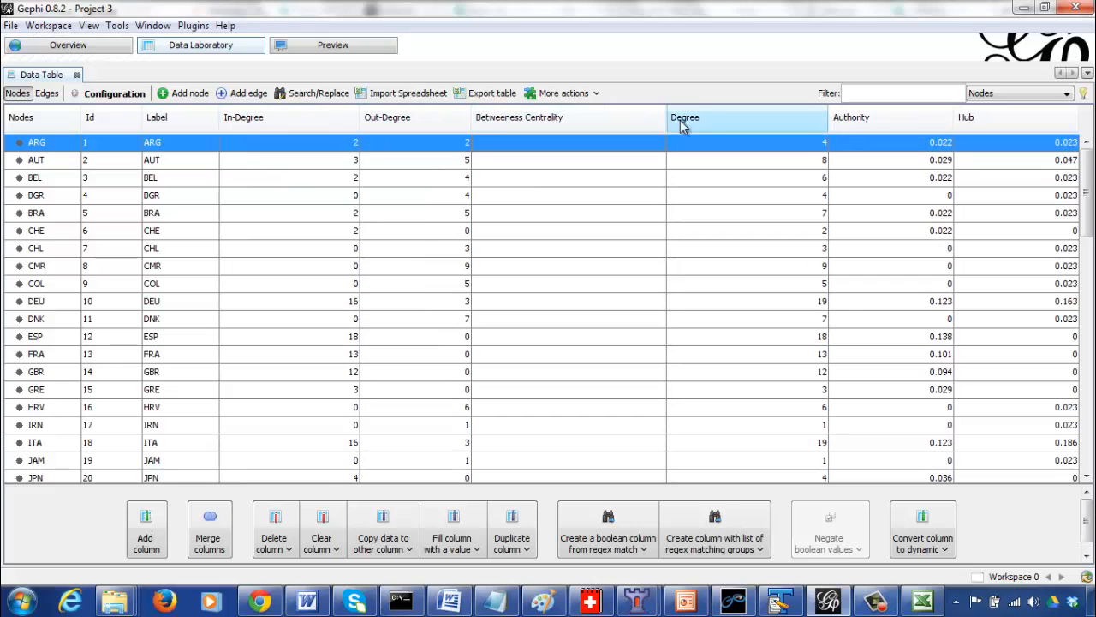
pyautogui.moveTo(668, 120); pyautogui.dragTo(602, 146)
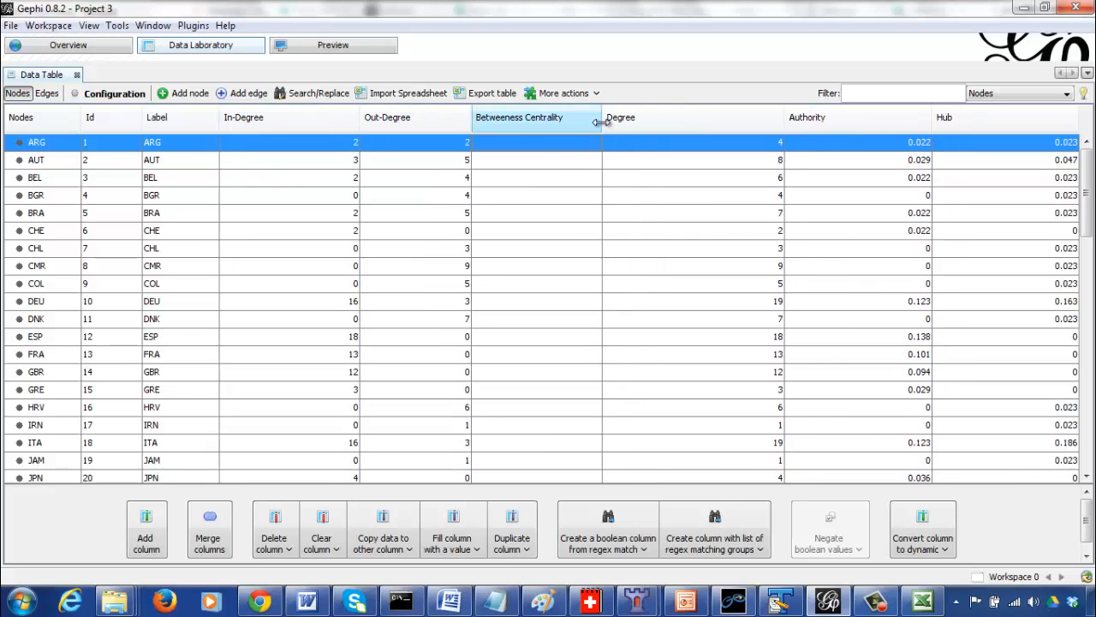
# - Compare the node rows sorted by Betweeness Centrality and by Id, and check the source betweenness values in Excel
pyautogui.click(526, 124)
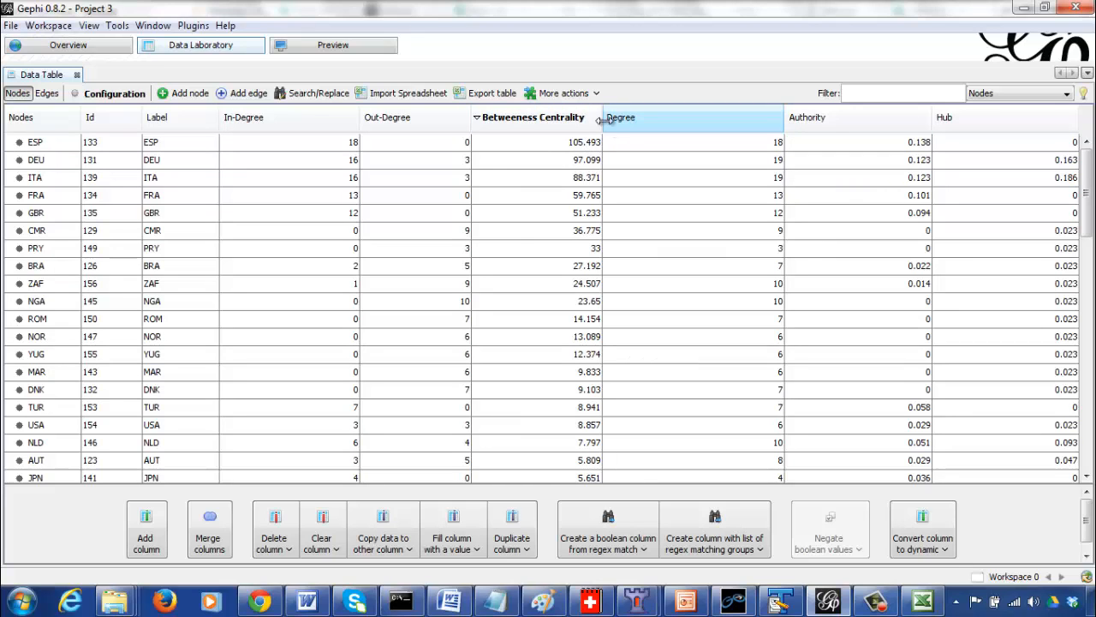
pyautogui.moveTo(602, 120)
pyautogui.mouseDown()
pyautogui.moveTo(794, 122)
pyautogui.moveTo(620, 122)
pyautogui.mouseUp()
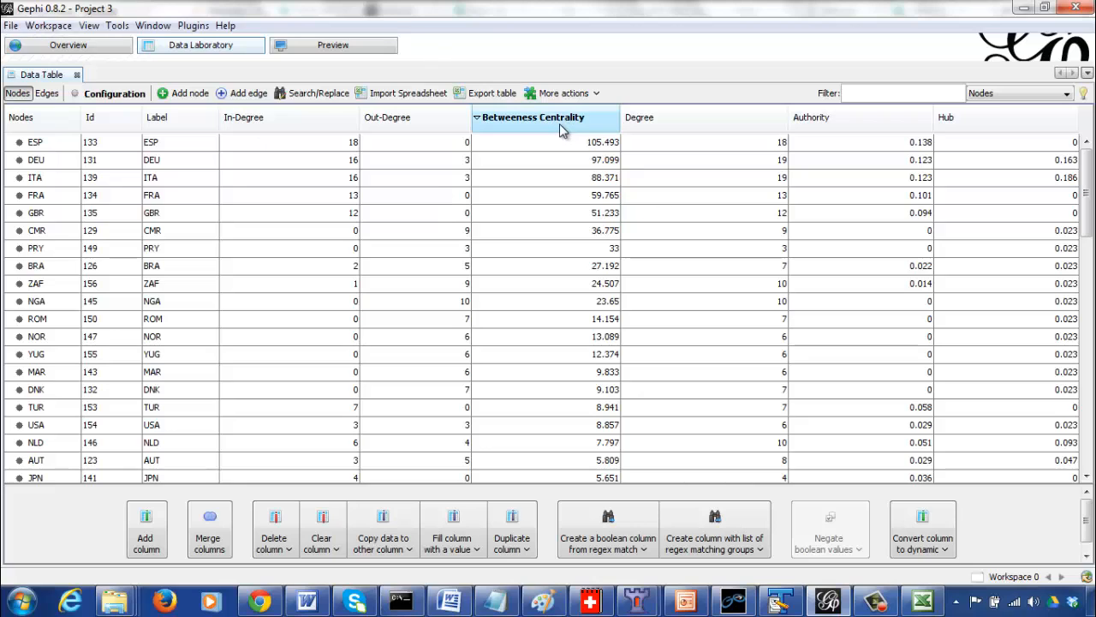
pyautogui.click(120, 119)
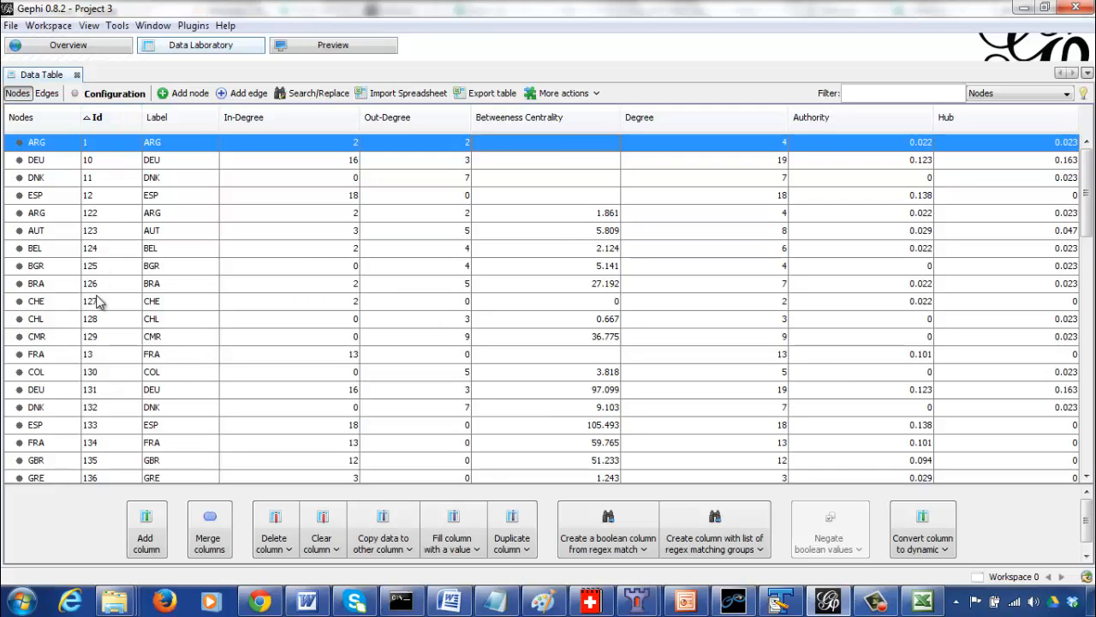
pyautogui.click(94, 482)
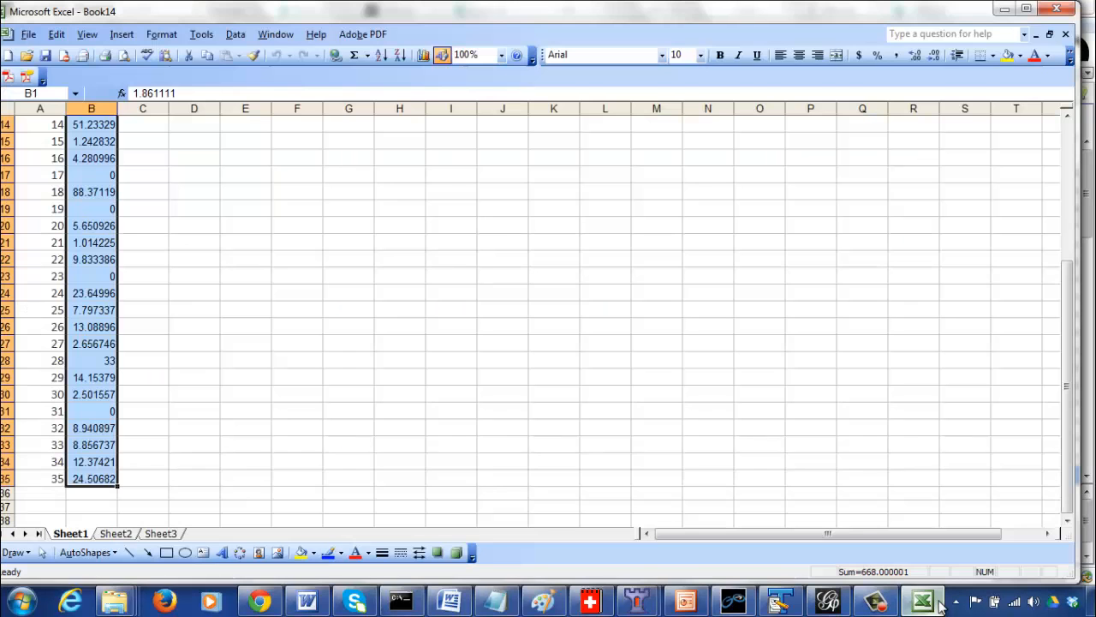
pyautogui.click(938, 604)
pyautogui.click(939, 604)
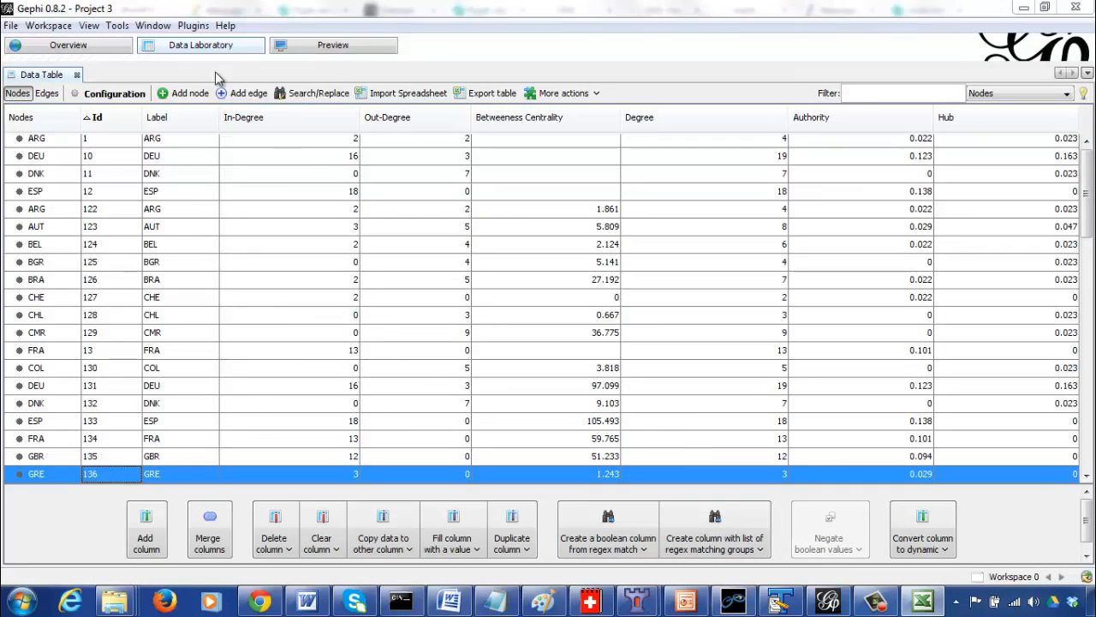
# - Close the current Gephi project without saving it
pyautogui.click(11, 26)
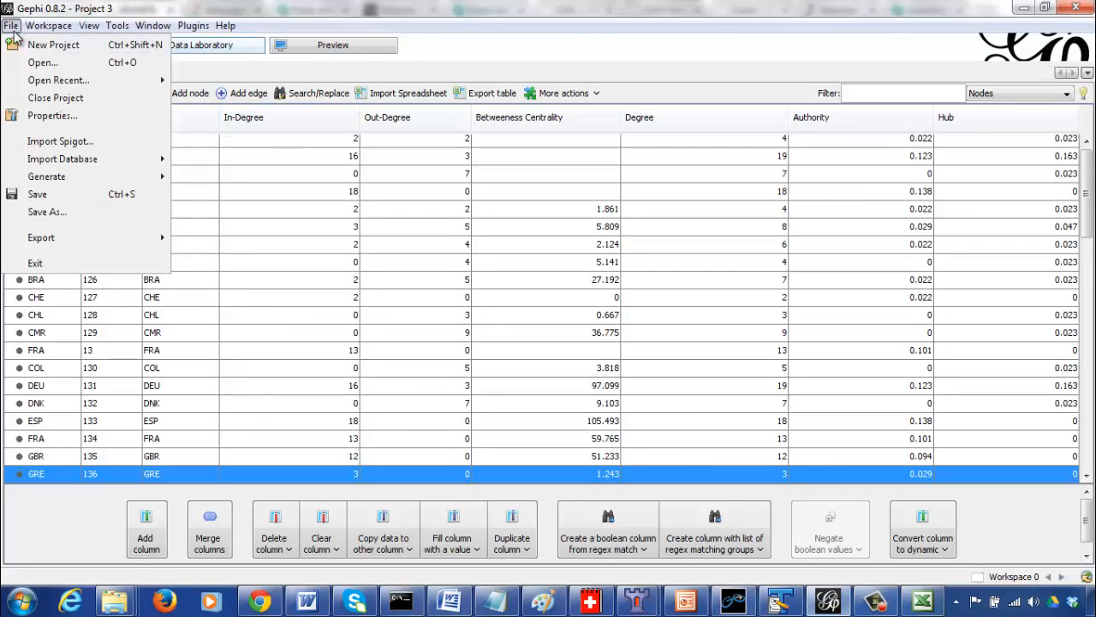
pyautogui.click(34, 99)
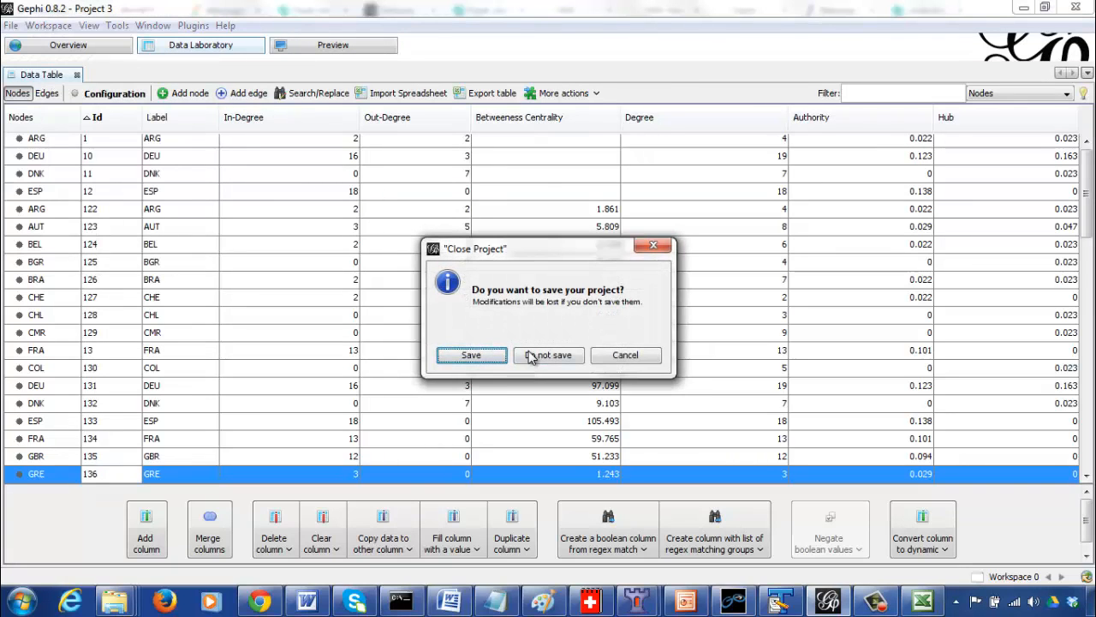
pyautogui.click(531, 356)
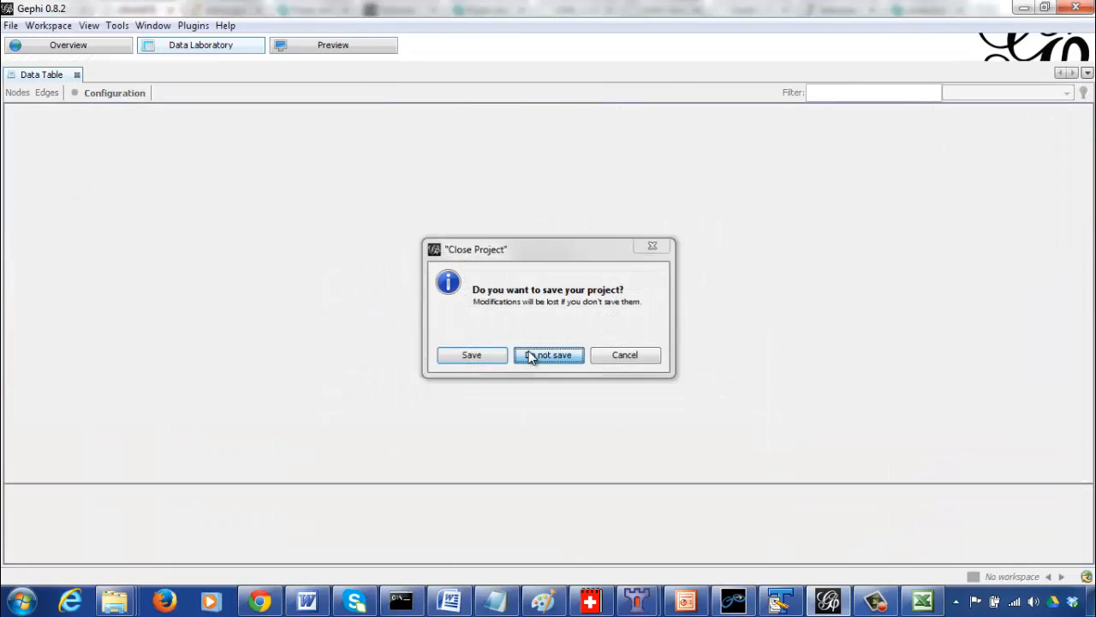
pyautogui.click(11, 26)
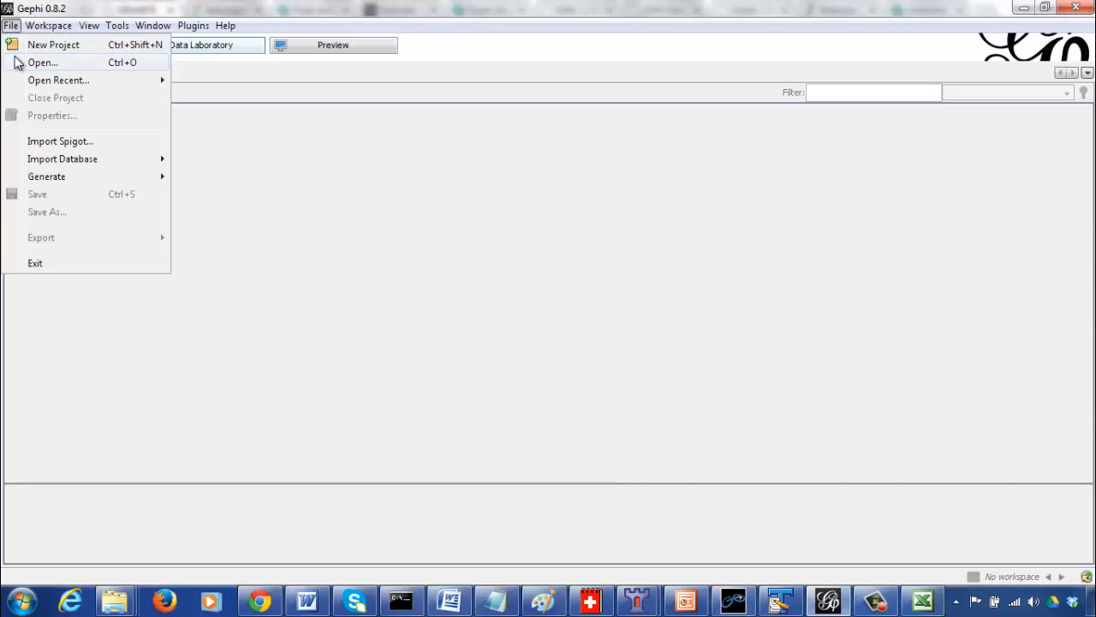
pyautogui.click(35, 62)
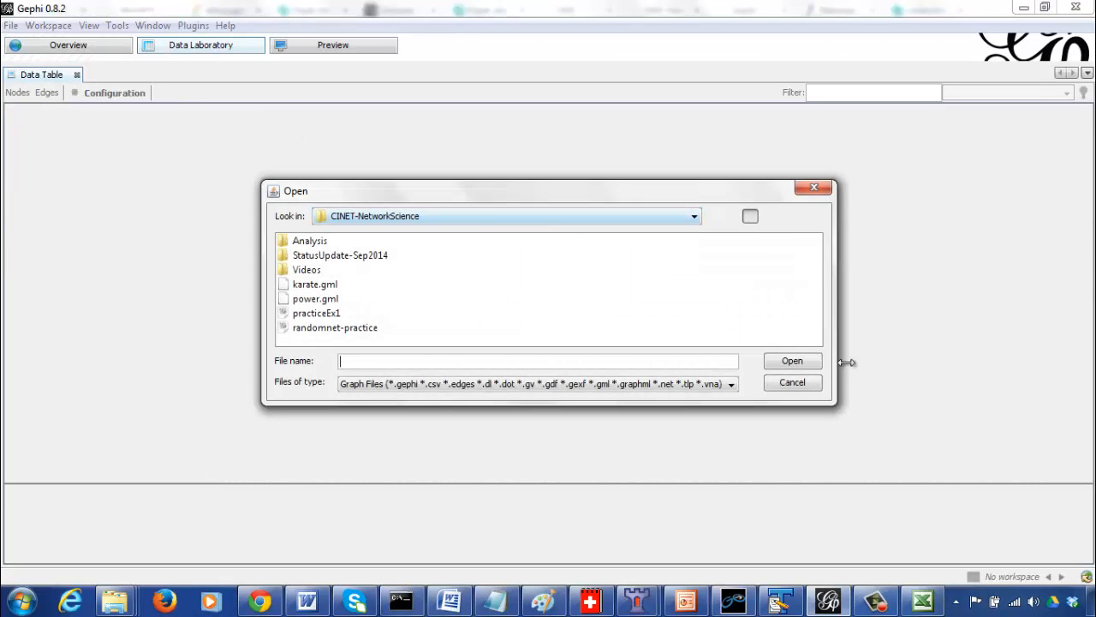
pyautogui.click(792, 382)
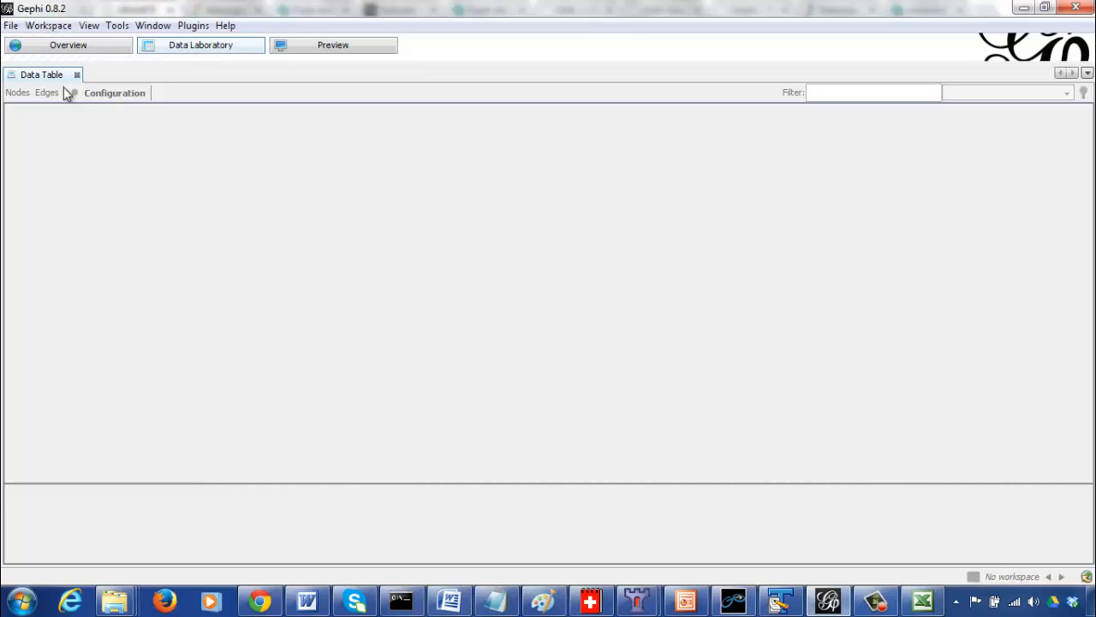
# - Create a new project and start importing Rev-SoccerWC-98-NodeSet.csv as a comma-separated nodes table
pyautogui.click(11, 24)
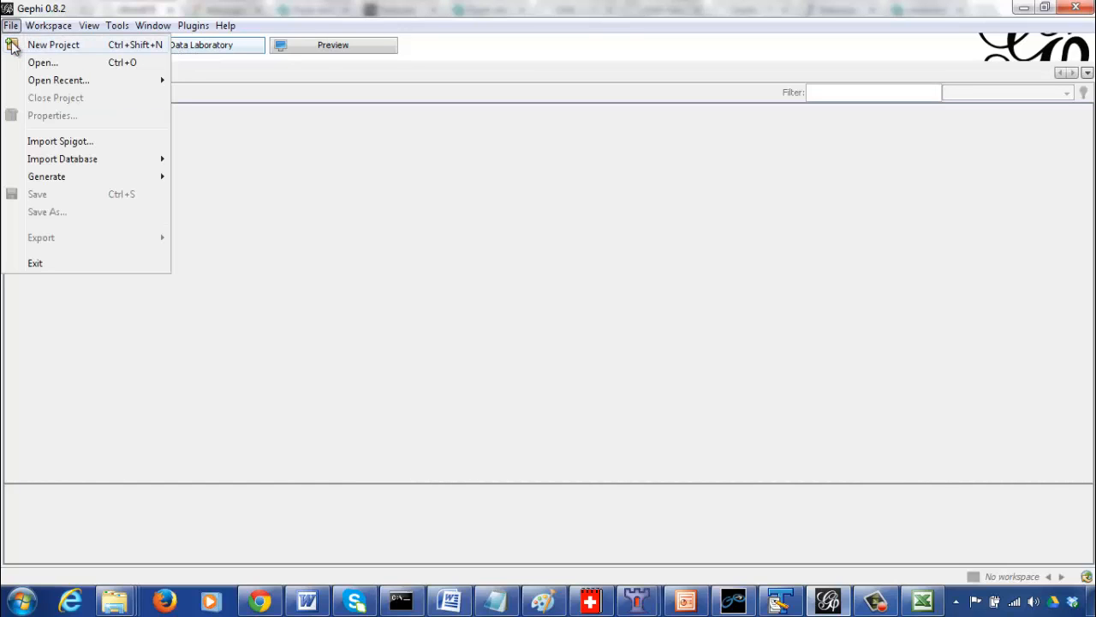
pyautogui.click(34, 49)
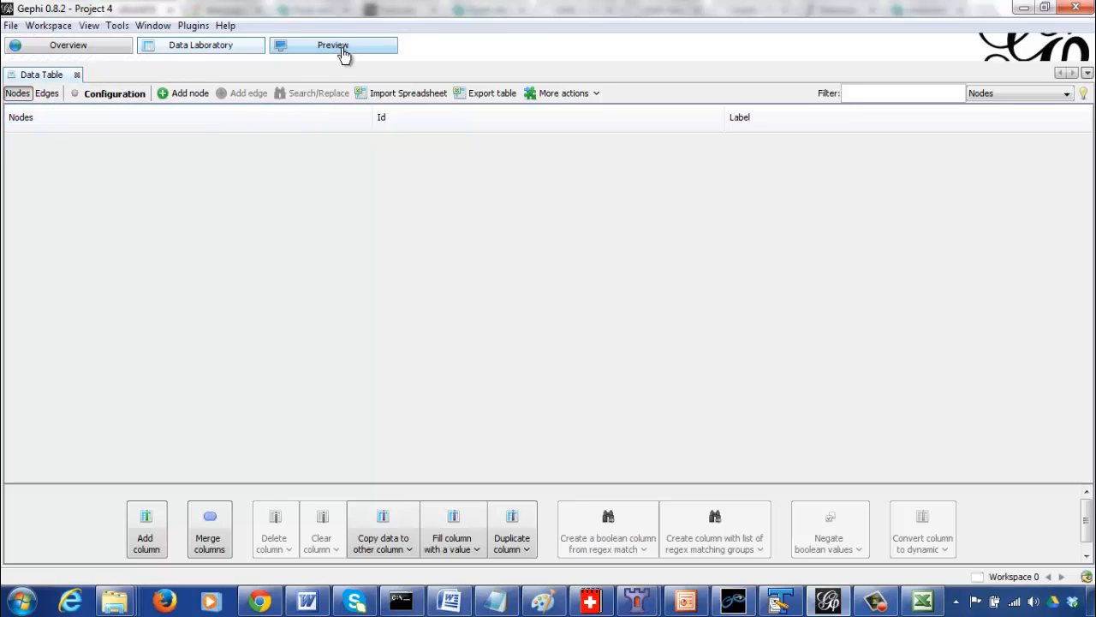
pyautogui.click(410, 95)
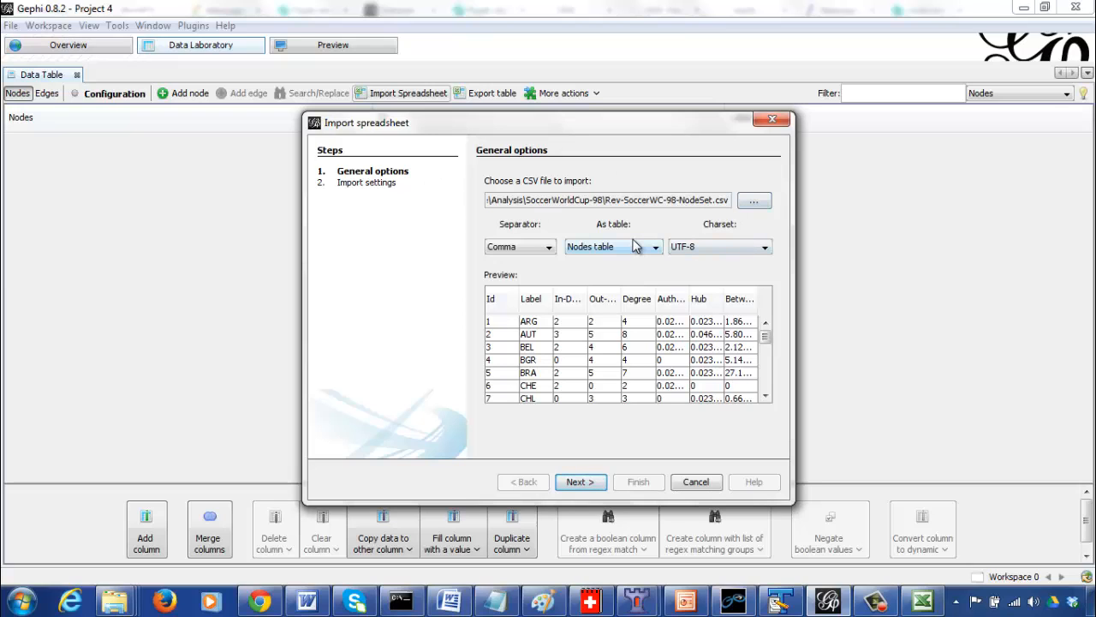
pyautogui.click(579, 482)
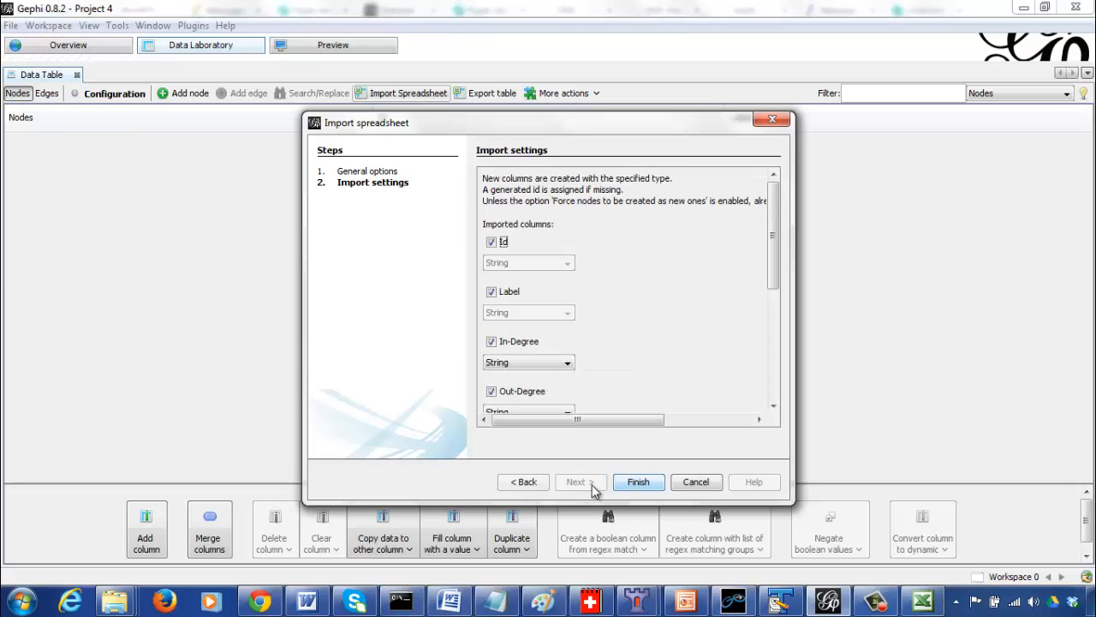
# - Set the Betweeness Centrality column's type to Float and complete the node import
pyautogui.click(771, 390)
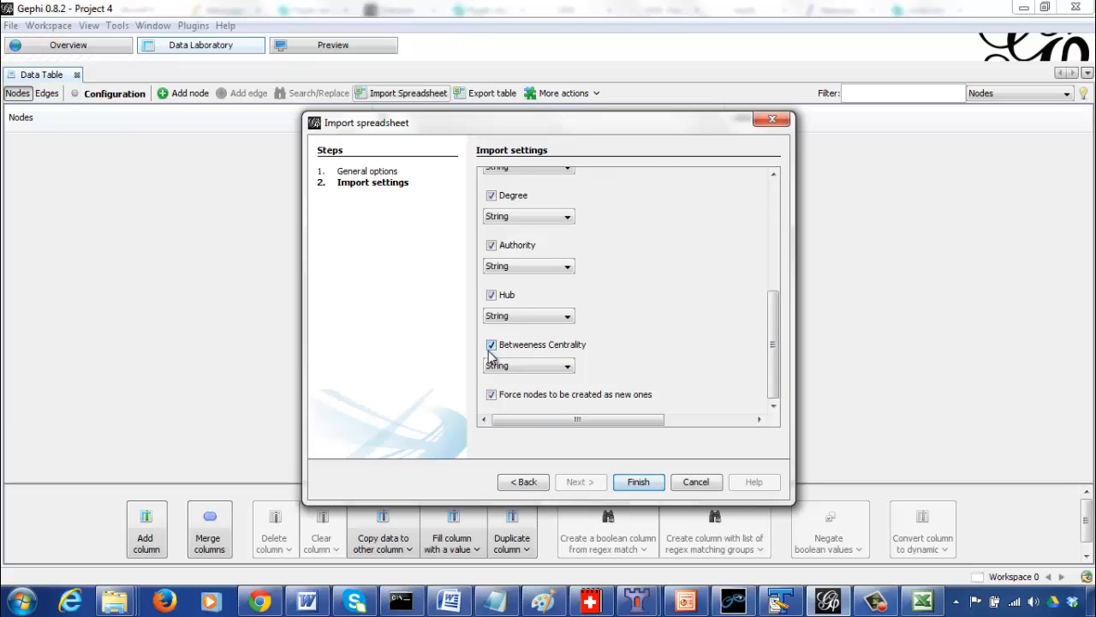
pyautogui.click(509, 366)
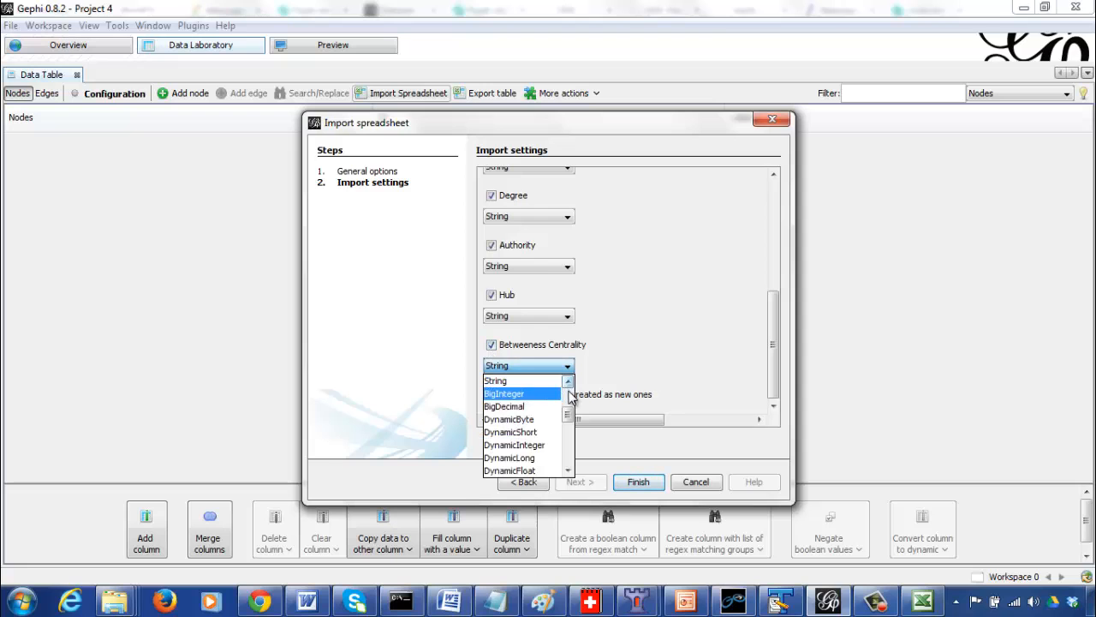
pyautogui.scroll(3, 567, 386)
pyautogui.click(524, 420)
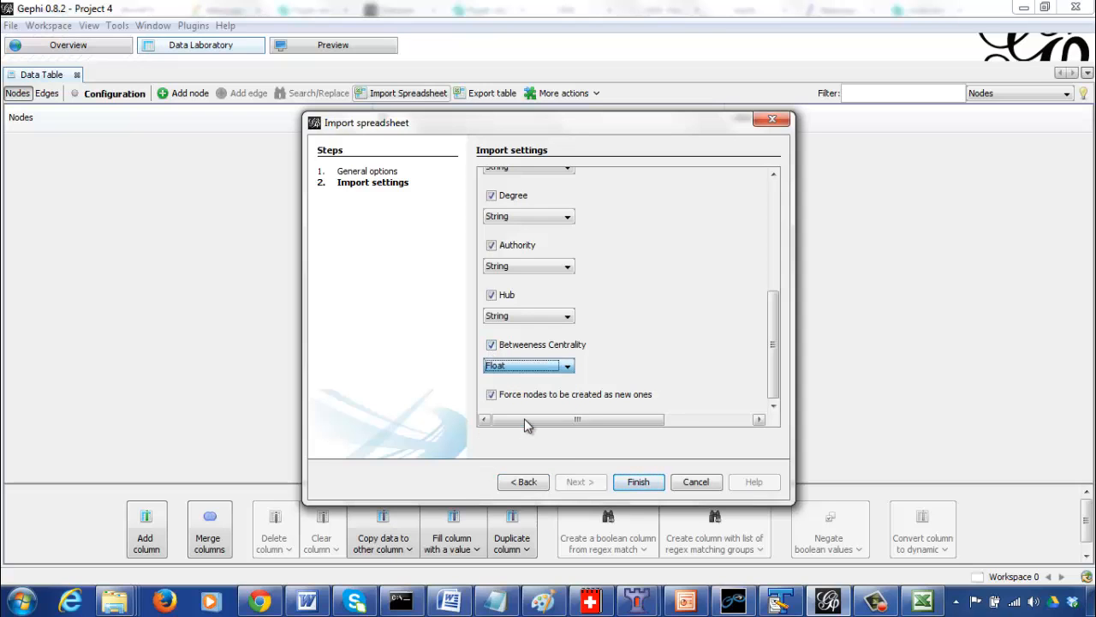
pyautogui.click(637, 481)
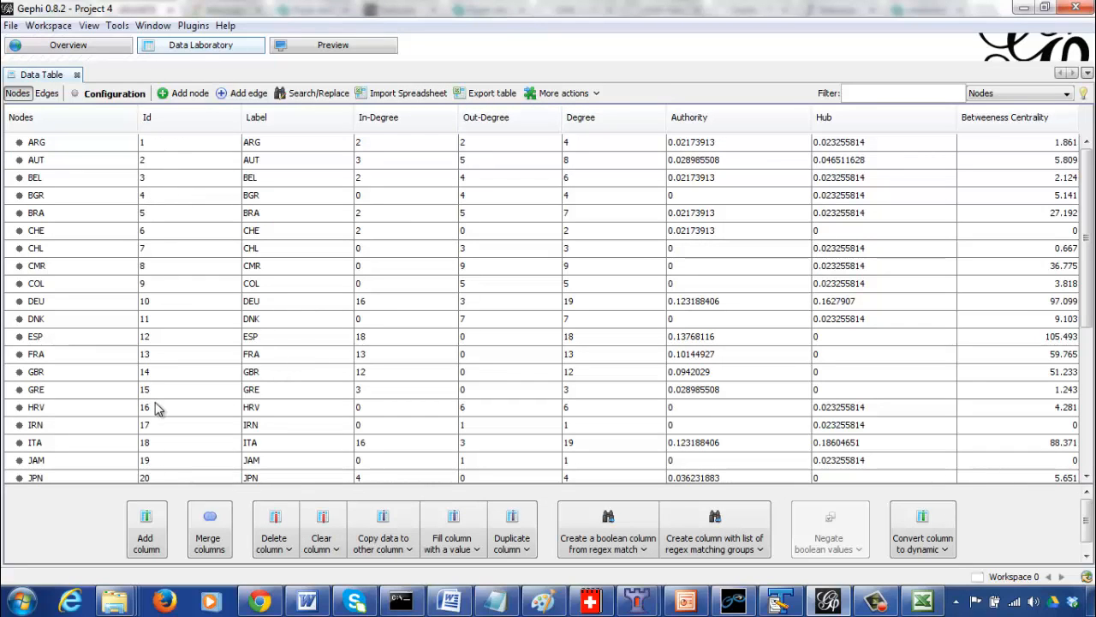
# - Import SoccerWC-98-EdgeSet.csv into the project as a comma-separated edges table
pyautogui.click(46, 92)
pyautogui.click(413, 96)
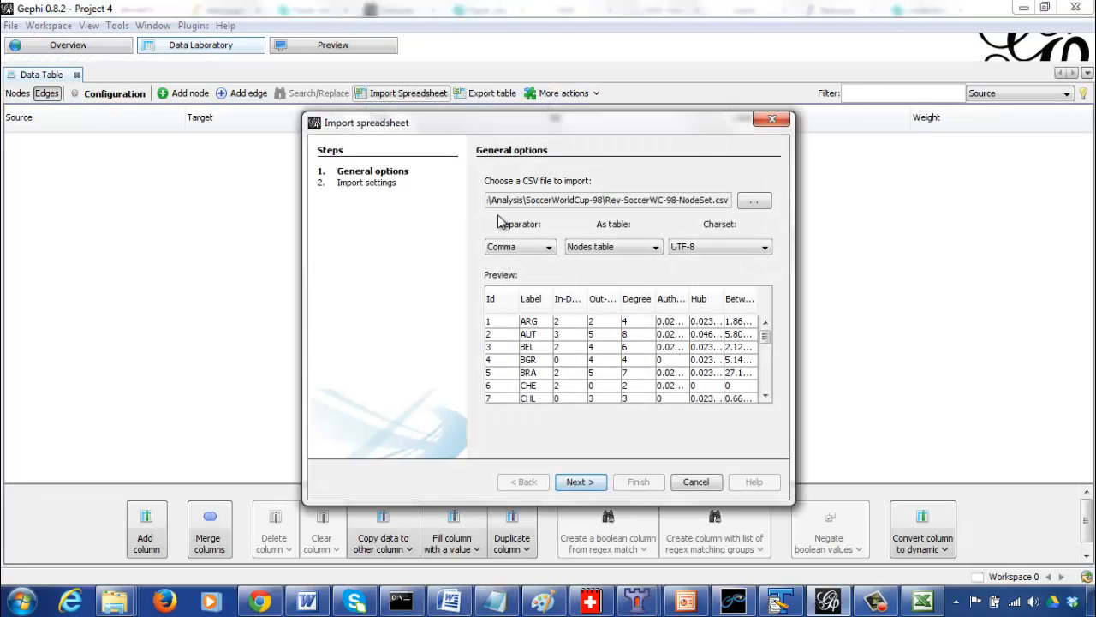
pyautogui.click(624, 249)
pyautogui.click(590, 274)
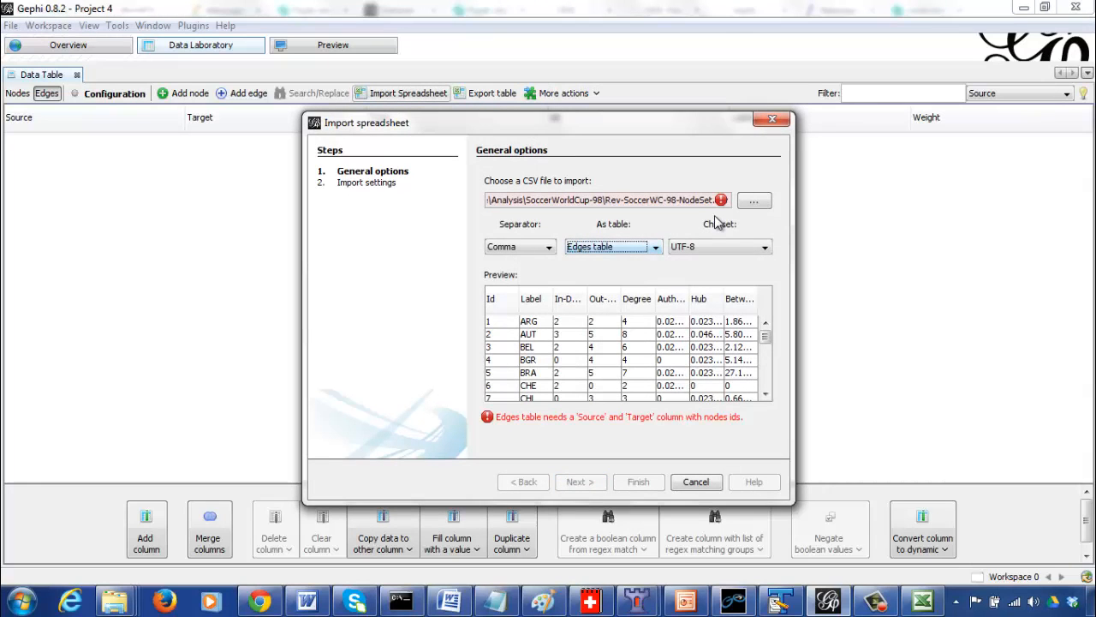
pyautogui.click(750, 202)
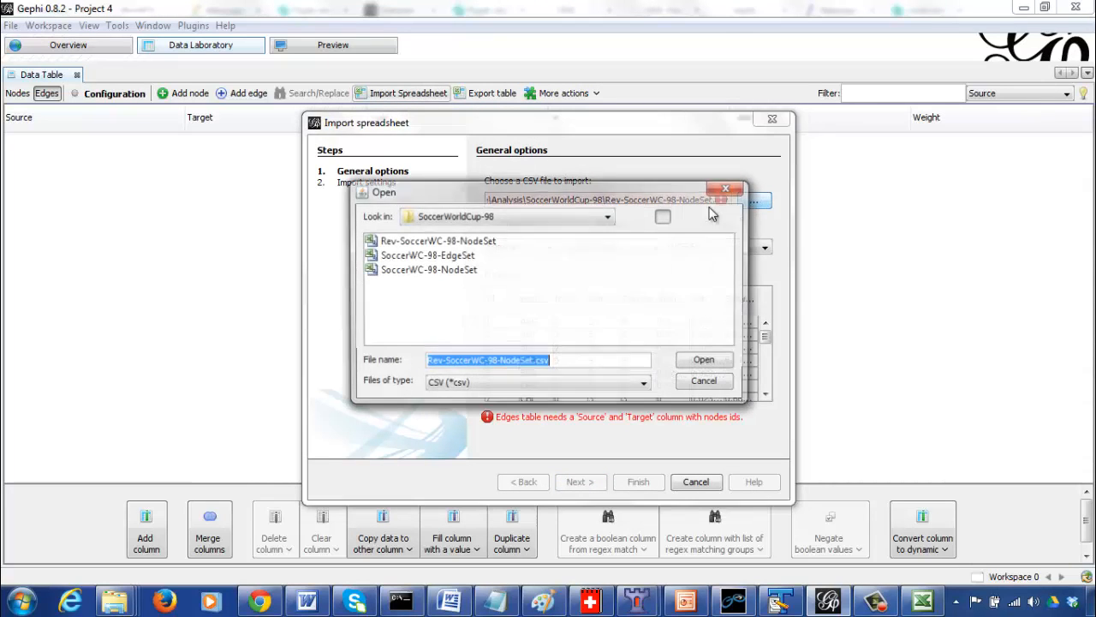
pyautogui.doubleClick(420, 256)
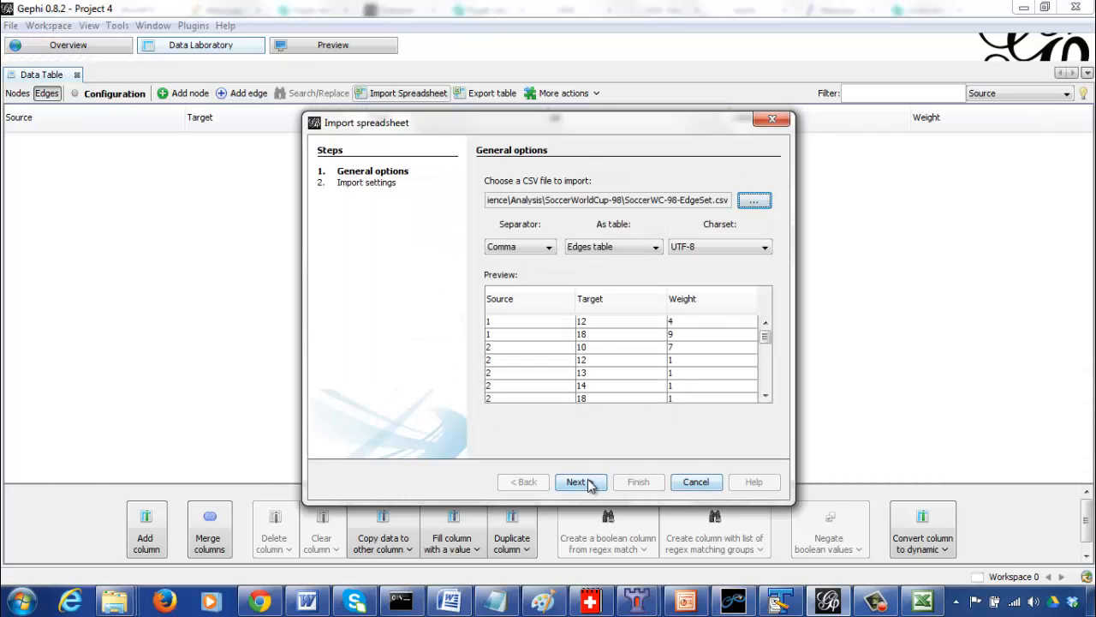
pyautogui.click(576, 482)
pyautogui.click(649, 483)
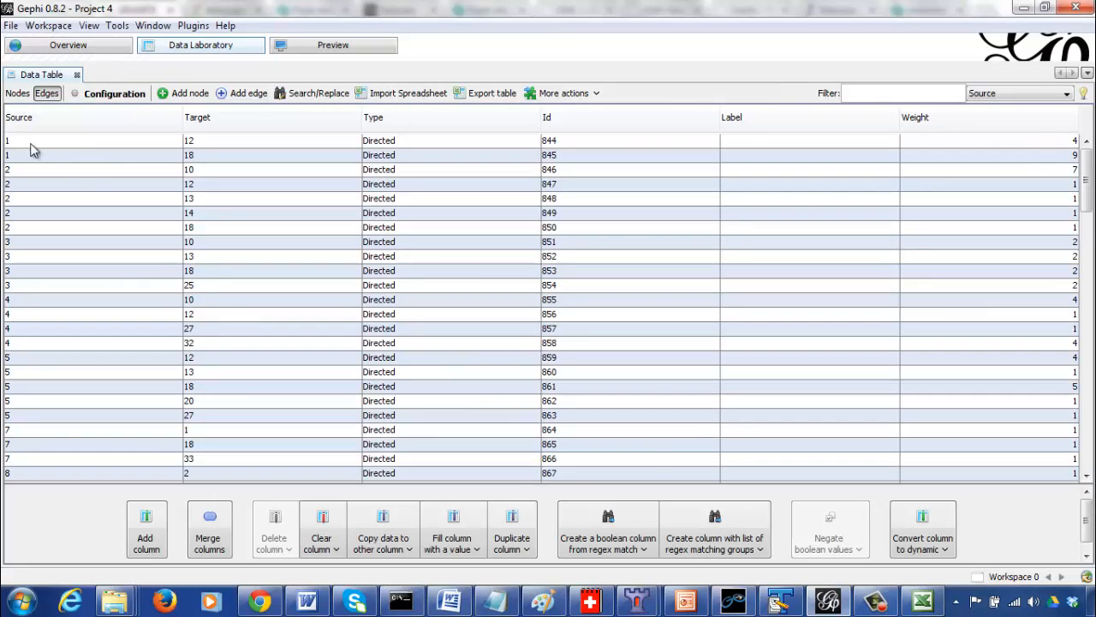
# - Show the node labels on the graph in the overview and reduce the edge thickness scale to its minimum
pyautogui.click(20, 94)
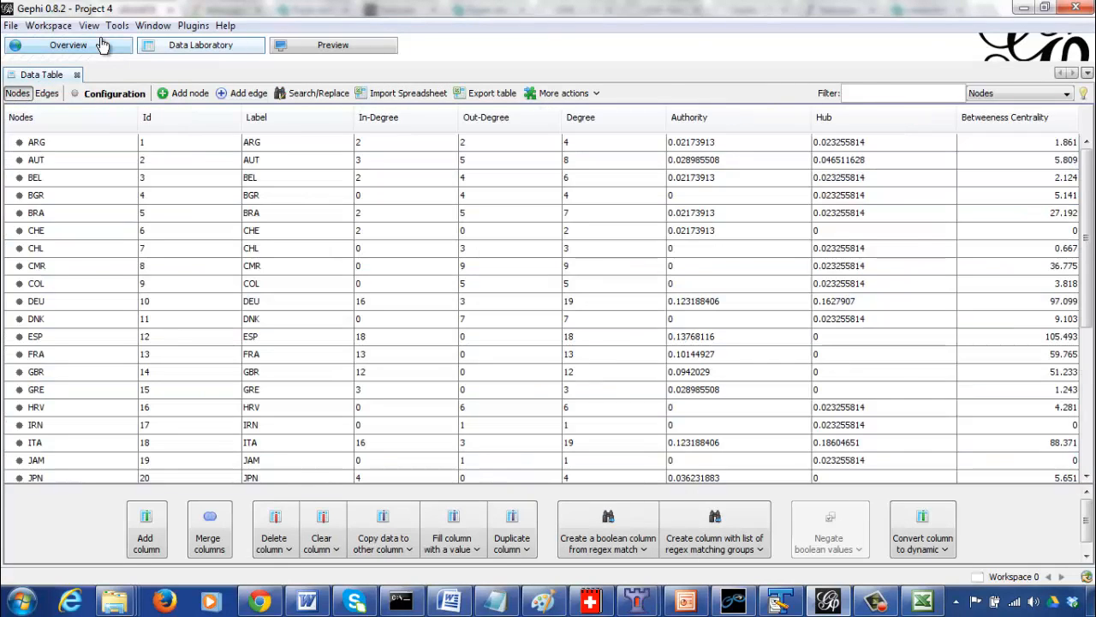
pyautogui.click(101, 45)
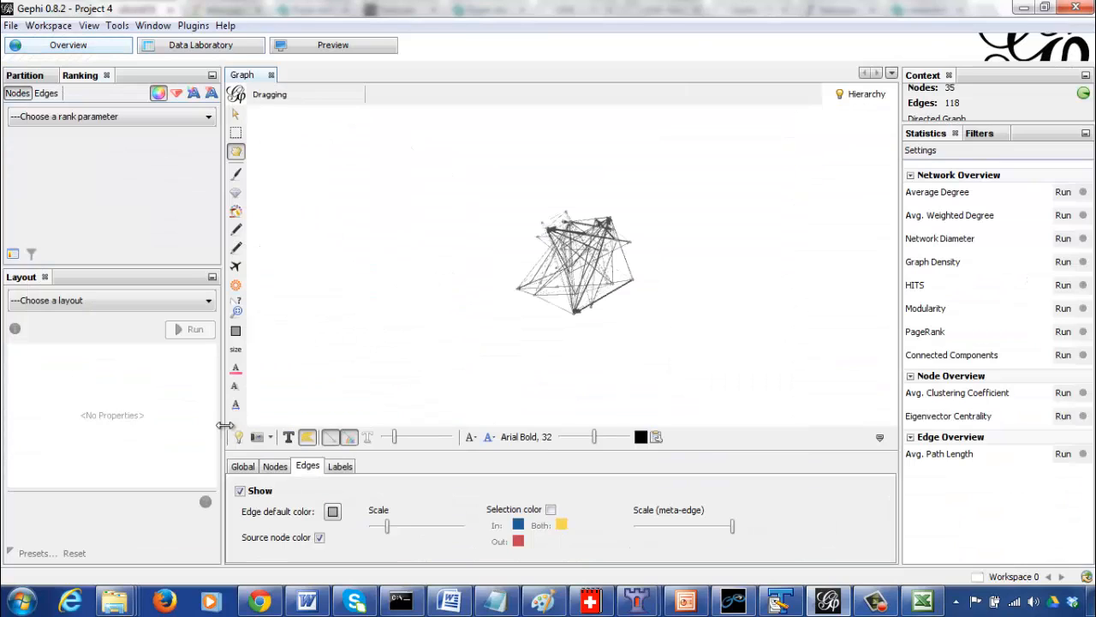
pyautogui.click(289, 438)
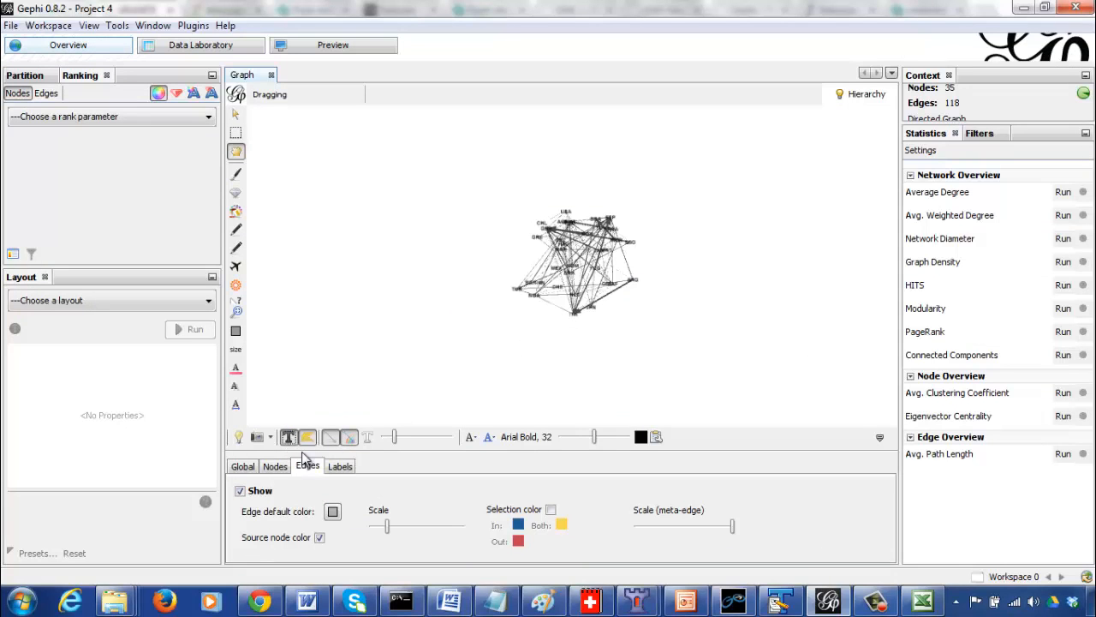
pyautogui.moveTo(385, 525); pyautogui.dragTo(381, 531)
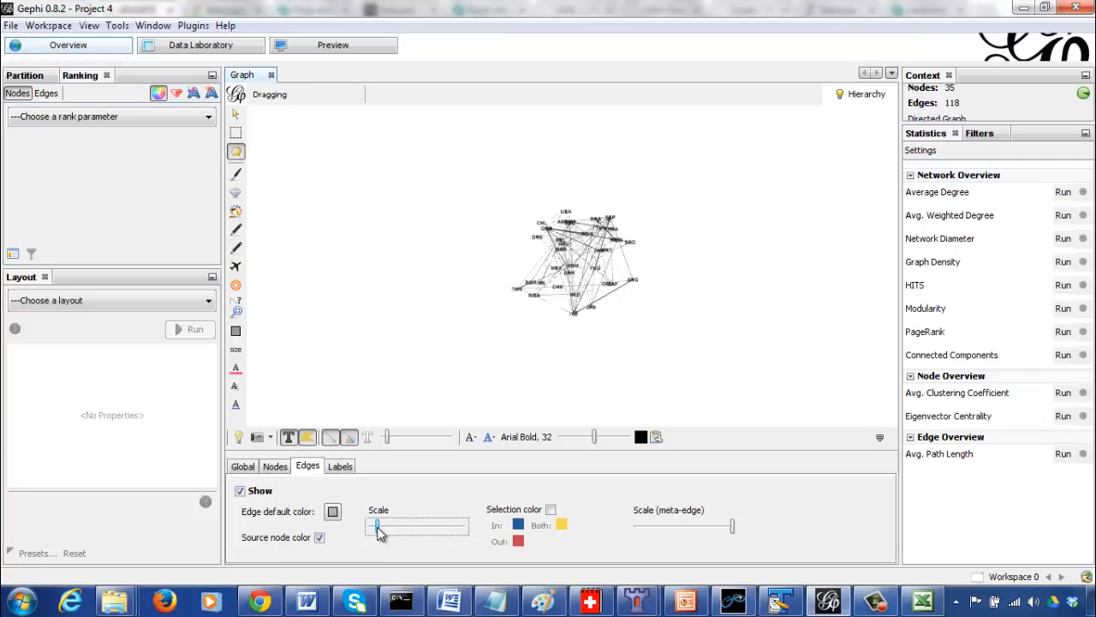
pyautogui.click(375, 526)
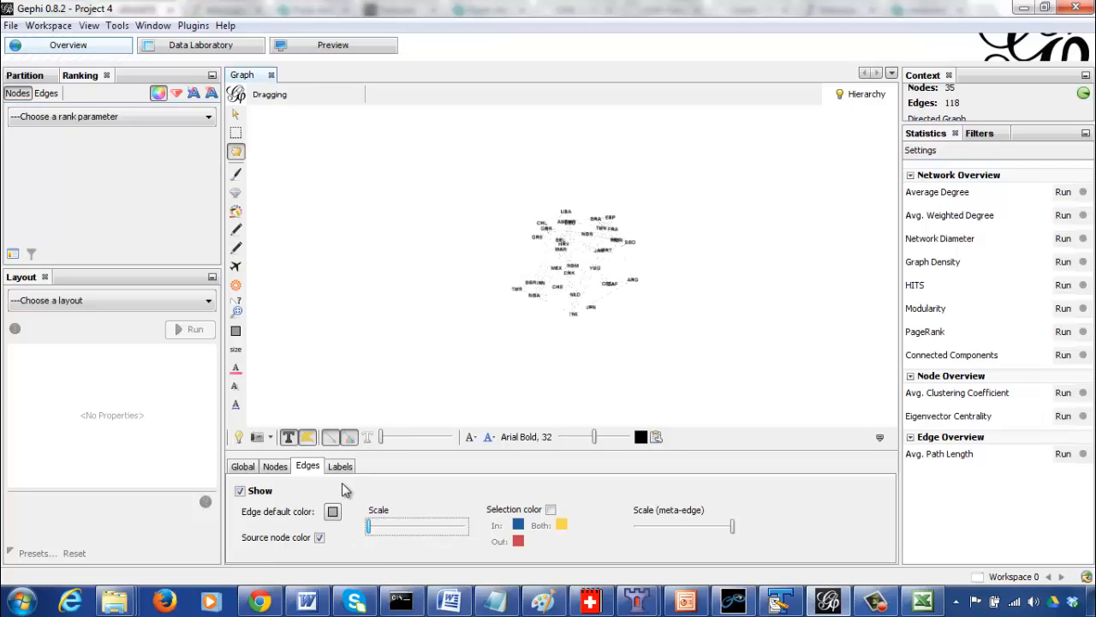
# - Run the Fruchterman Reingold layout on the graph with area 10000.0, gravity 10.0 and speed 1.0
pyautogui.click(126, 303)
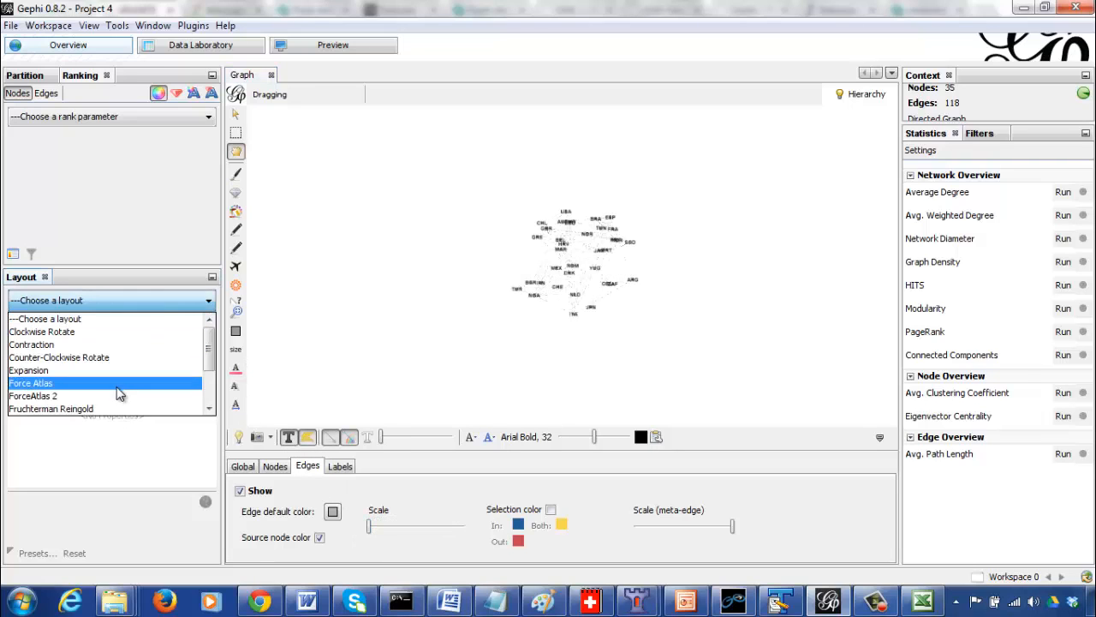
pyautogui.click(116, 410)
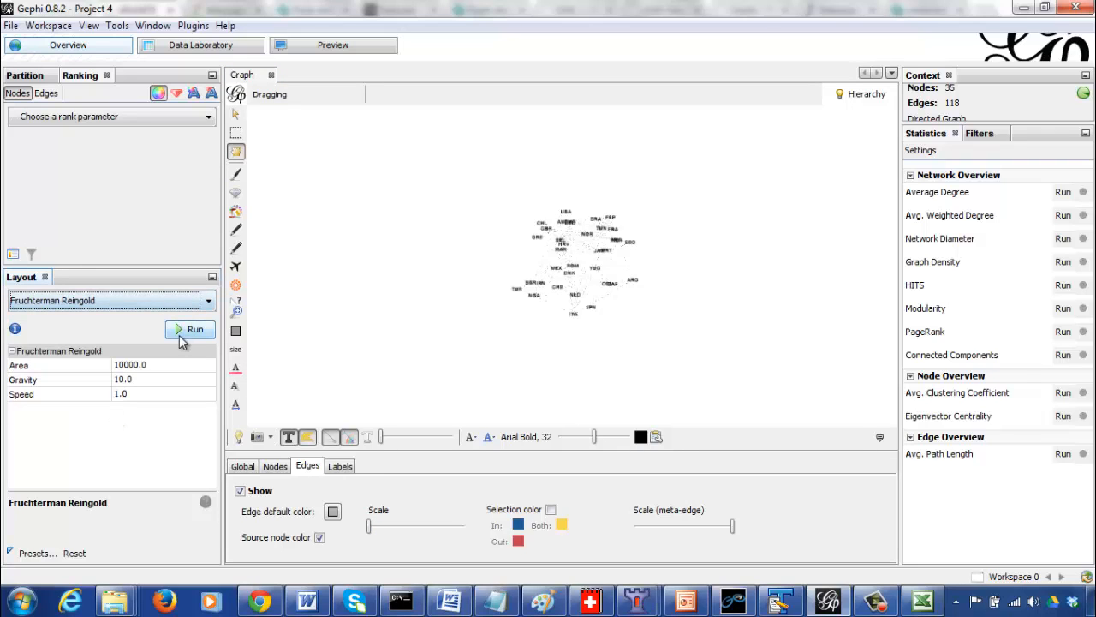
pyautogui.click(184, 330)
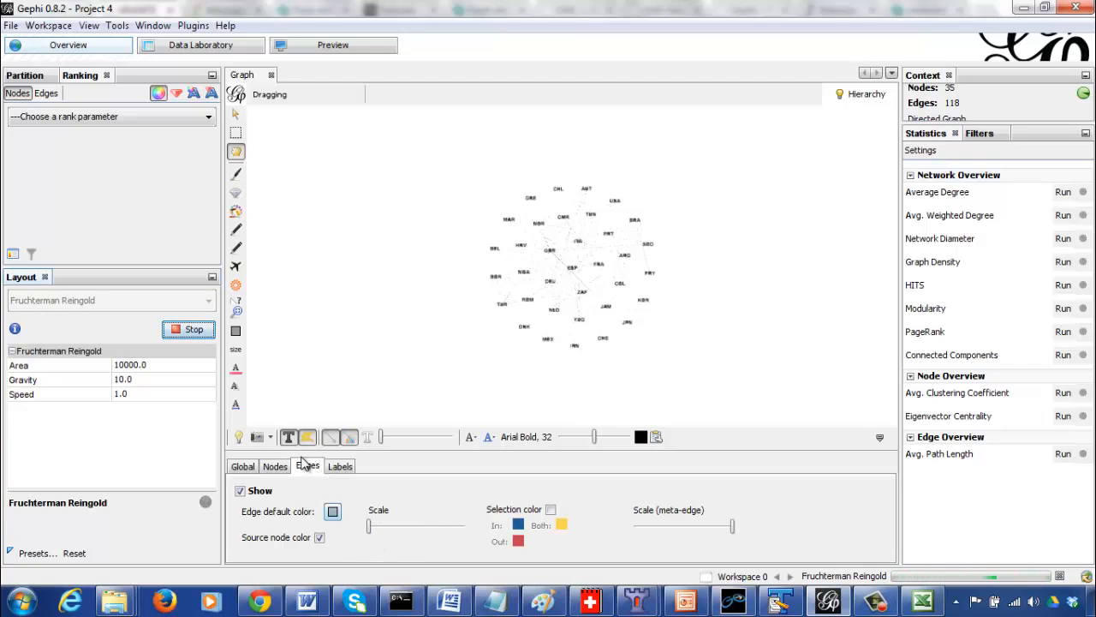
# - Raise the edge thickness scale to about the middle of its range and zoom in until the graph fills the view
pyautogui.moveTo(409, 530); pyautogui.dragTo(411, 527)
pyautogui.click(433, 526)
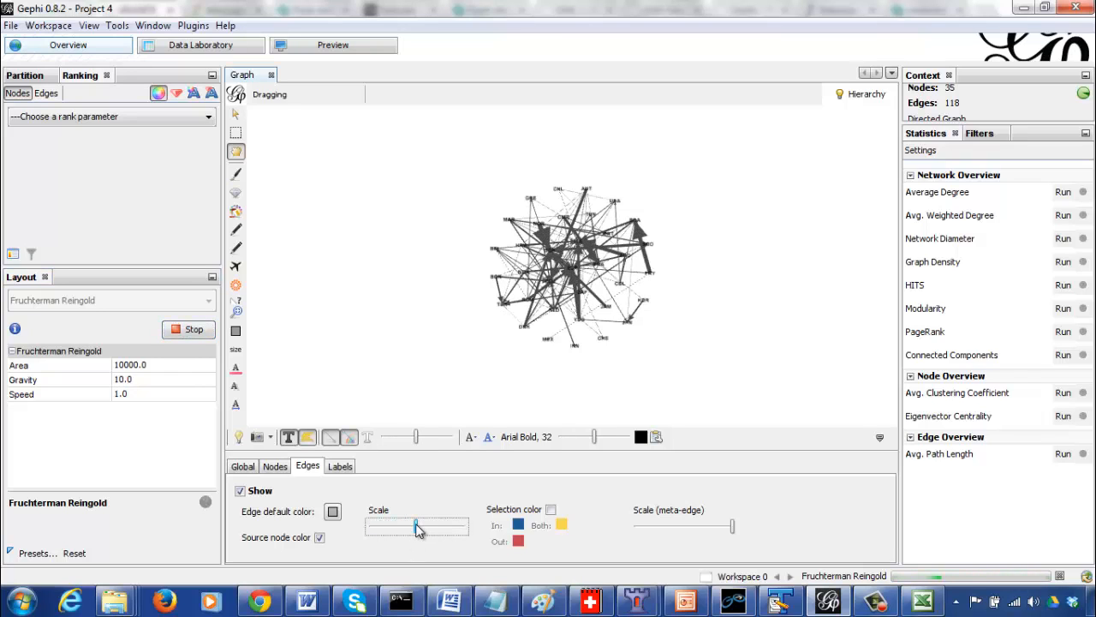
pyautogui.click(244, 466)
pyautogui.moveTo(374, 518)
pyautogui.mouseDown()
pyautogui.moveTo(363, 521)
pyautogui.moveTo(384, 525)
pyautogui.mouseUp()
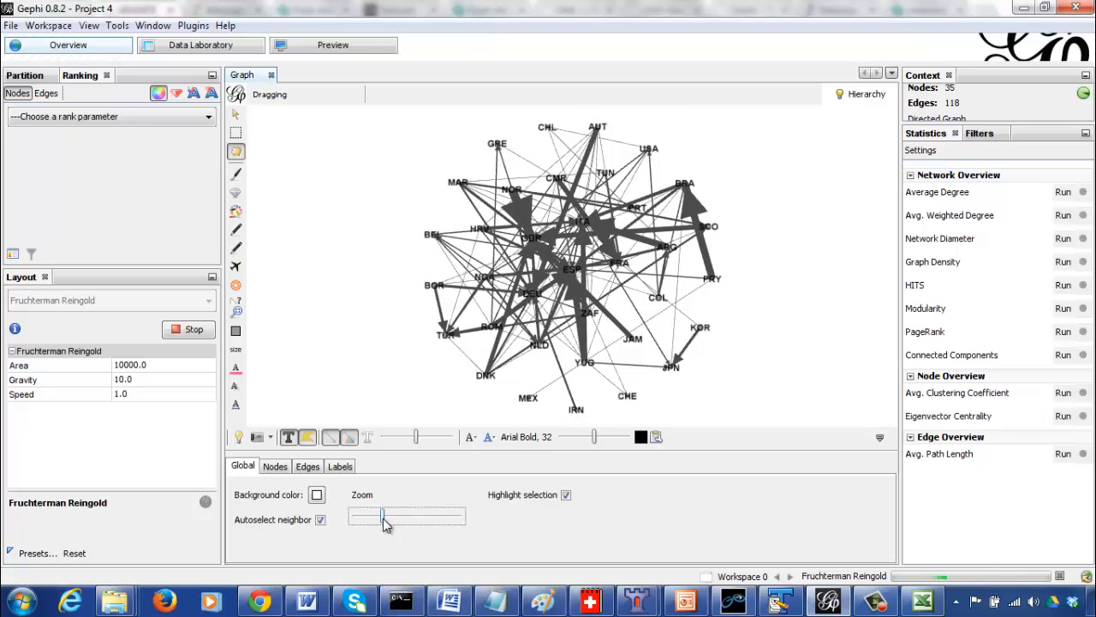
pyautogui.click(275, 469)
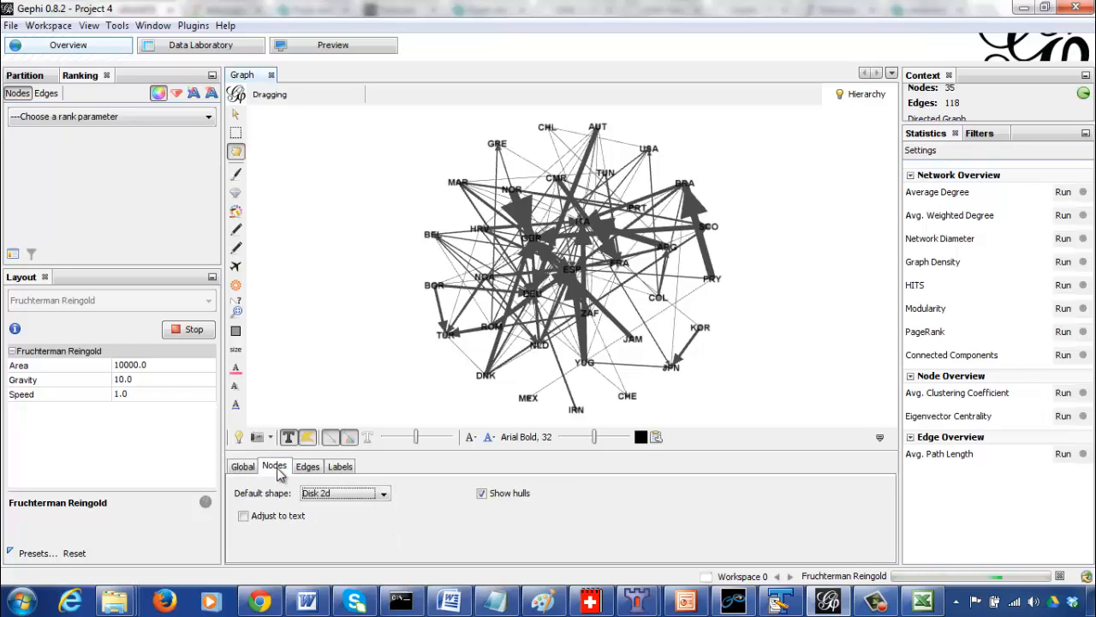
# - Calculate the network's average degree and close the degree report
pyautogui.click(243, 466)
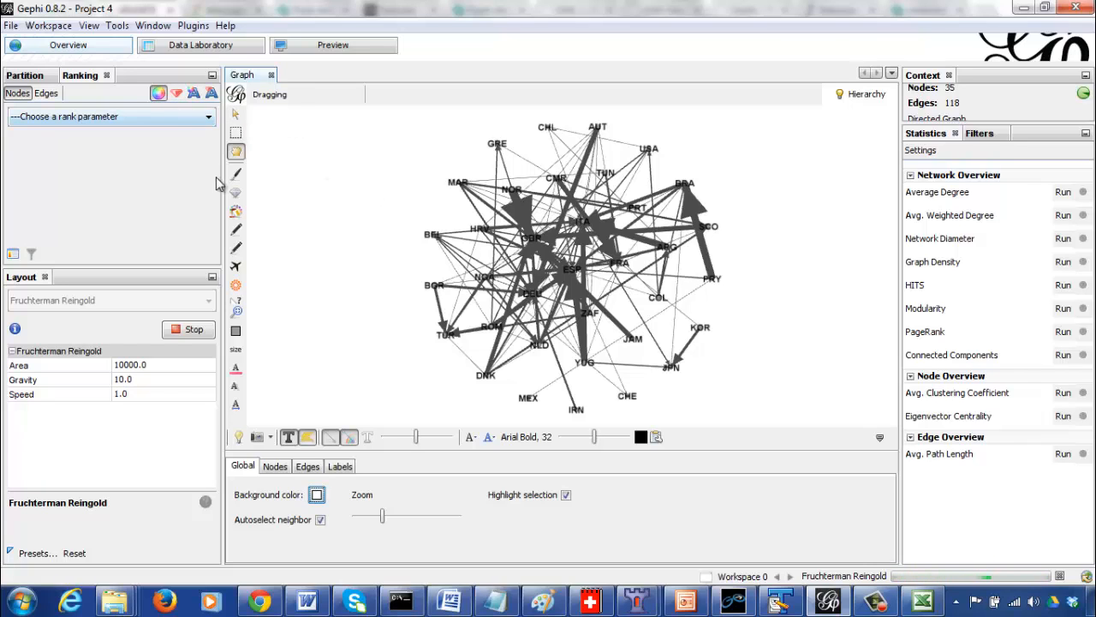
pyautogui.click(1063, 192)
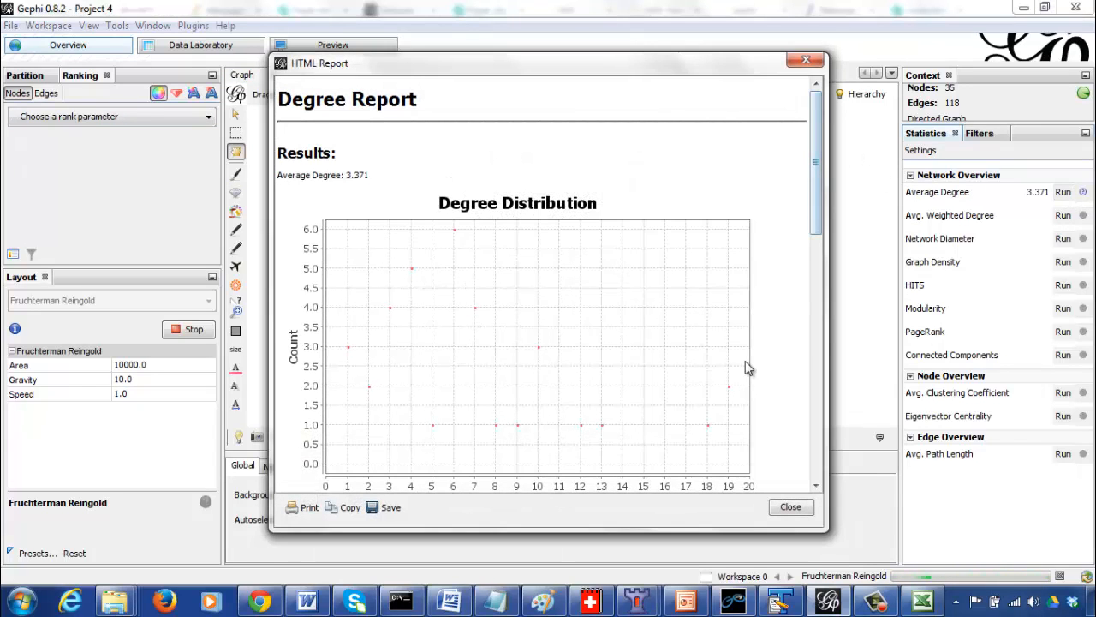
pyautogui.click(806, 59)
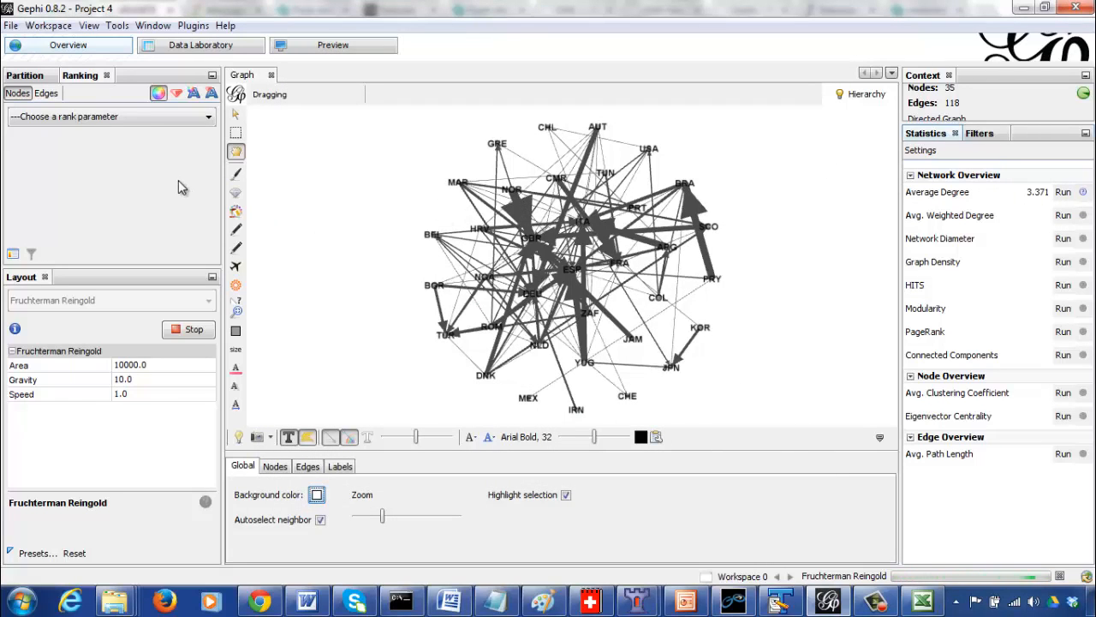
# - Size the nodes by Betweeness Centrality, with a minimum size of 7 and a maximum size of 74
pyautogui.click(177, 96)
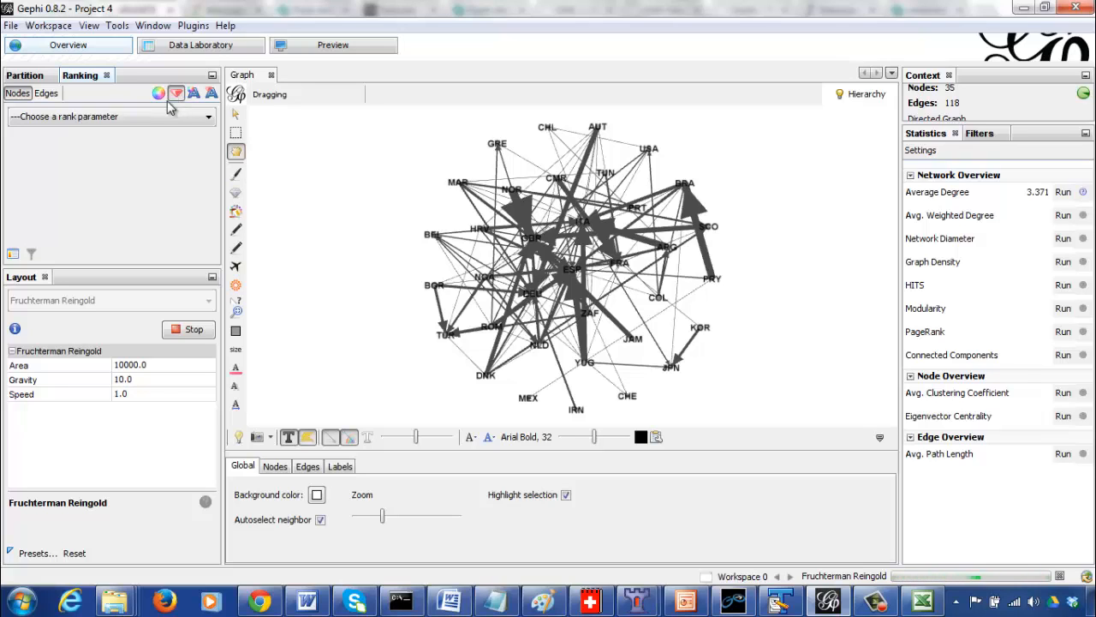
pyautogui.click(171, 117)
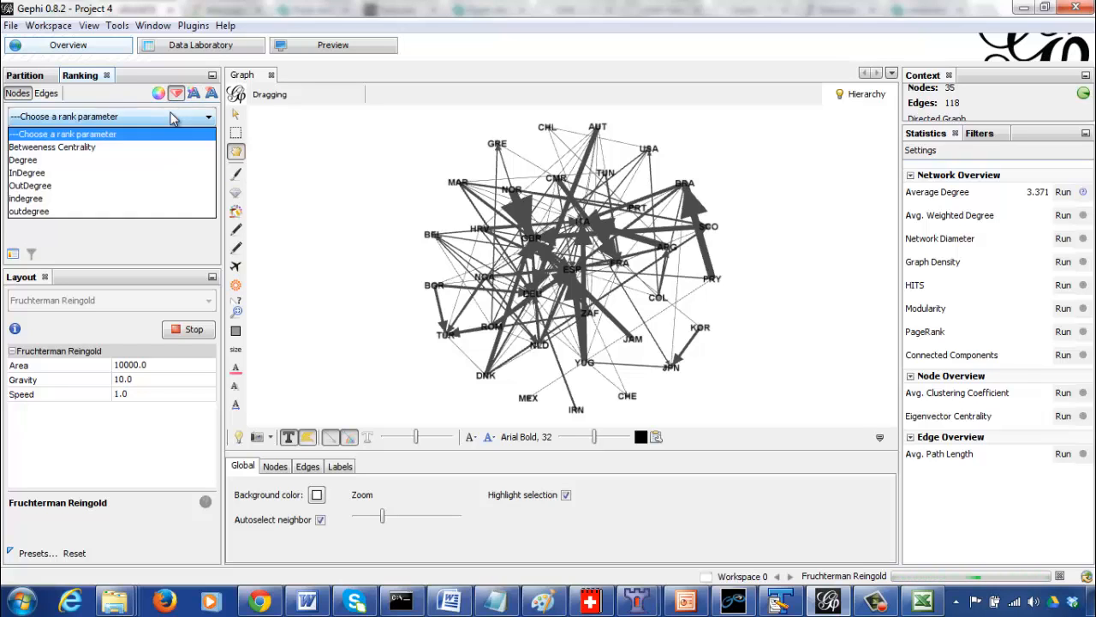
pyautogui.click(152, 152)
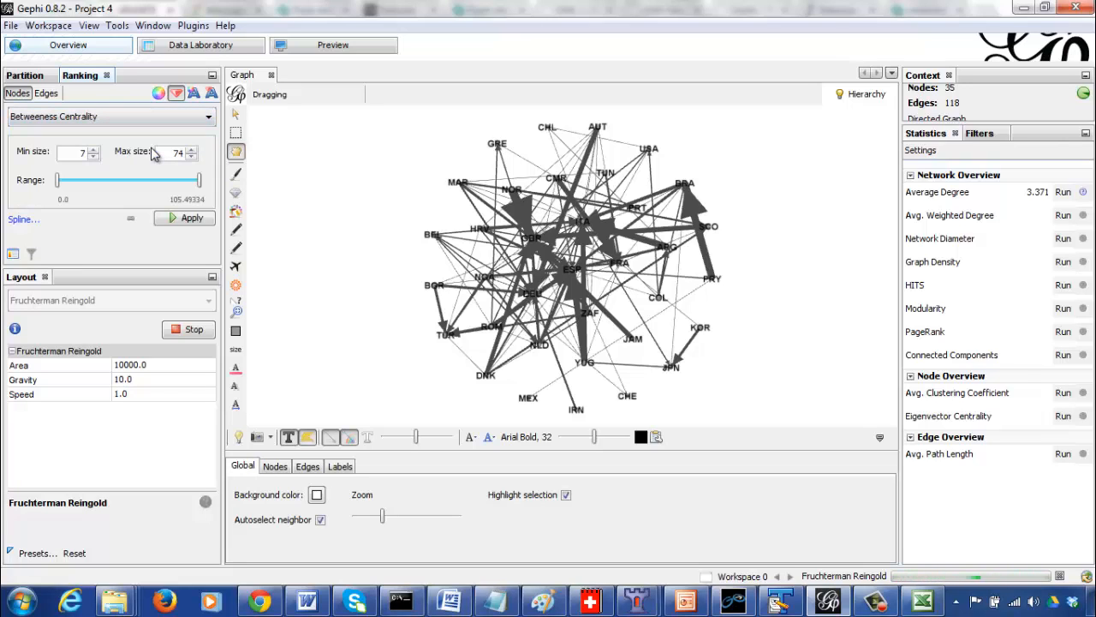
pyautogui.click(177, 224)
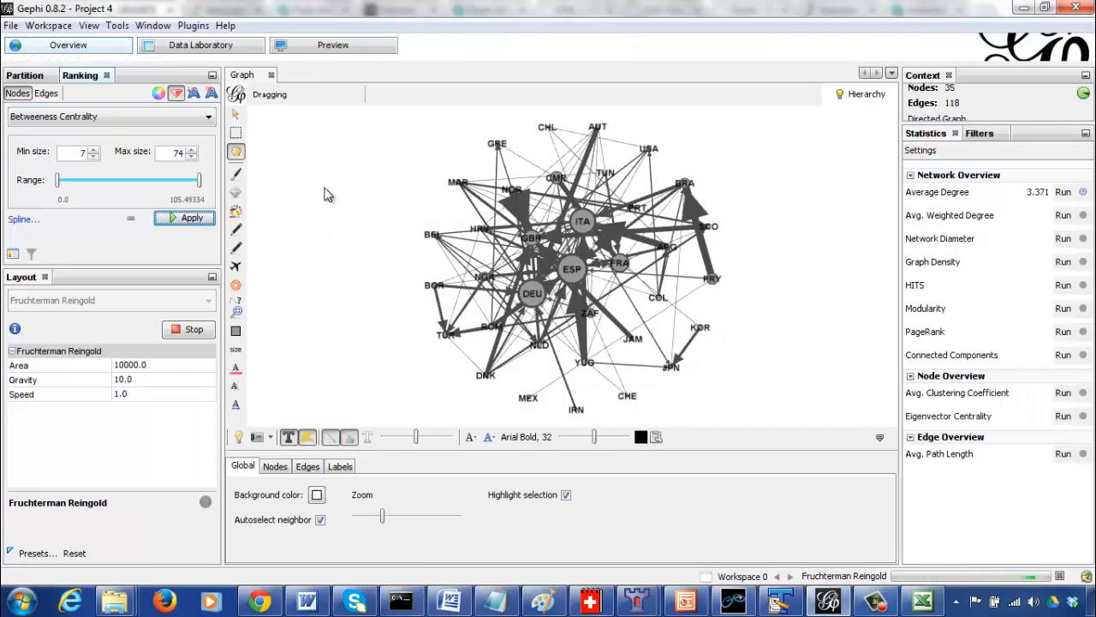
# - Color the nodes by InDegree on the white-to-black gradient, checking the available degree columns in the node data table
pyautogui.click(159, 93)
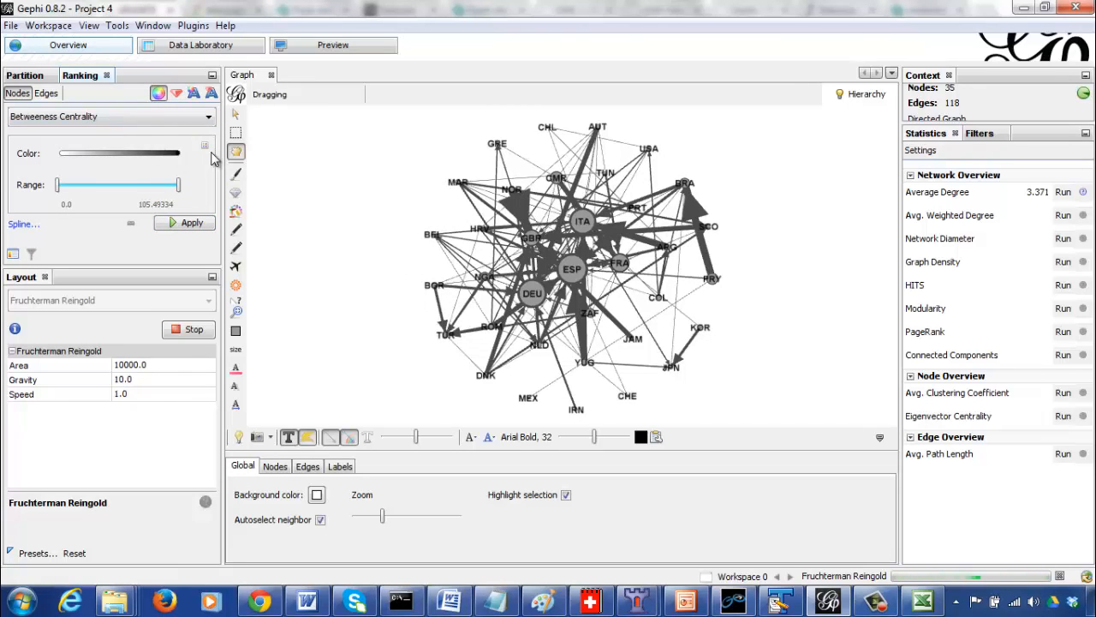
pyautogui.moveTo(172, 162)
pyautogui.click(134, 117)
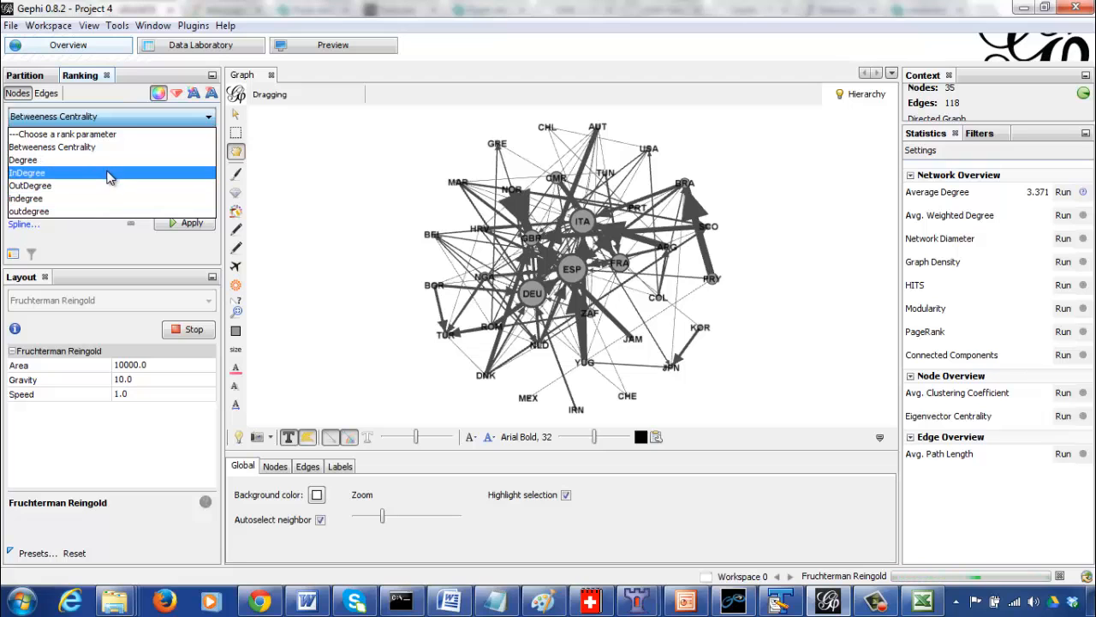
pyautogui.click(193, 53)
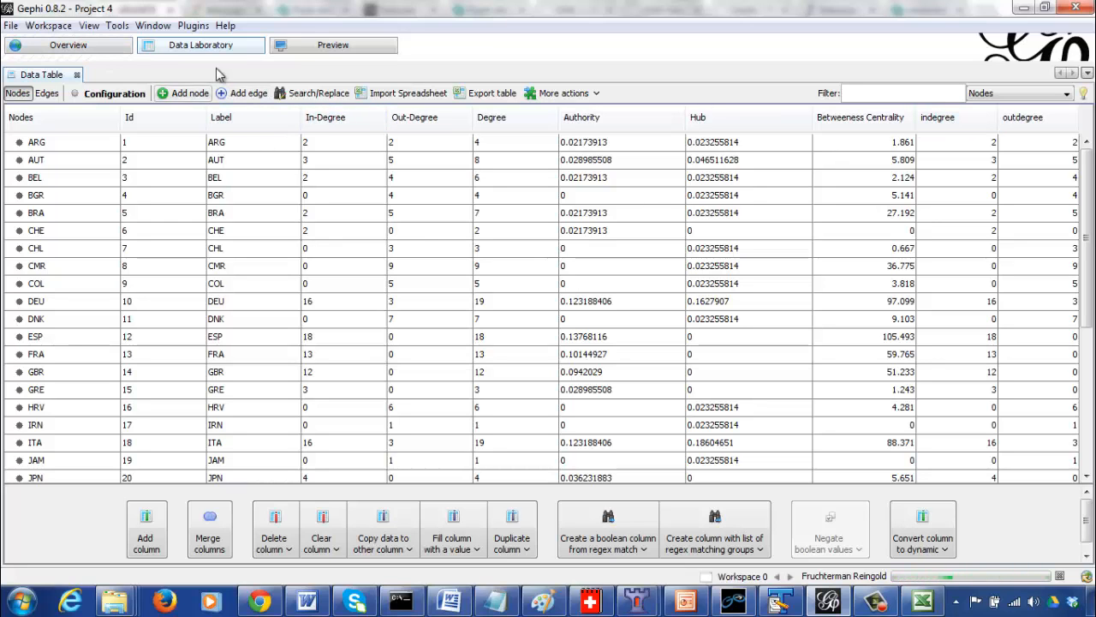
pyautogui.click(90, 53)
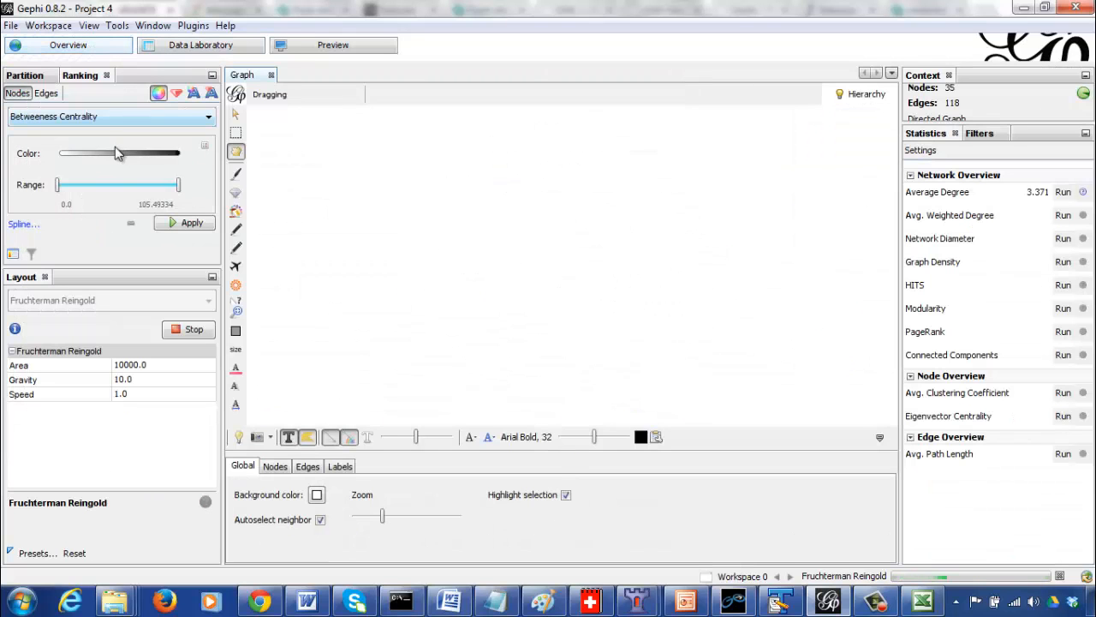
pyautogui.click(125, 115)
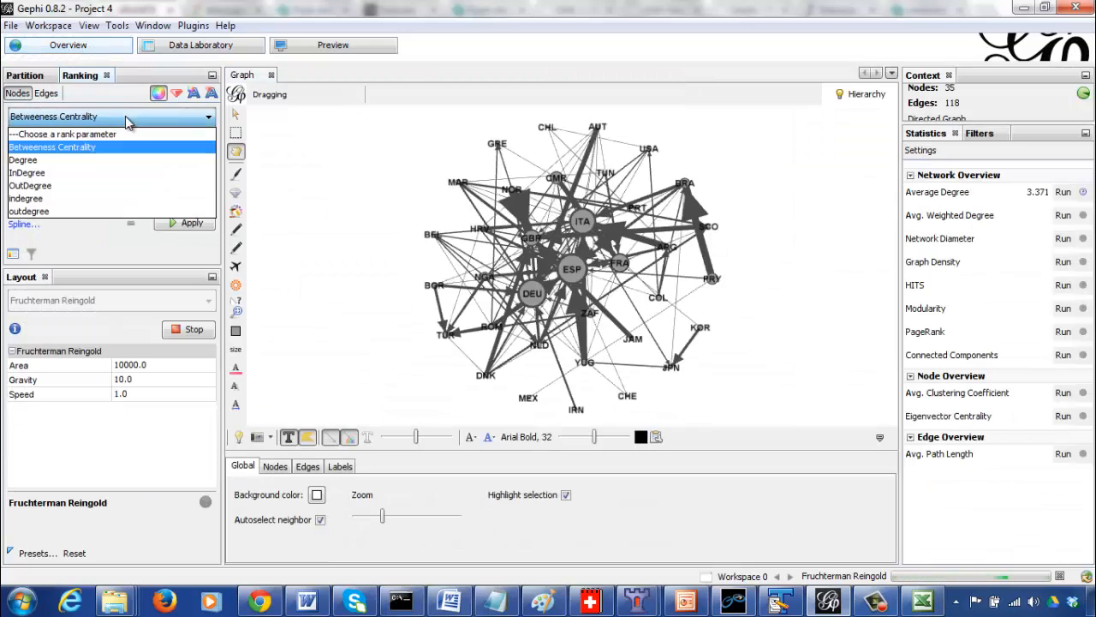
pyautogui.click(110, 173)
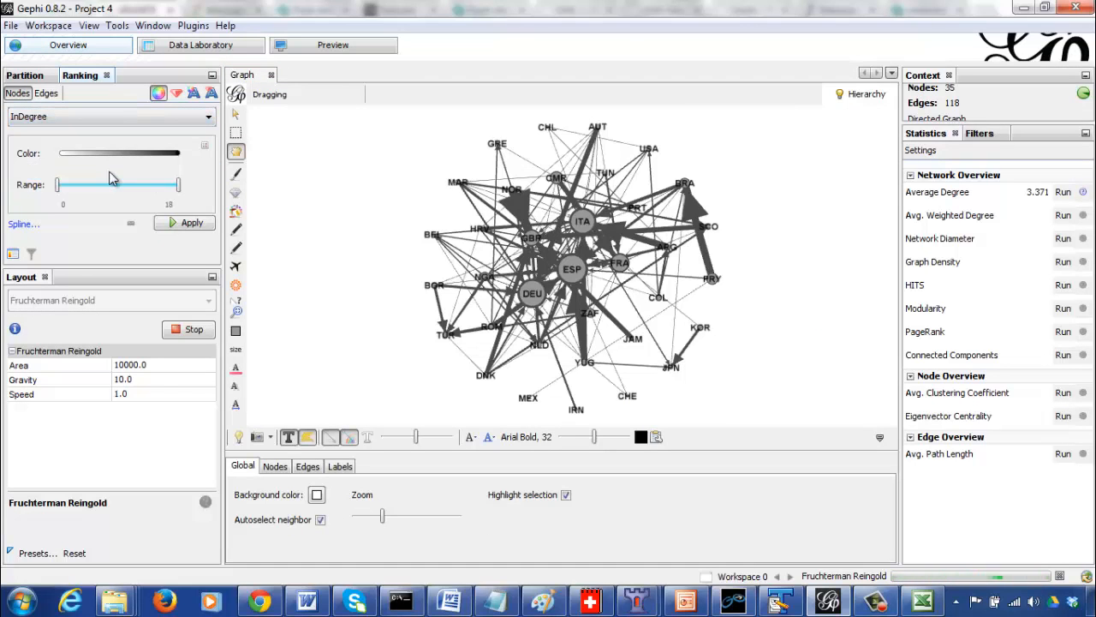
pyautogui.click(193, 224)
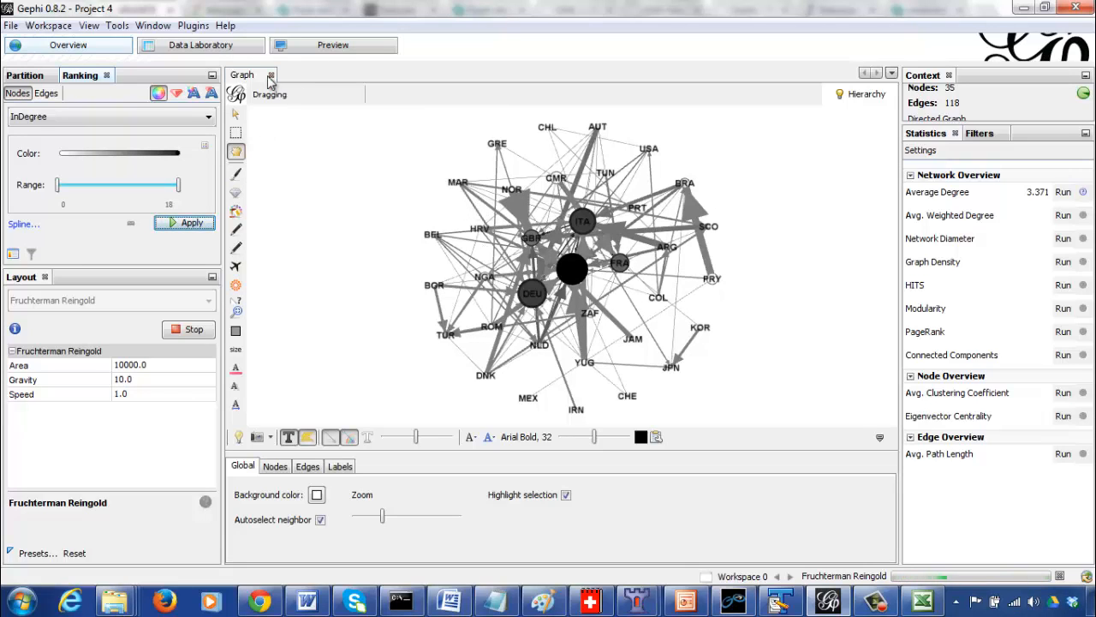
# - Render the InDegree-colored graph in the preview with the Default preset and zoom out to see the whole network
pyautogui.click(336, 46)
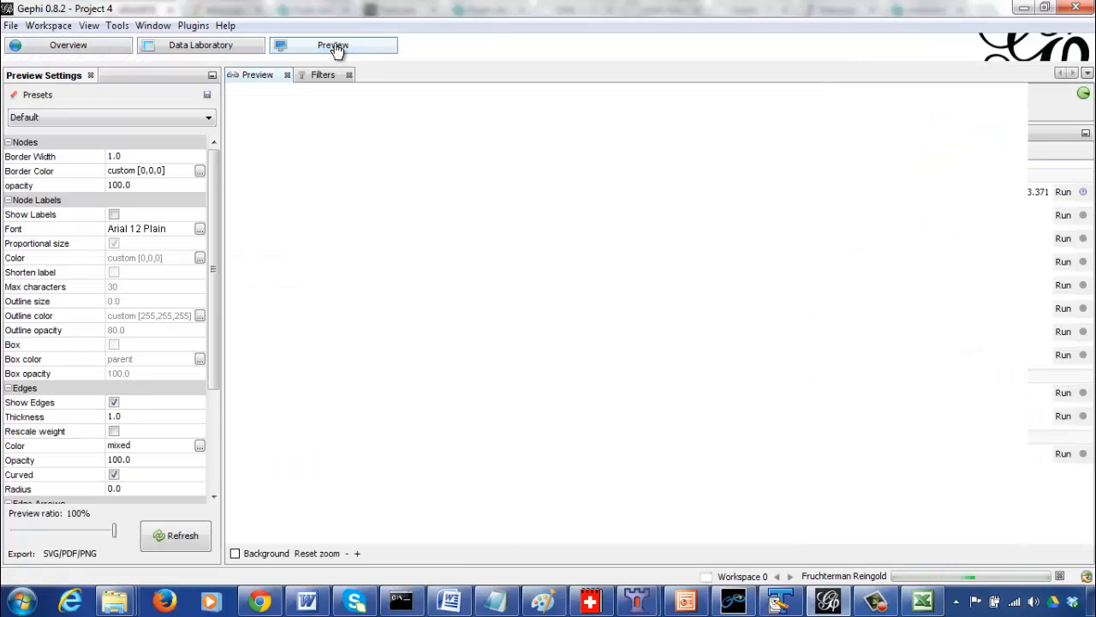
pyautogui.click(161, 547)
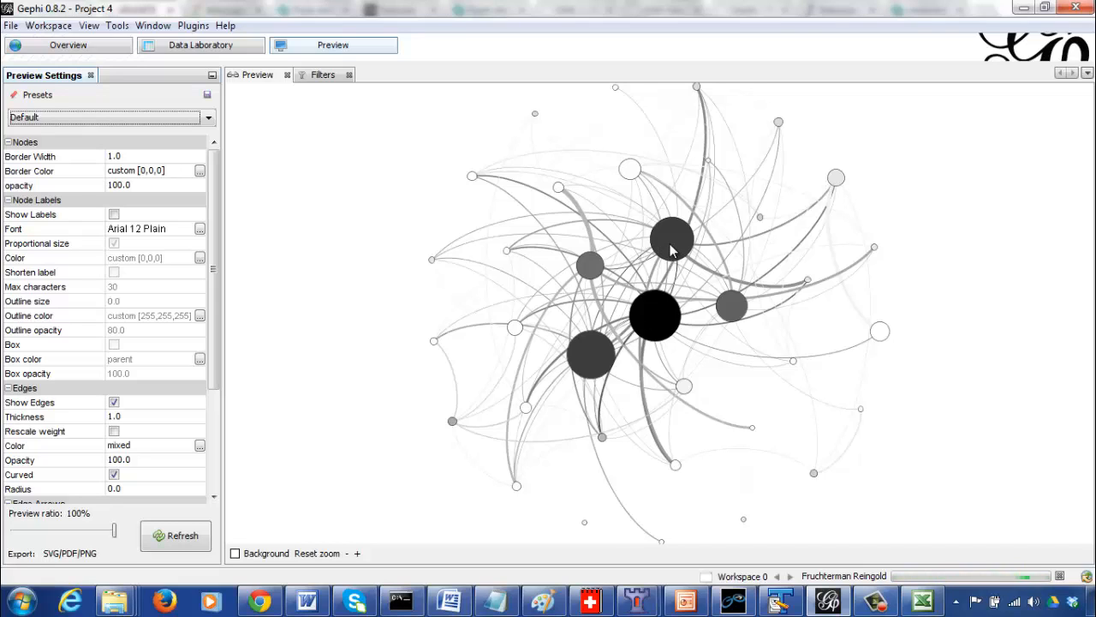
pyautogui.click(347, 553)
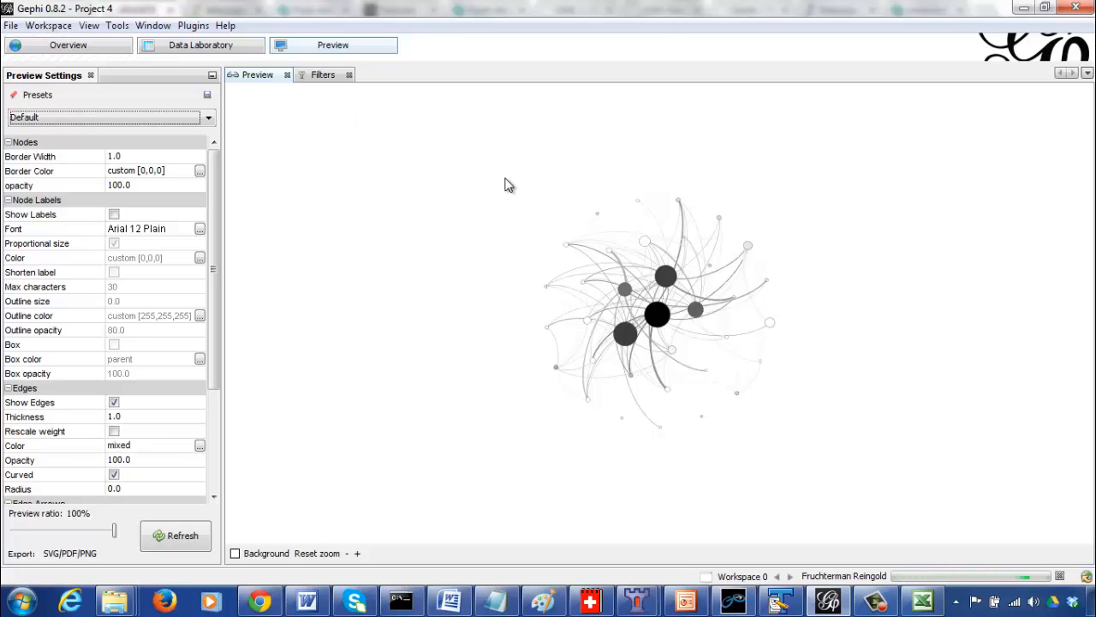
# - Recolor the overview graph's nodes by OutDegree using the same white-to-black gradient
pyautogui.click(197, 46)
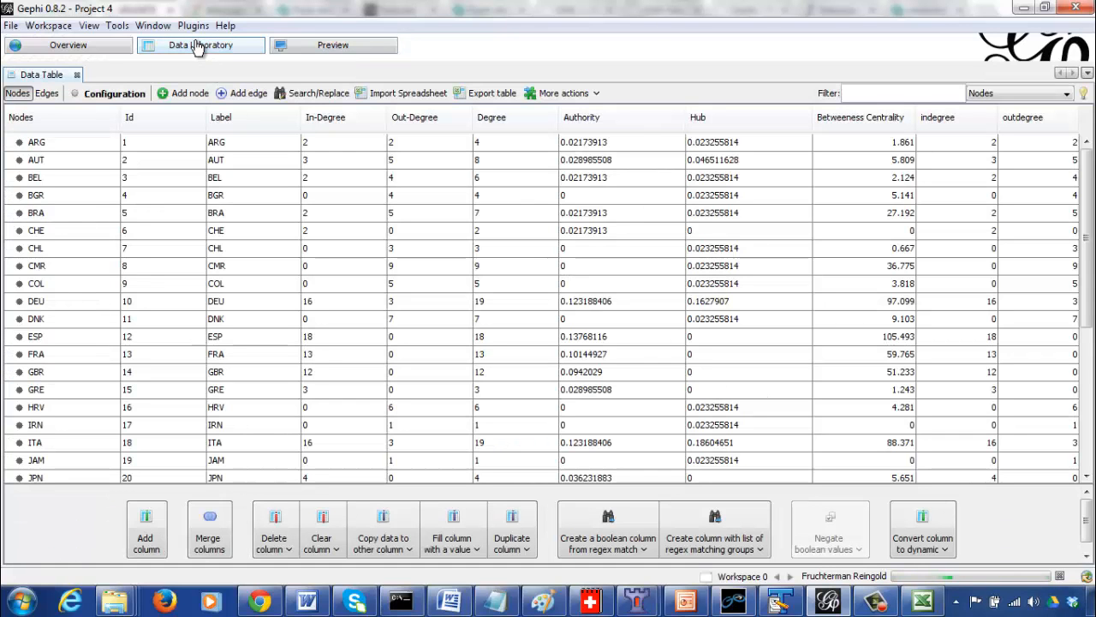
pyautogui.click(90, 45)
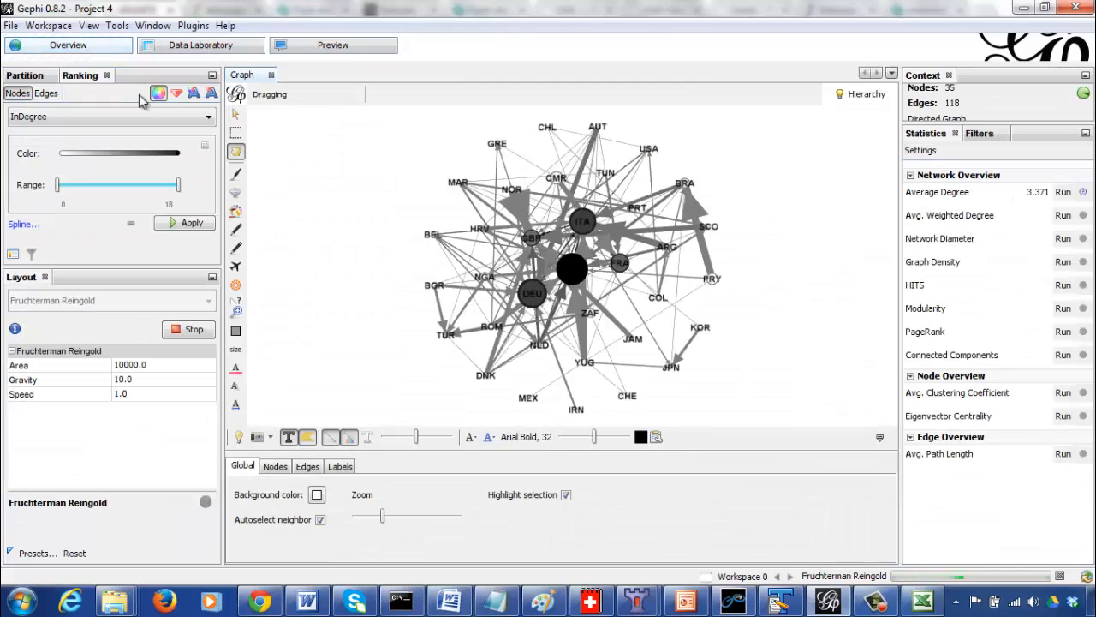
pyautogui.click(122, 117)
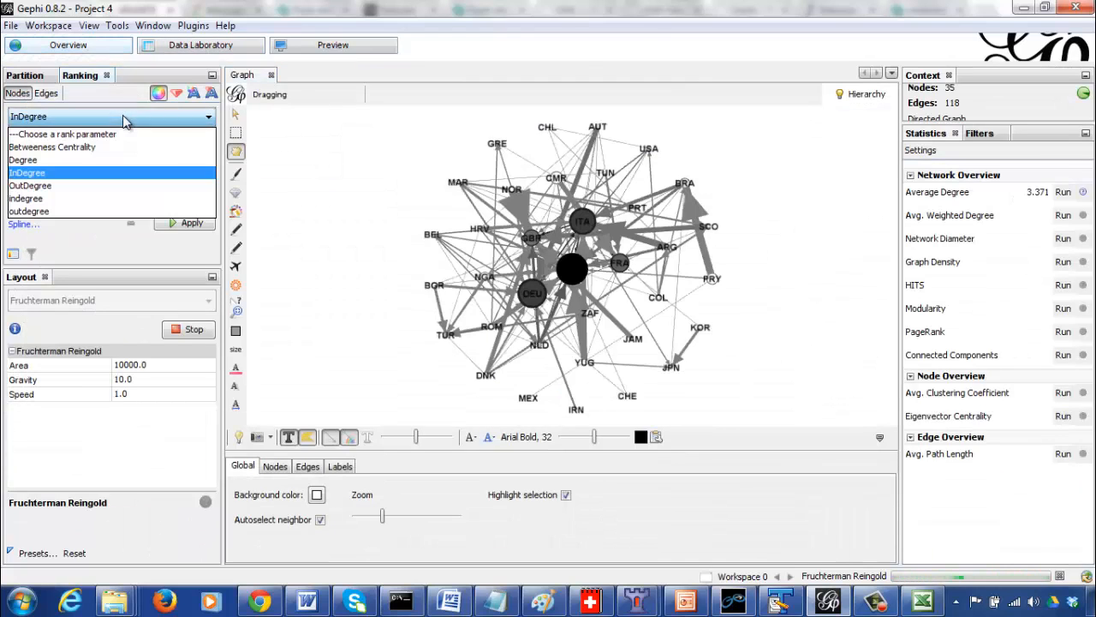
pyautogui.click(99, 189)
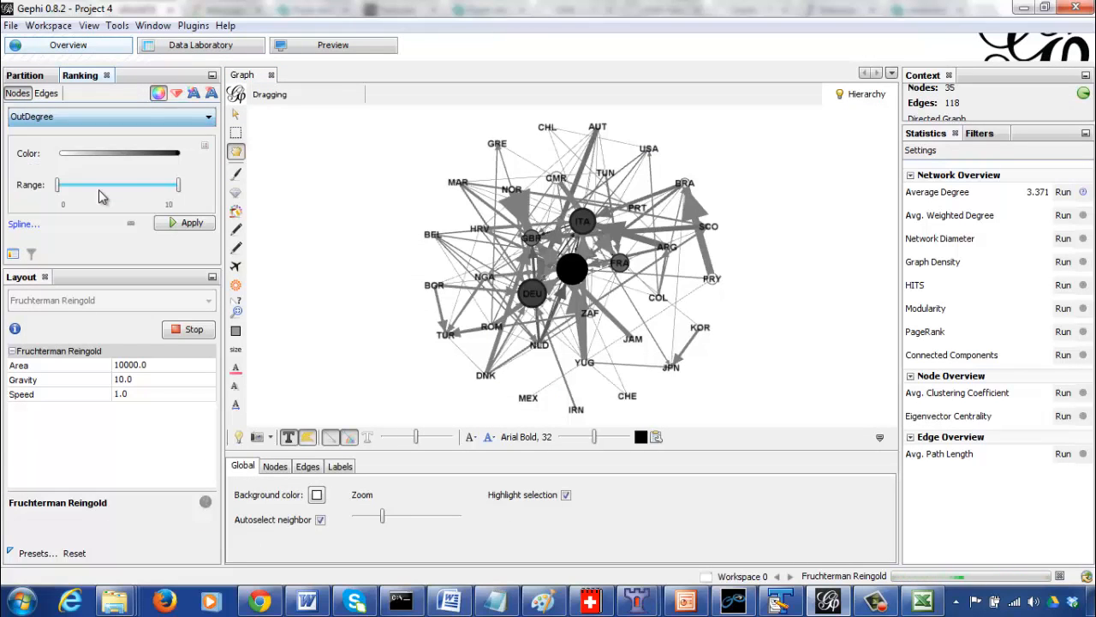
pyautogui.click(192, 225)
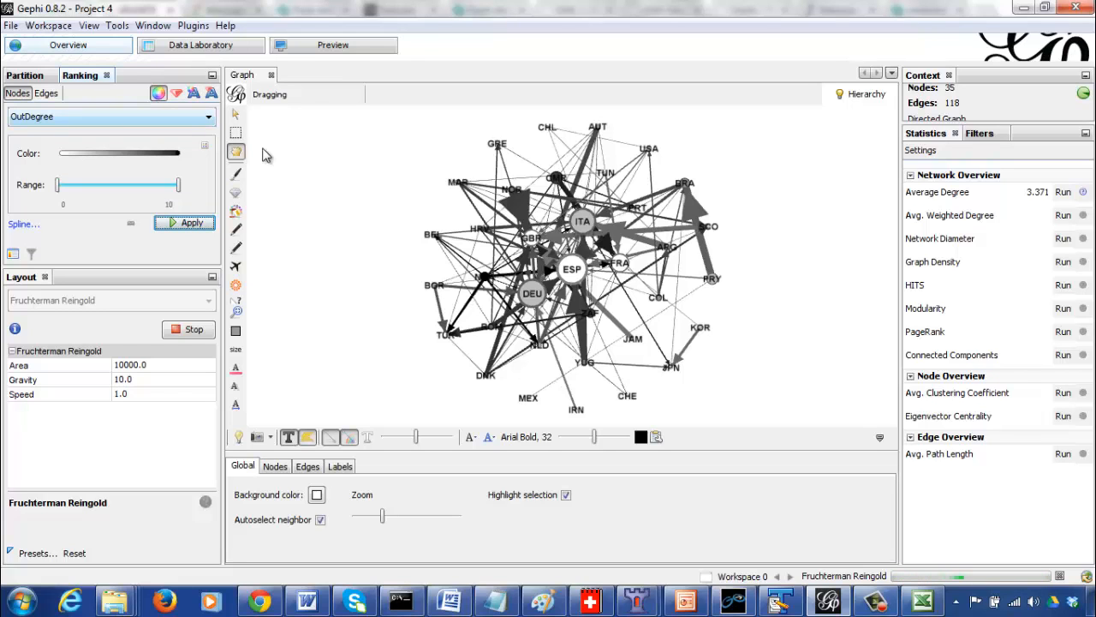
# - Refresh the preview to render the OutDegree coloring and zoom in on the graph
pyautogui.click(342, 46)
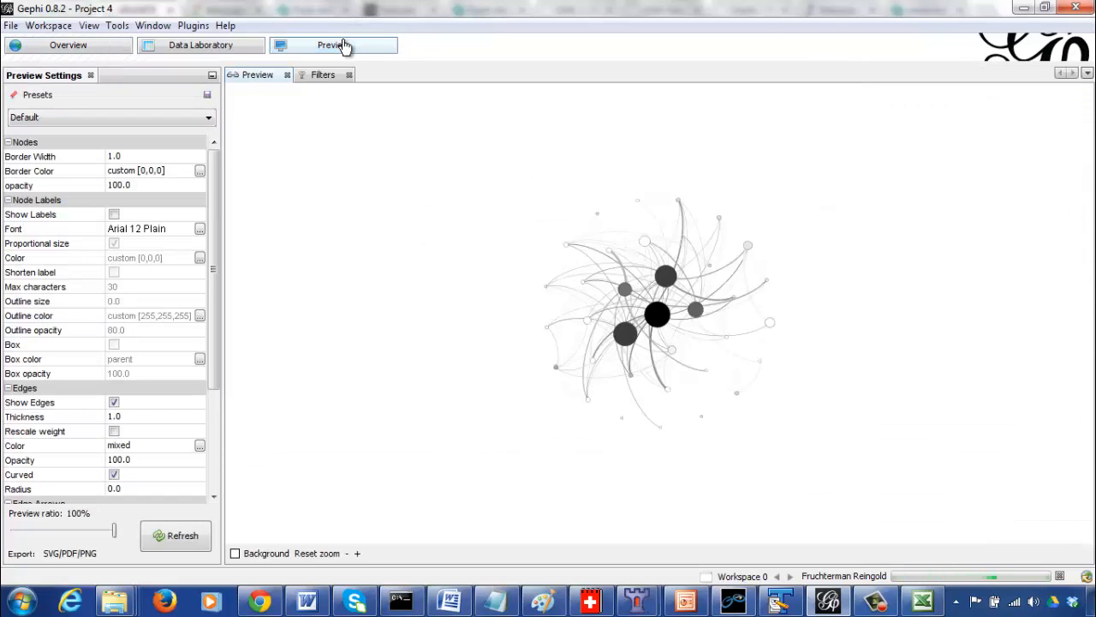
pyautogui.click(179, 538)
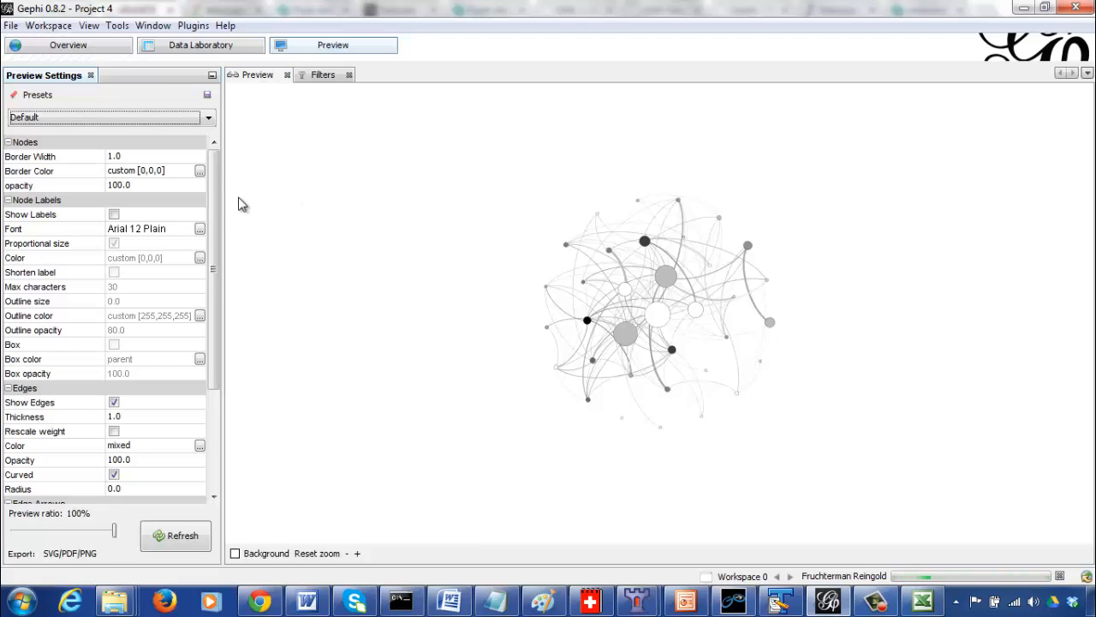
pyautogui.click(358, 553)
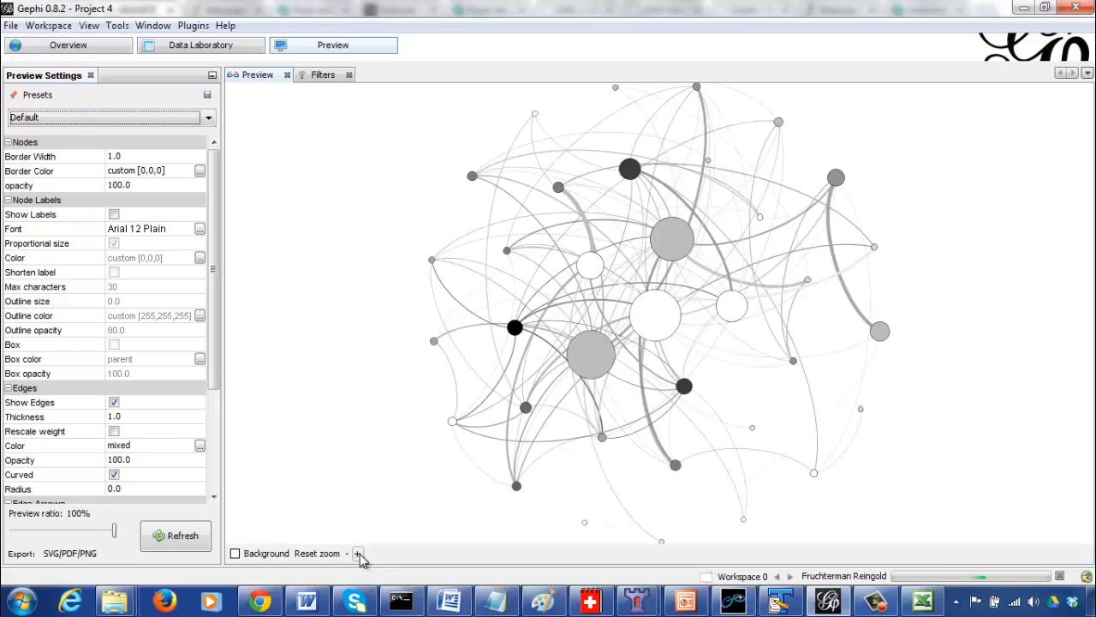